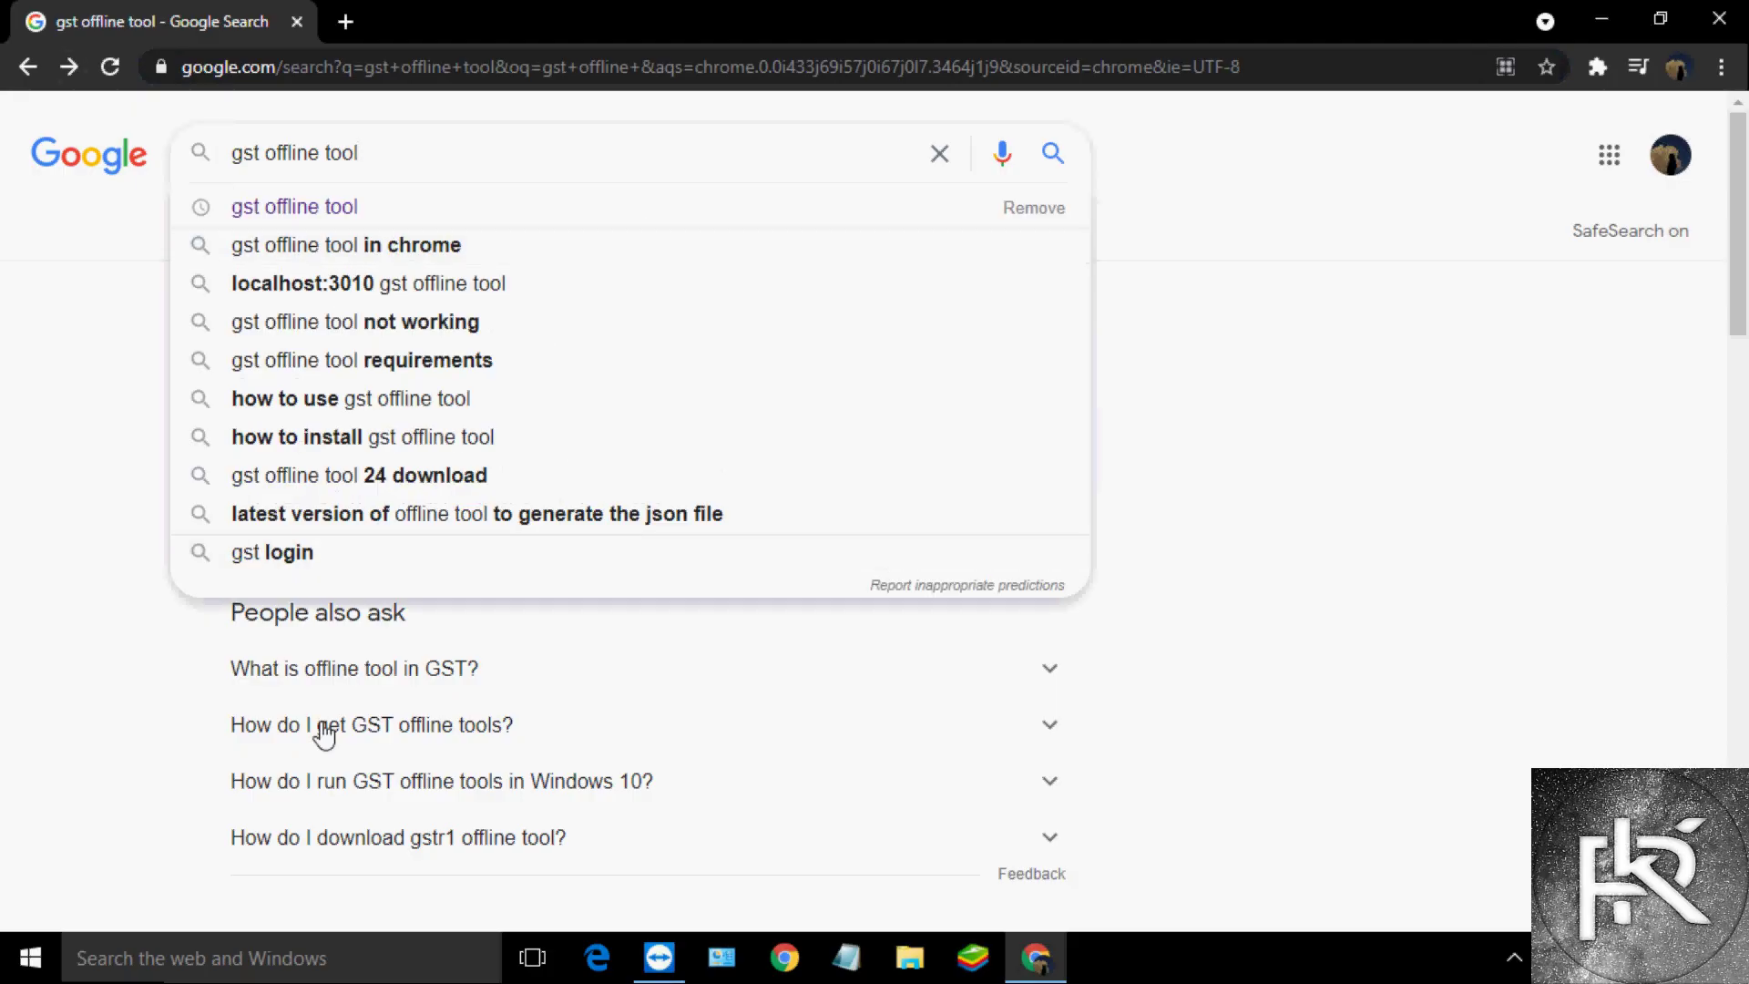
# Open the GST portal's Returns Offline Tool page and download the Version V3.0.3 utility
pyautogui.click(351, 355)
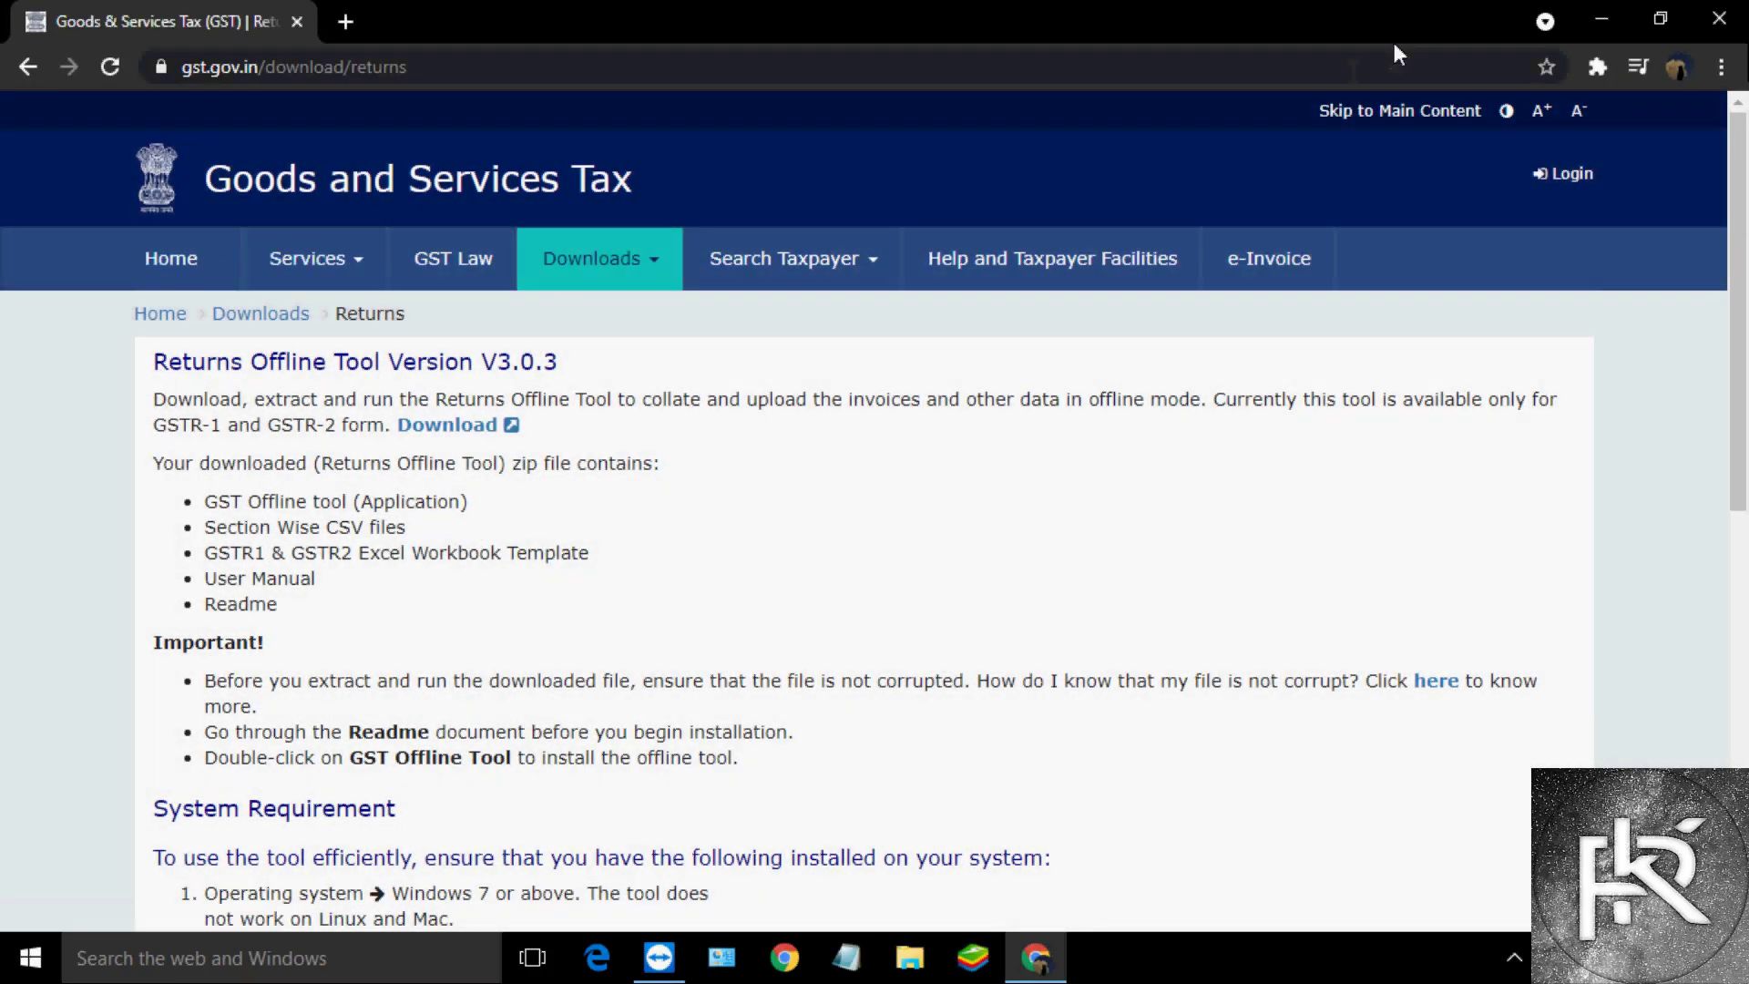
pyautogui.scroll(-3, 442, 333)
pyautogui.scroll(3, 439, 299)
pyautogui.click(465, 425)
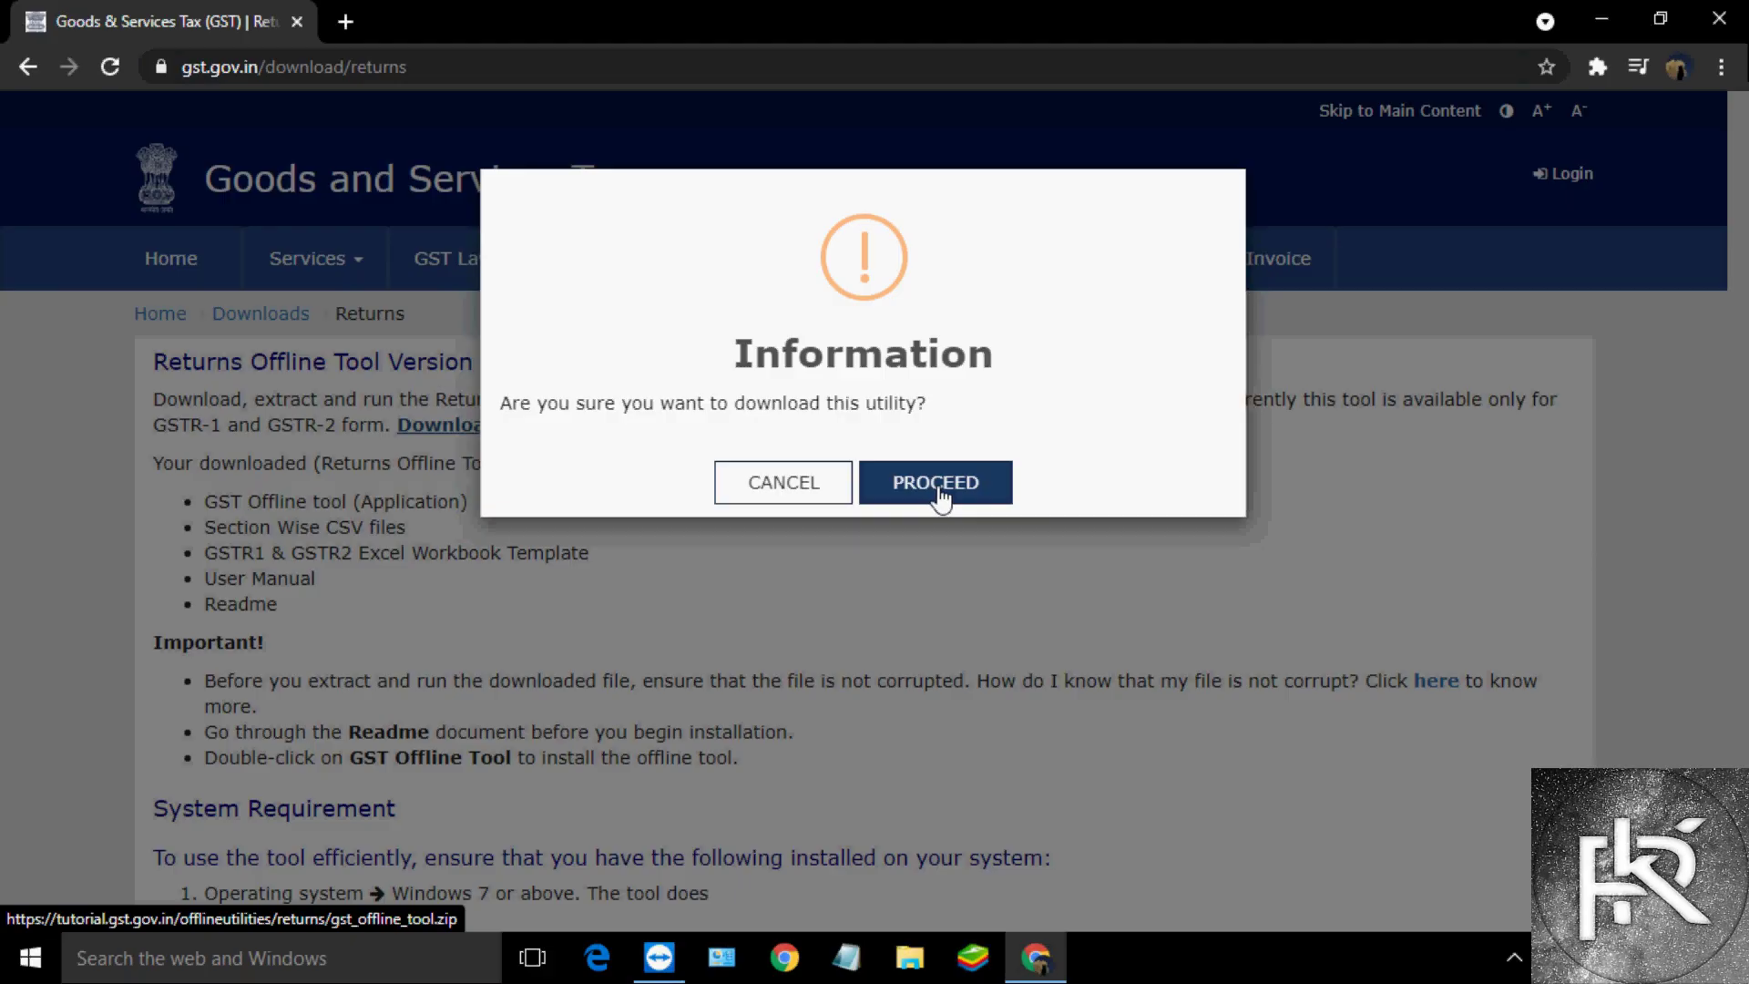
pyautogui.click(826, 493)
pyautogui.scroll(-5, 1216, 631)
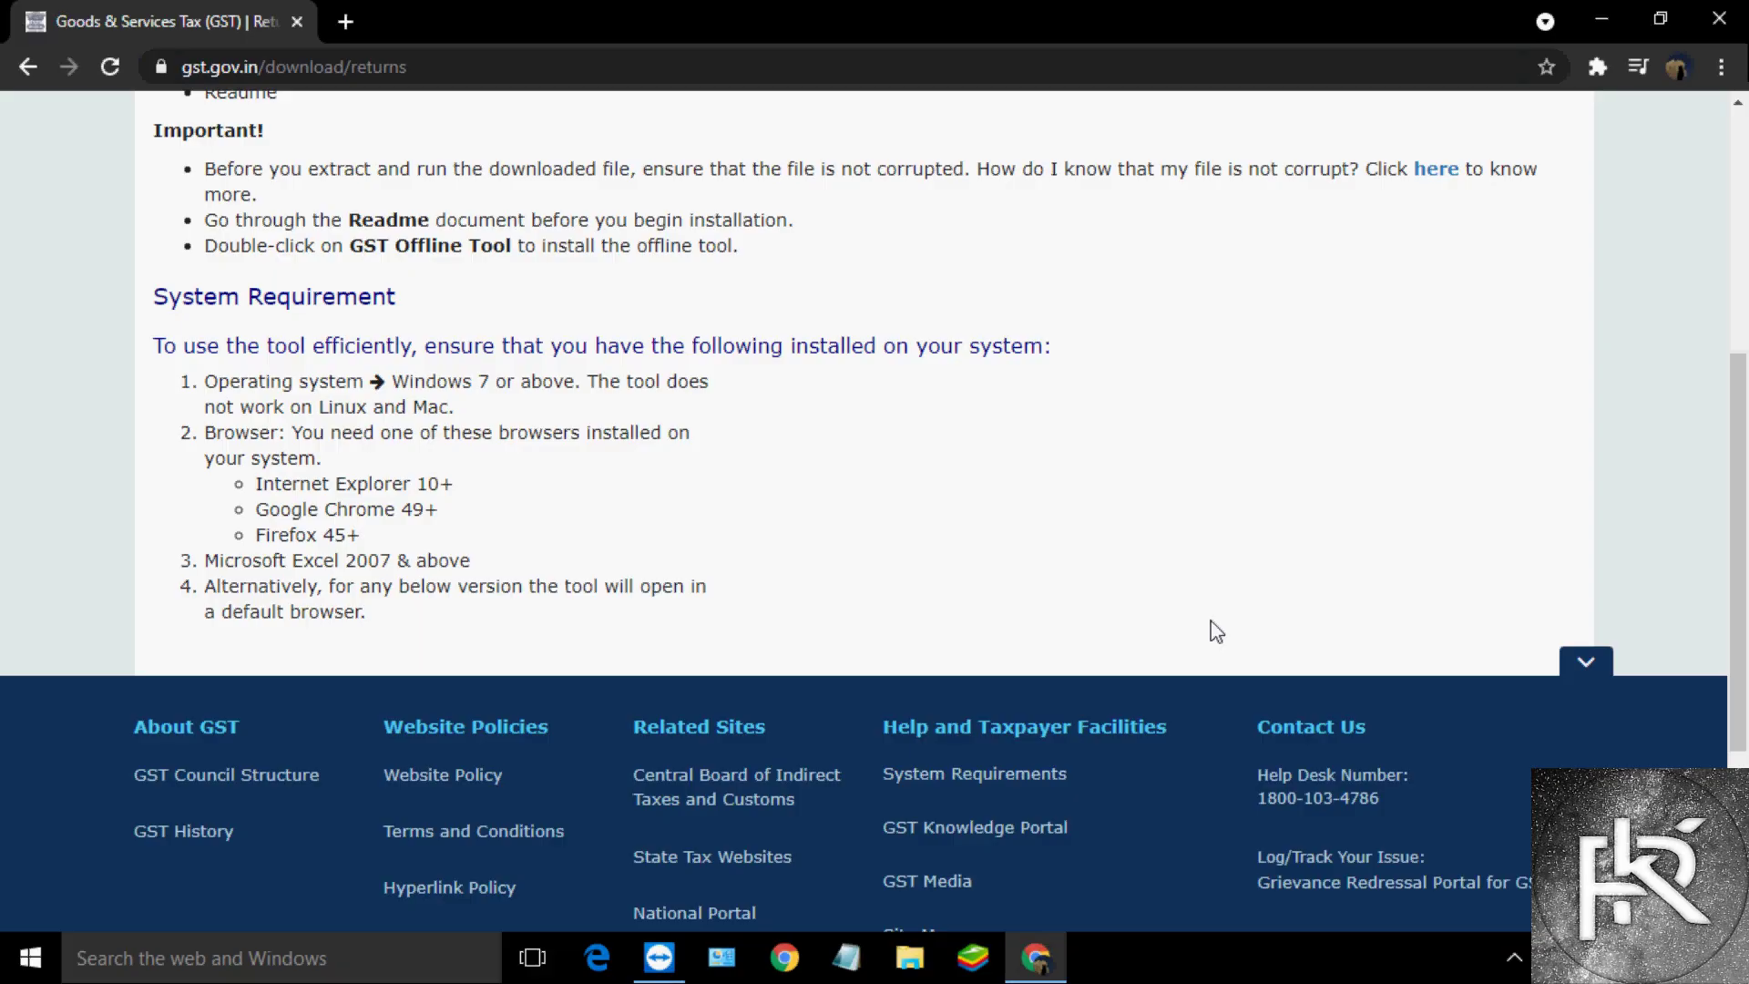
# Locate the downloaded gst_offline_tool archive in its folder and move it to the desktop
pyautogui.hotkey('ctrl', 'j')
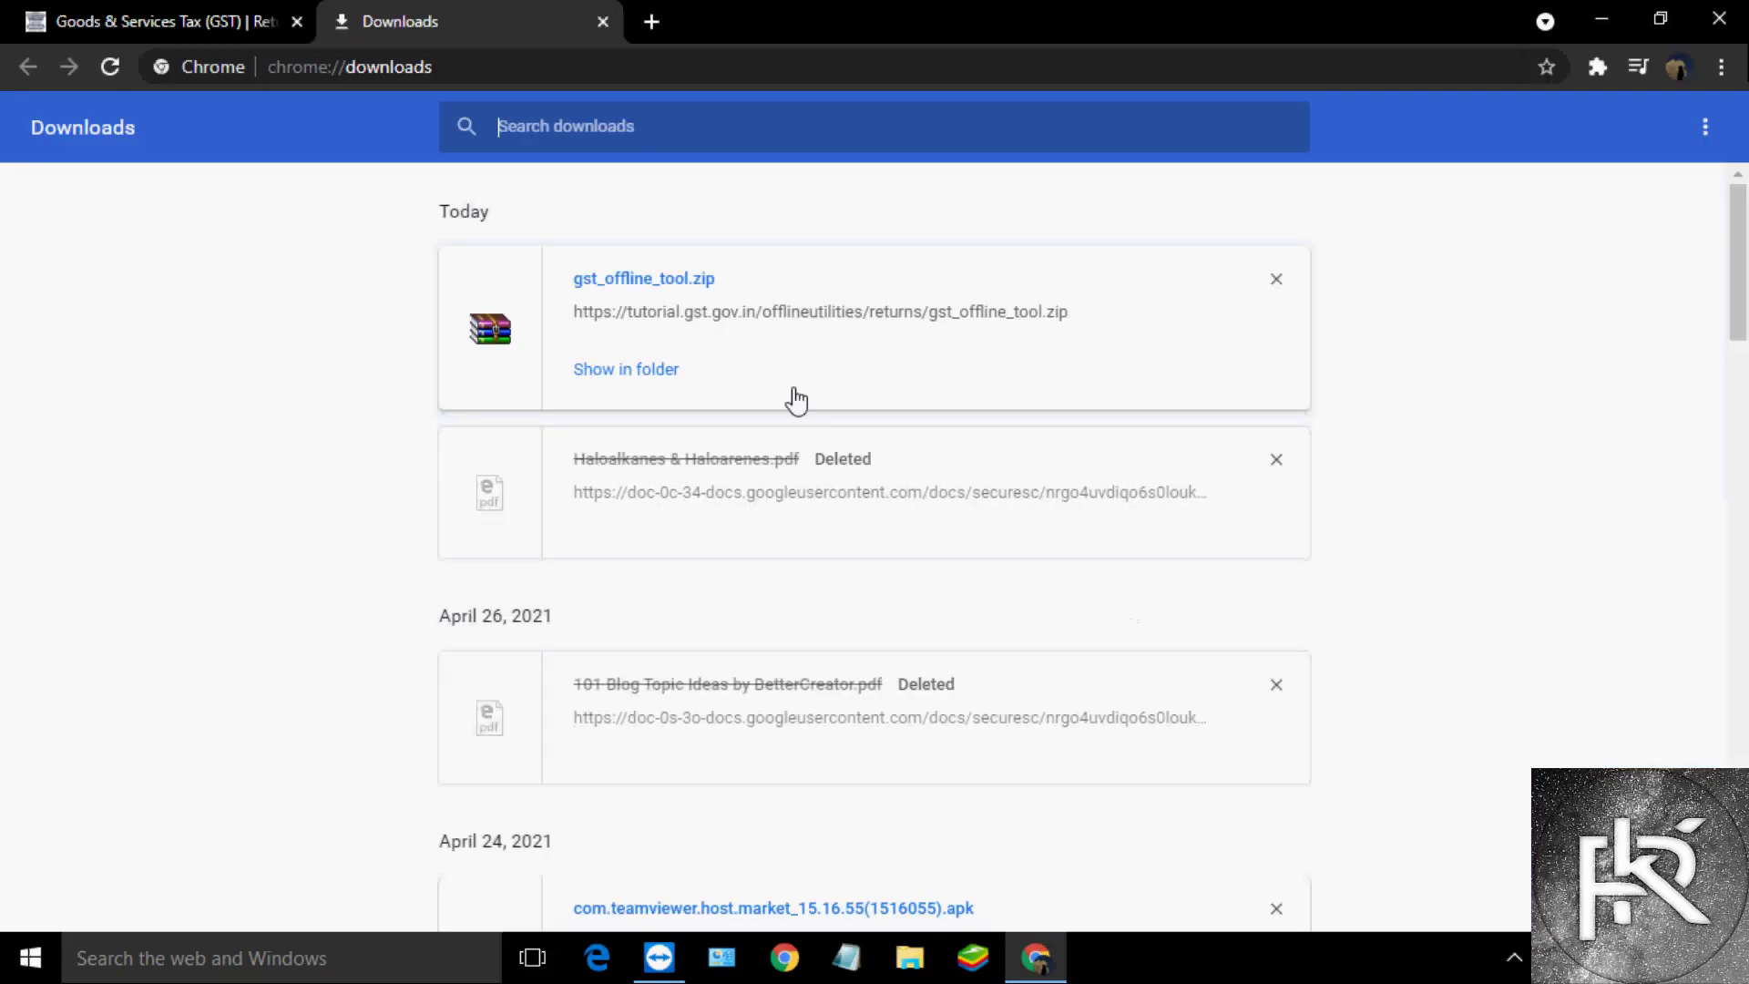
pyautogui.click(621, 369)
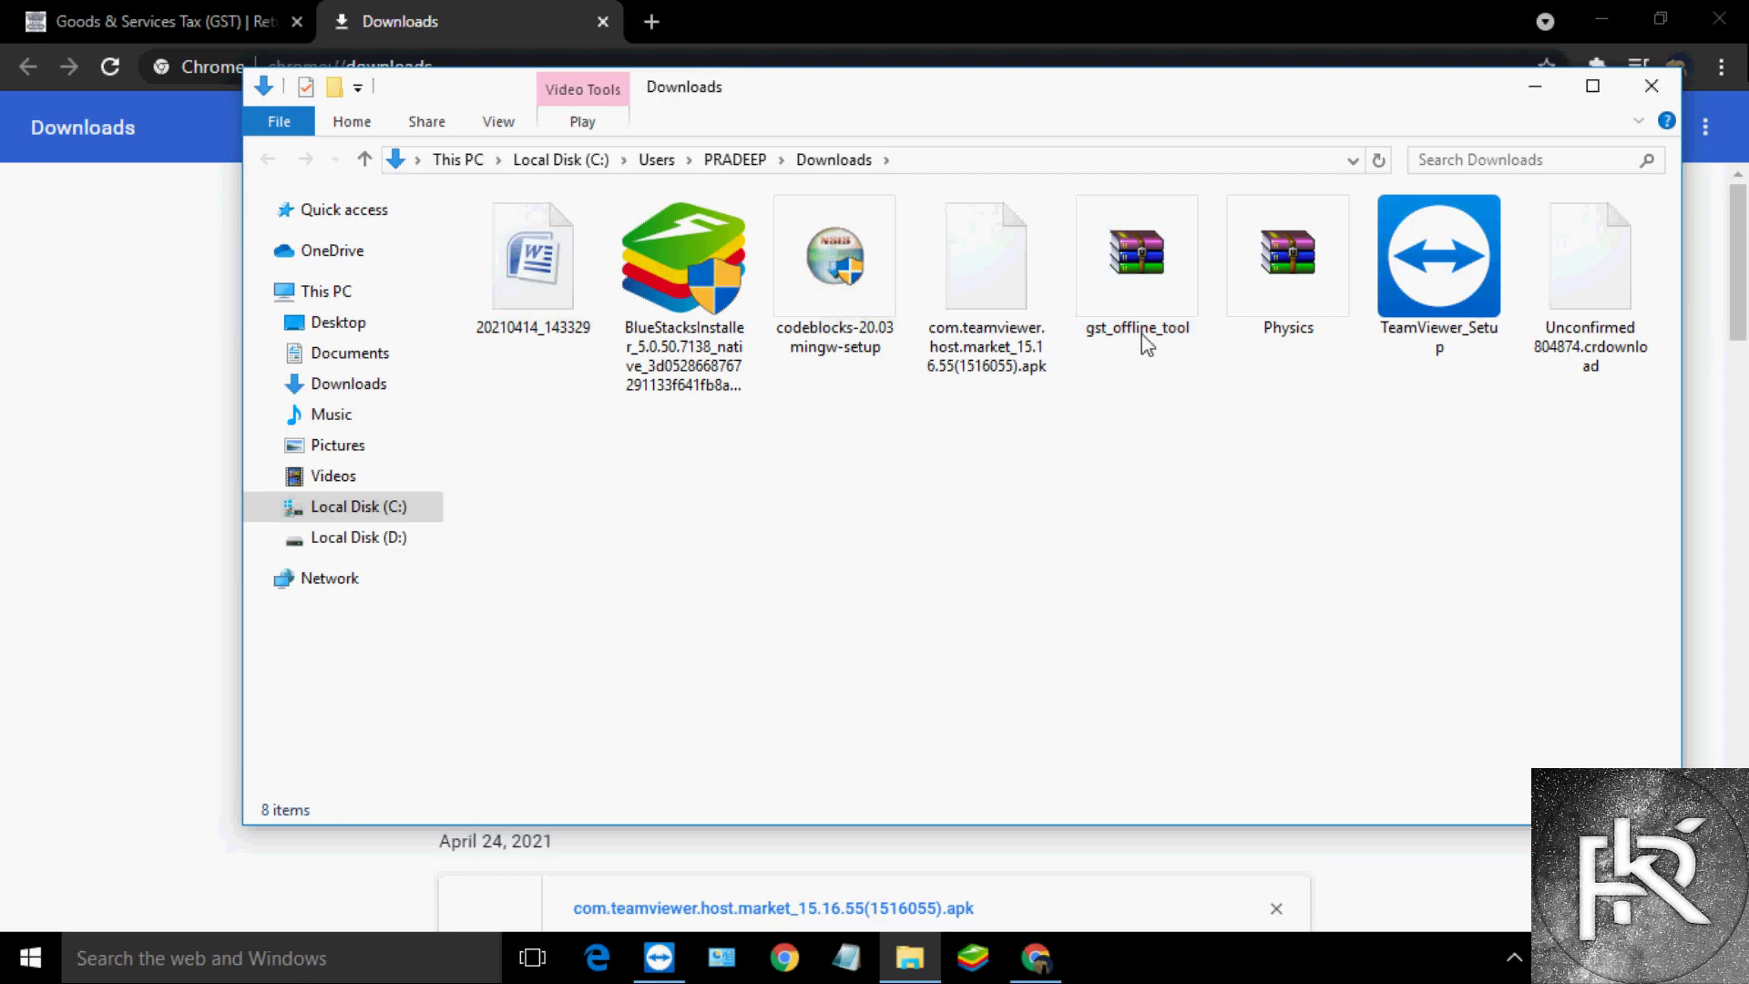
pyautogui.hotkey('ctrl', 'x')
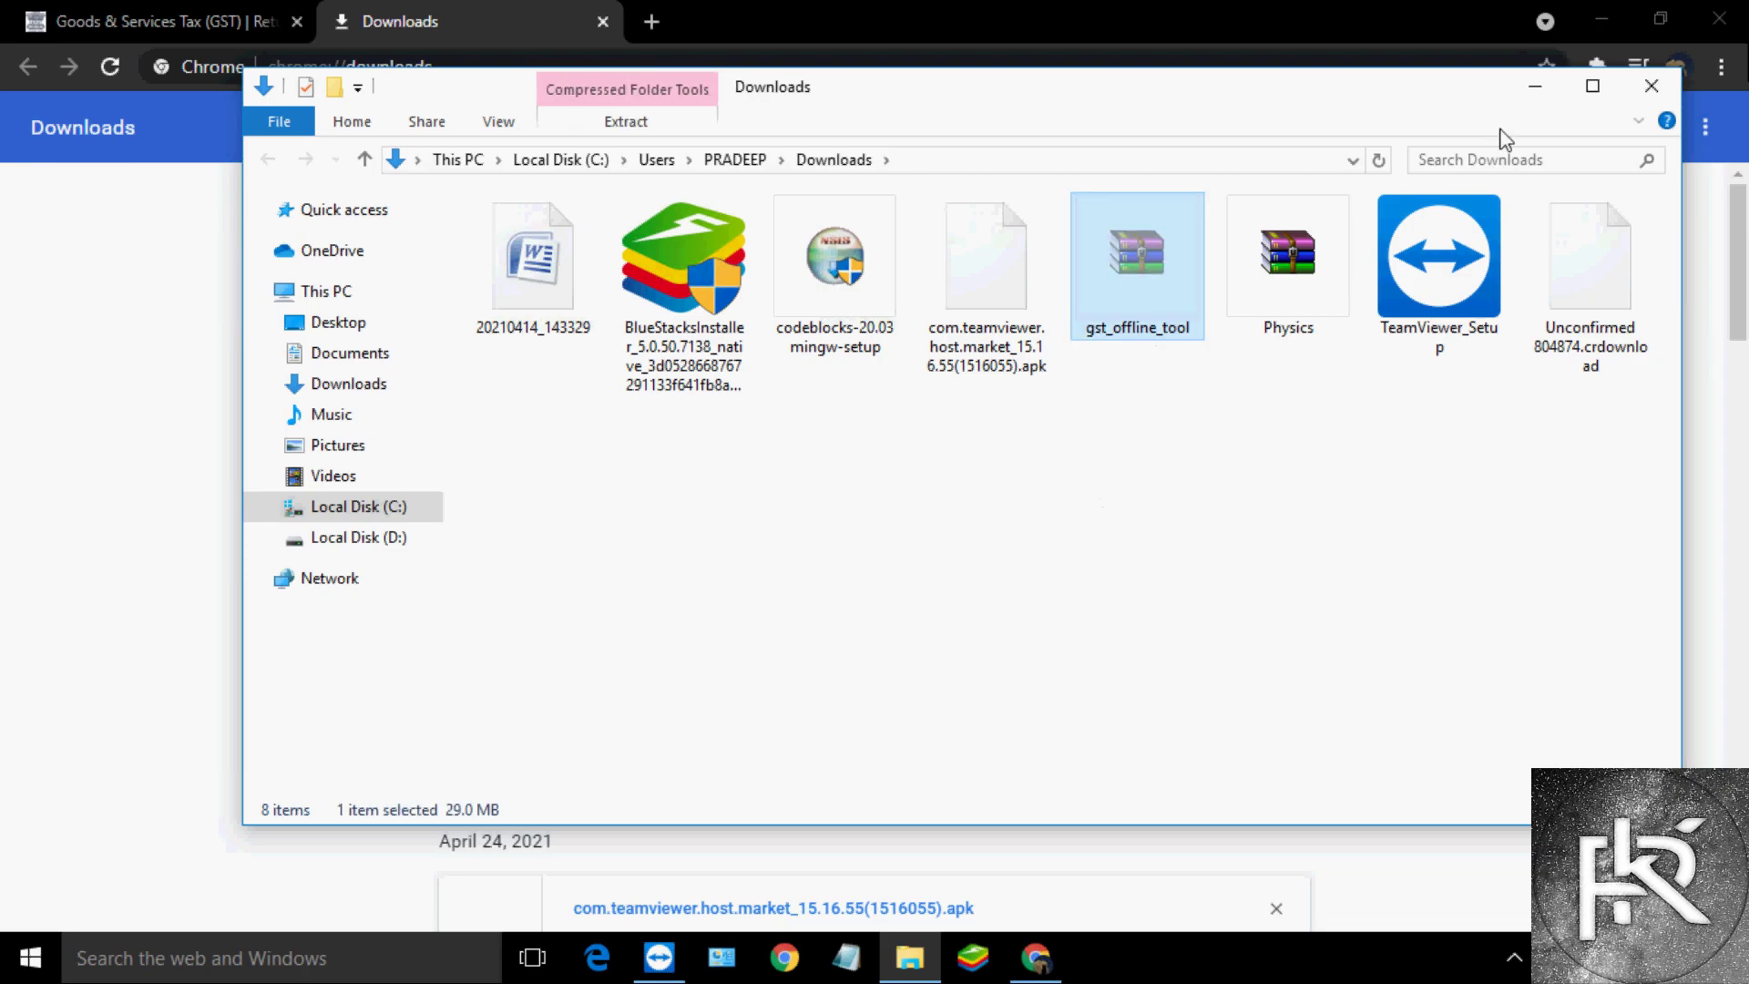
pyautogui.click(1535, 86)
pyautogui.click(1601, 19)
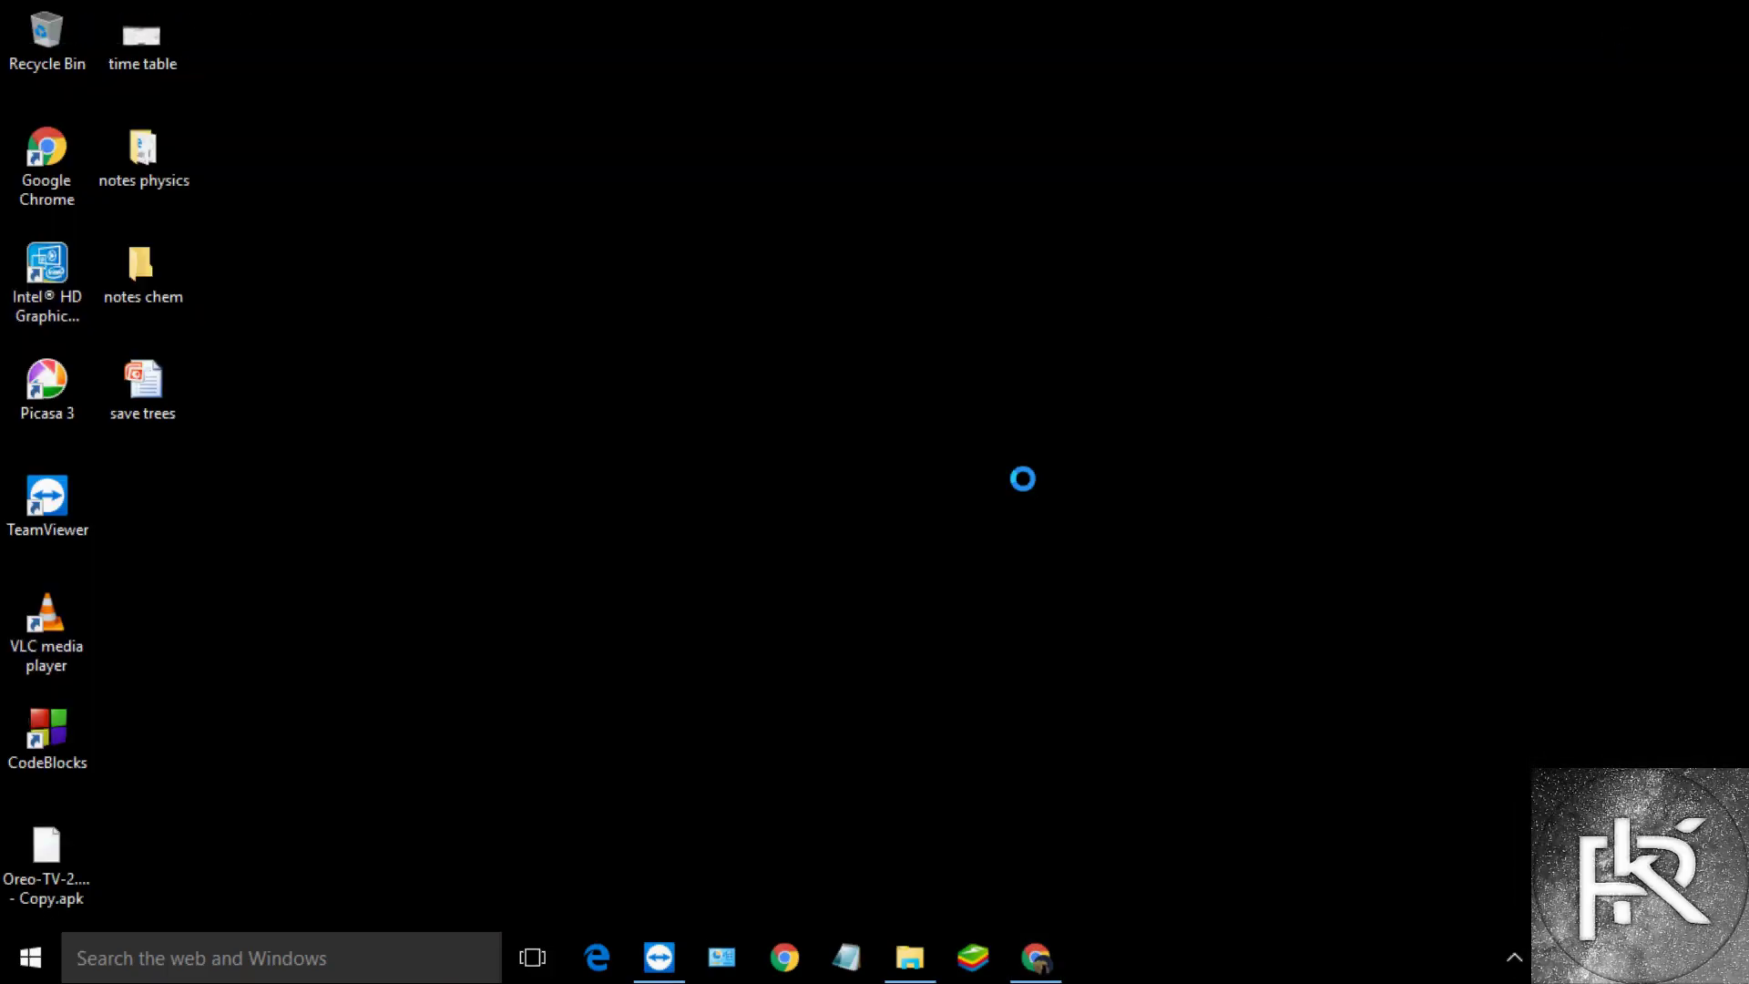
pyautogui.hotkey('ctrl', 'v')
# Extract the gst_offline_tool archive into its own folder on the desktop and open the inner gst_offline_tool folder
pyautogui.rightClick(146, 510)
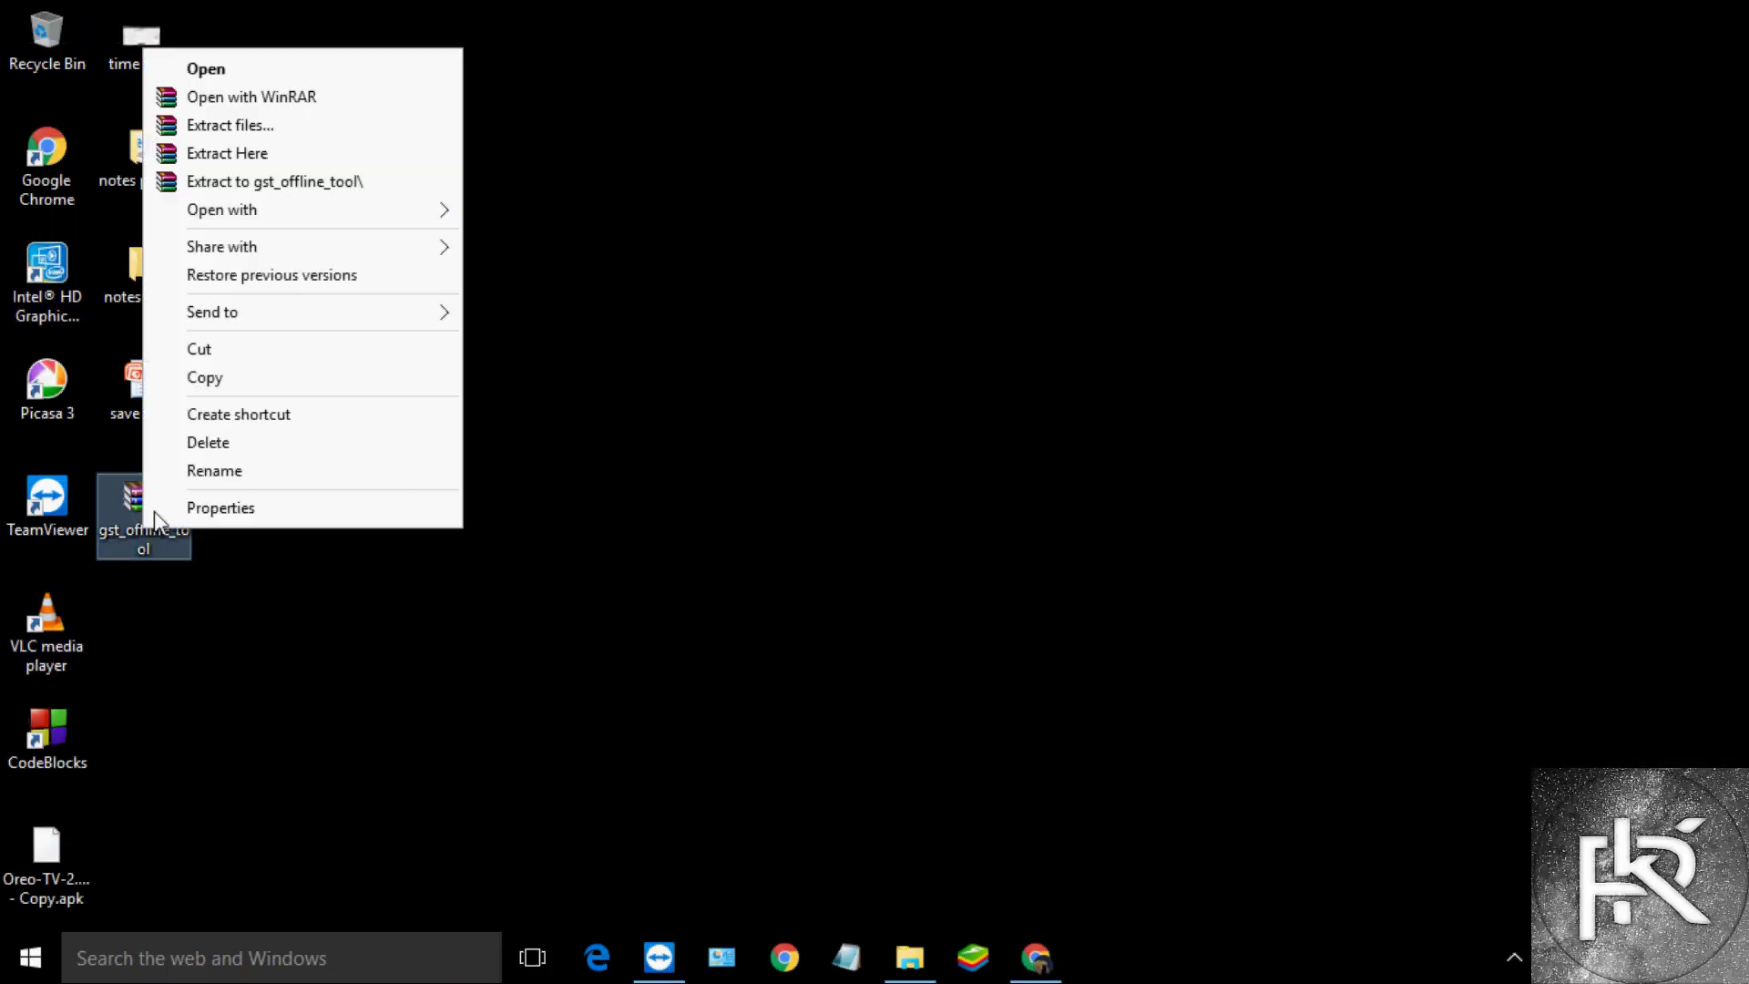
pyautogui.click(281, 182)
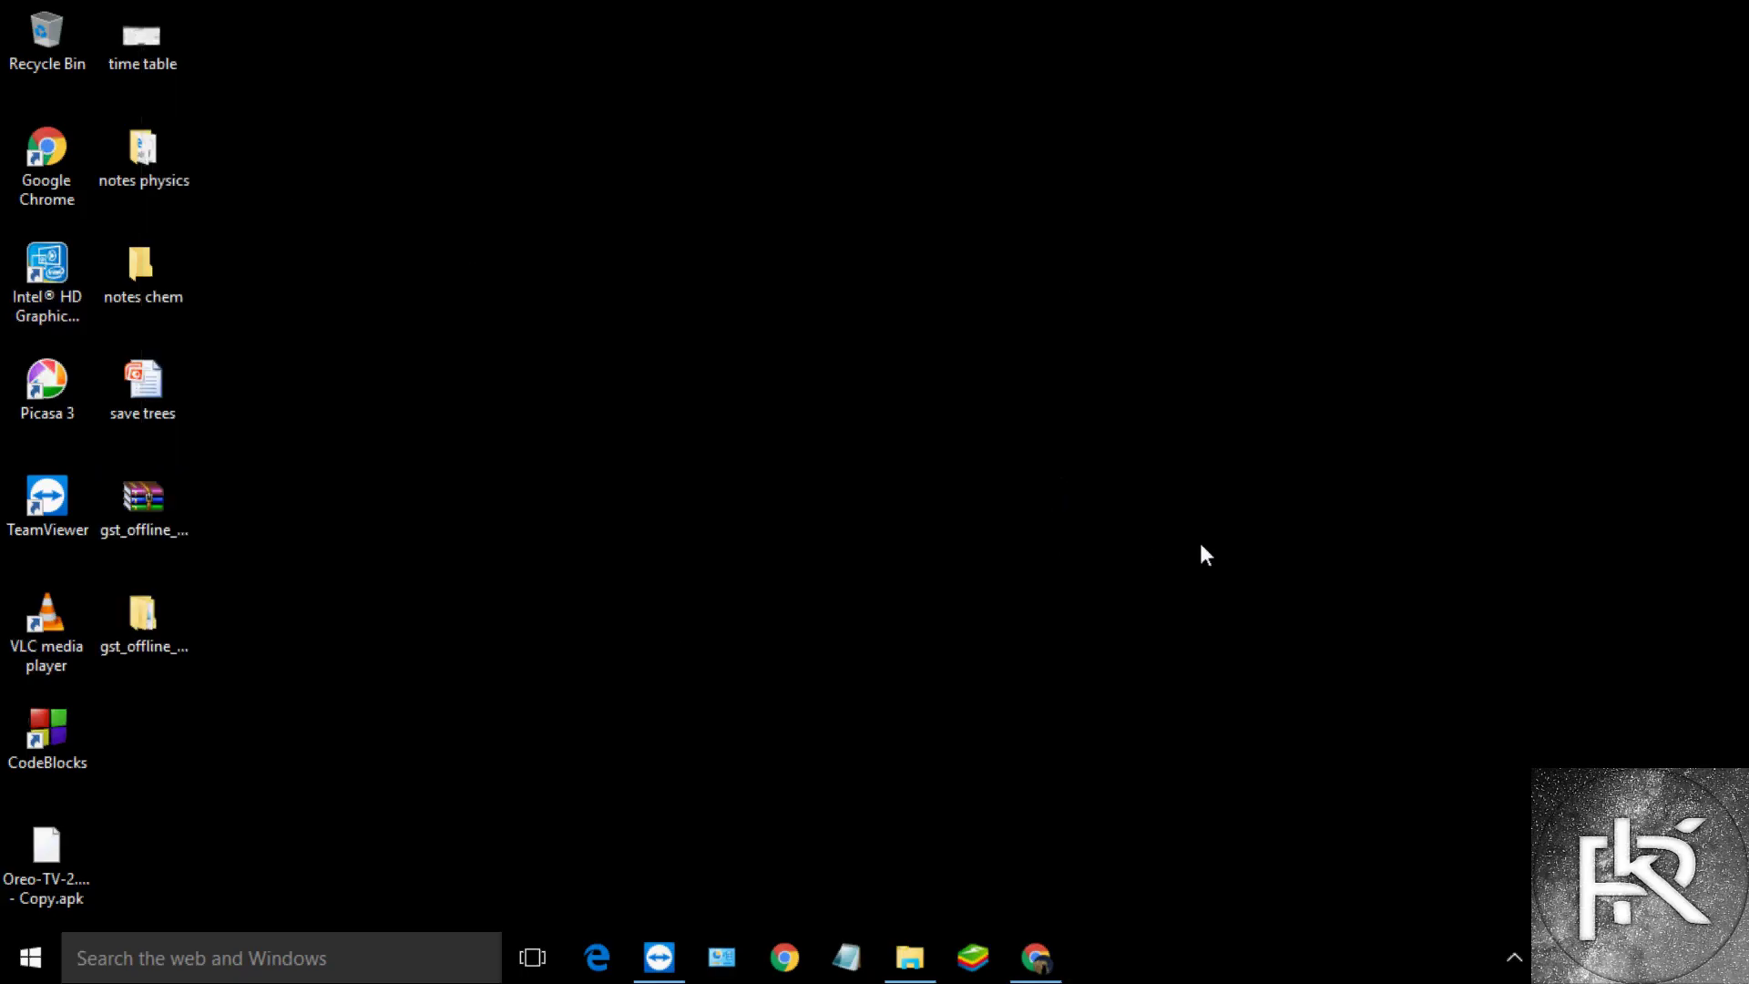
pyautogui.click(144, 510)
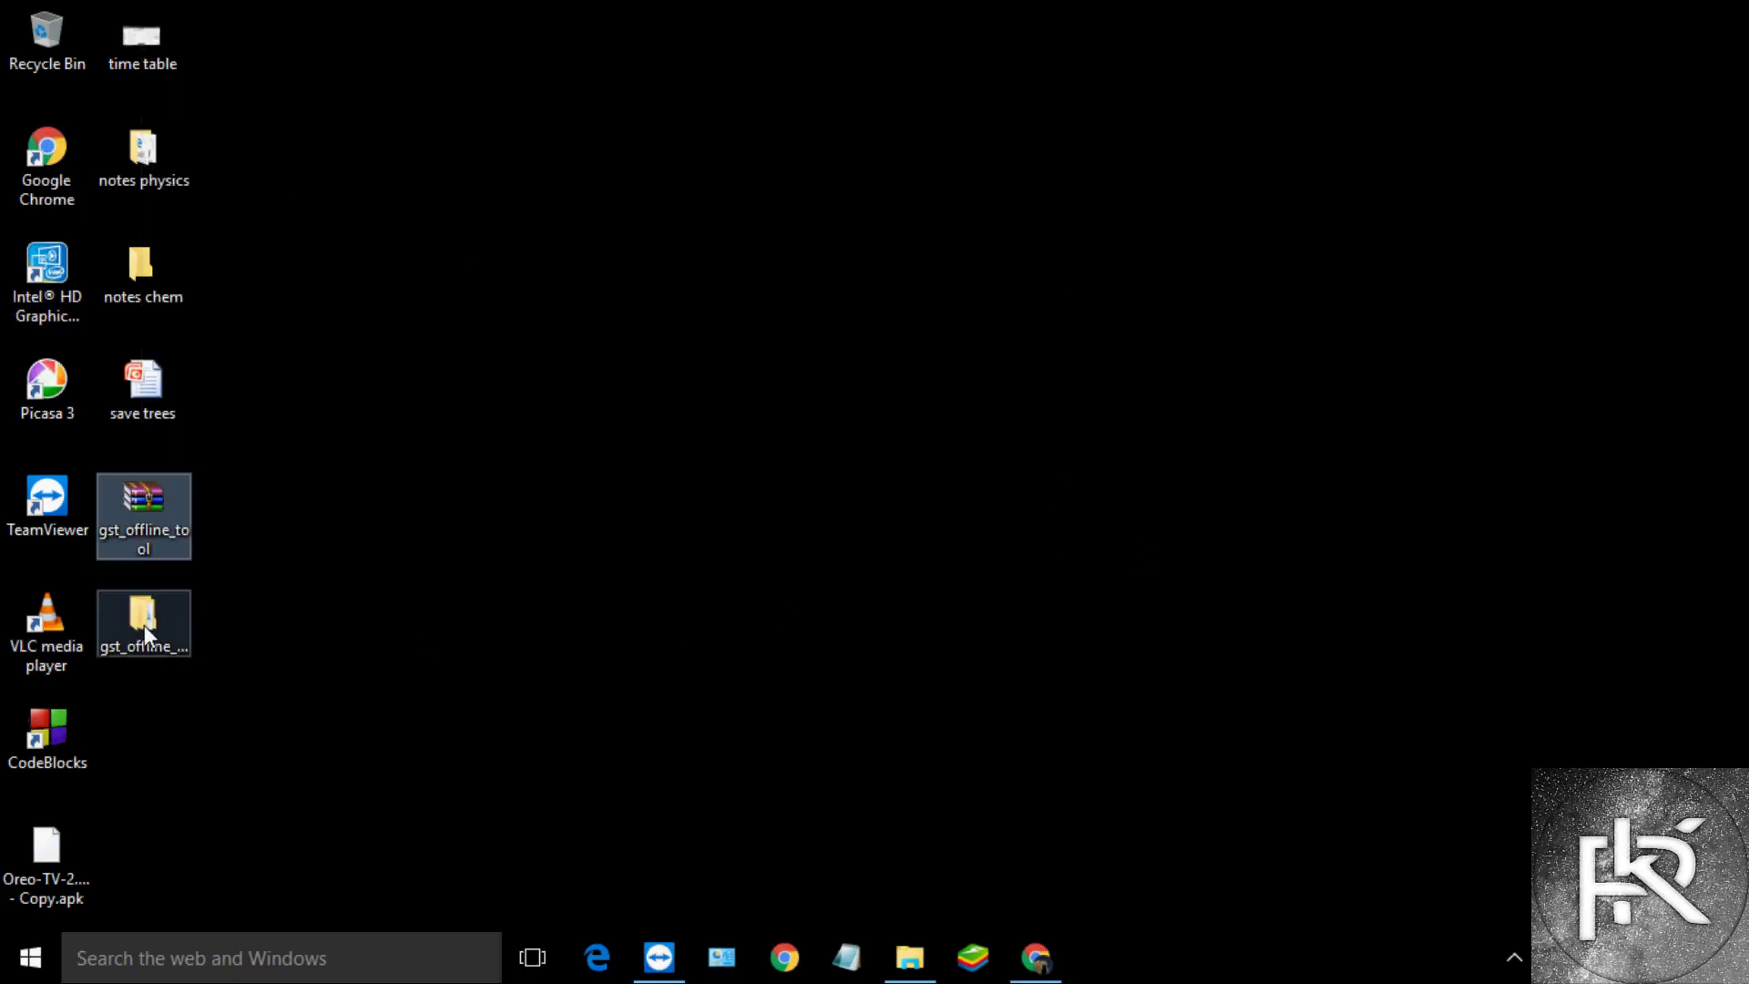
pyautogui.click(144, 625)
pyautogui.doubleClick(126, 628)
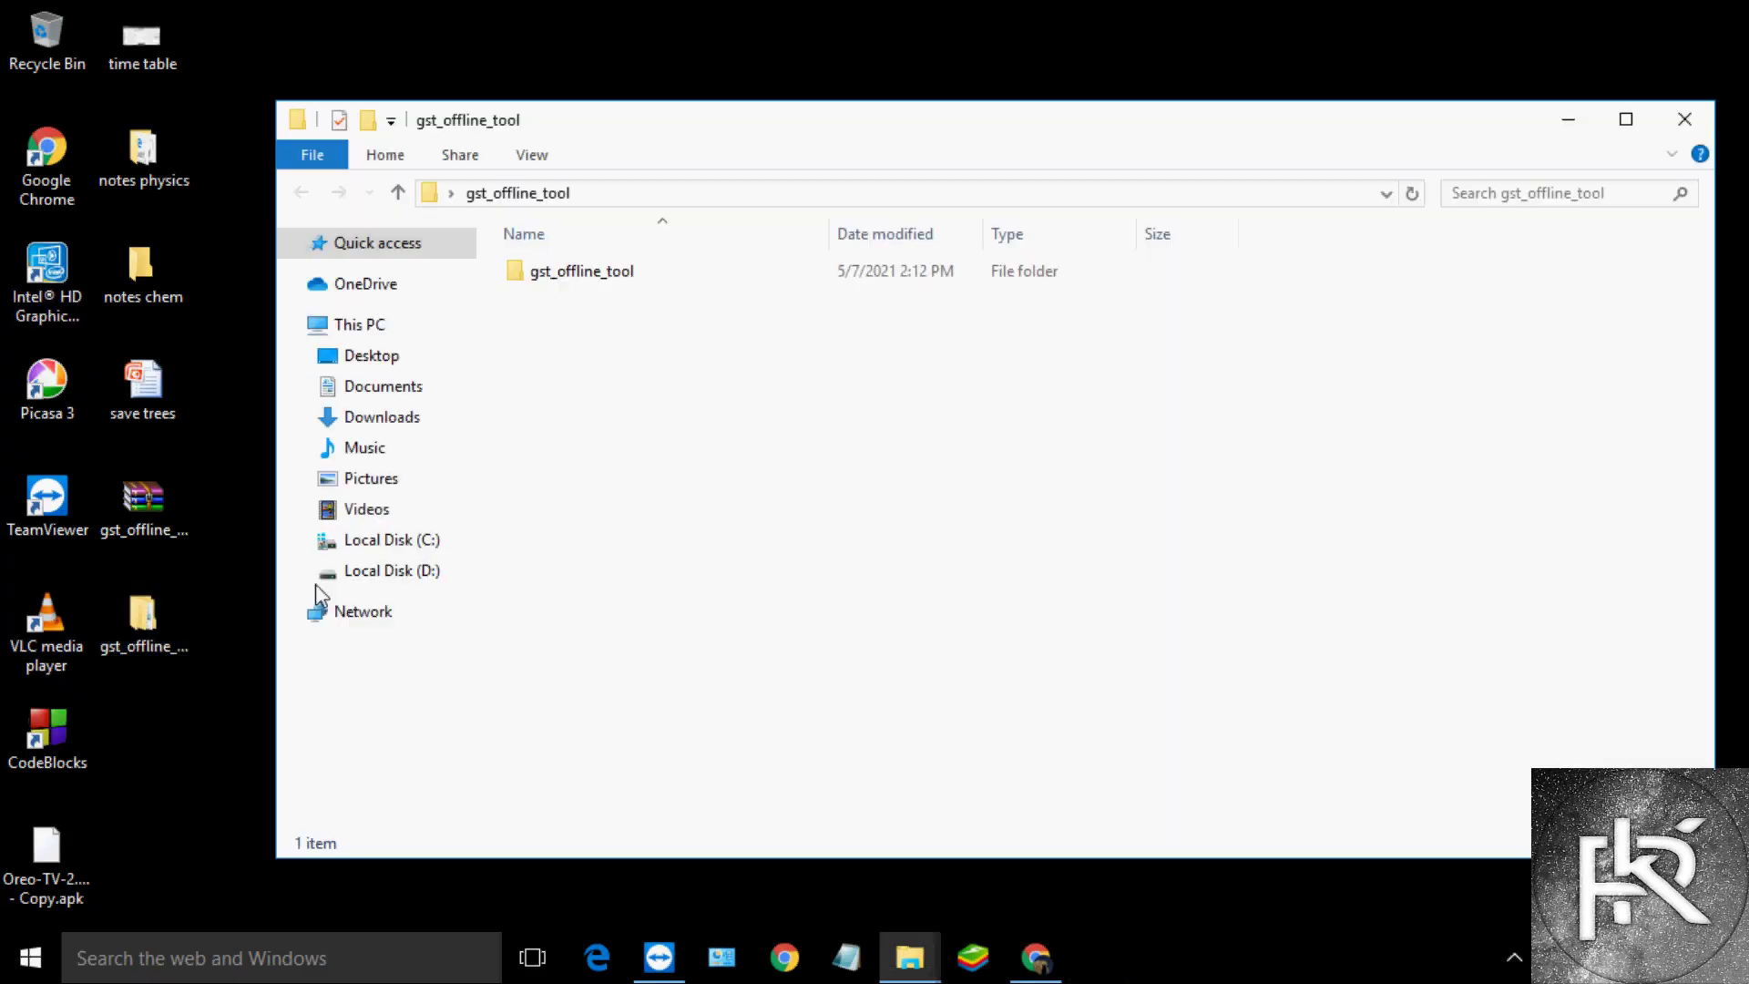
pyautogui.doubleClick(590, 278)
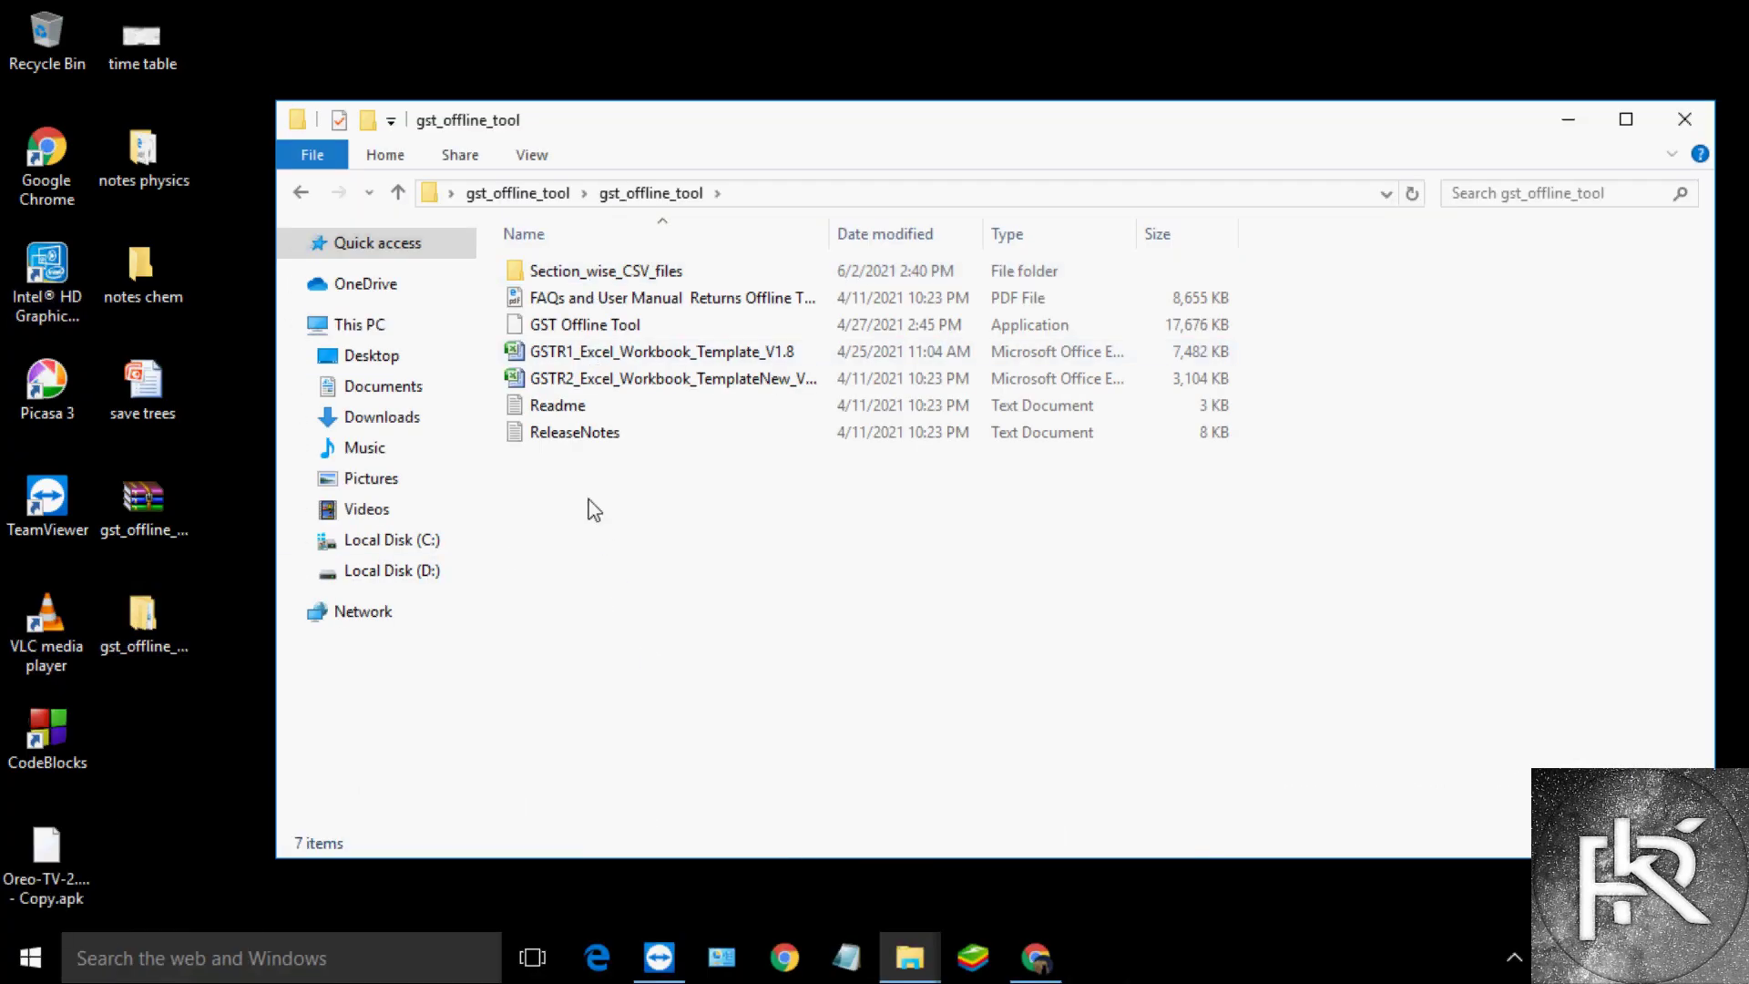
# Run the GST Offline Tool installer with administrator approval, install it to C:\GST Offline Tool and finish the setup wizard
pyautogui.click(590, 328)
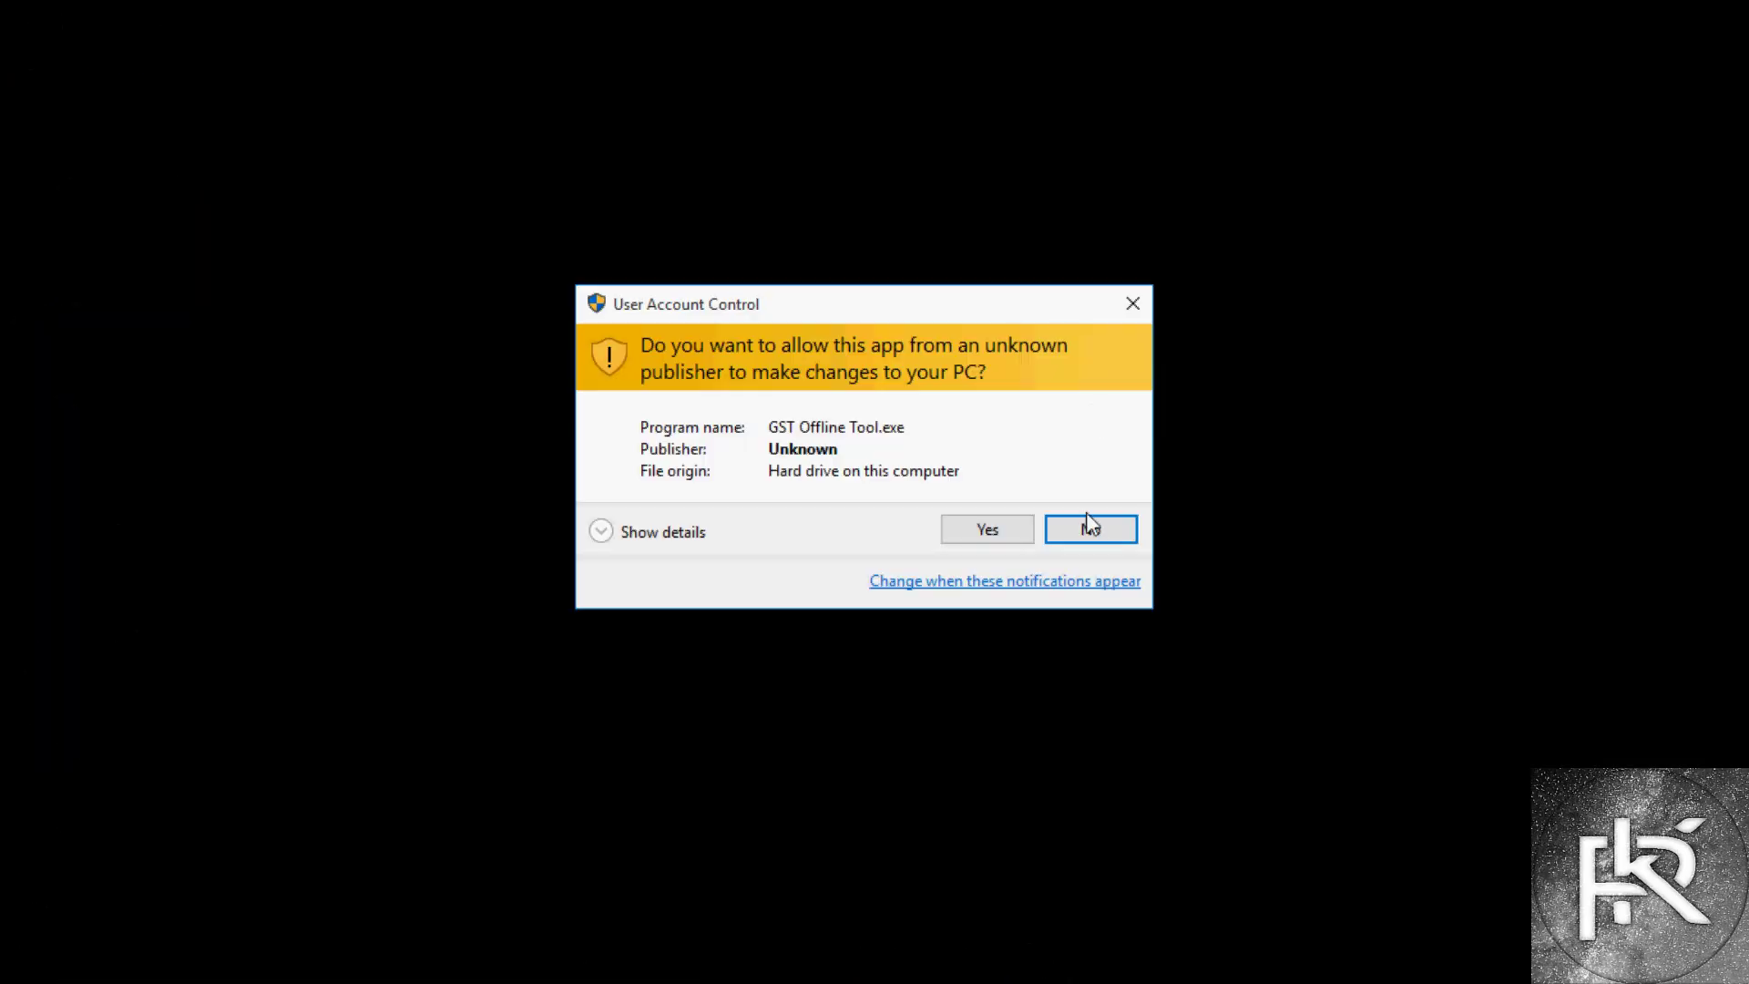
pyautogui.click(984, 533)
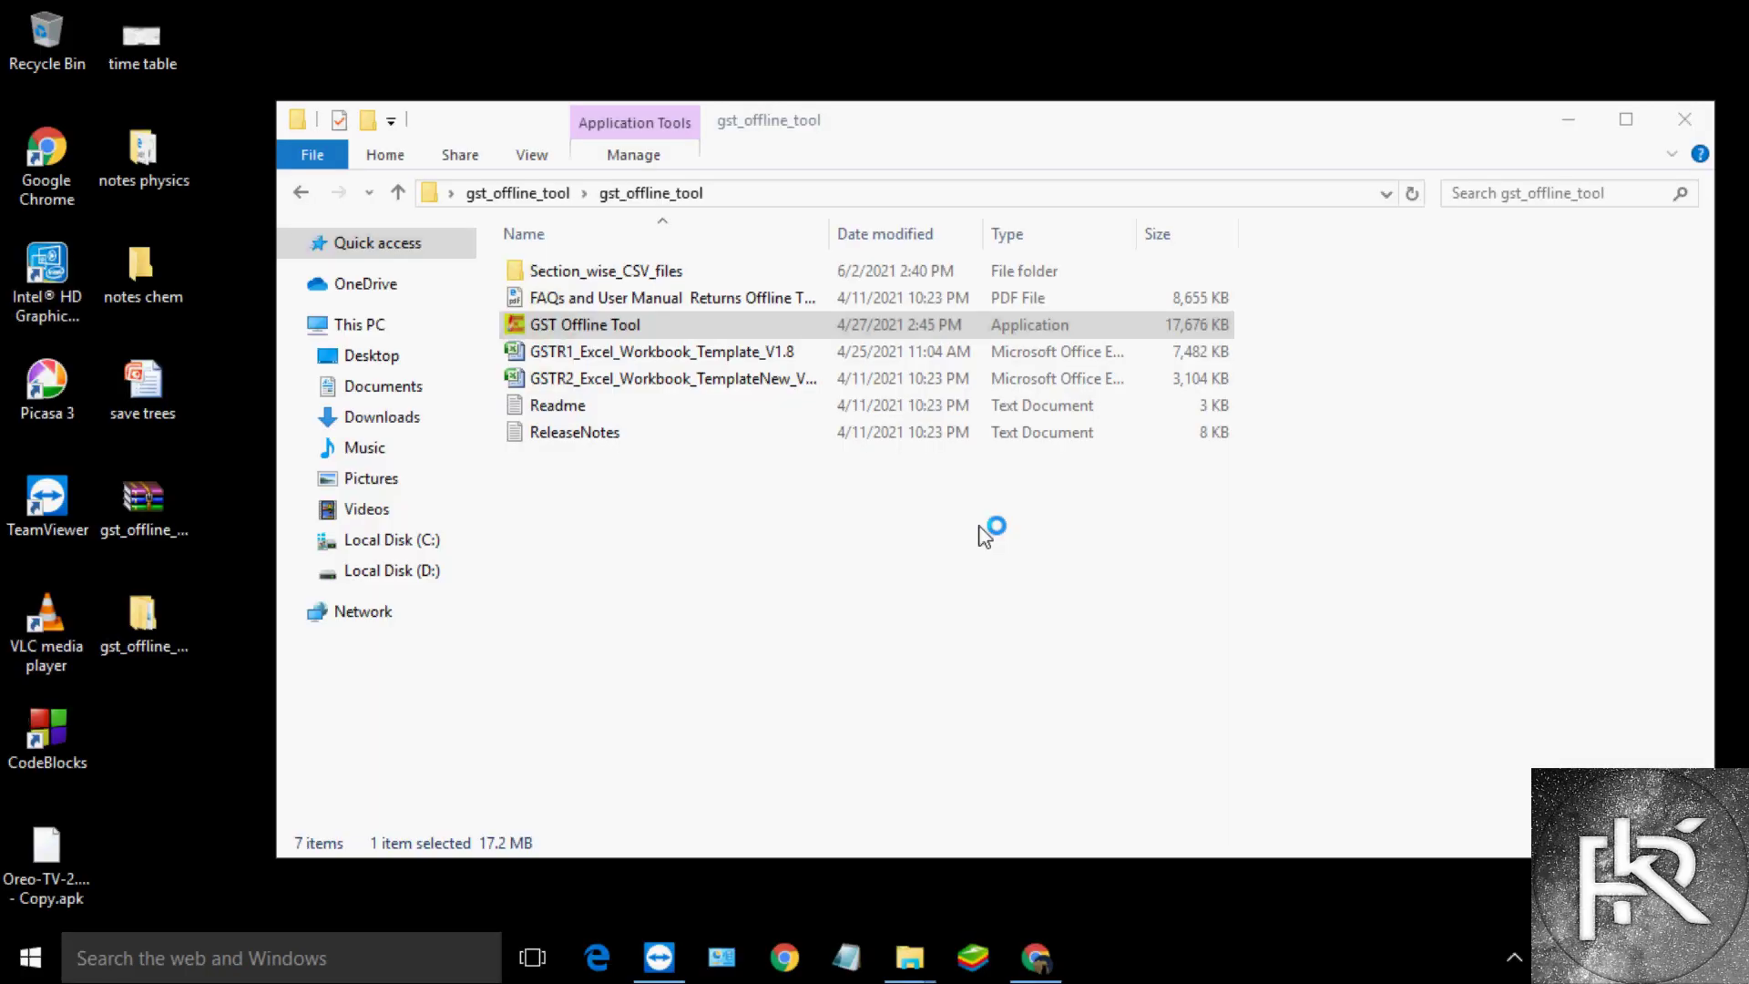
pyautogui.click(1018, 683)
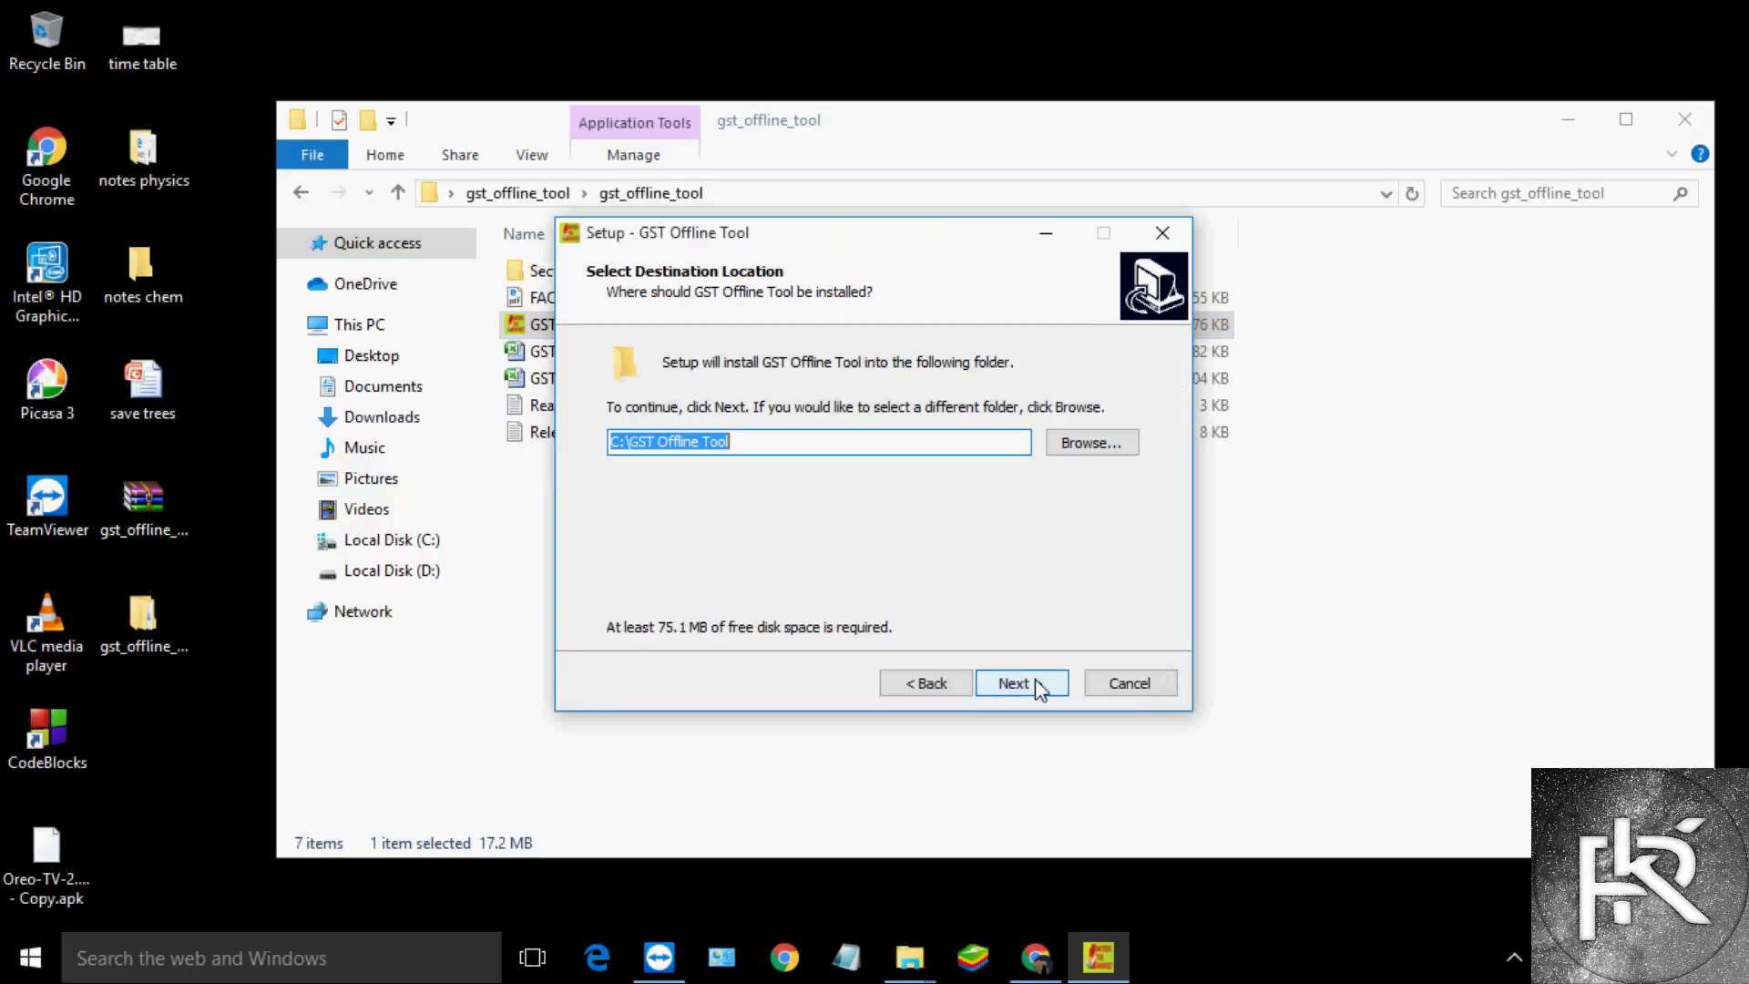
pyautogui.click(1018, 683)
pyautogui.click(1019, 684)
pyautogui.click(1020, 683)
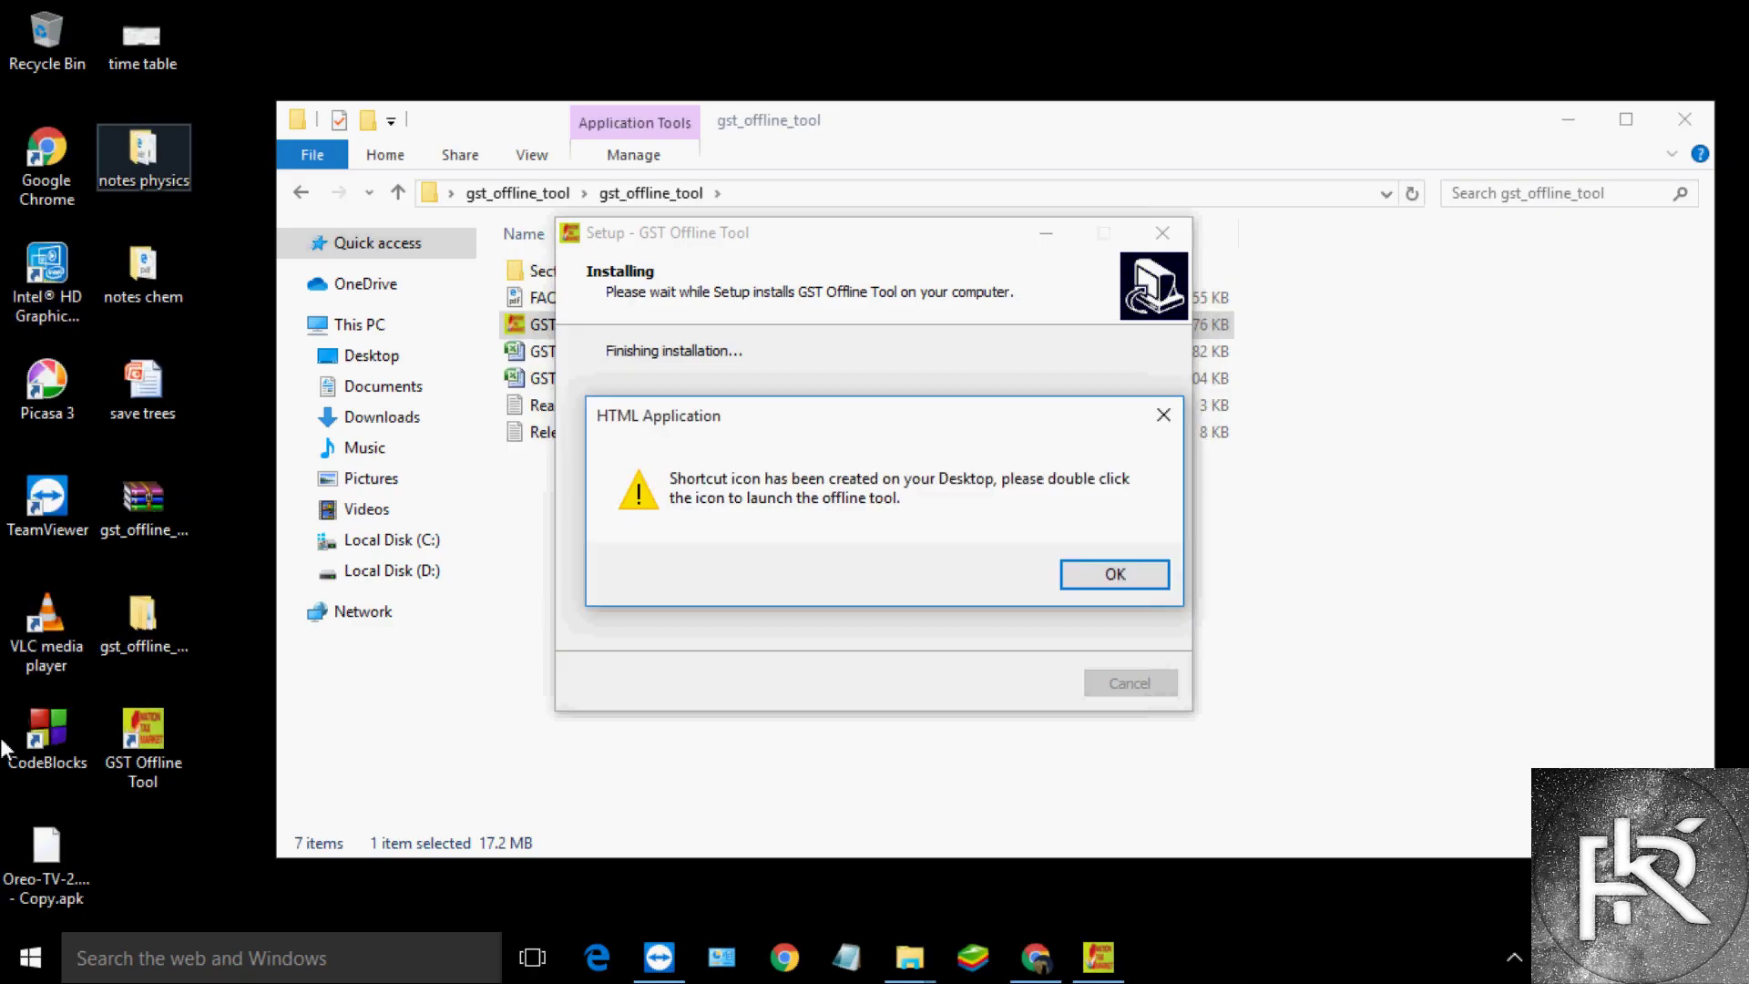
pyautogui.click(1115, 576)
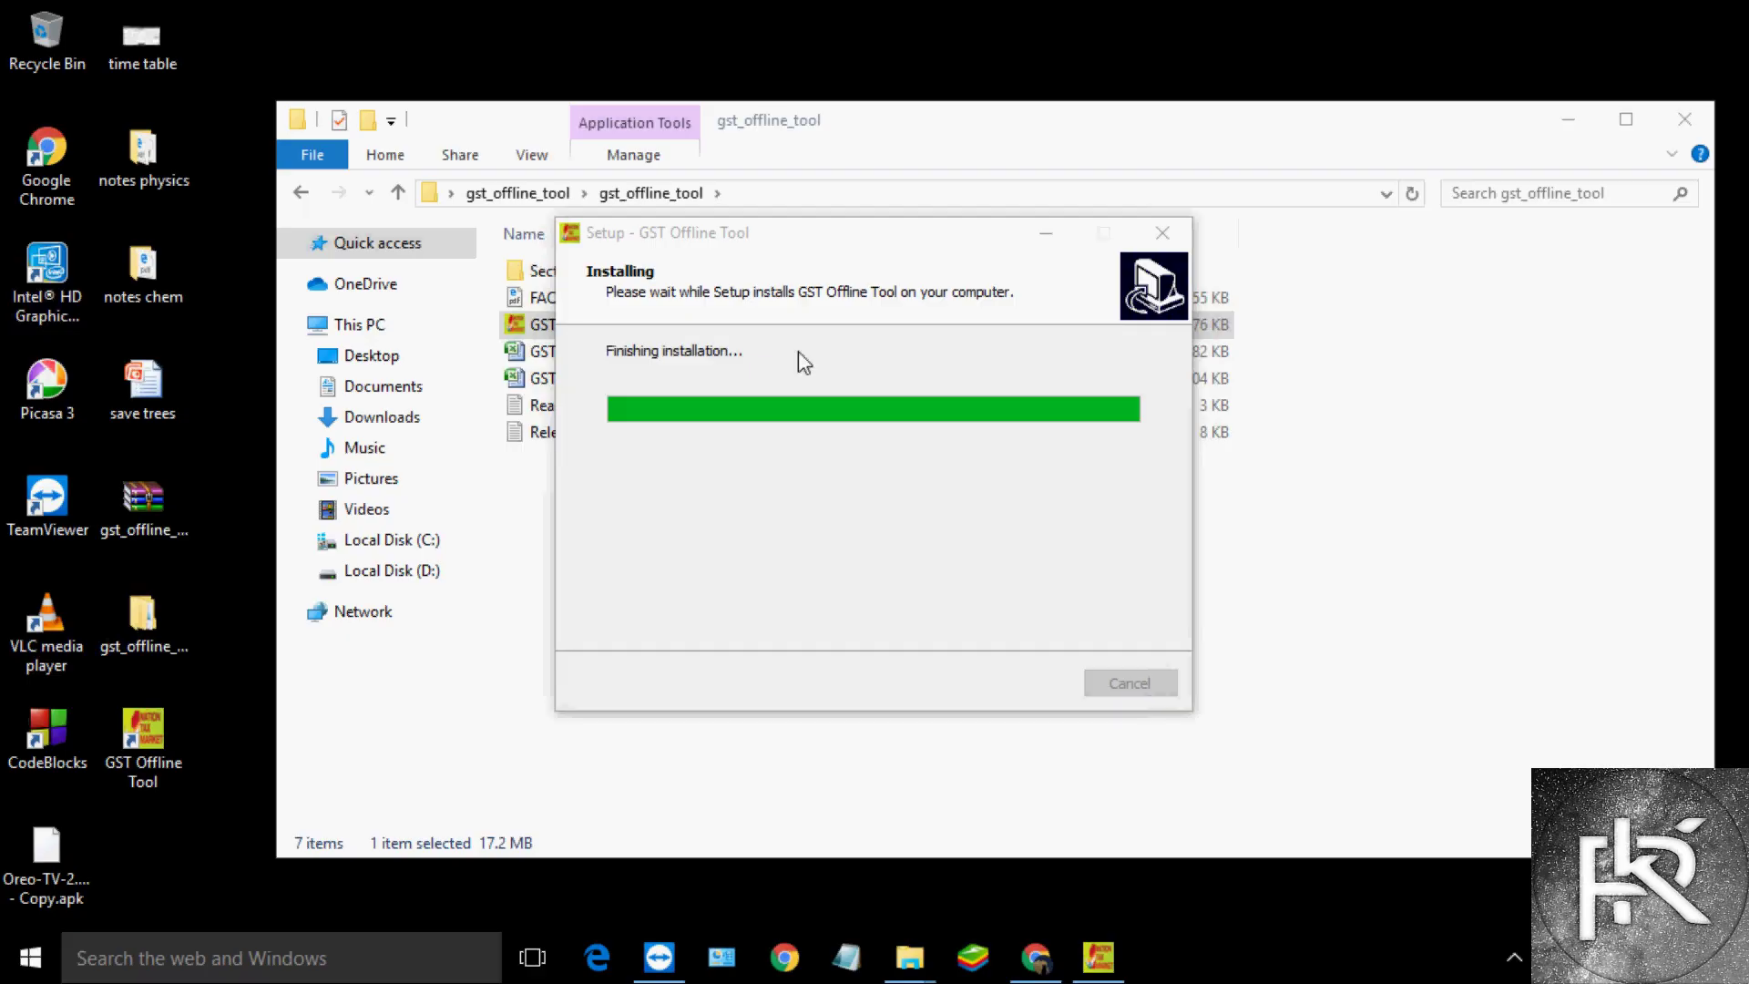
pyautogui.click(1020, 685)
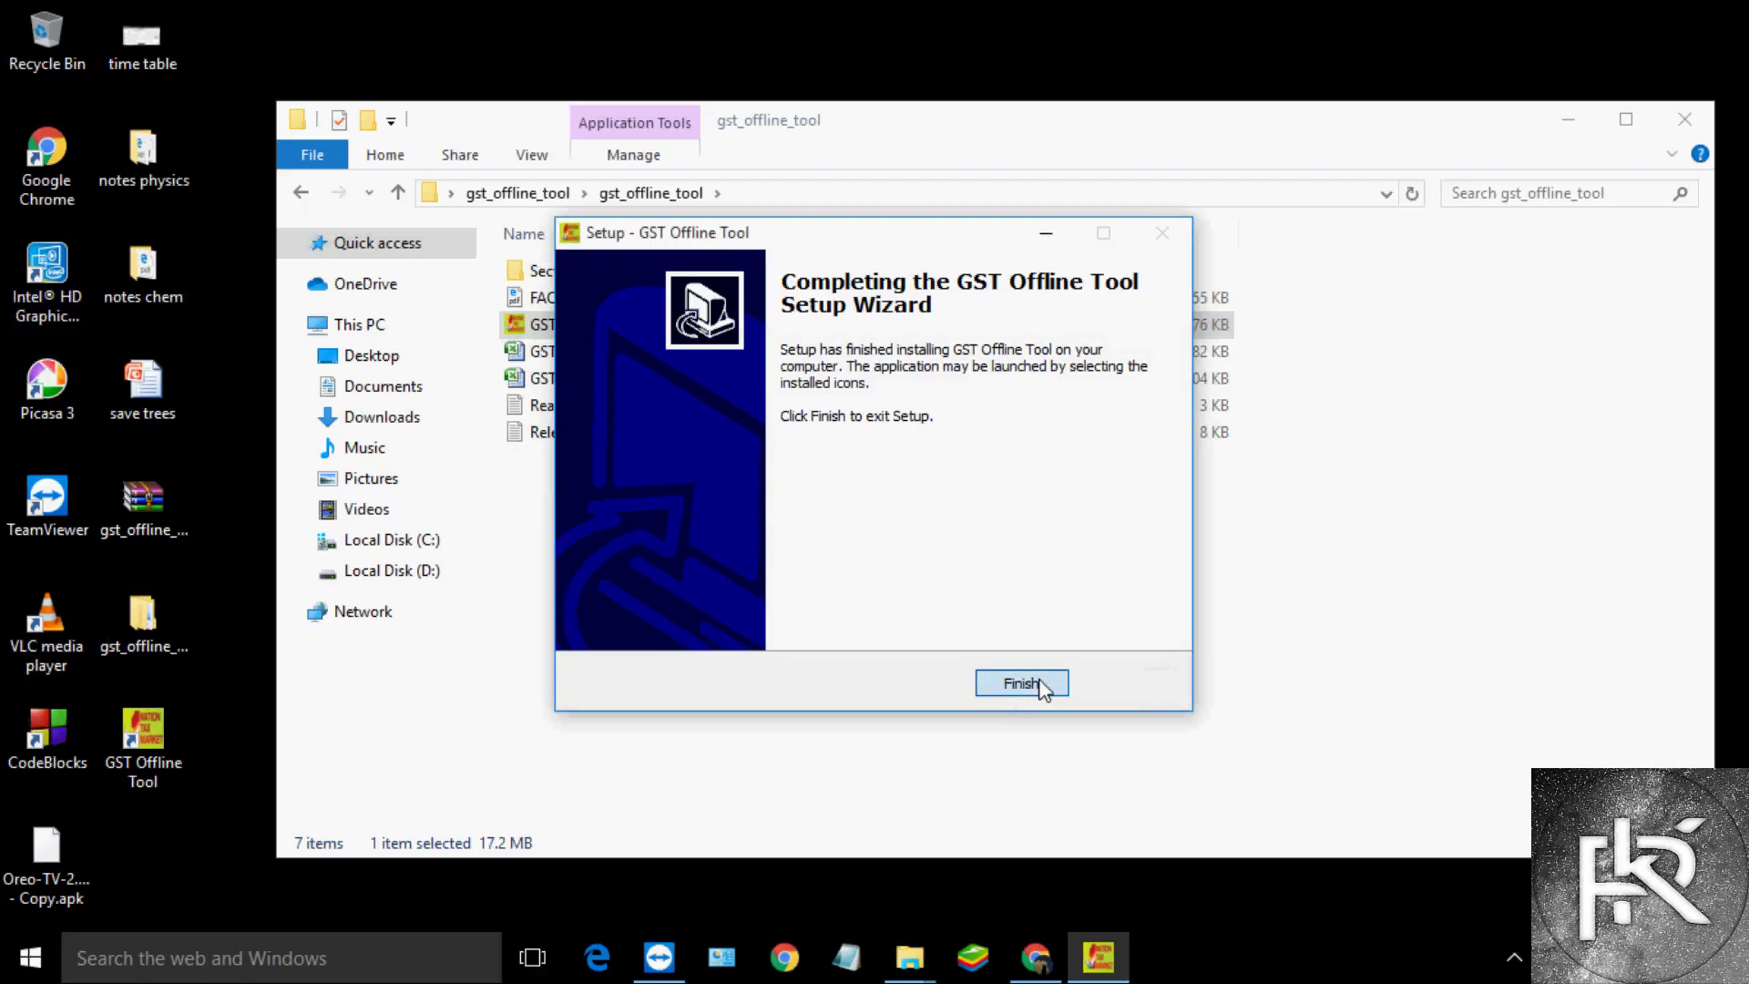
pyautogui.click(902, 625)
# Read the Readme file's installation and usage instructions for the offline tool, and close it
pyautogui.doubleClick(557, 407)
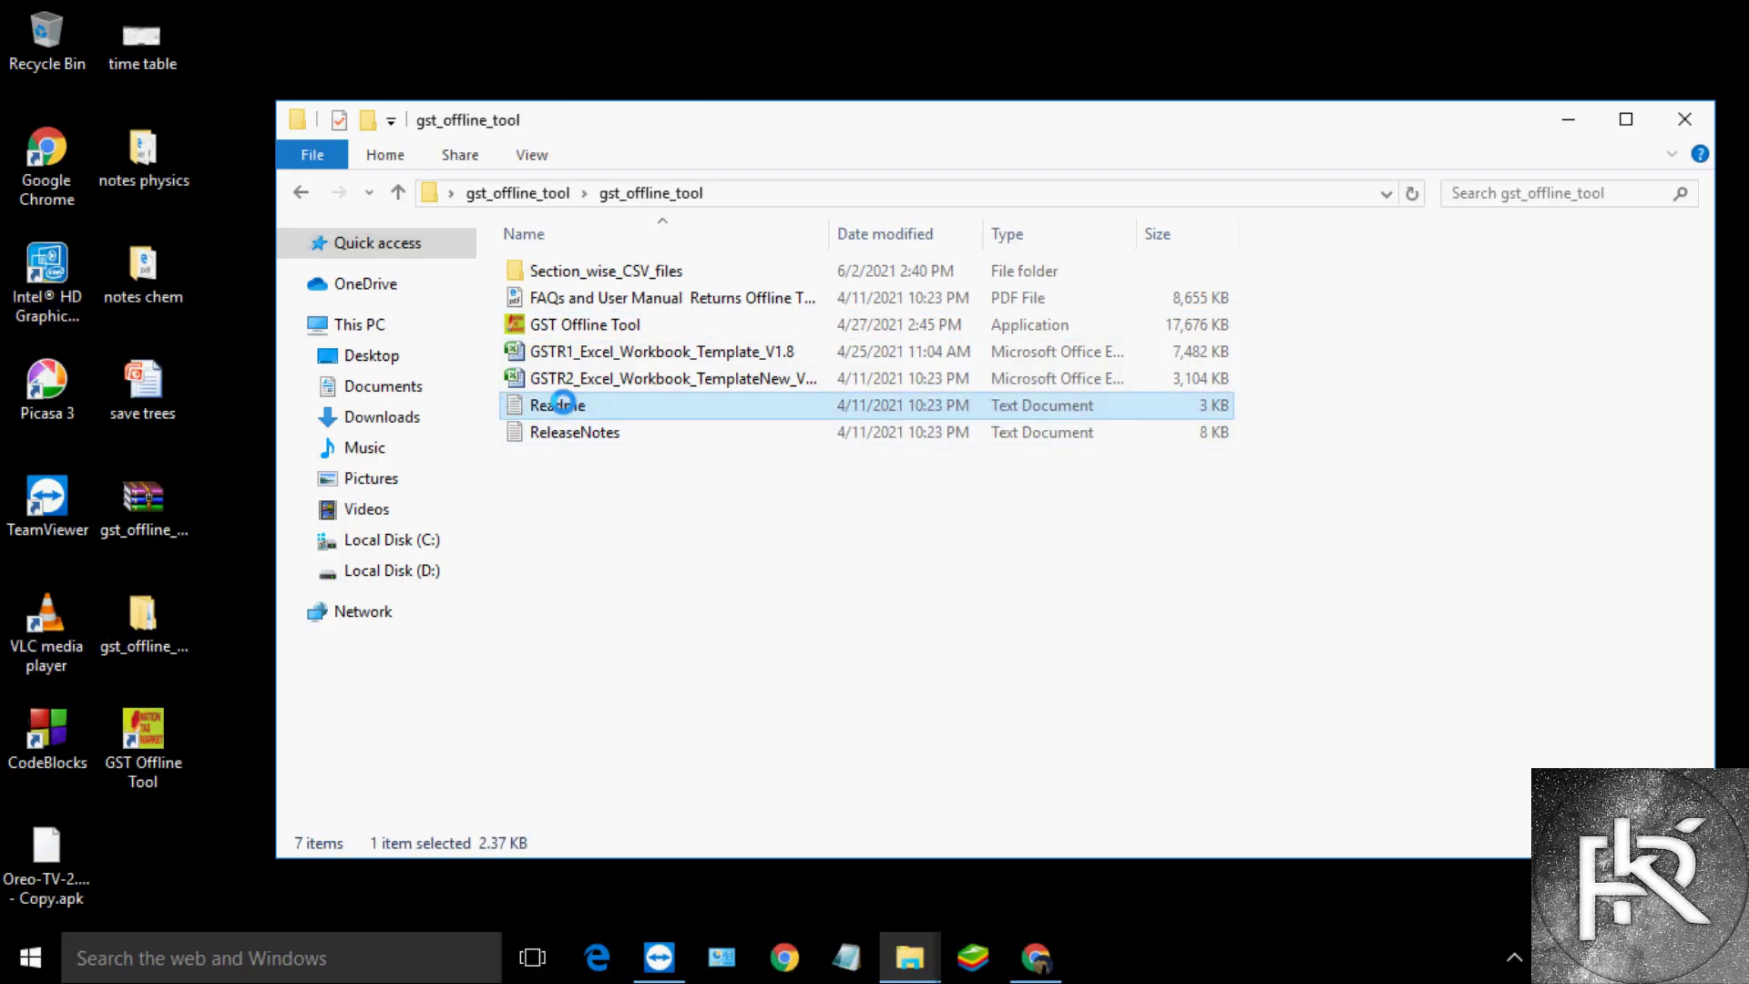
pyautogui.scroll(-5, 566, 402)
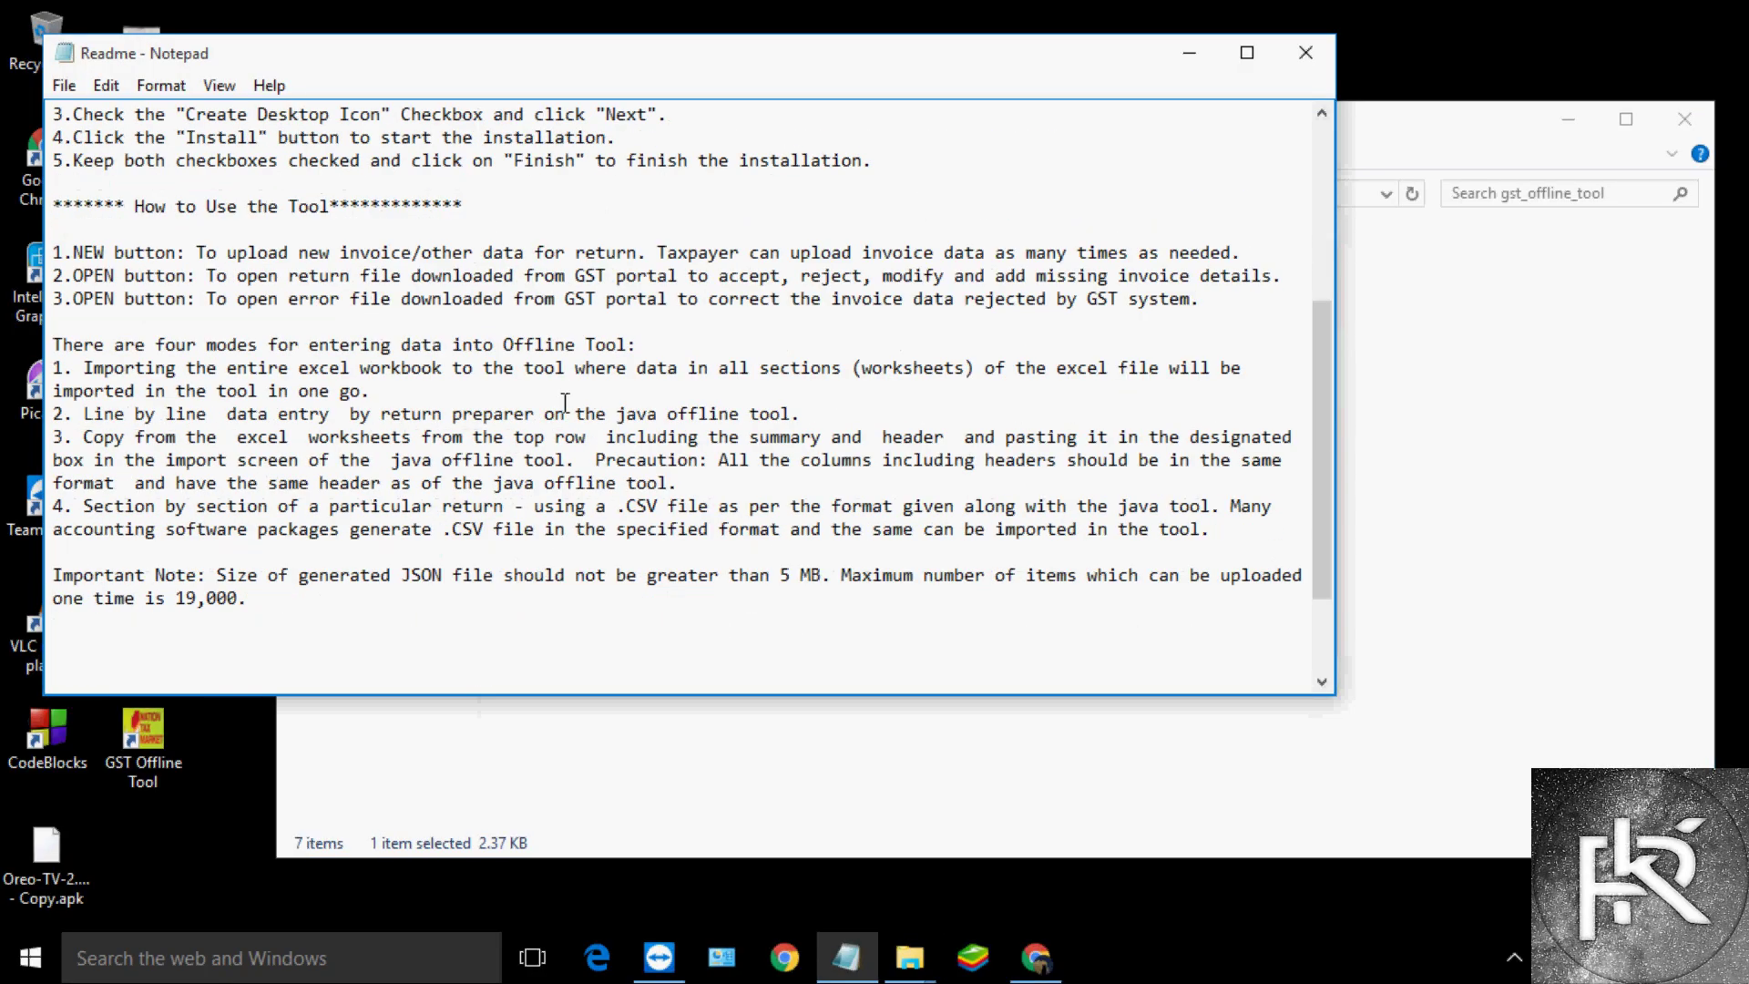
pyautogui.scroll(1, 564, 402)
pyautogui.scroll(-3, 337, 269)
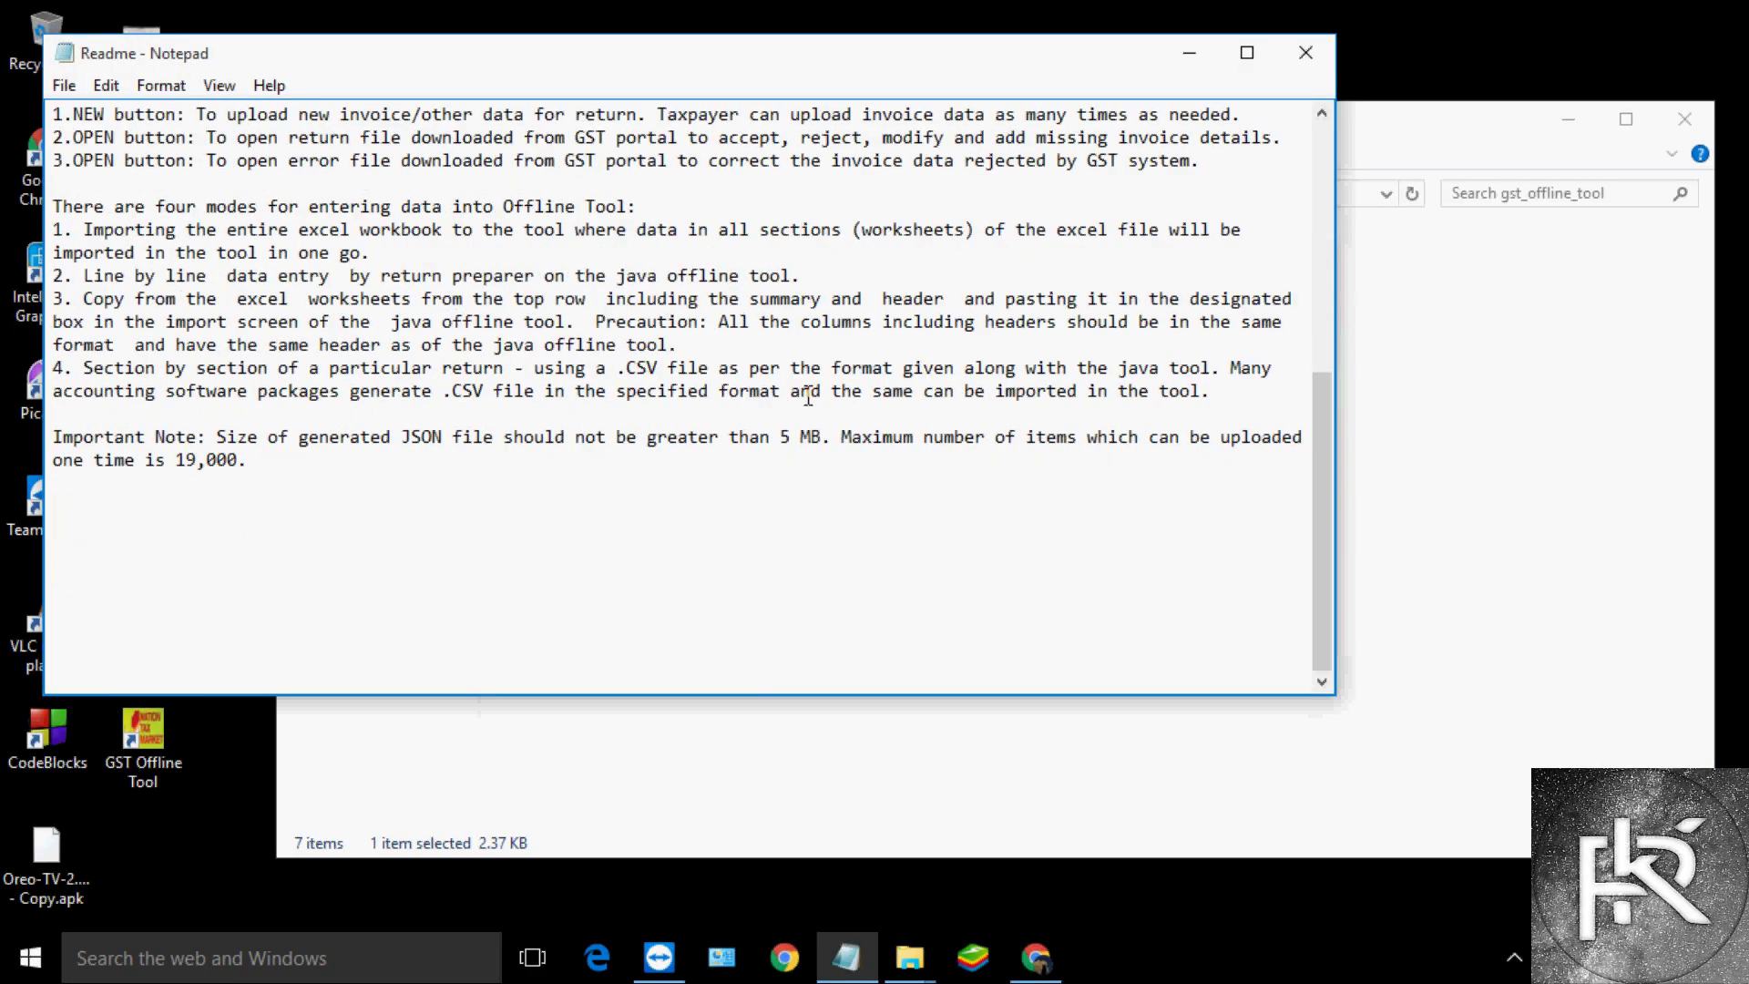
pyautogui.scroll(4, 784, 392)
pyautogui.click(1306, 52)
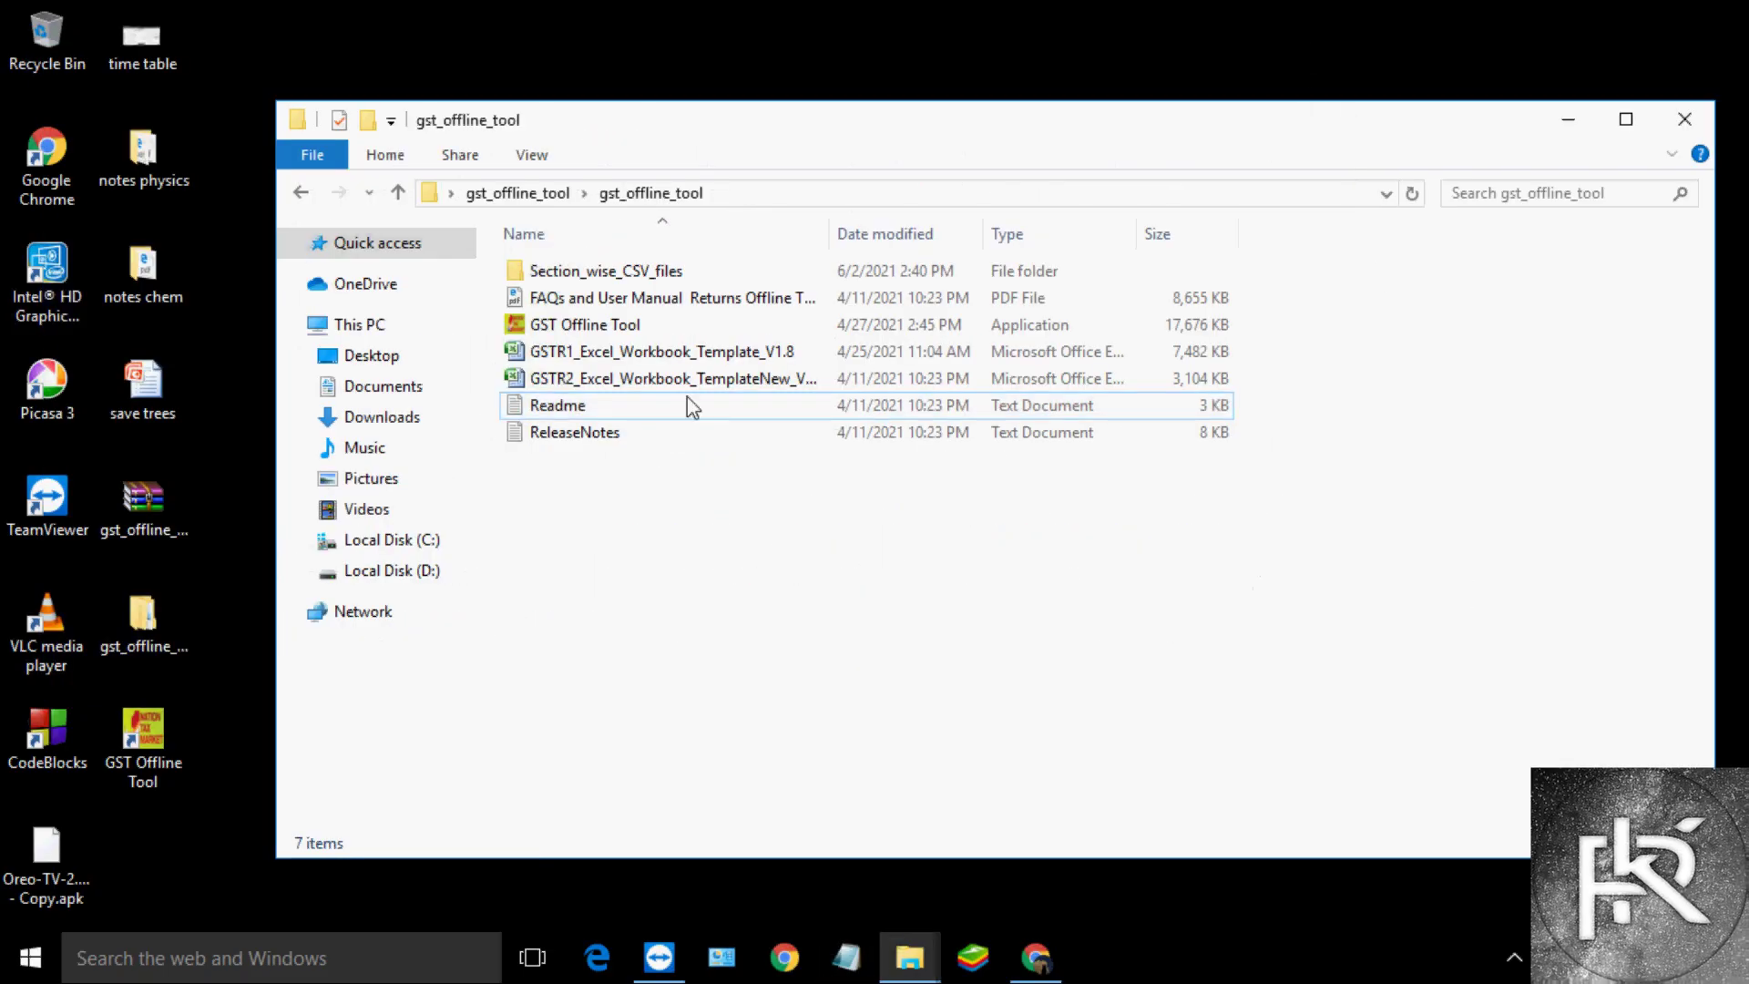
# Skim the FAQs and User Manual PDF of the returns offline tool and close it
pyautogui.doubleClick(675, 299)
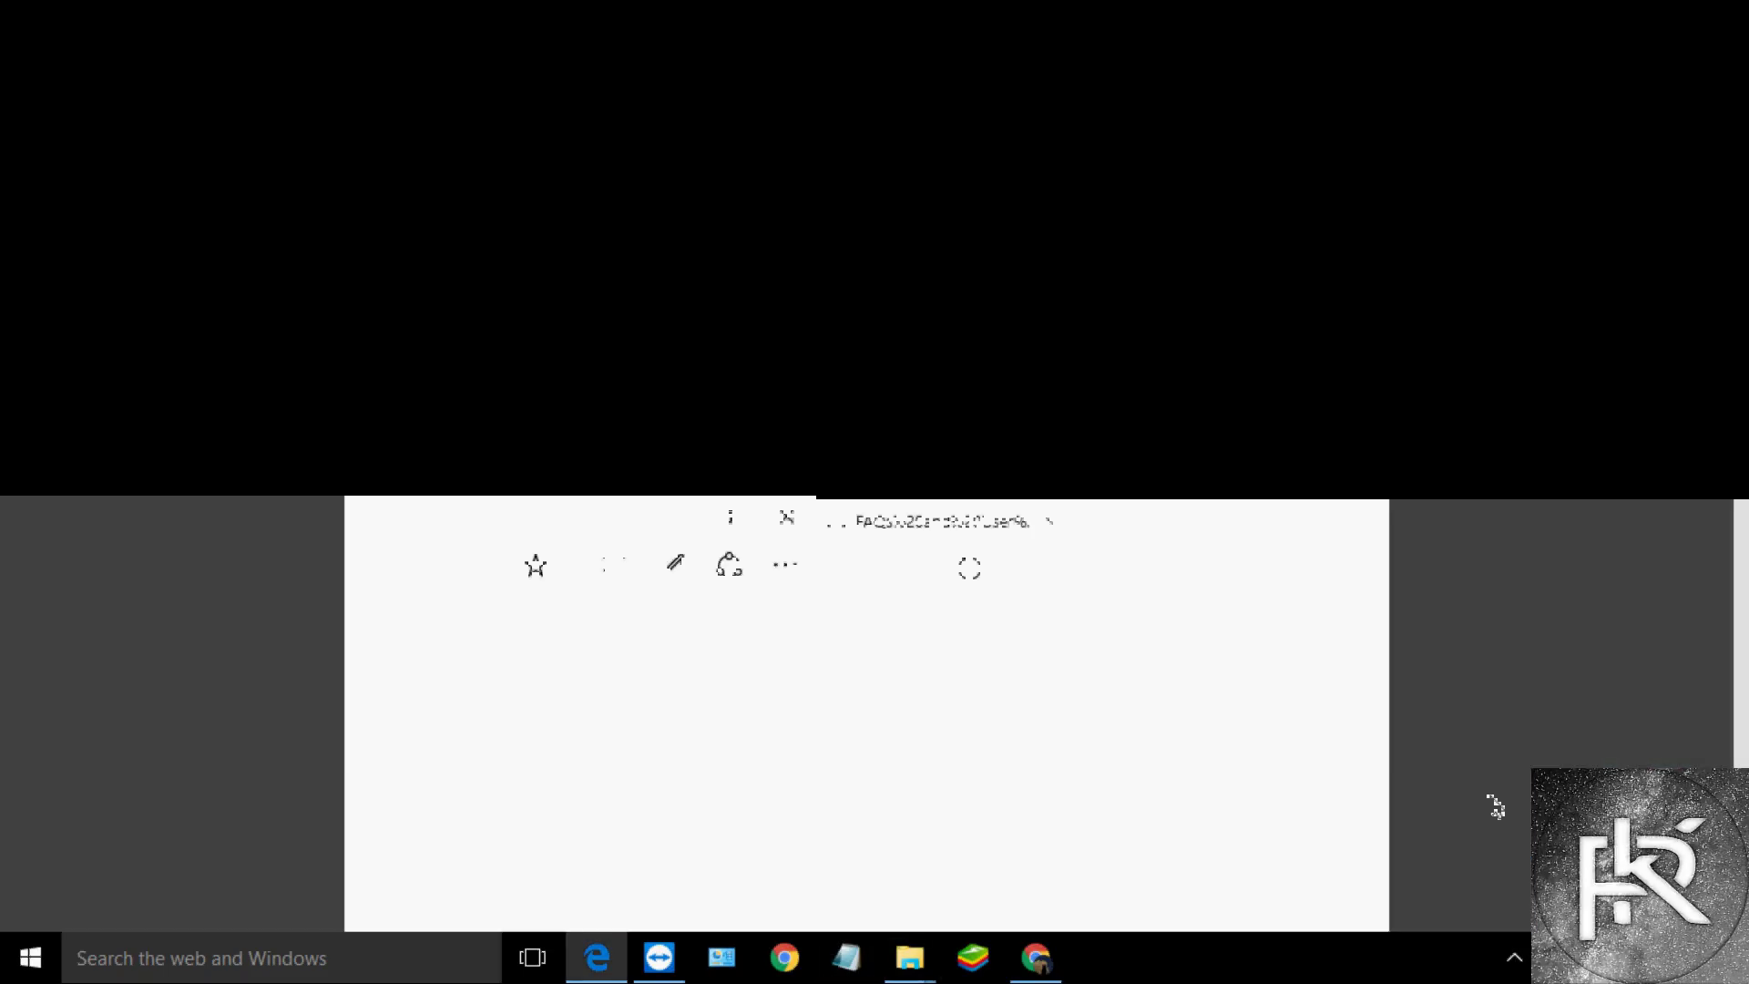
pyautogui.scroll(-20, 864, 446)
pyautogui.scroll(-8, 866, 447)
pyautogui.click(1707, 36)
# Look through the GSTR1 and GSTR2 subfolders of Section_wise_CSV_files and return to the gst_offline_tool folder
pyautogui.doubleClick(642, 275)
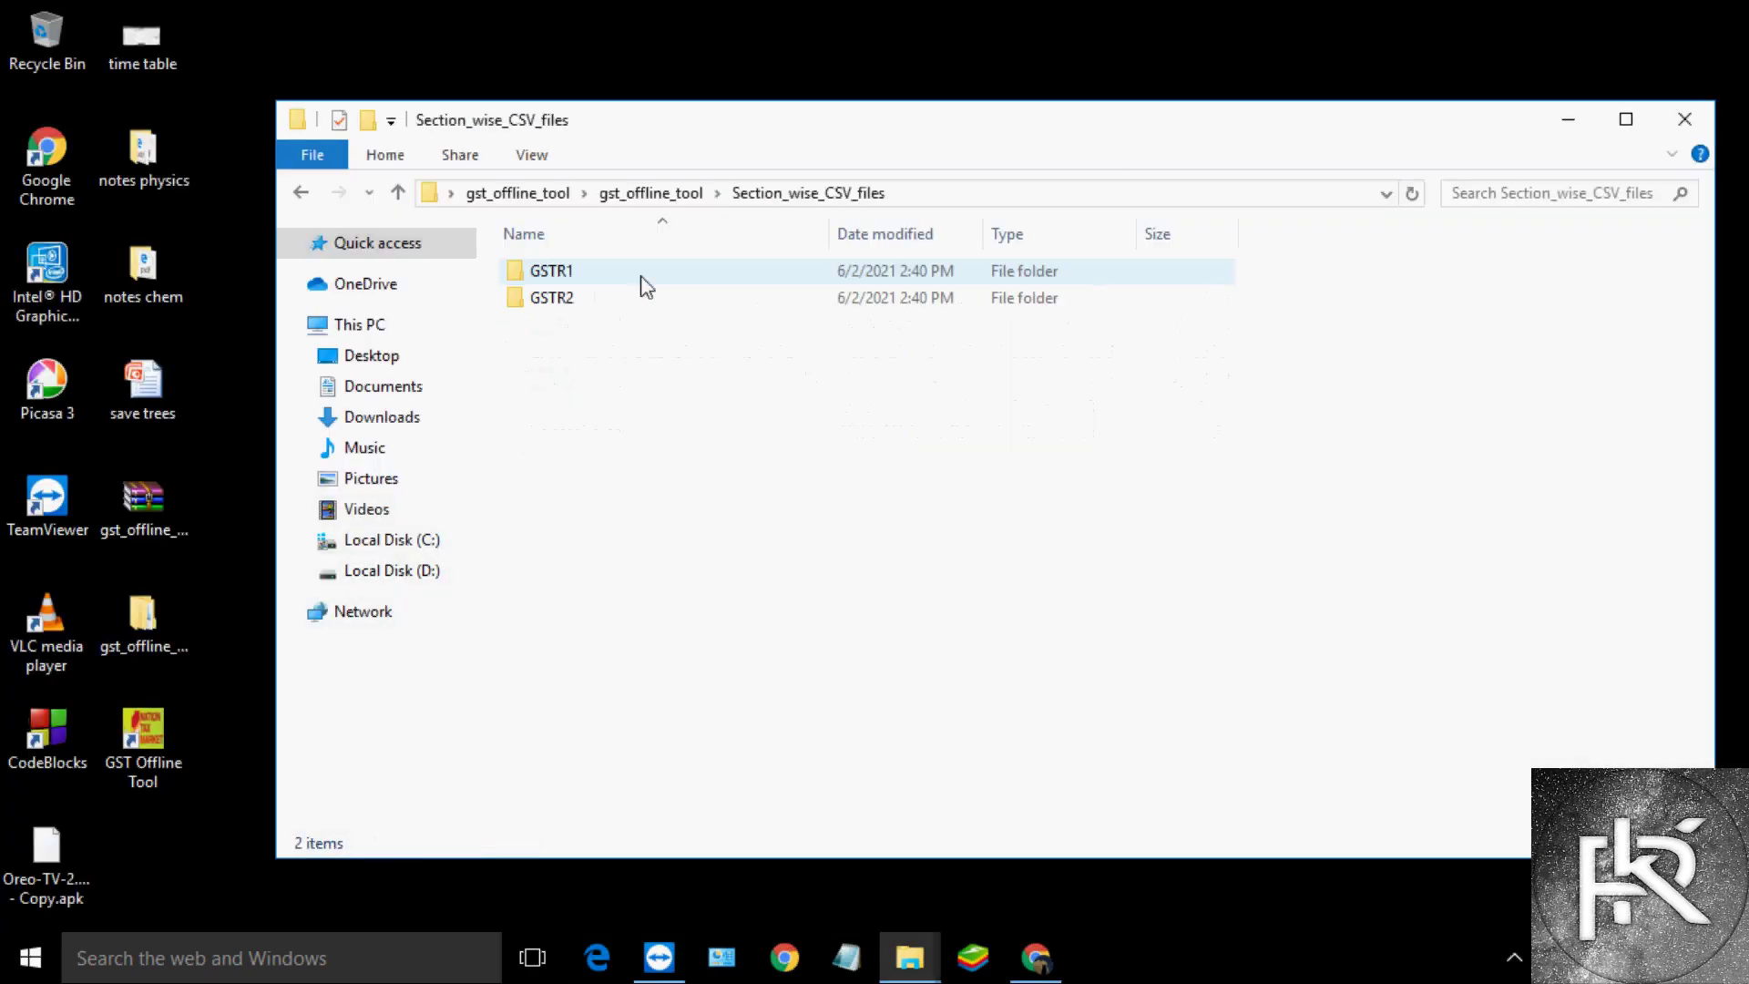
pyautogui.doubleClick(577, 271)
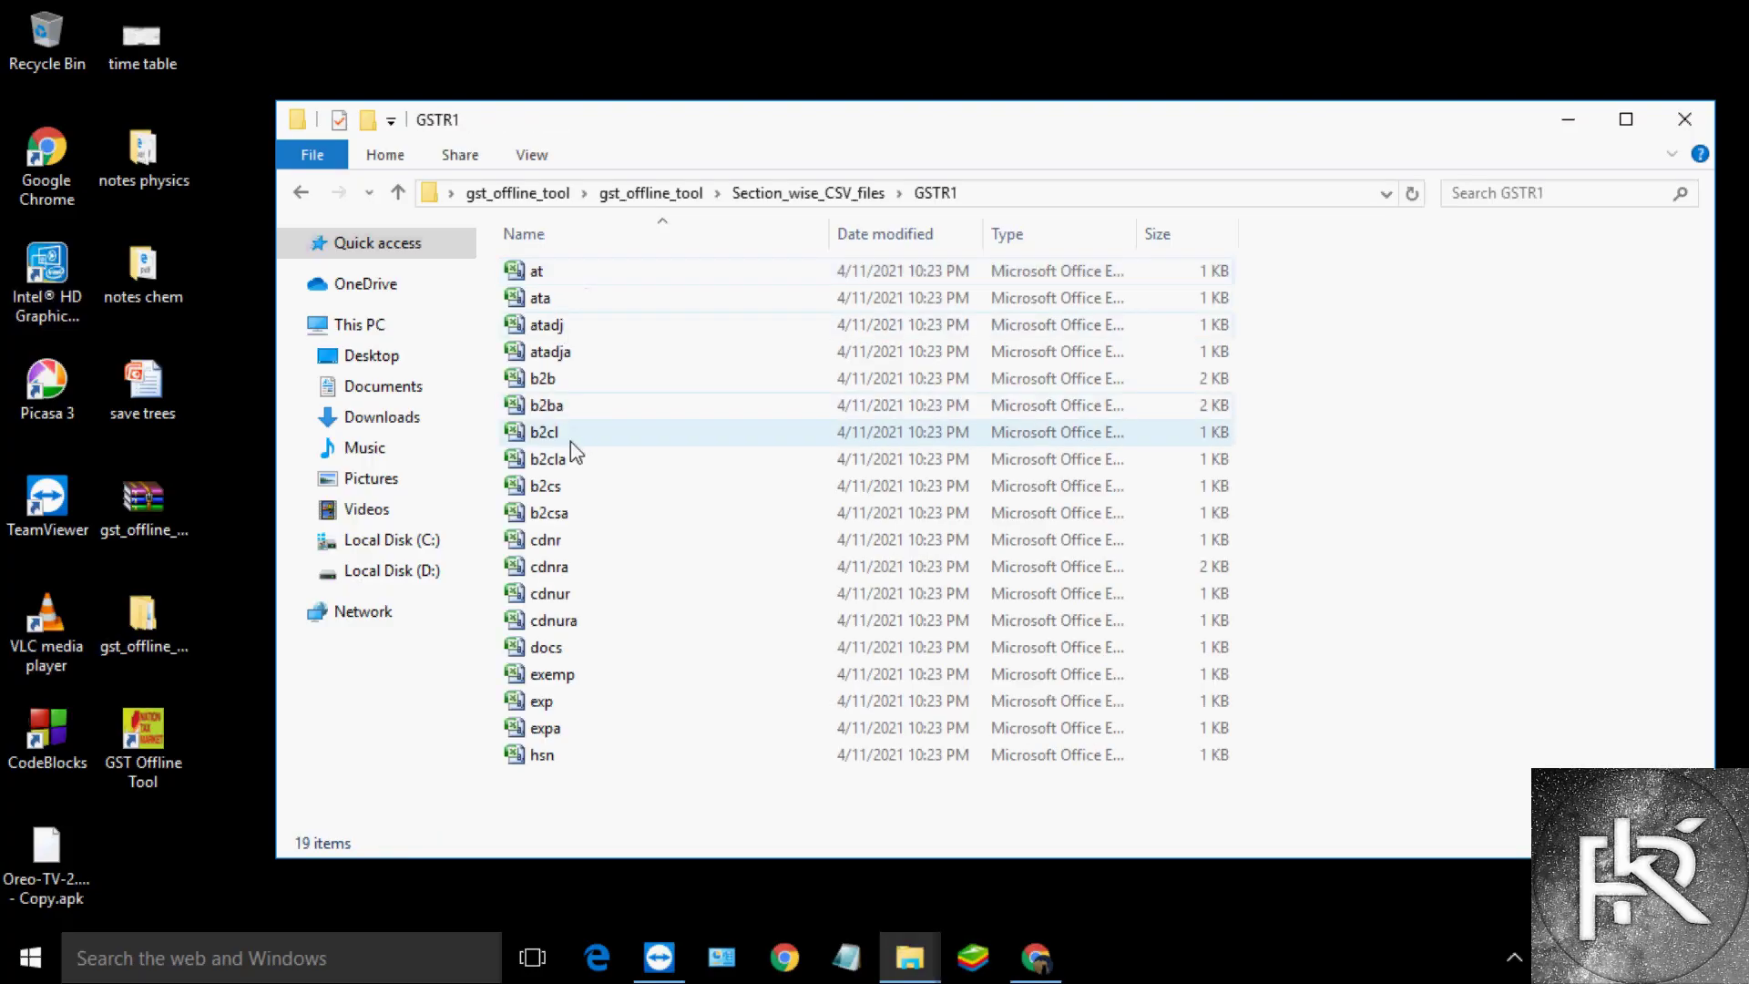
pyautogui.click(304, 195)
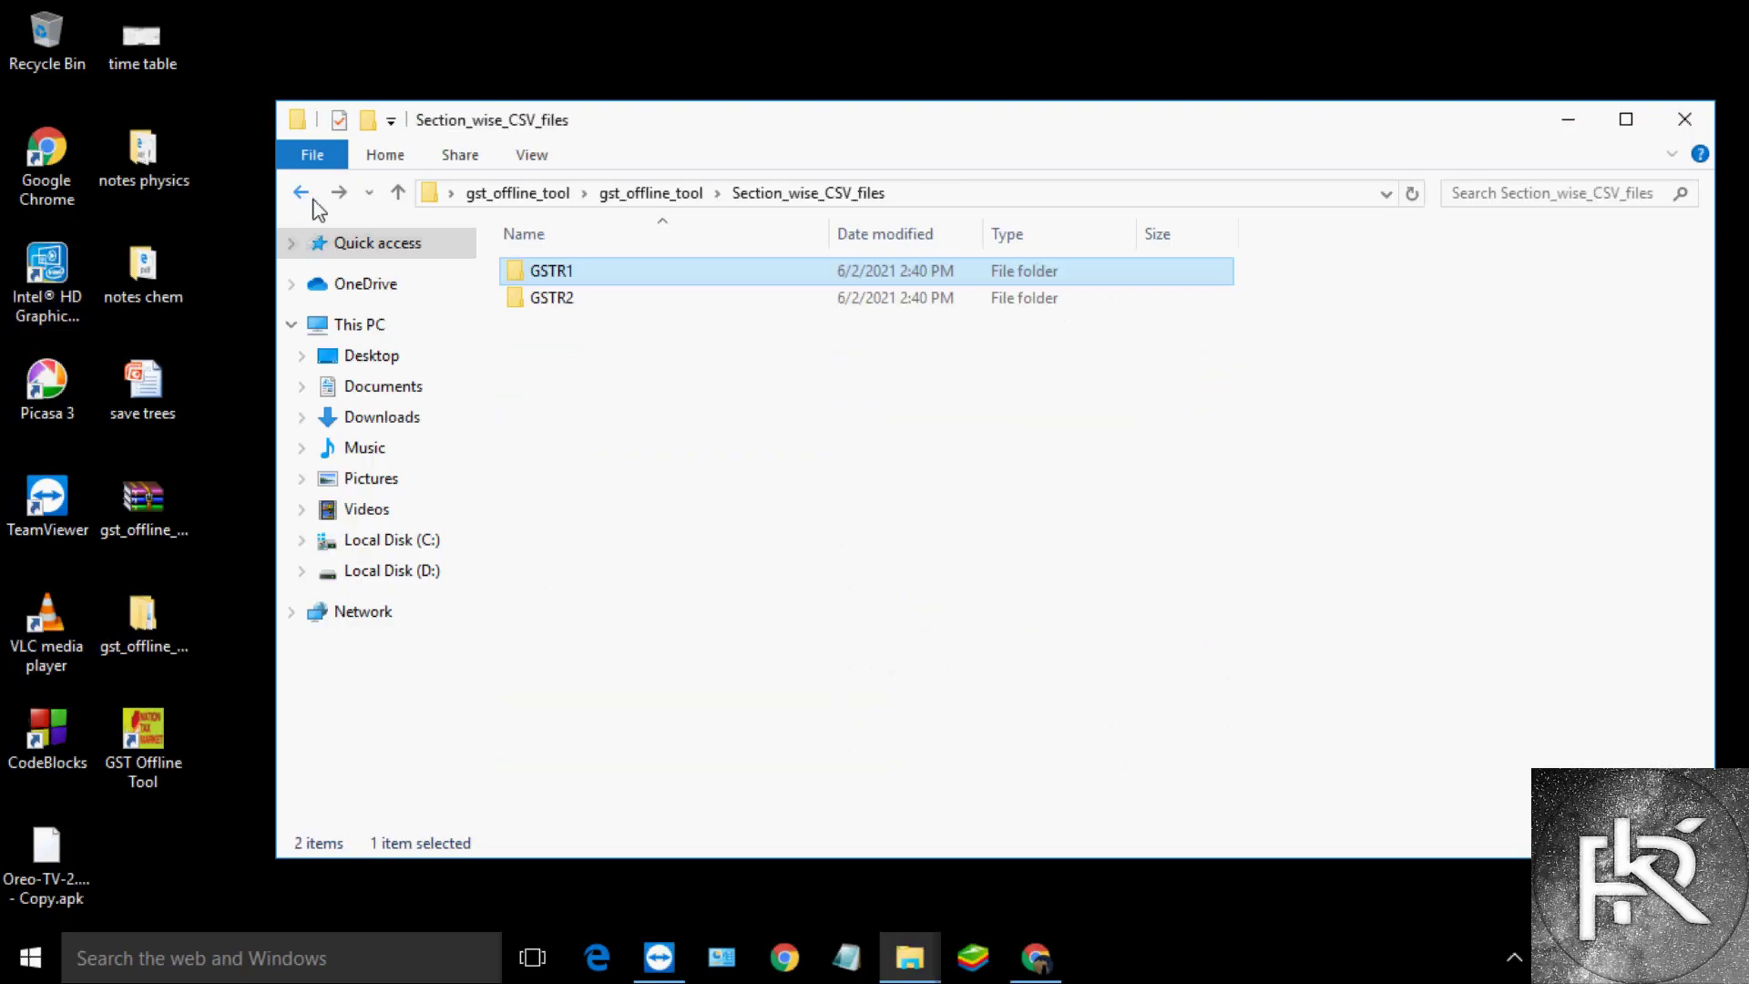
pyautogui.doubleClick(582, 300)
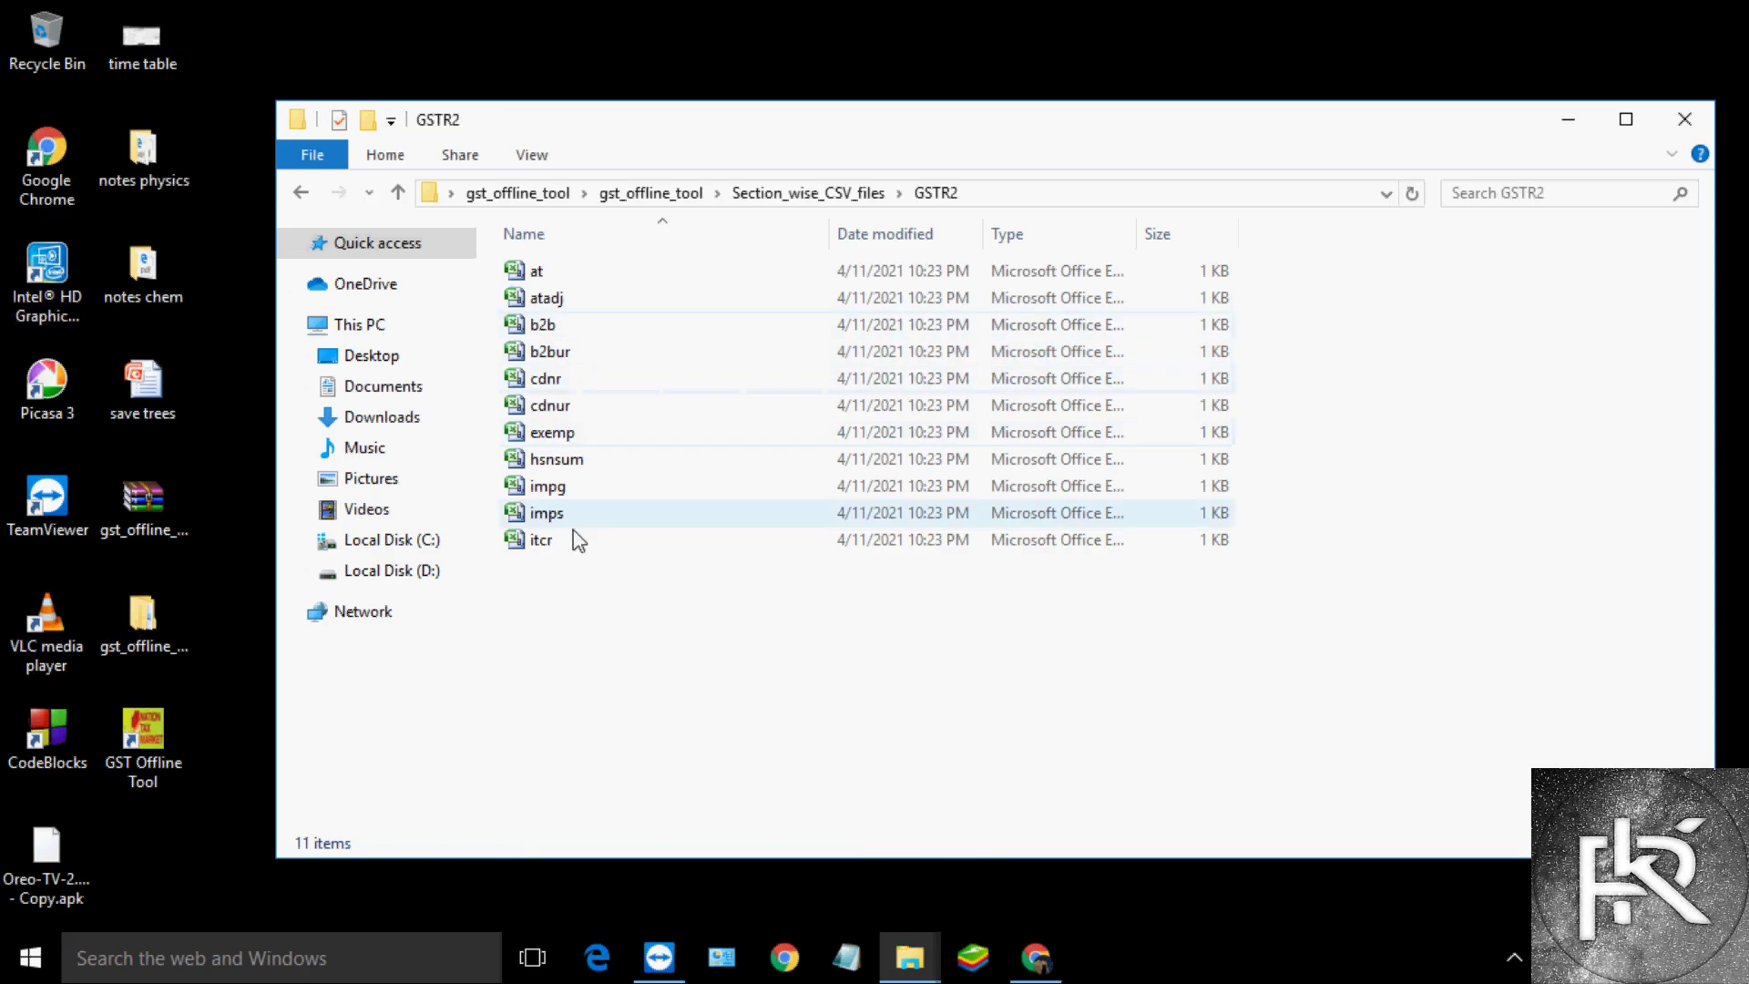
pyautogui.click(300, 193)
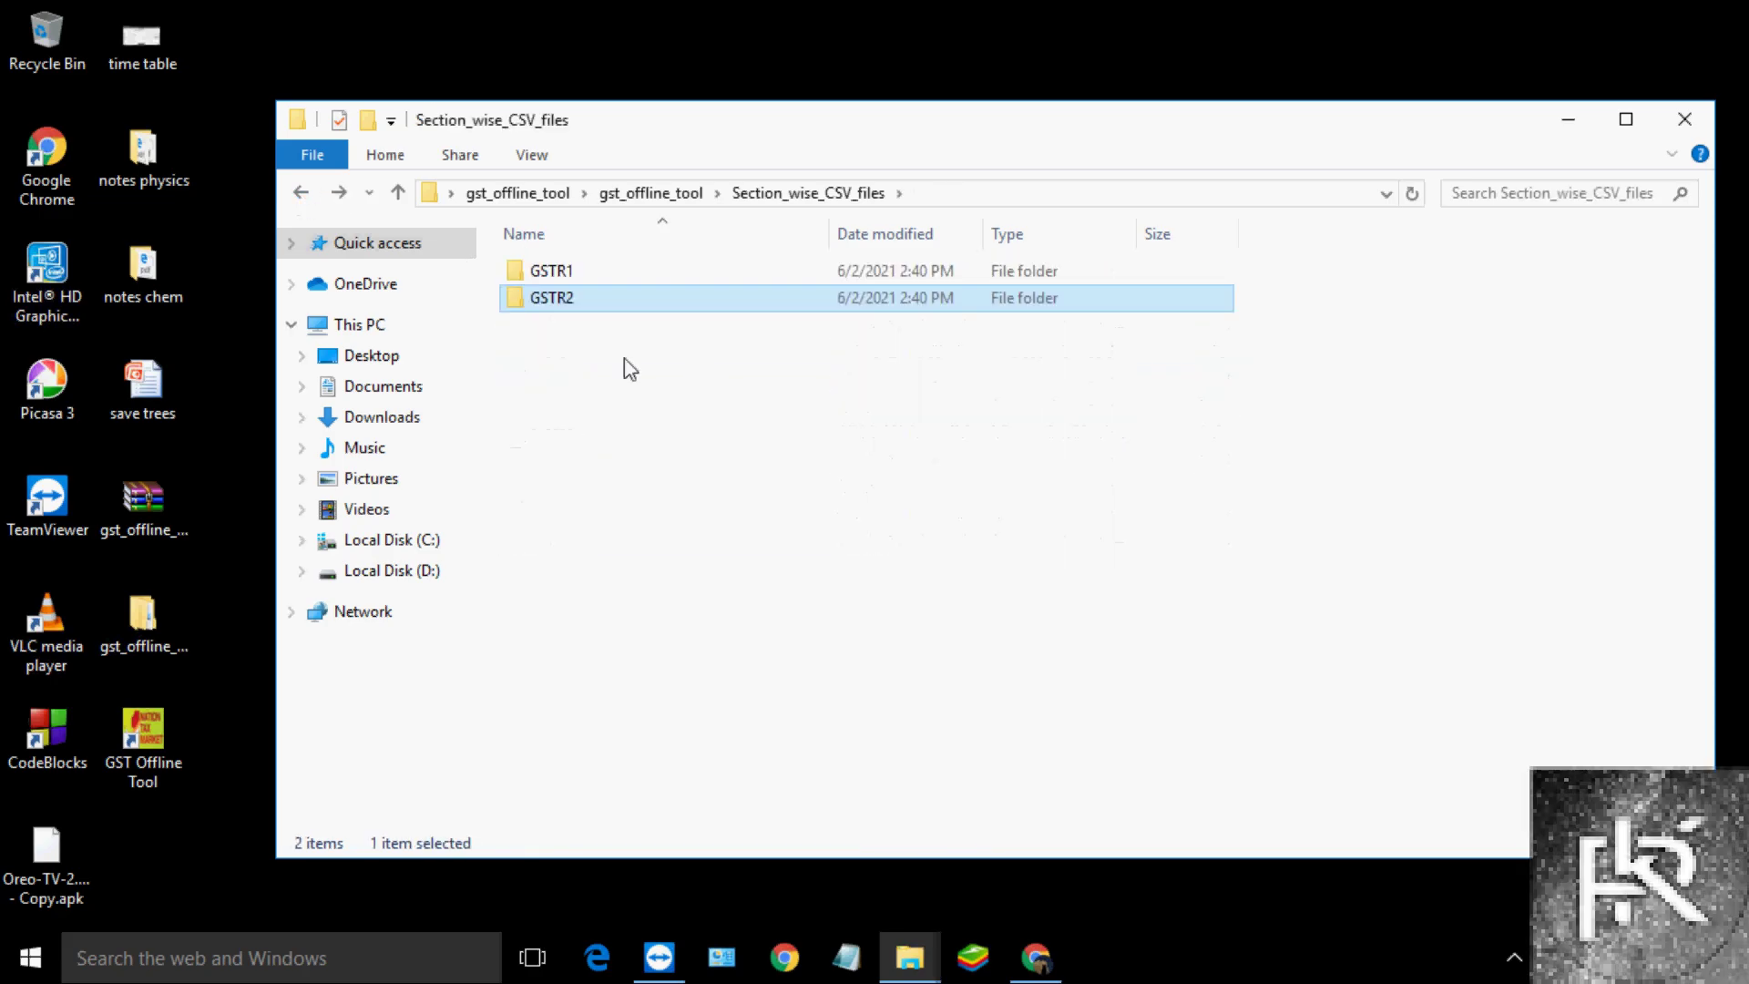
pyautogui.click(301, 194)
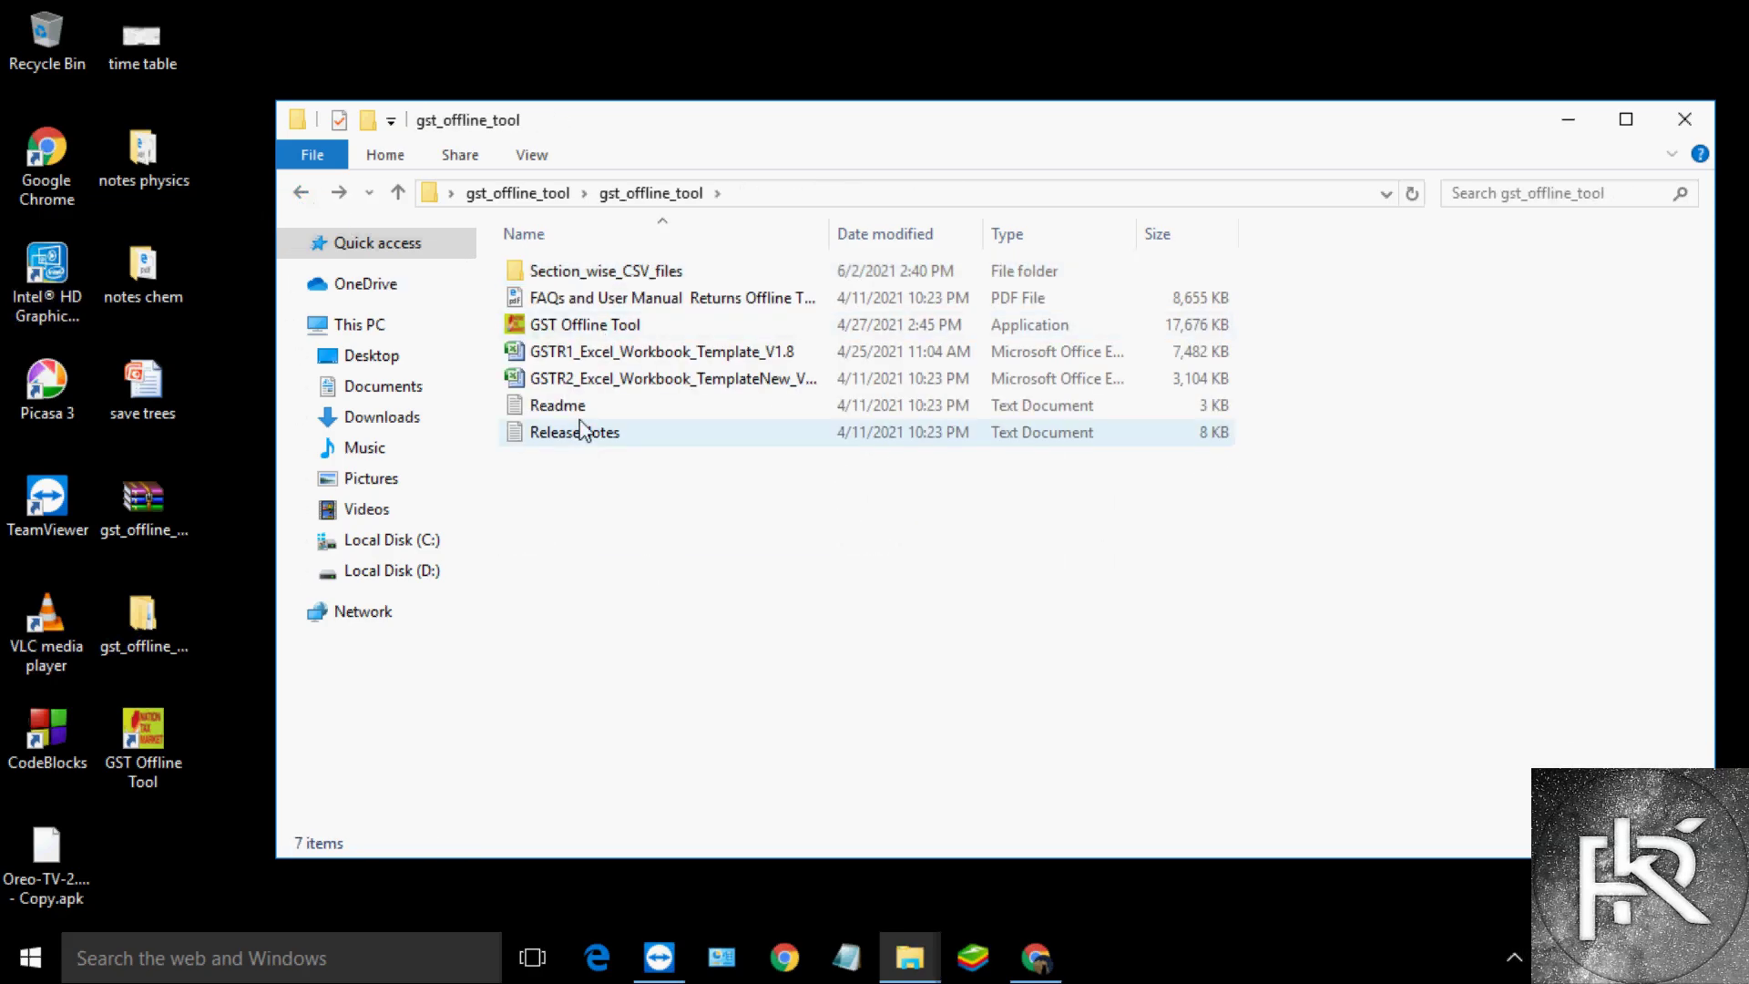
# Minimize the folder window, refresh the desktop and select the GST Offline Tool shortcut
pyautogui.click(1571, 133)
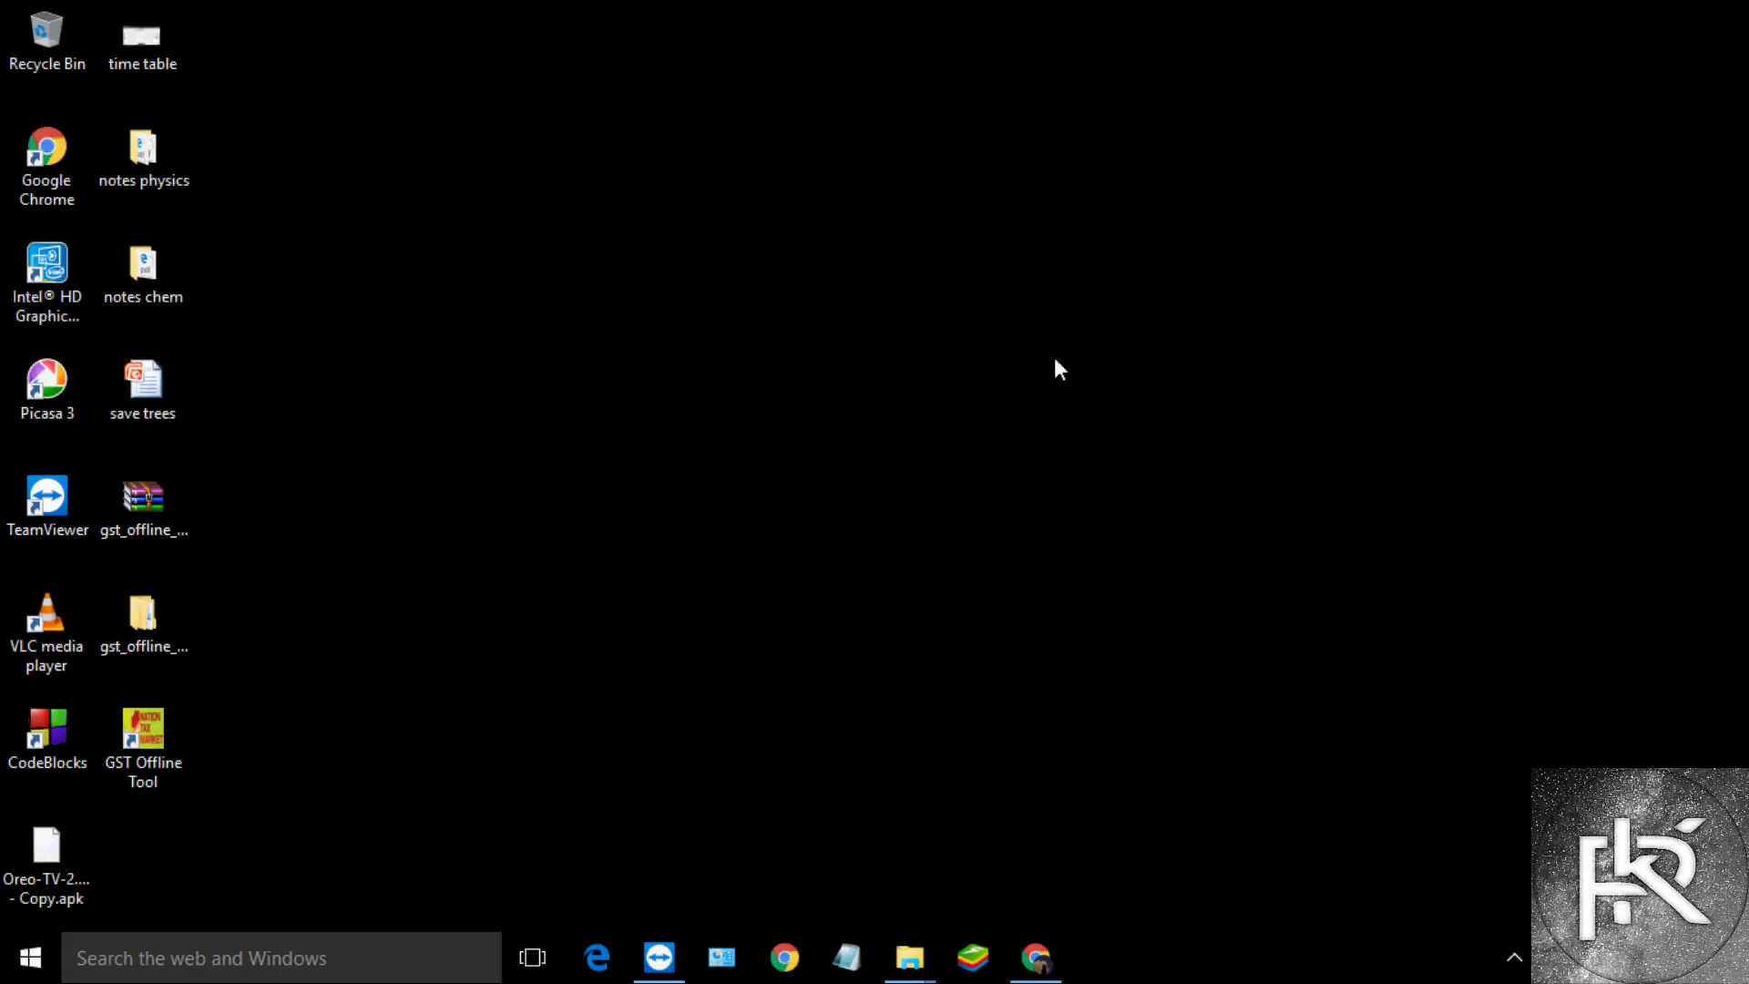
pyautogui.rightClick(465, 373)
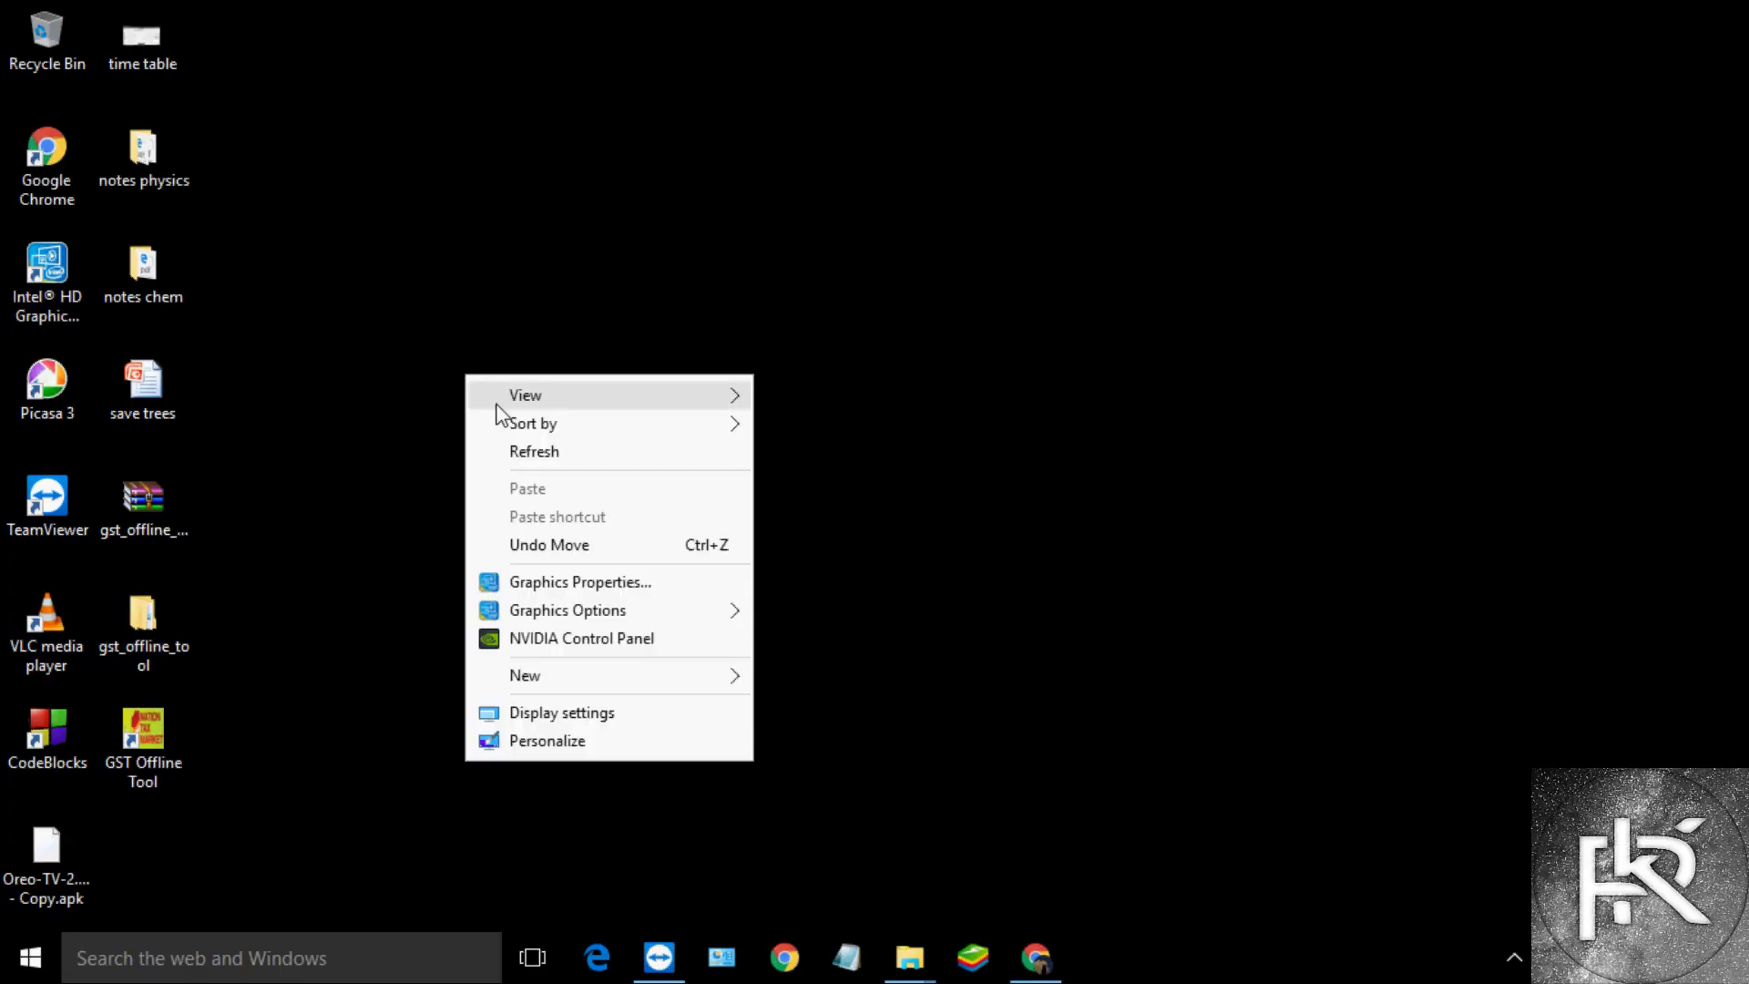
pyautogui.click(515, 456)
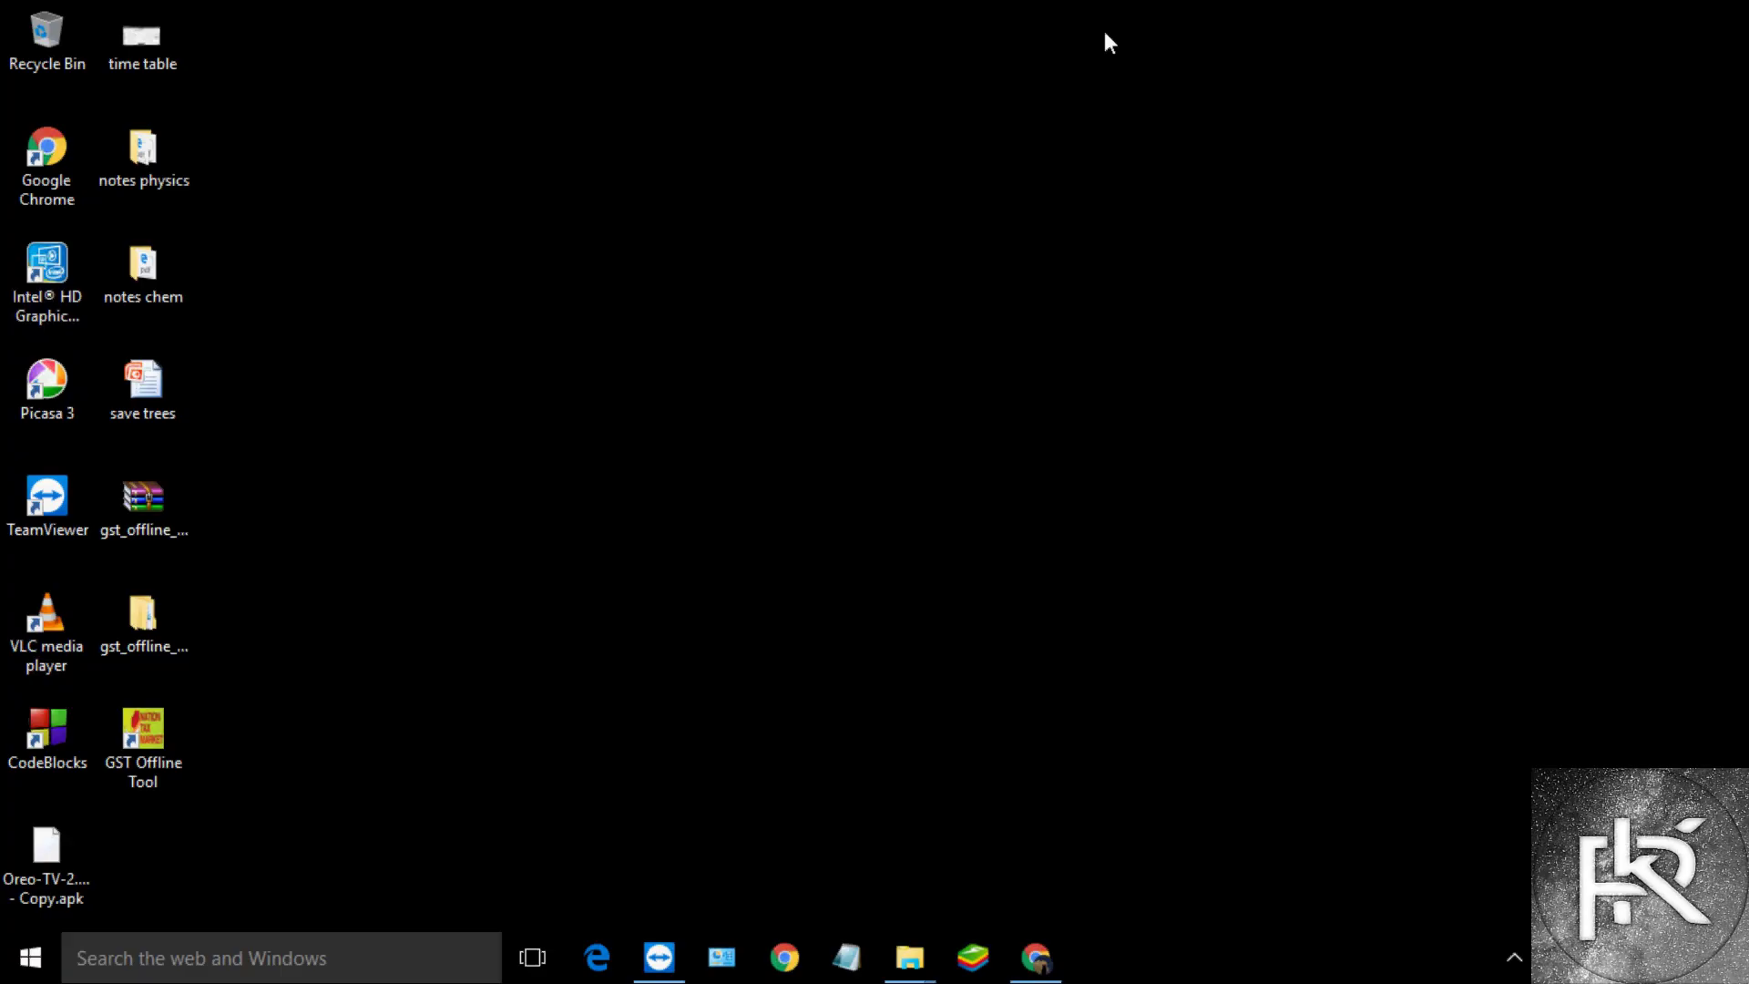
pyautogui.rightClick(474, 460)
pyautogui.click(528, 533)
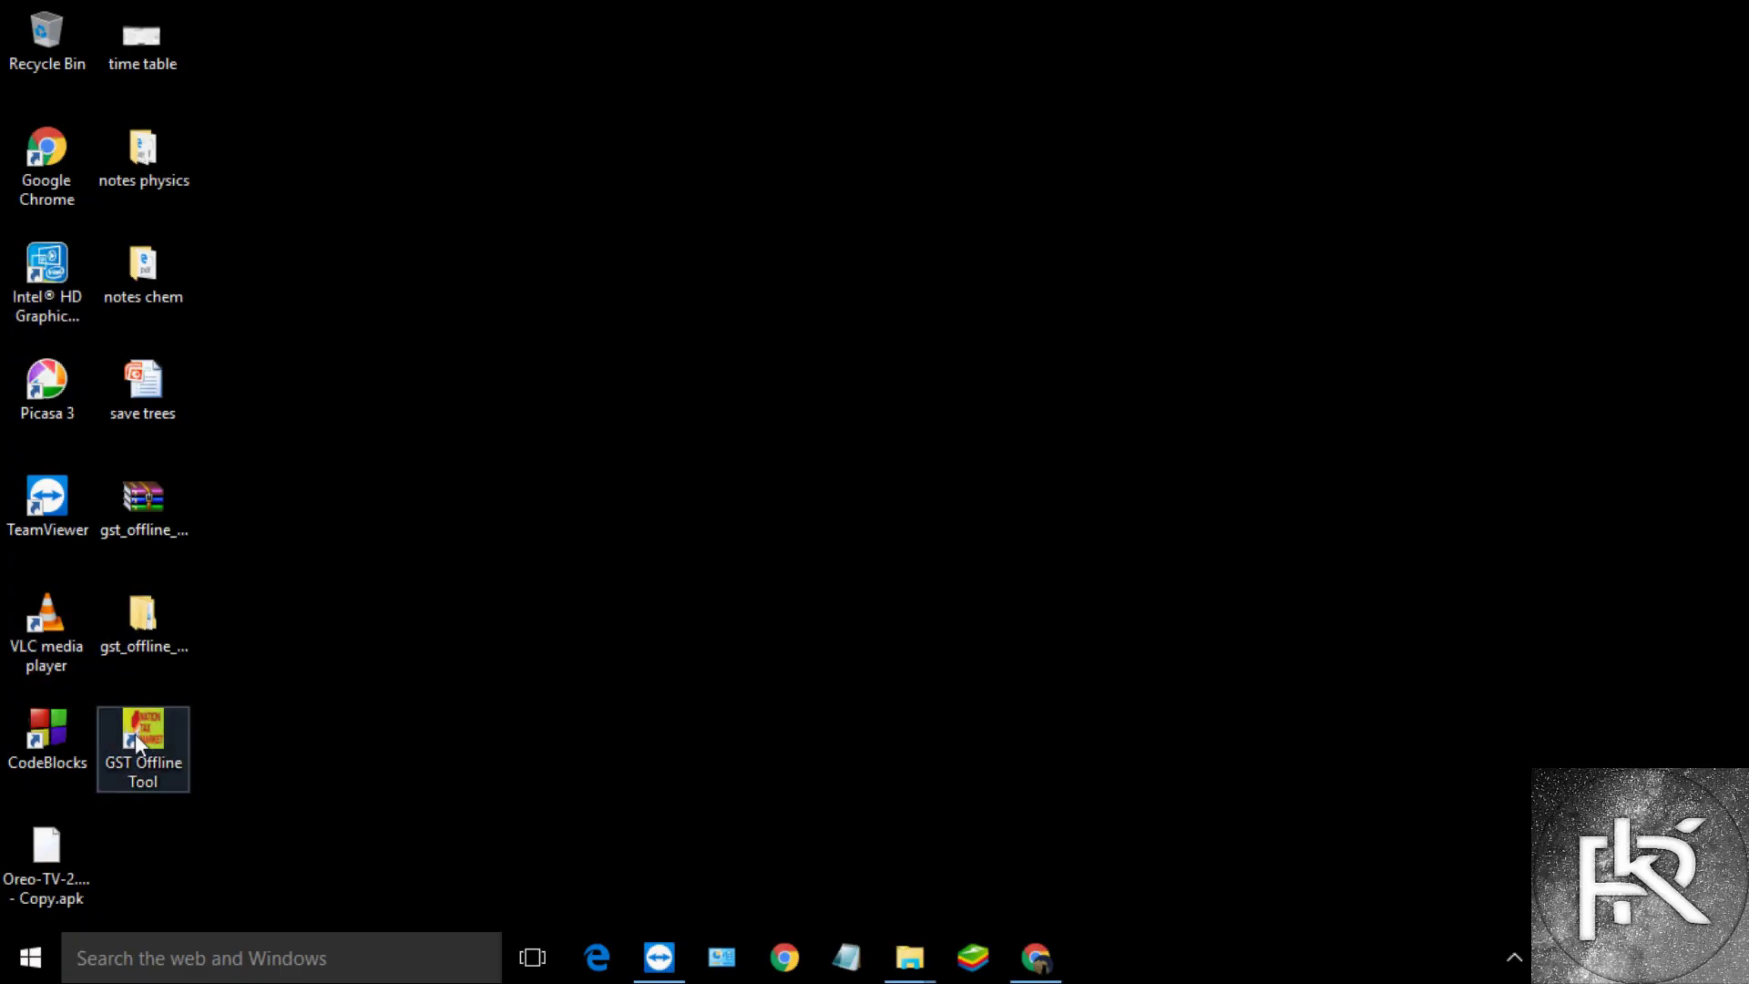
pyautogui.rightClick(348, 618)
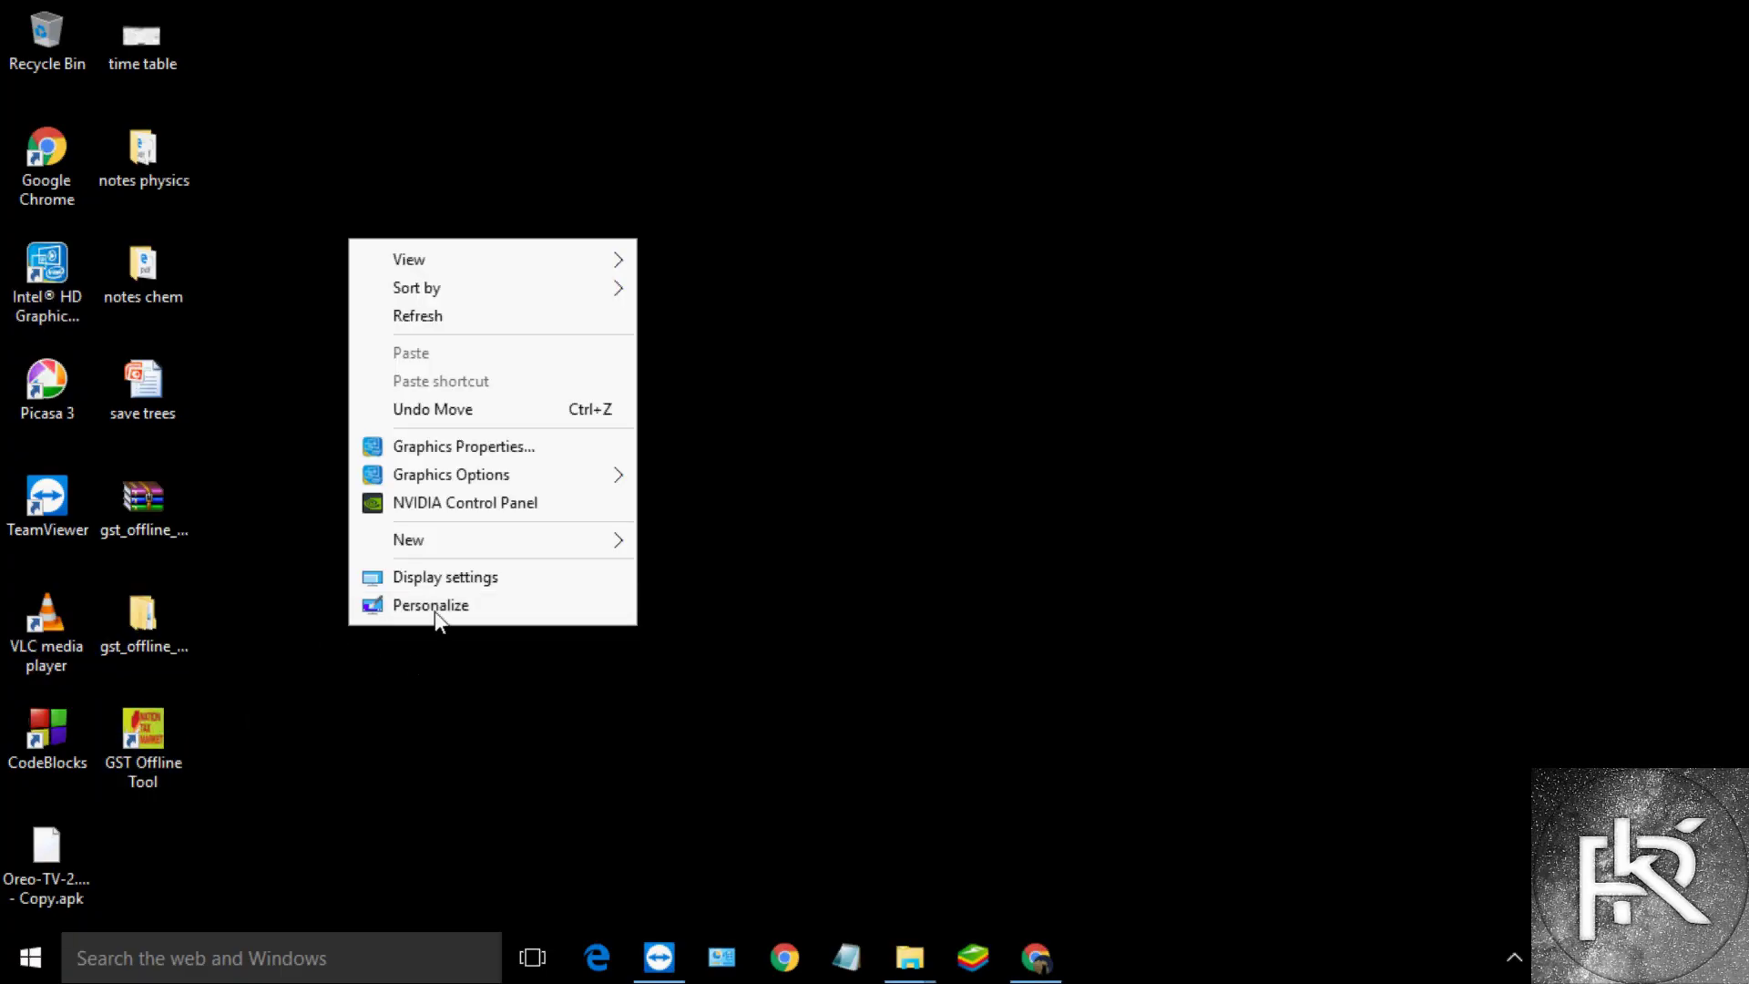
pyautogui.click(435, 314)
pyautogui.click(157, 751)
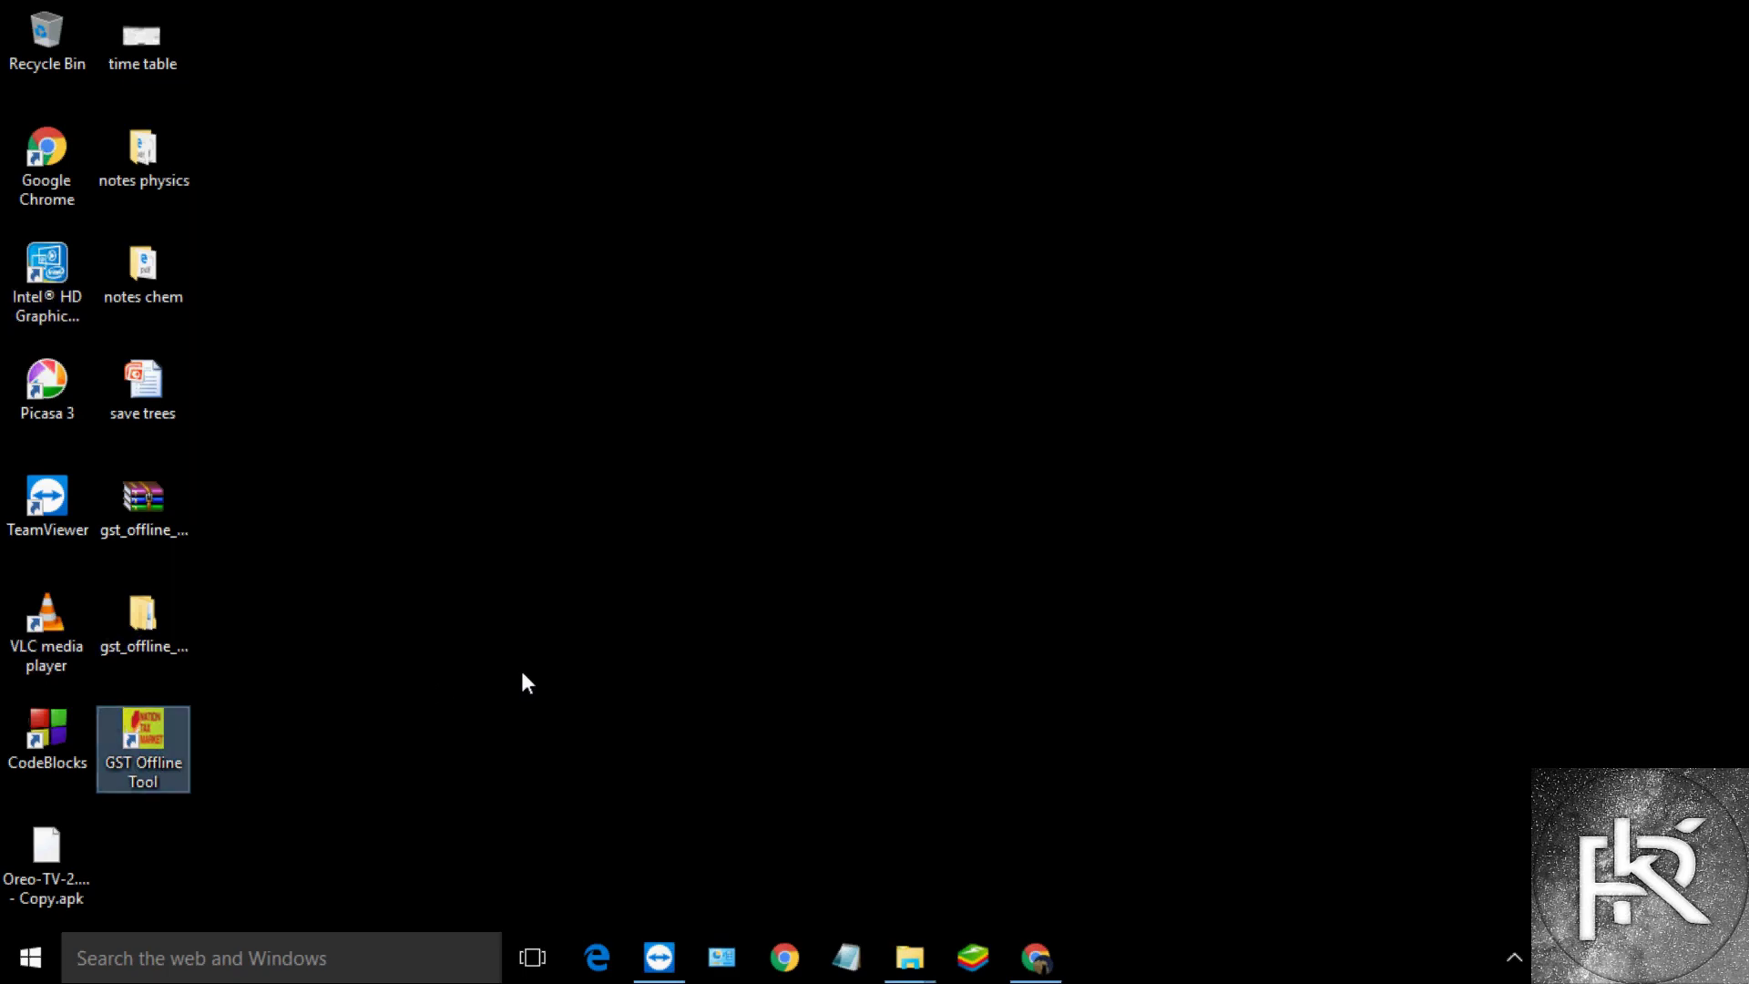
# Try to launch the GST Offline Tool from its desktop shortcut, and close its GSTR Returns window
pyautogui.click(140, 612)
pyautogui.rightClick(148, 736)
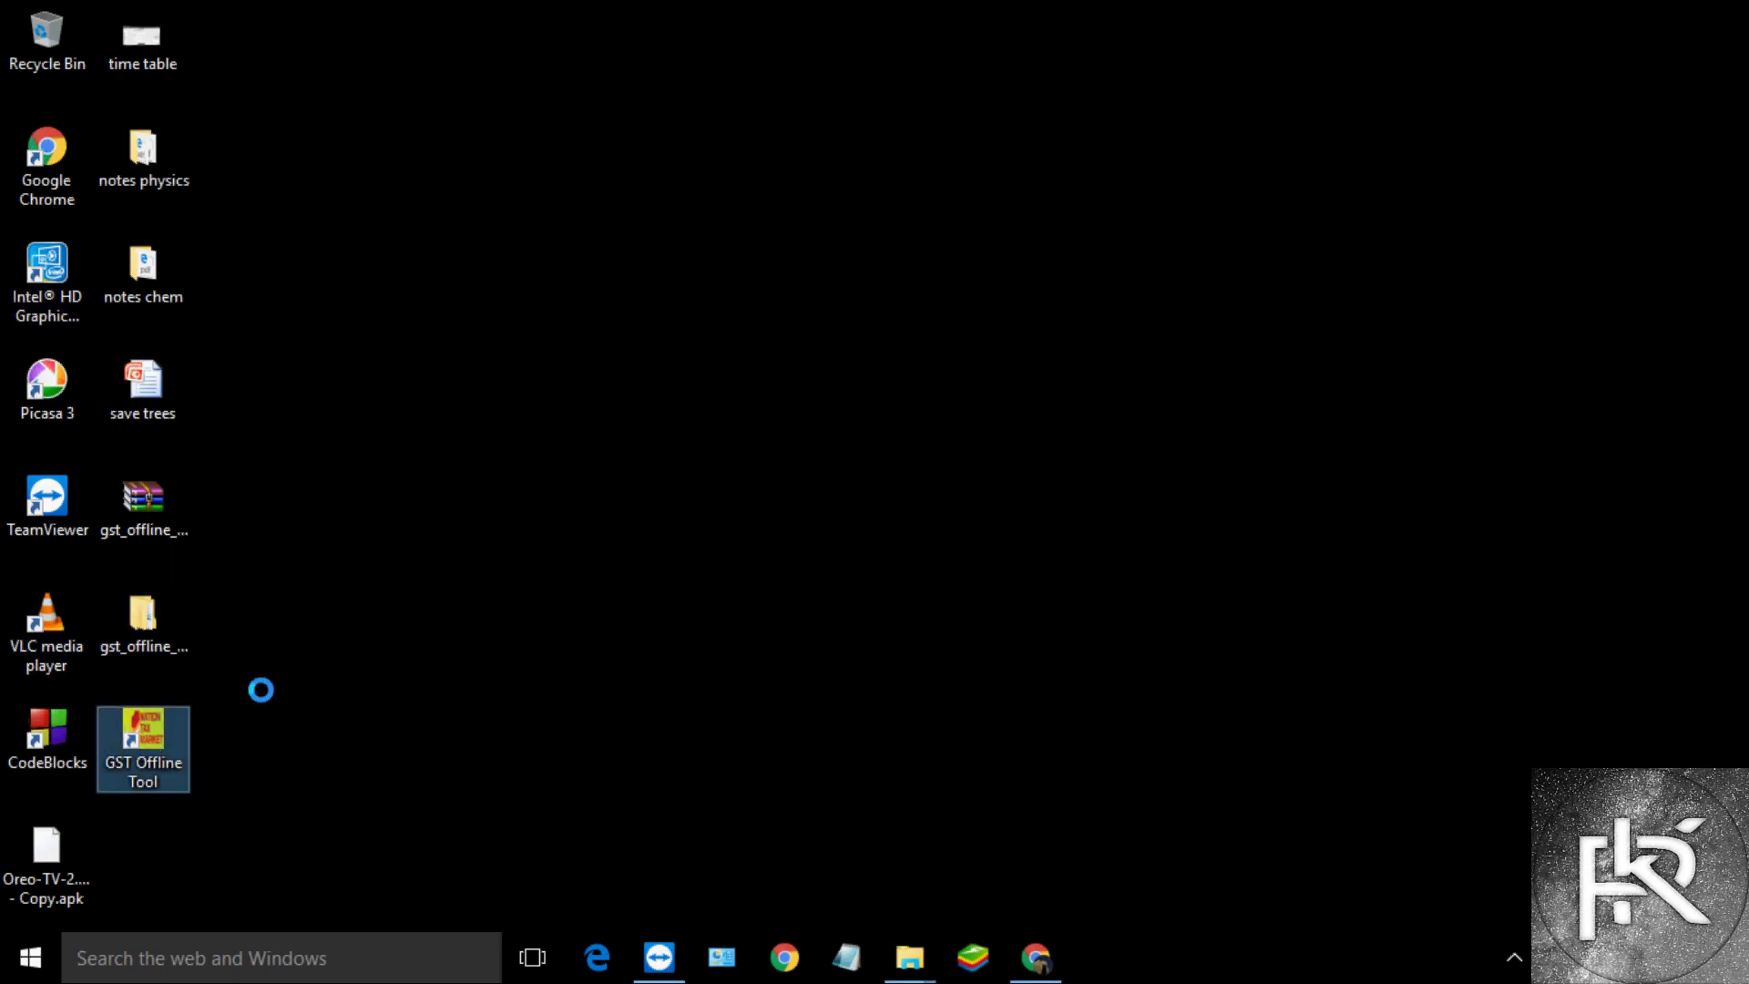
pyautogui.click(709, 410)
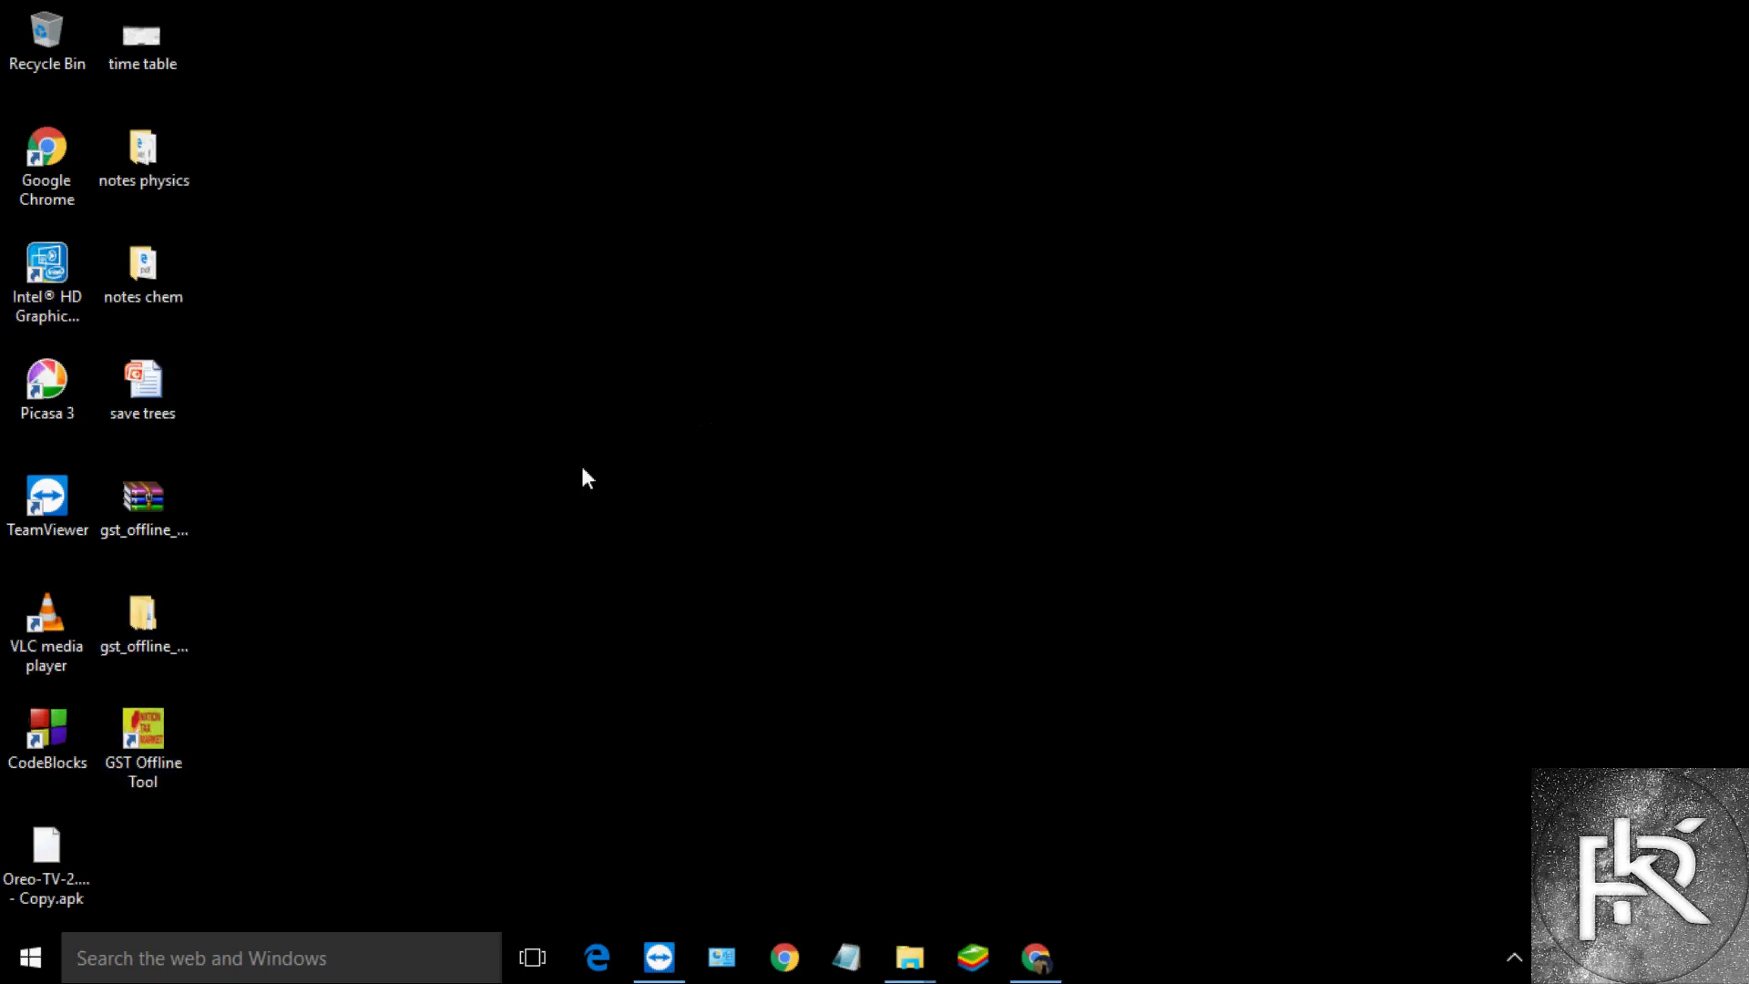
pyautogui.doubleClick(138, 740)
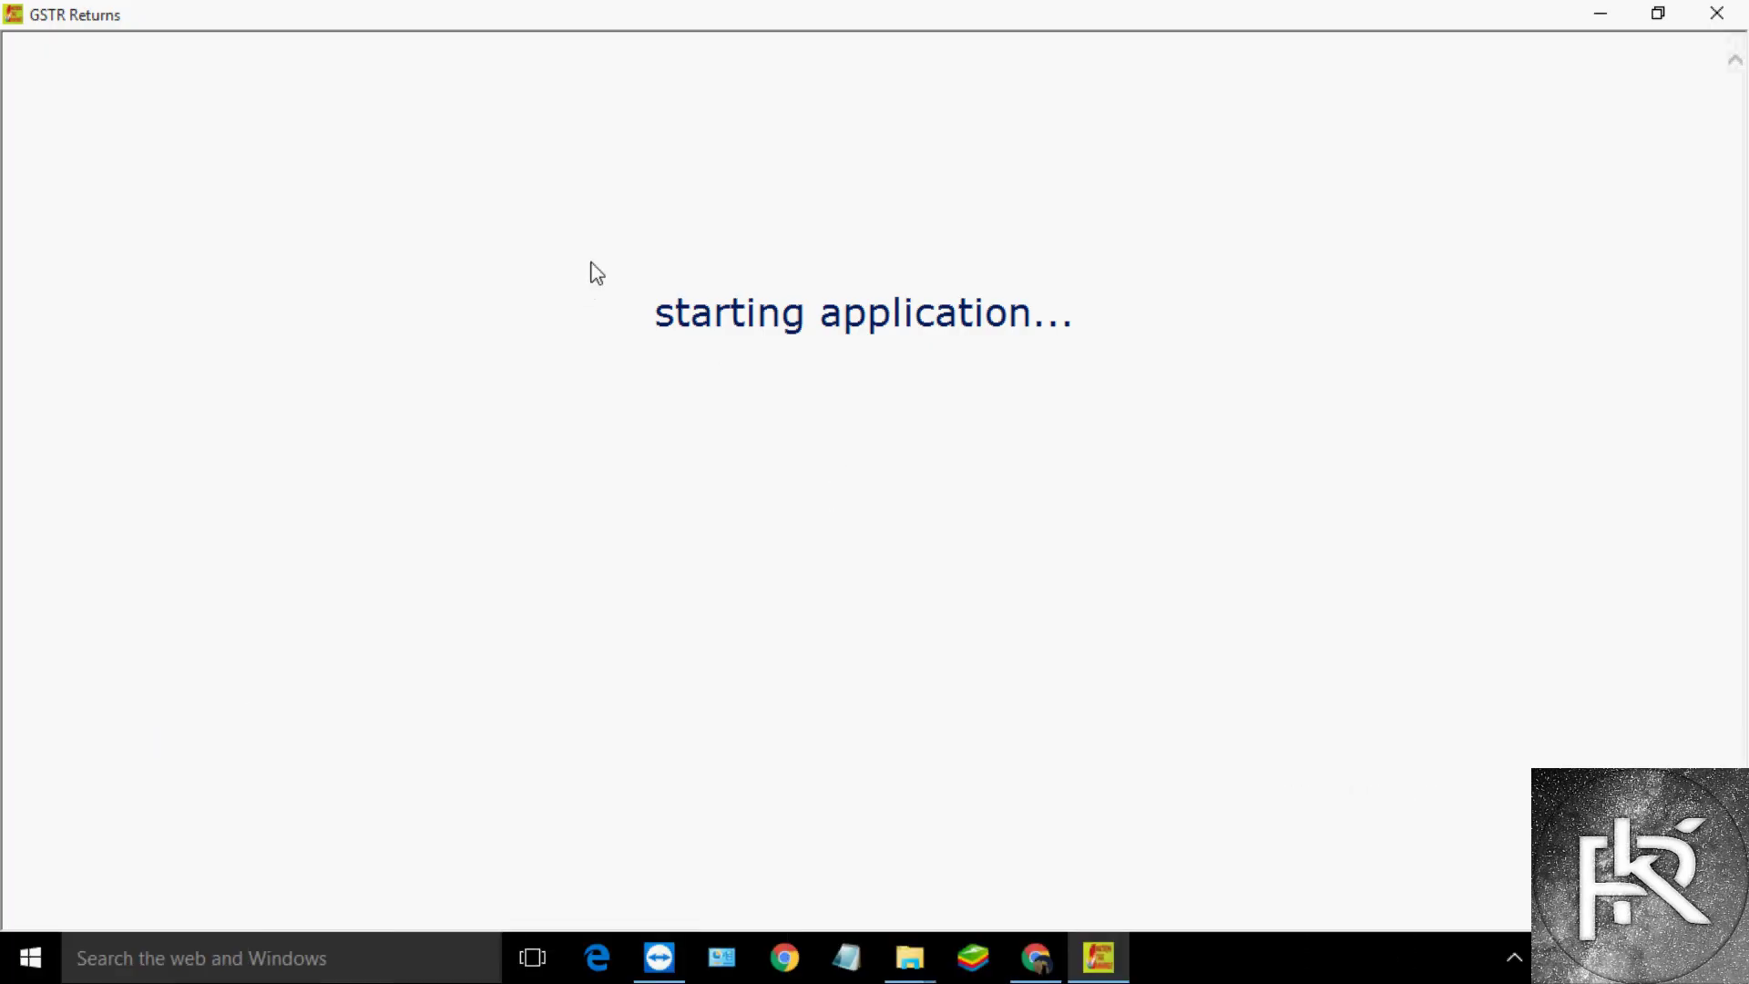
pyautogui.moveTo(577, 266); pyautogui.dragTo(1098, 519)
pyautogui.click(1097, 518)
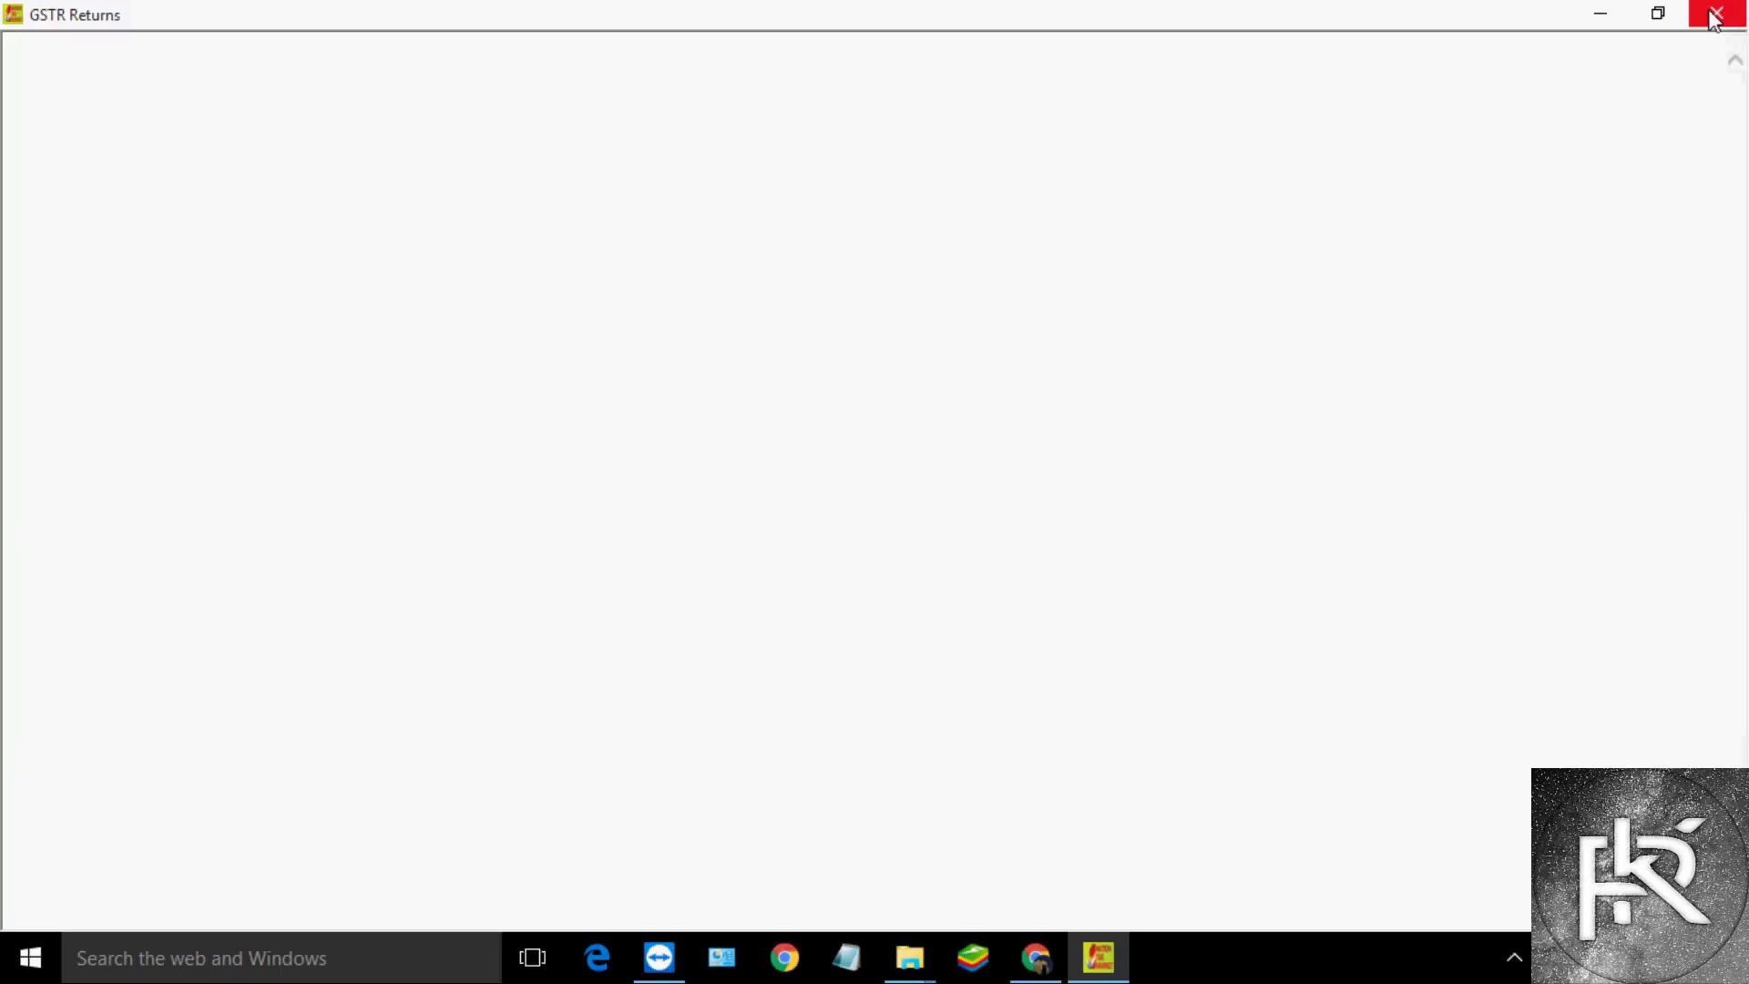
pyautogui.click(1716, 12)
# Try to run the GST Offline Tool shortcut as administrator, allowing the changes, then close its window and refresh the desktop
pyautogui.rightClick(164, 724)
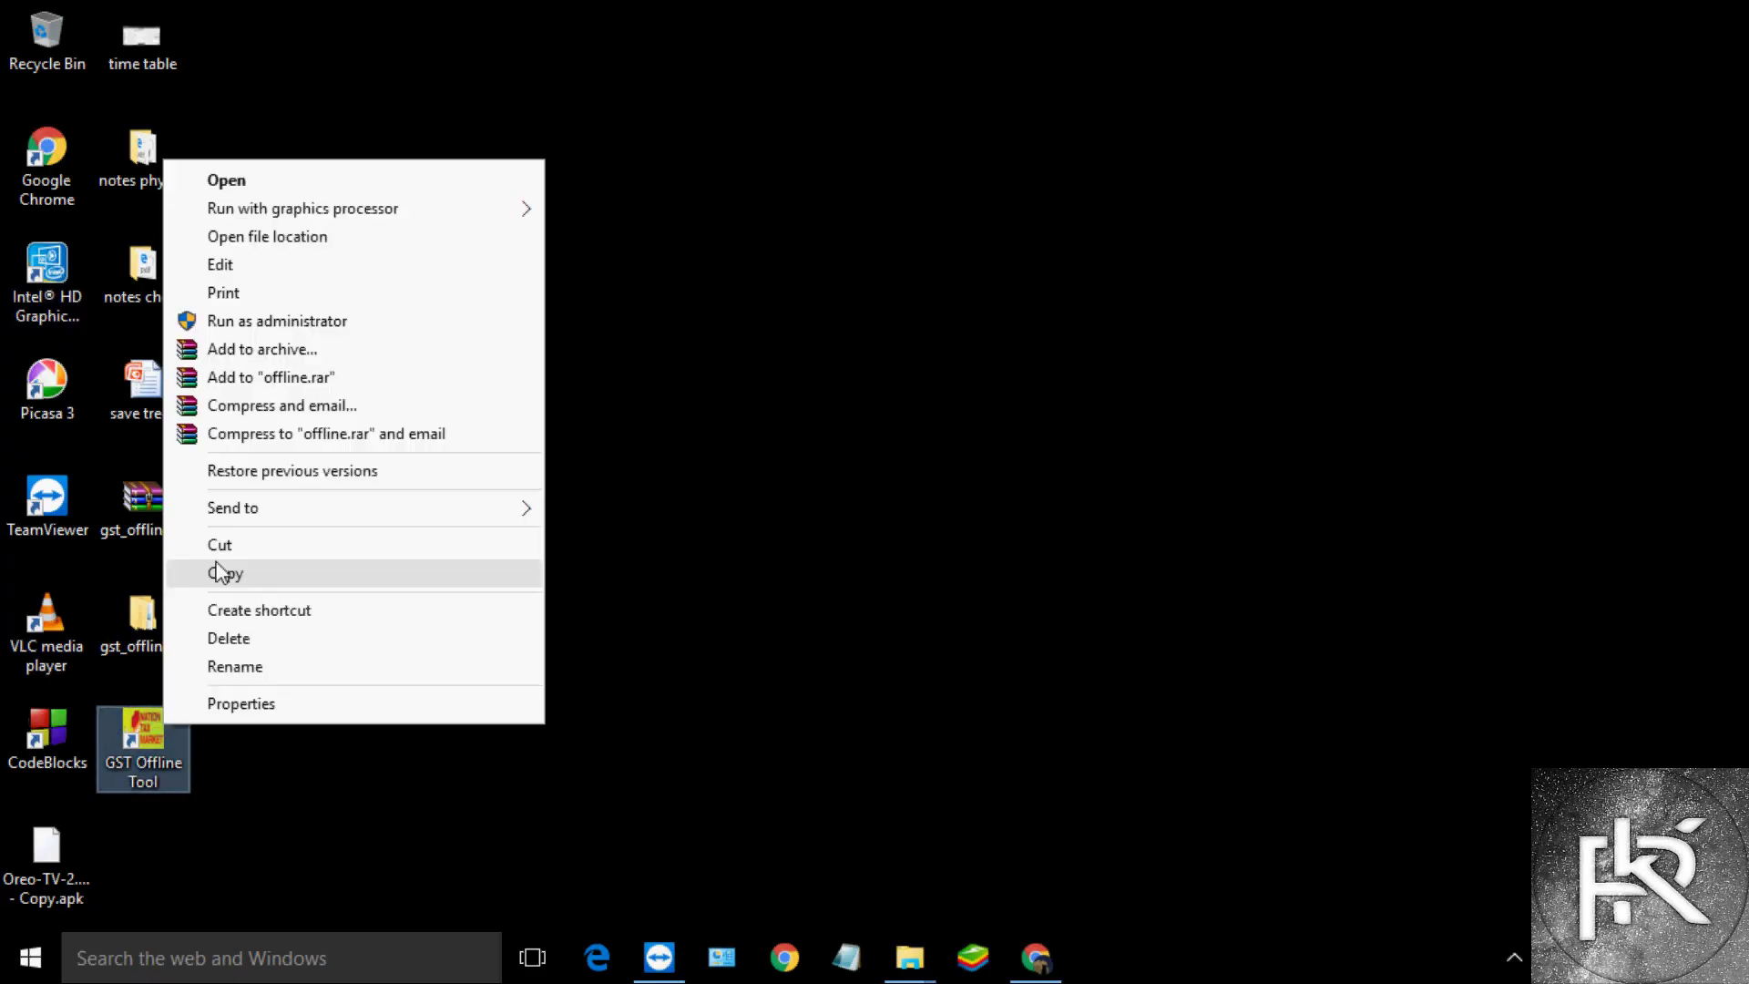
pyautogui.click(260, 320)
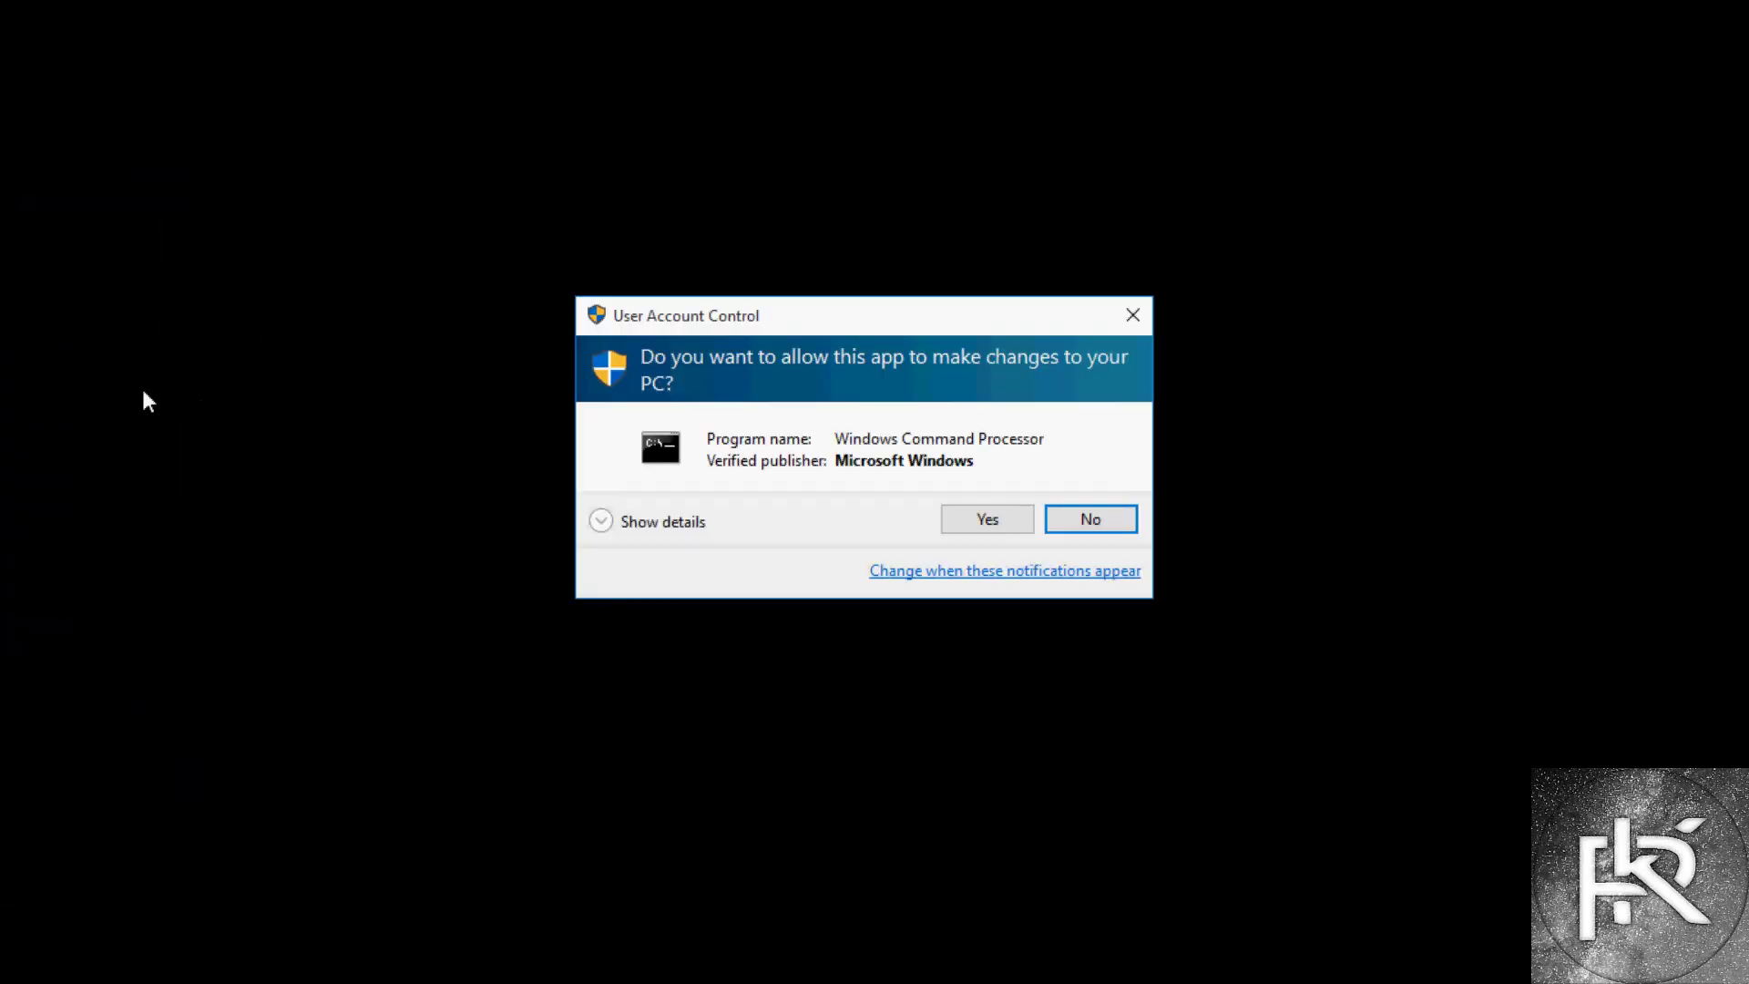
pyautogui.click(987, 517)
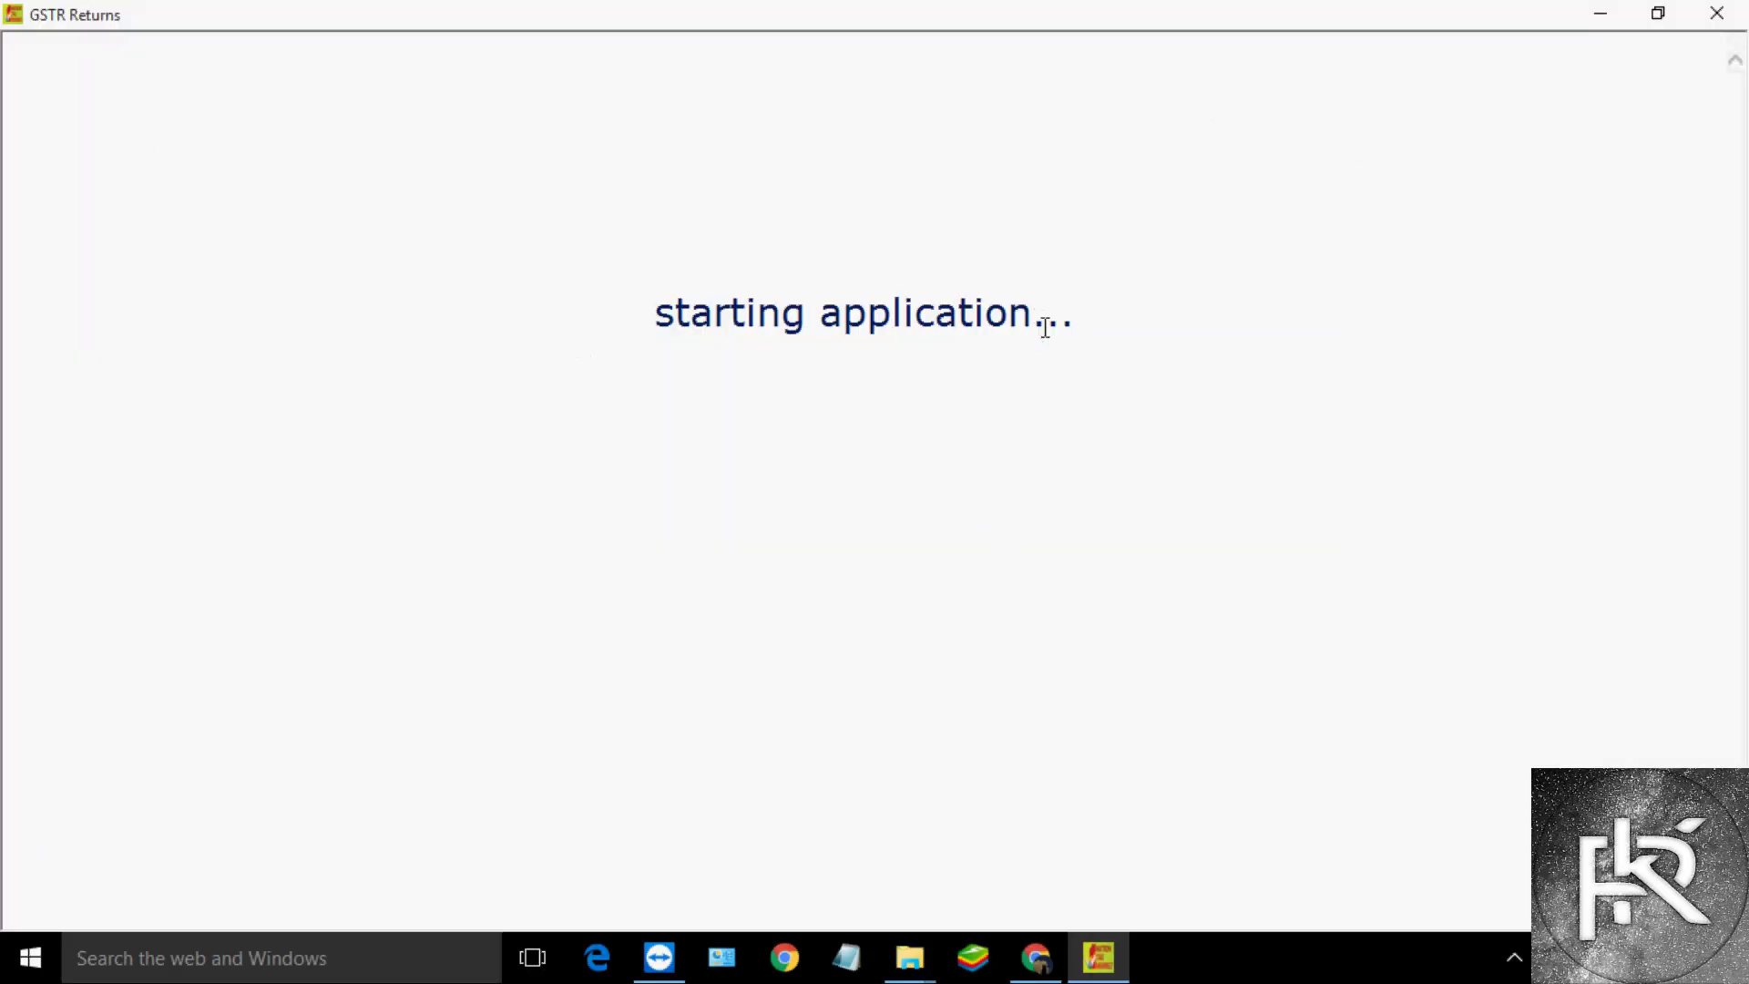
pyautogui.moveTo(610, 319); pyautogui.dragTo(1085, 340)
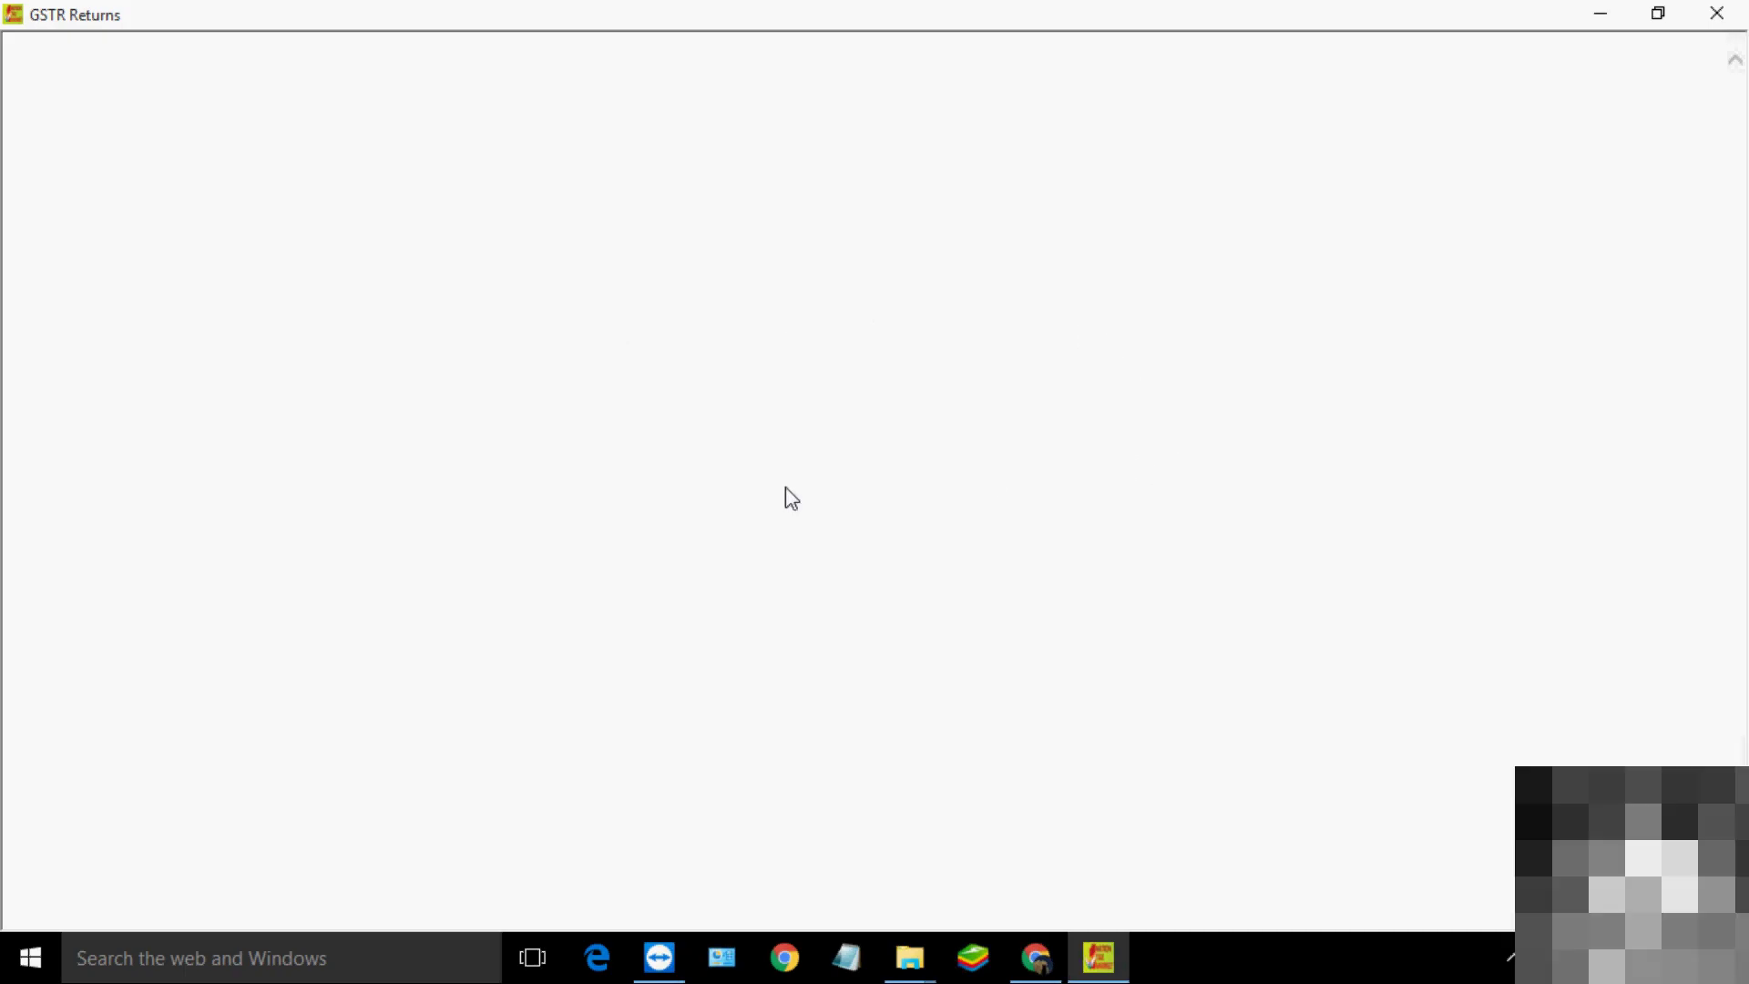
pyautogui.click(1716, 12)
pyautogui.rightClick(809, 360)
pyautogui.click(863, 434)
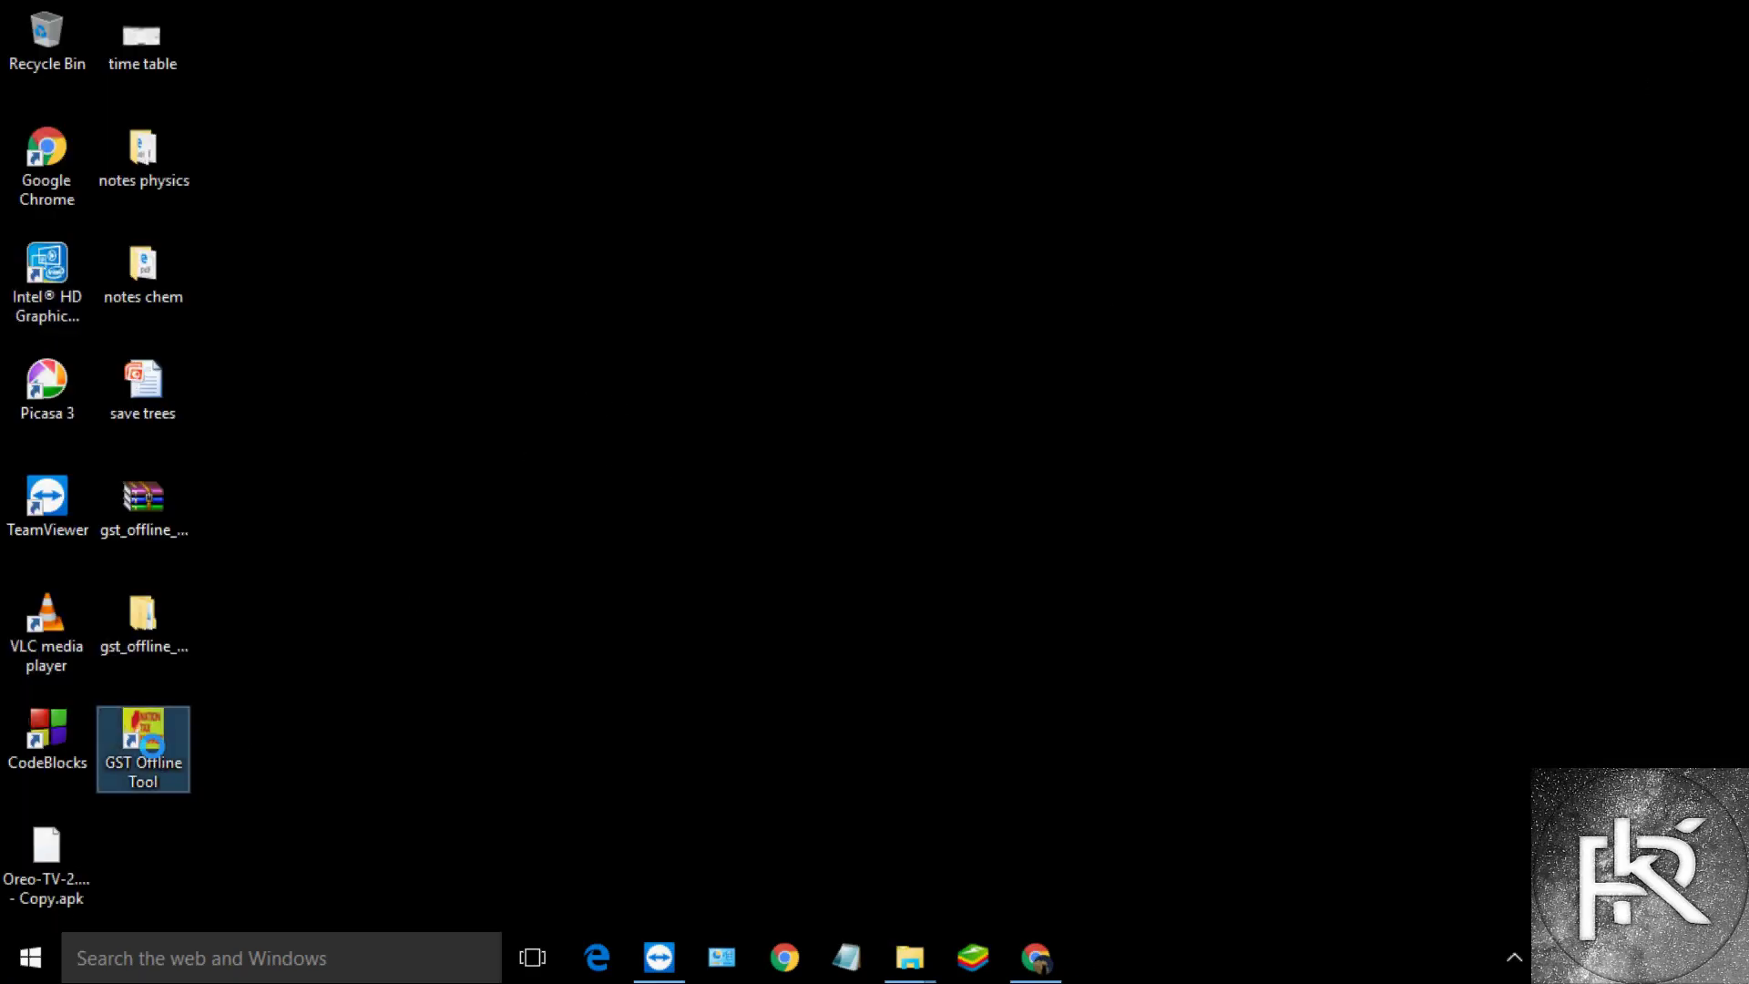
# Open the GST Offline Tool shortcut's file location and check the nssm and nssm-x86 applications there
pyautogui.hotkey('shift', 'F10')
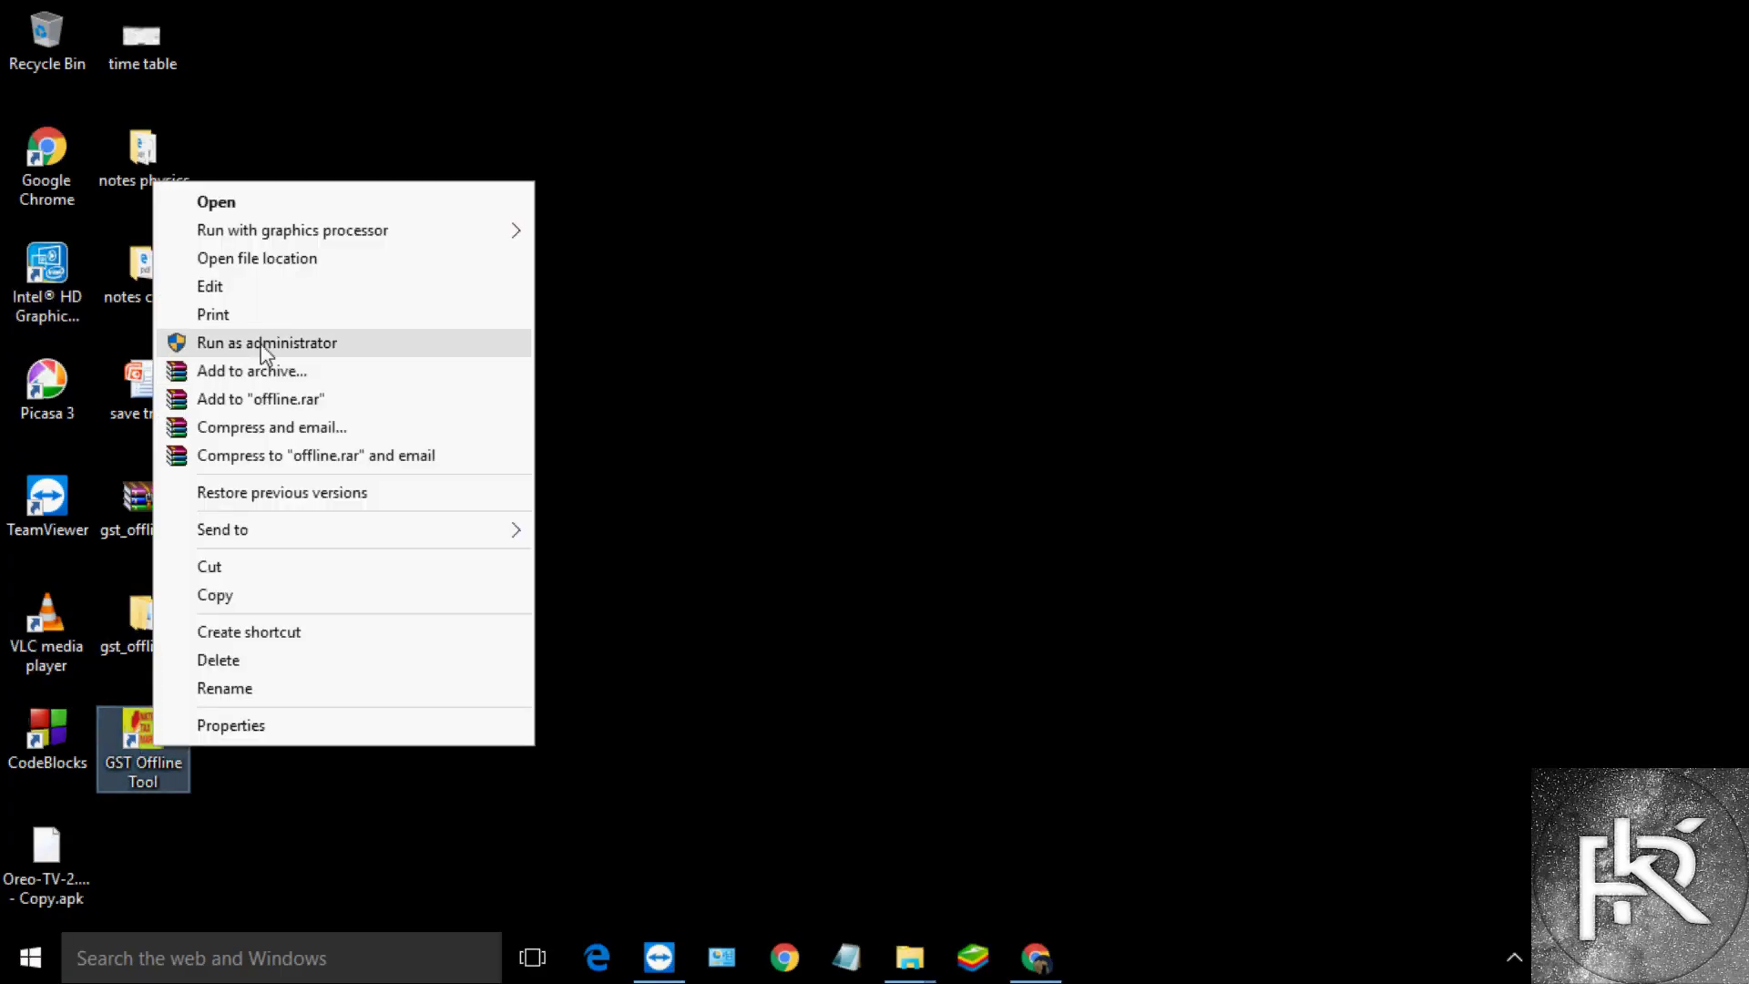
pyautogui.click(309, 262)
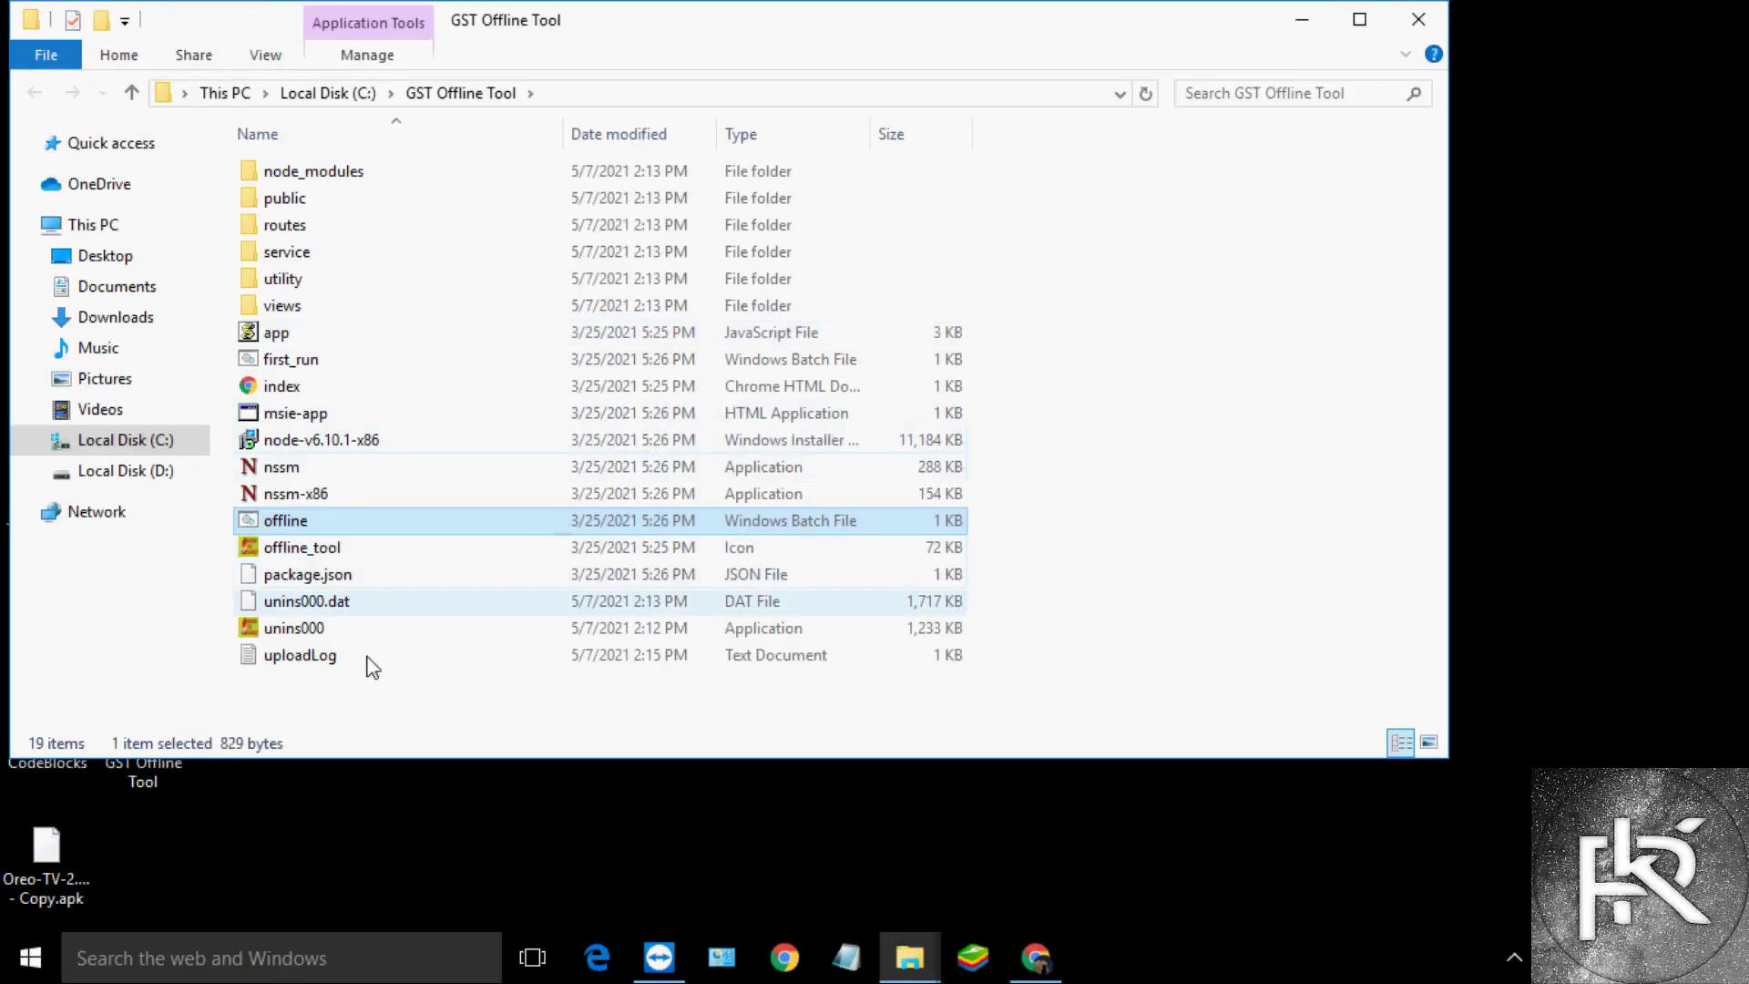
pyautogui.click(337, 493)
pyautogui.click(437, 467)
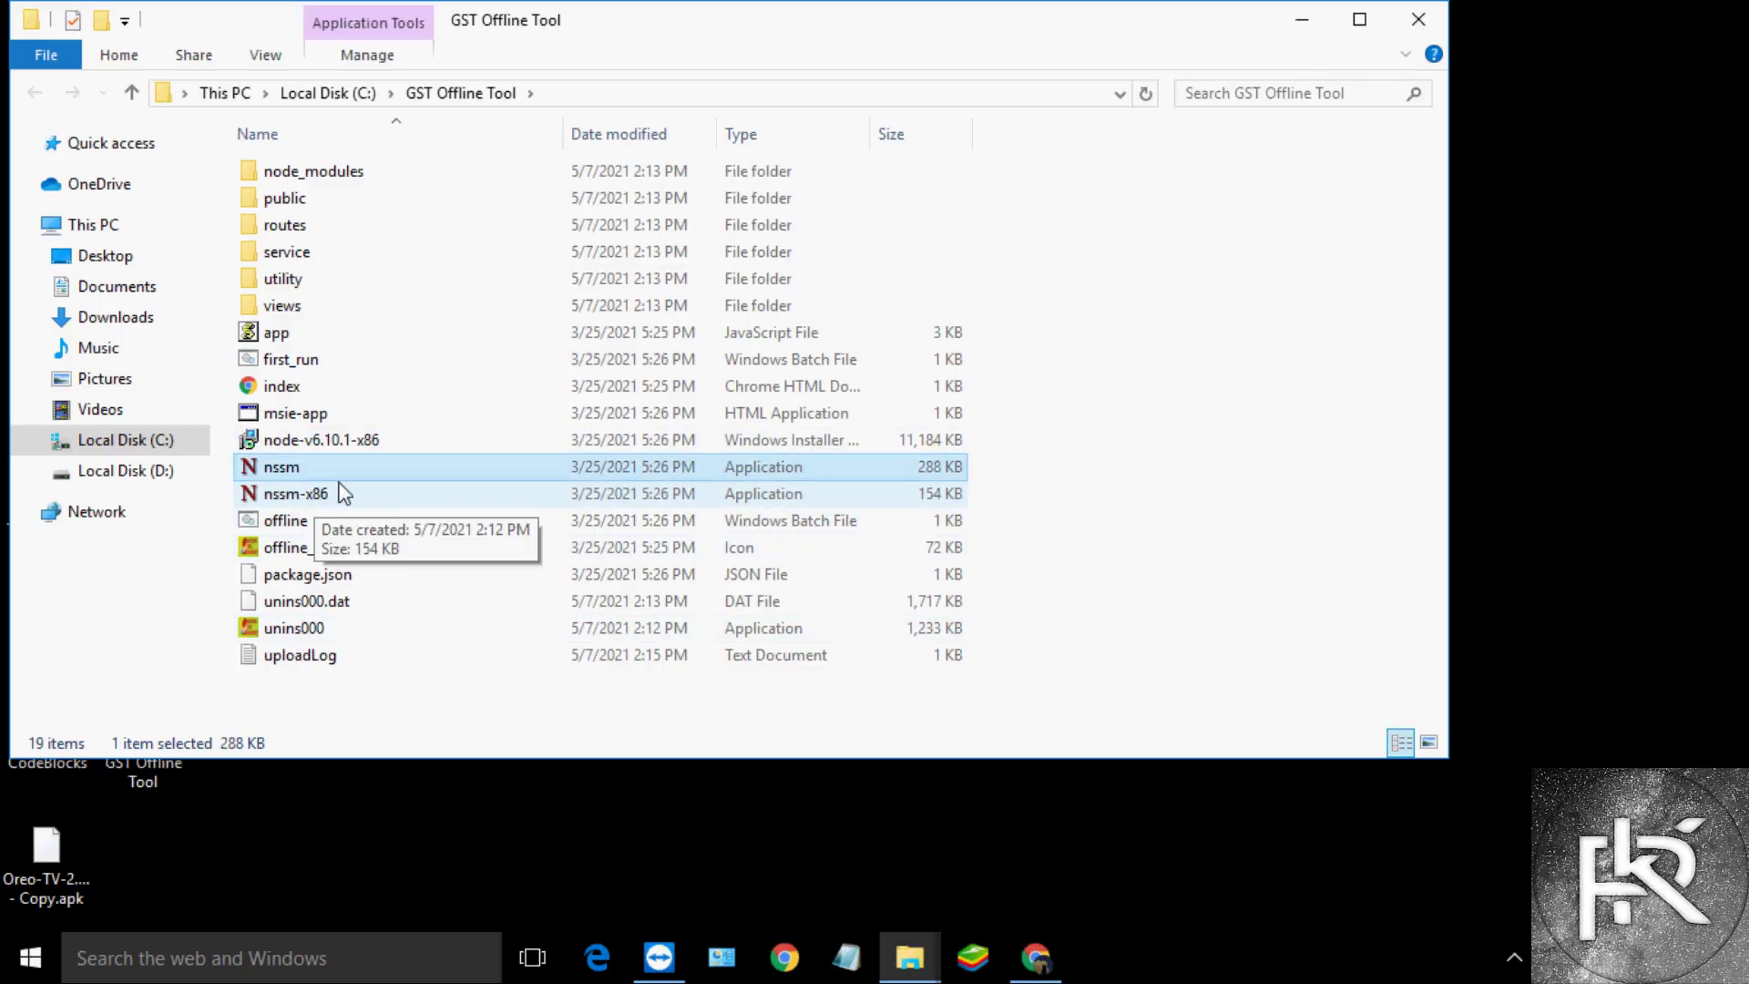
pyautogui.click(355, 487)
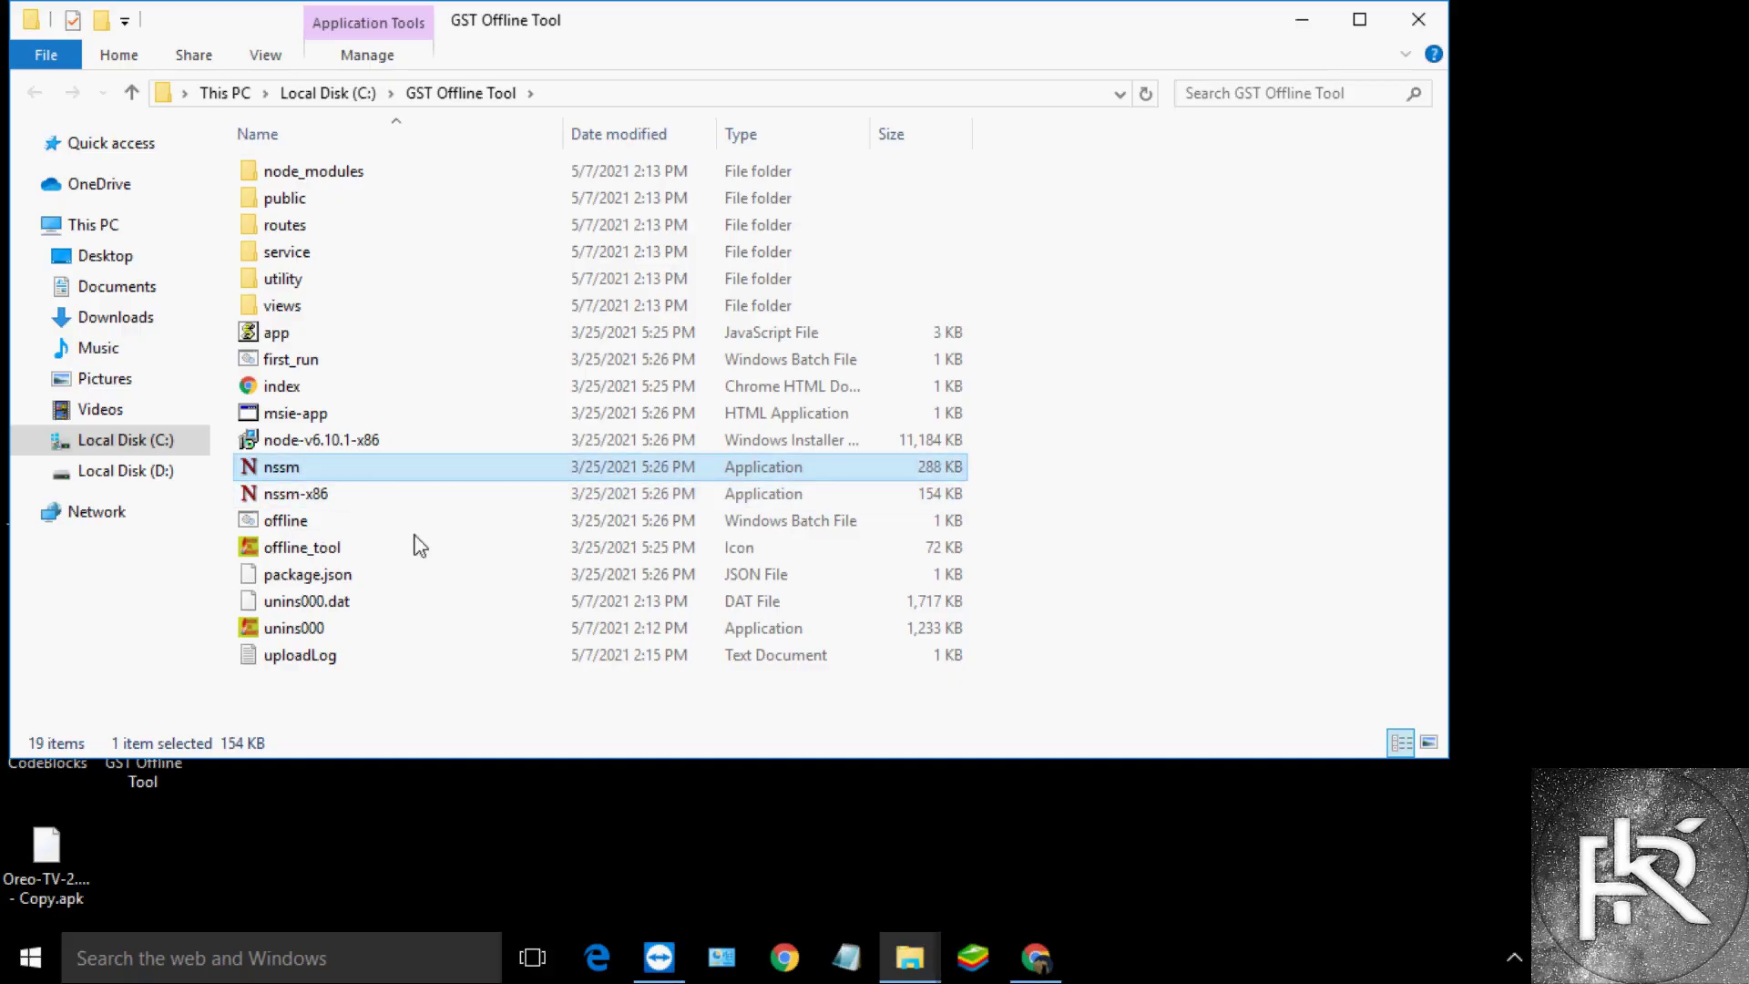
pyautogui.click(763, 734)
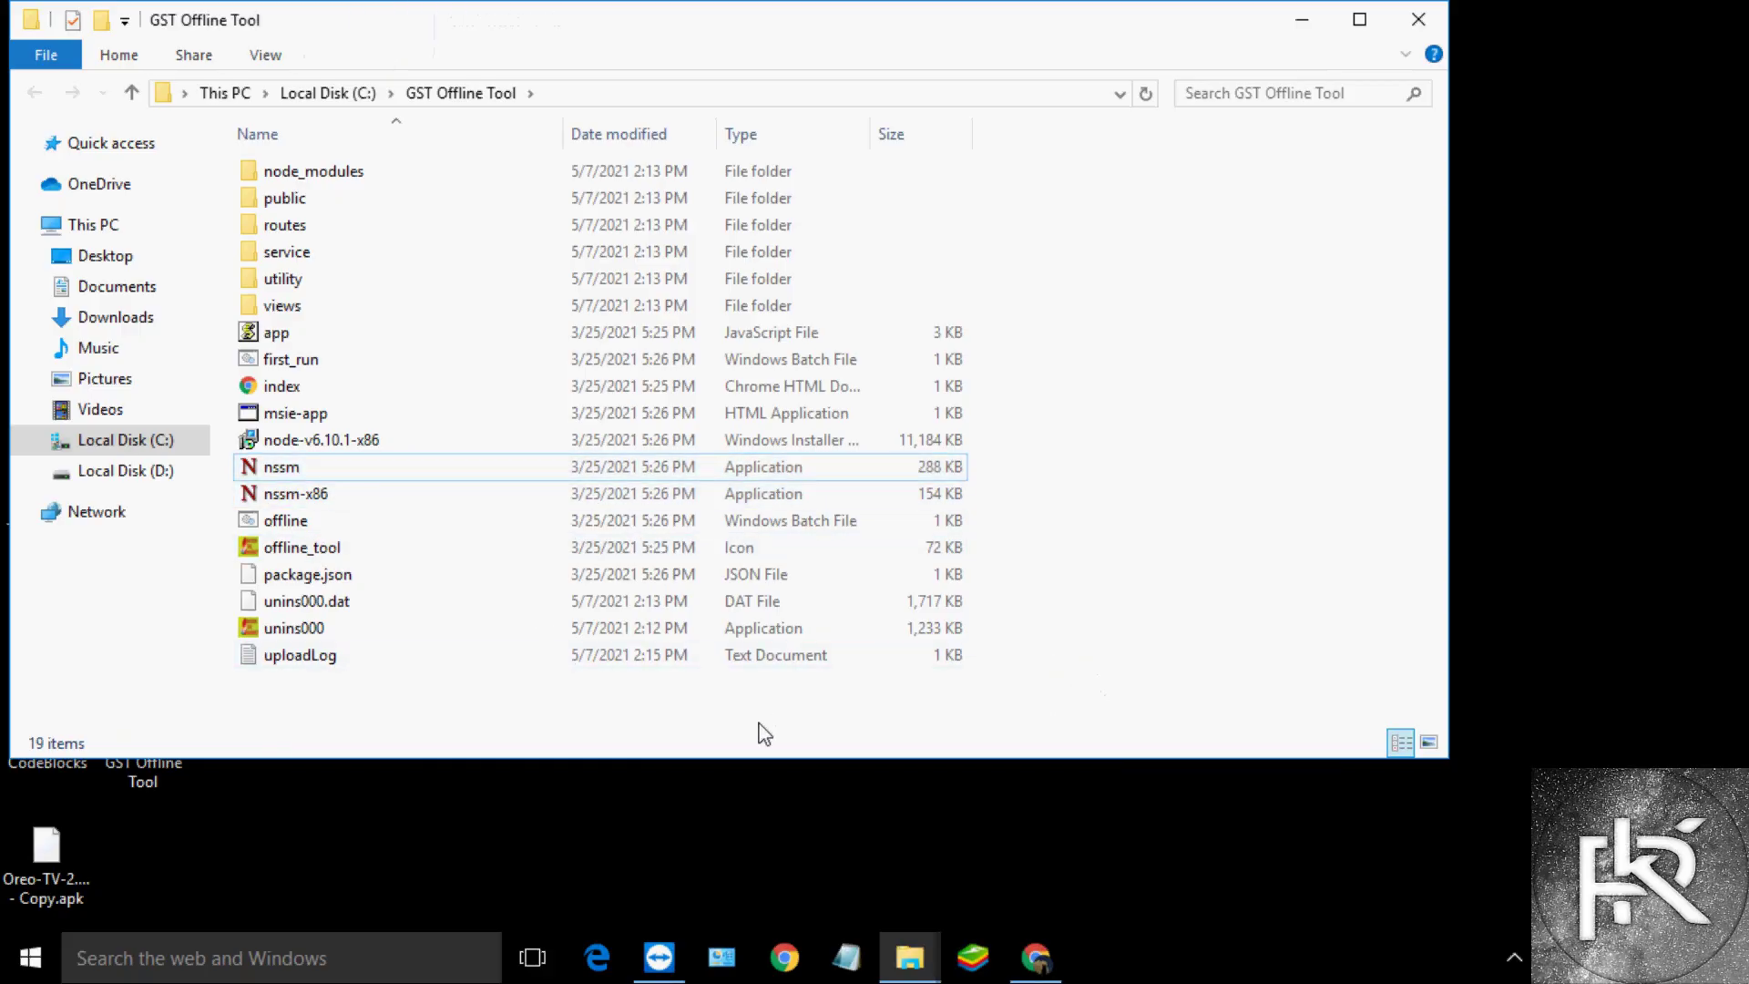
# Open Windows Services and locate the GSTOffline and GSTOffline64 services in the list
pyautogui.click(58, 959)
pyautogui.write('servi')
pyautogui.press('Return')
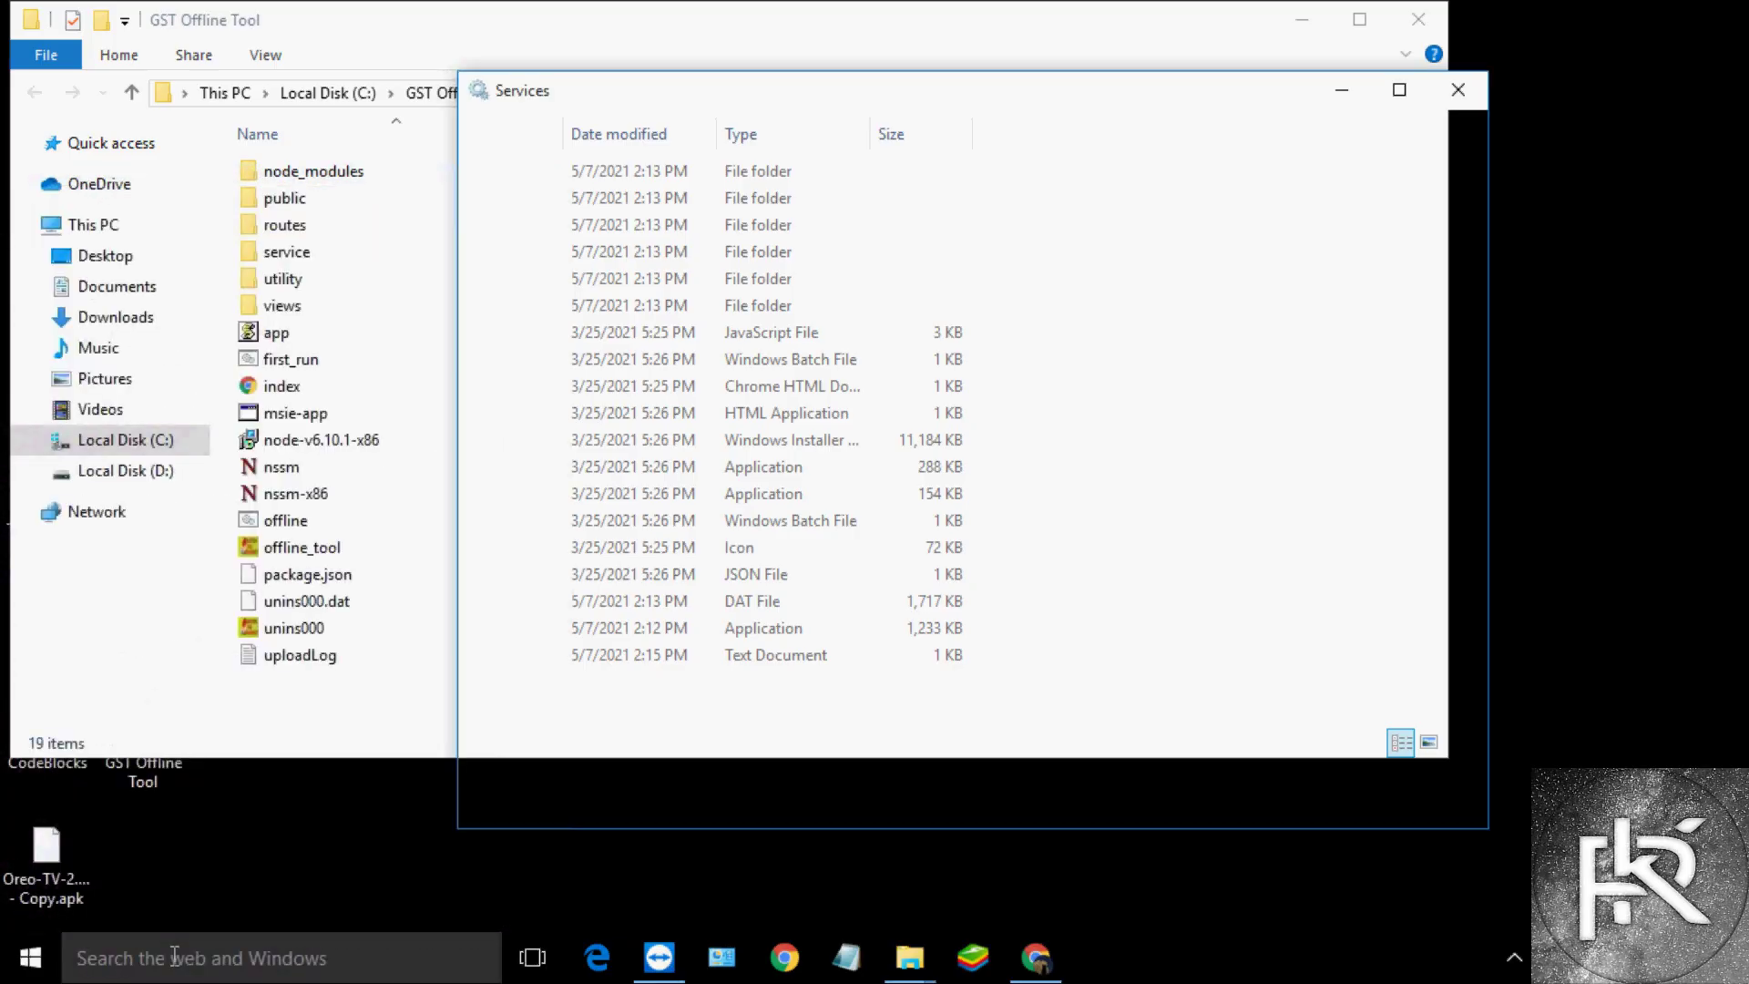
pyautogui.click(1064, 378)
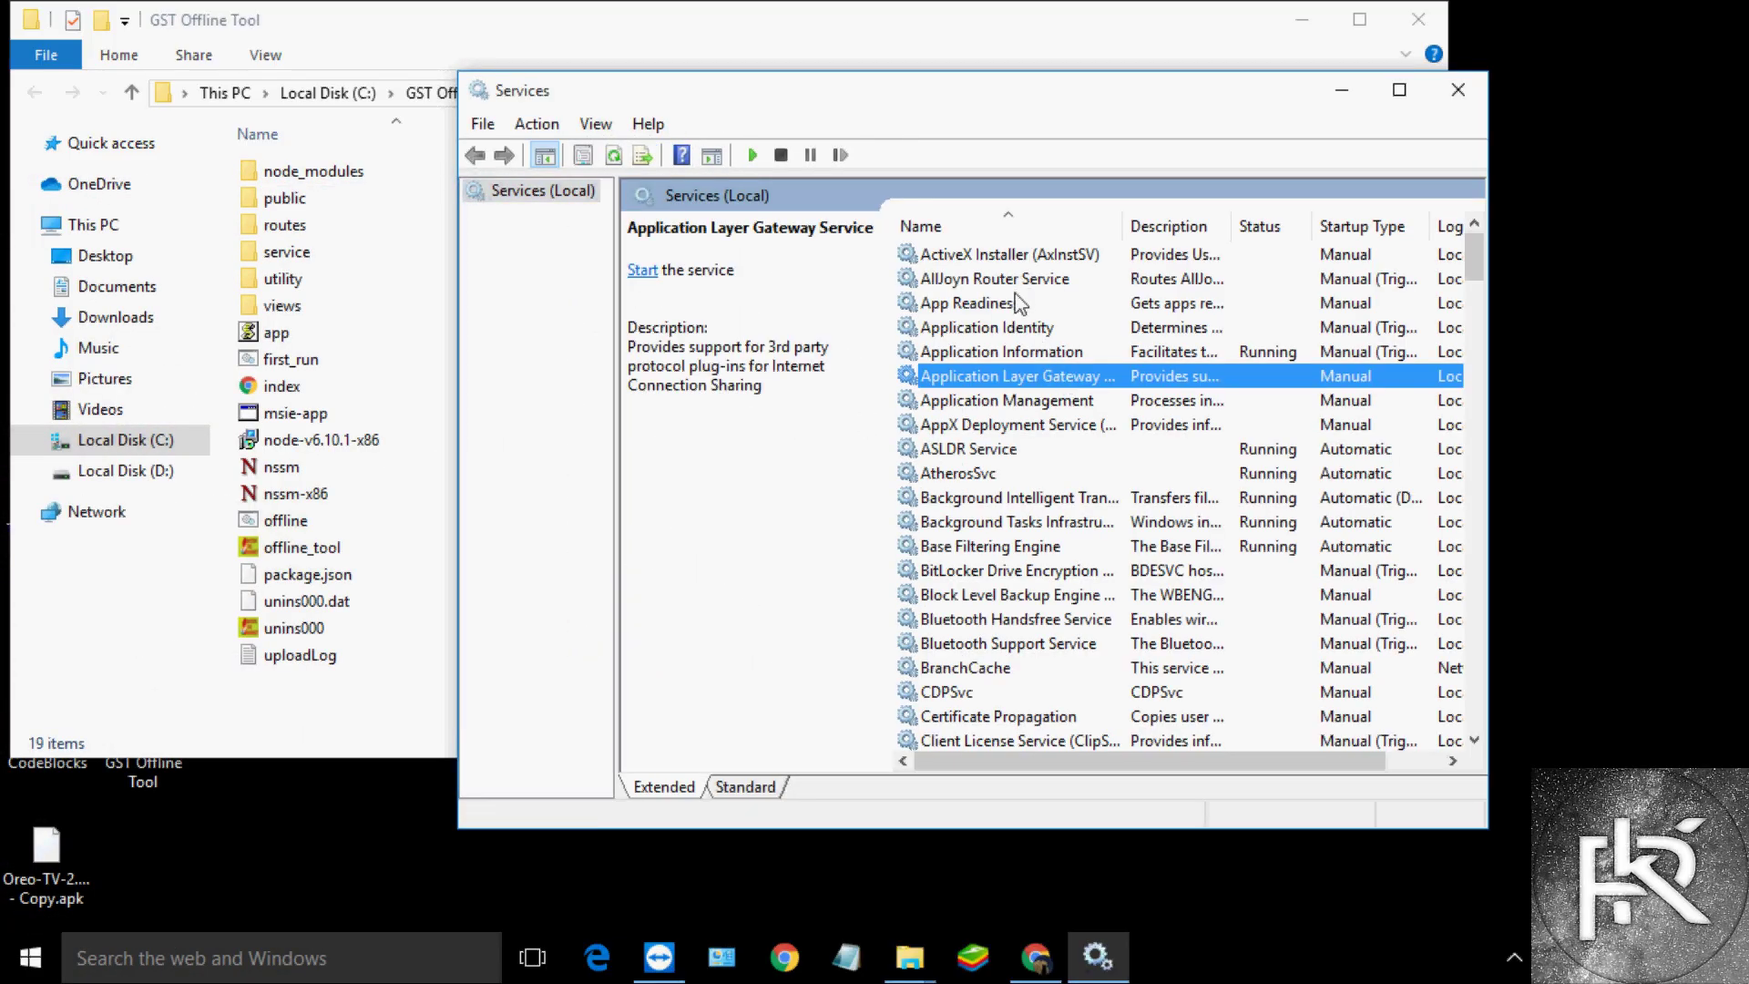
pyautogui.scroll(-9, 1028, 460)
pyautogui.scroll(9, 1025, 446)
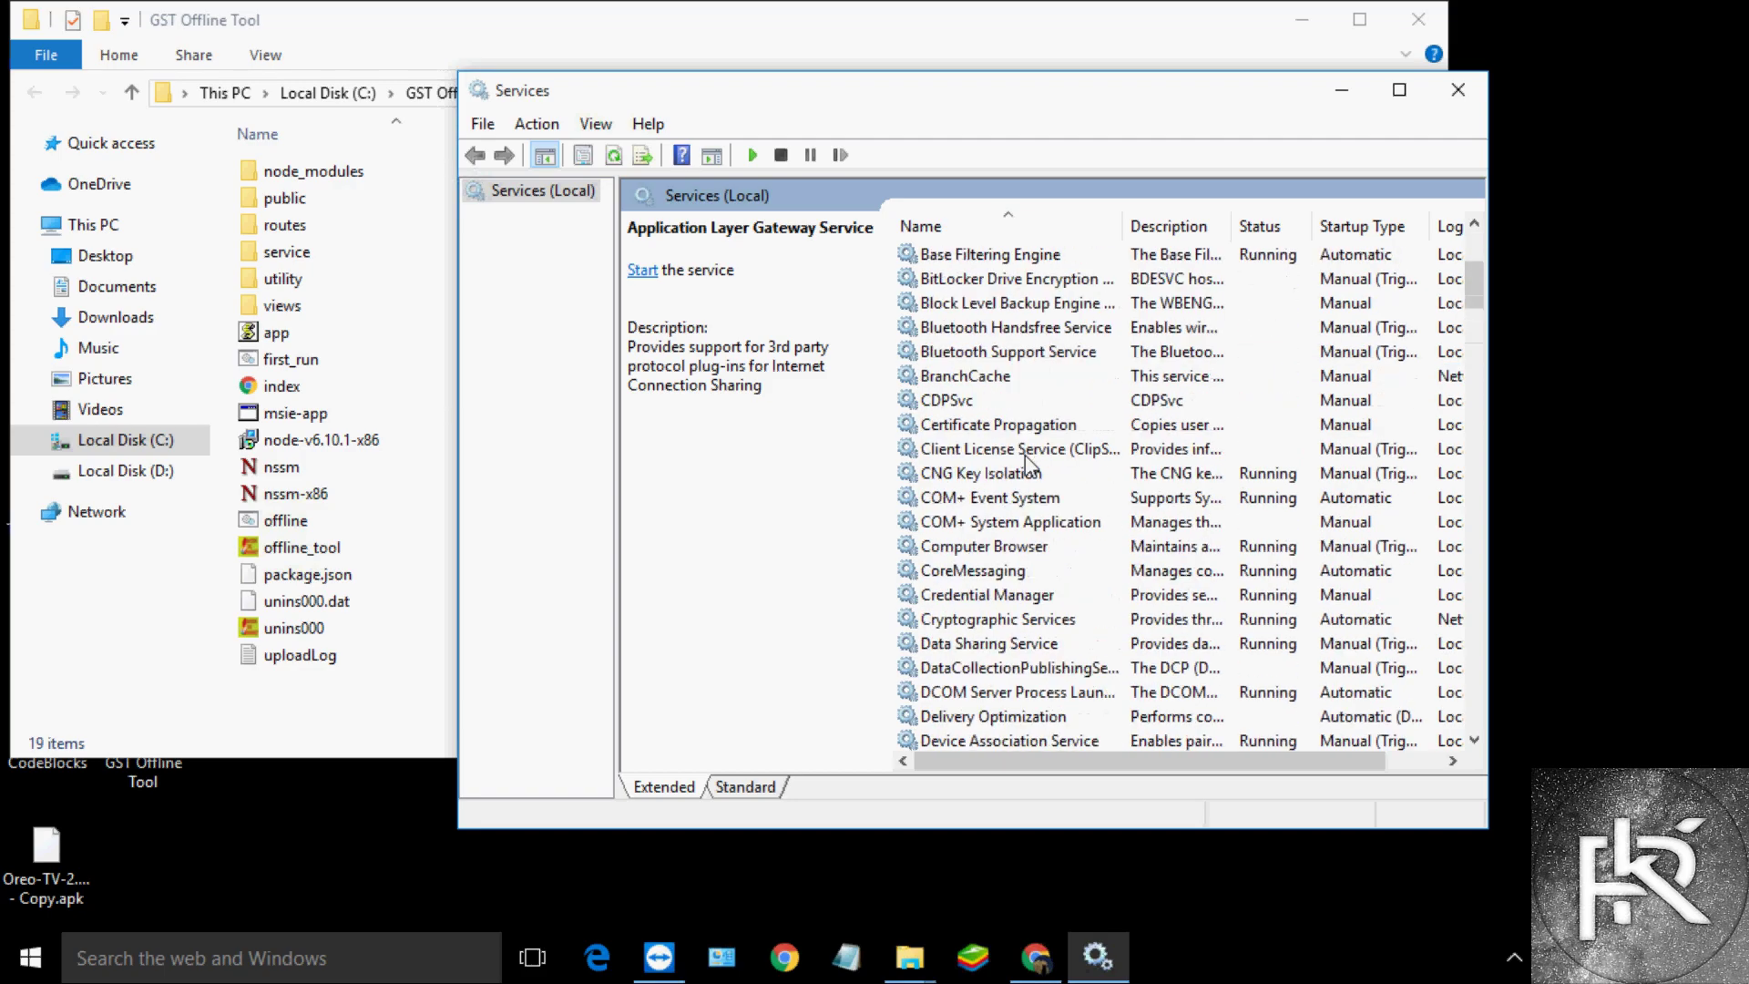
pyautogui.click(1015, 352)
pyautogui.write('gst')
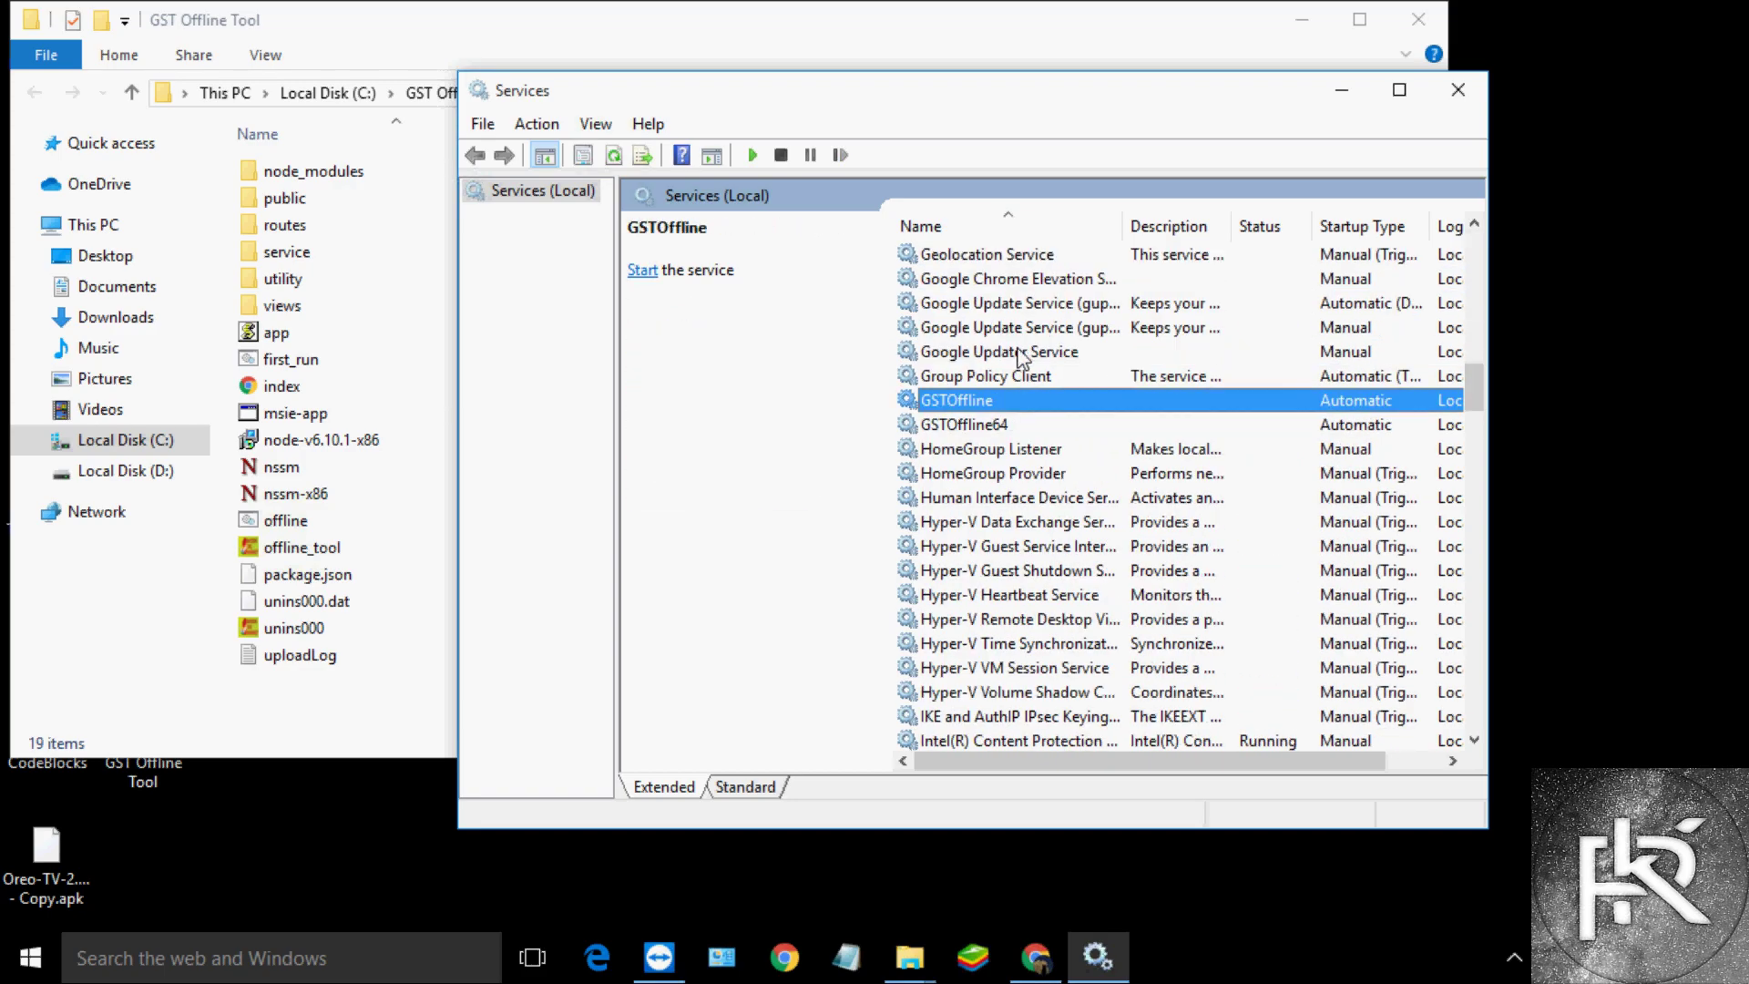
pyautogui.click(1012, 425)
# Widen the Services window on both sides and shift it across the screen to show all columns
pyautogui.moveTo(1513, 425); pyautogui.dragTo(1679, 414)
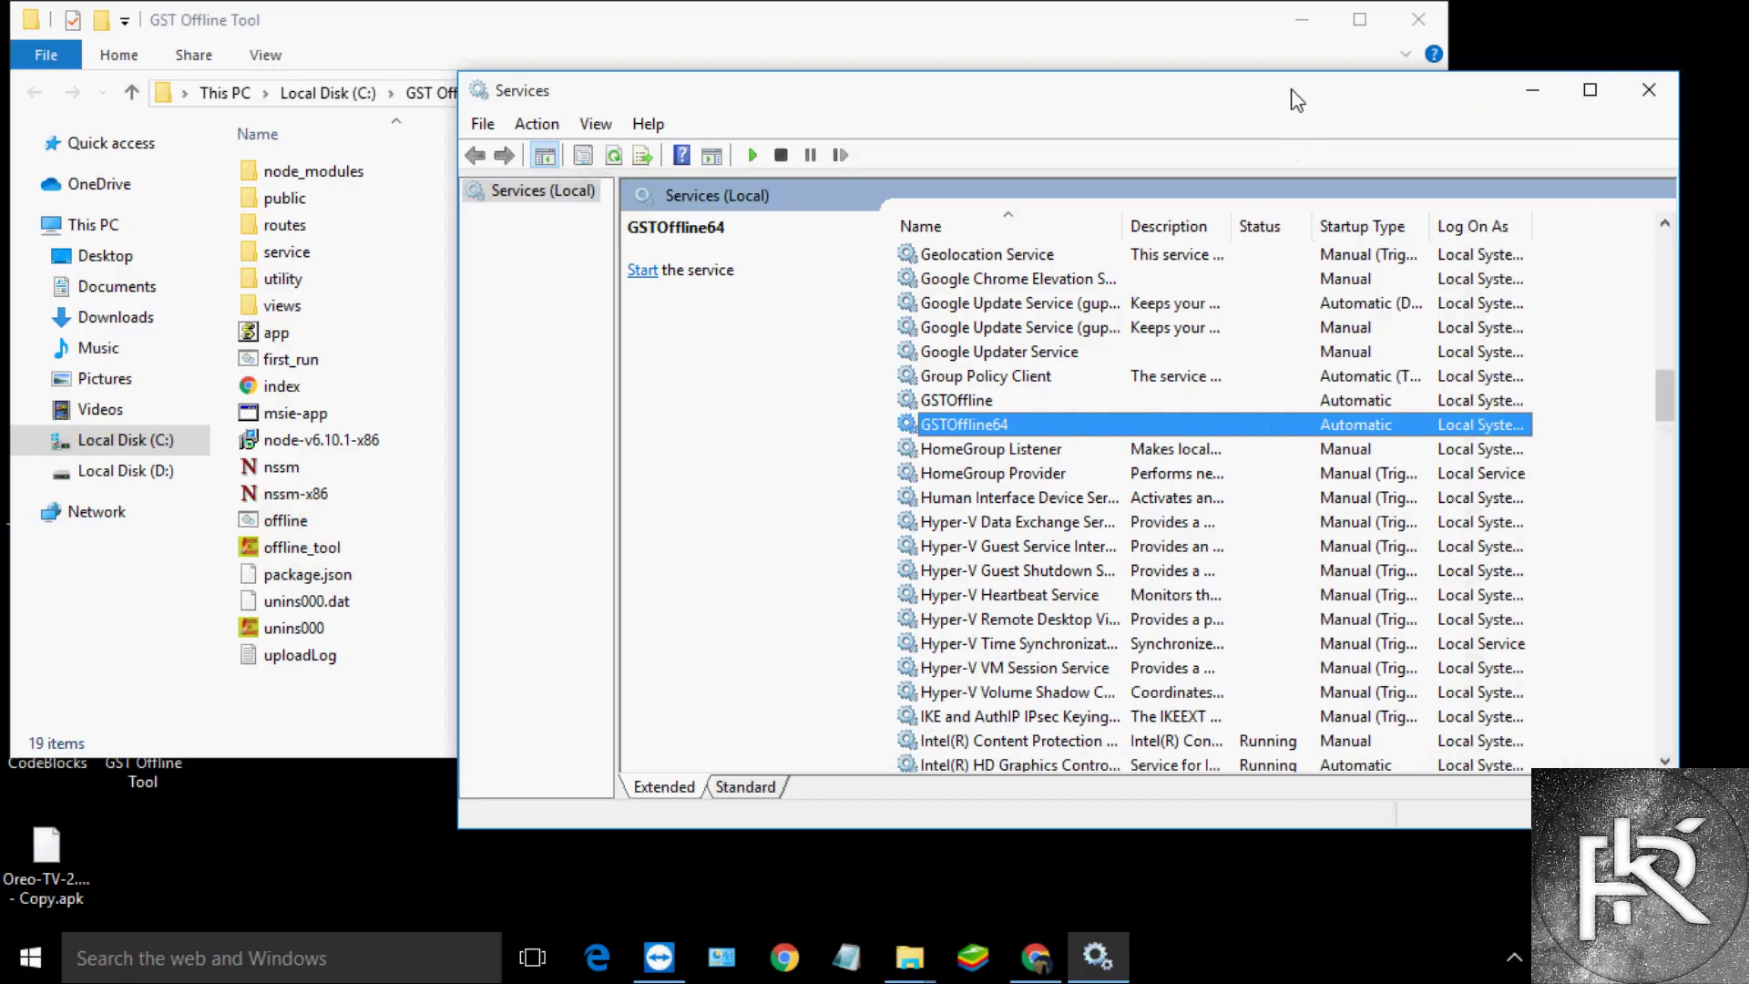
pyautogui.moveTo(1298, 100); pyautogui.dragTo(1024, 107)
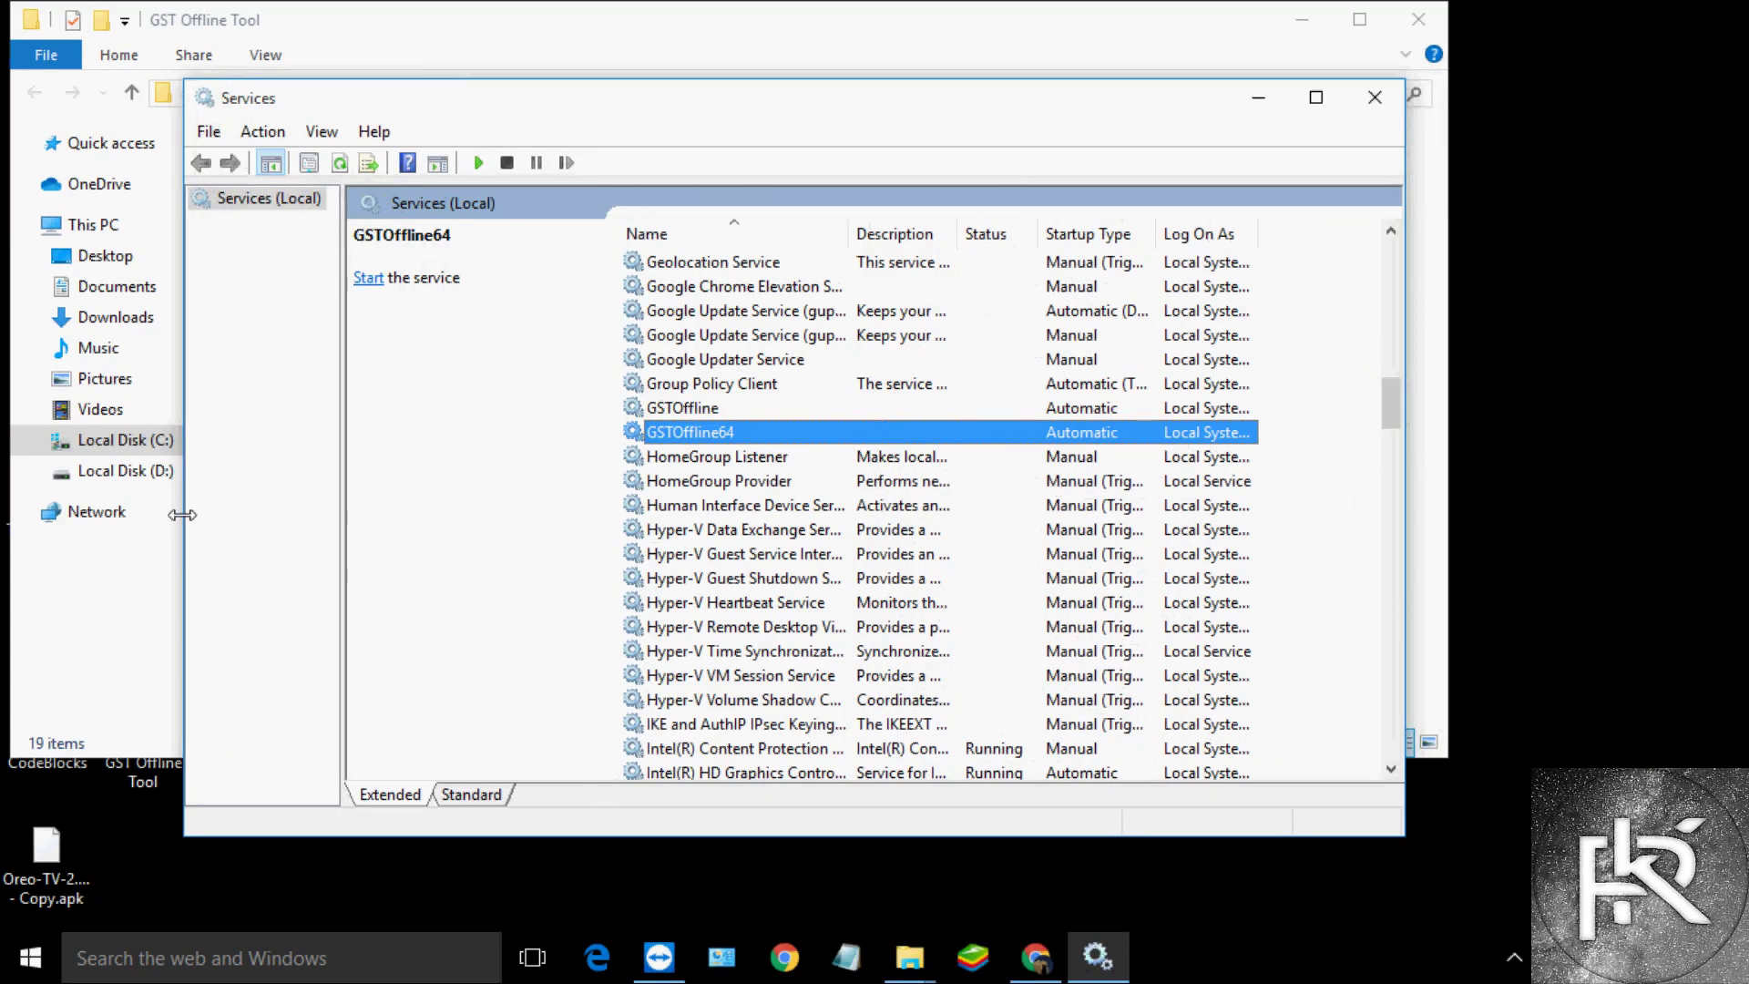
pyautogui.moveTo(182, 515); pyautogui.dragTo(58, 514)
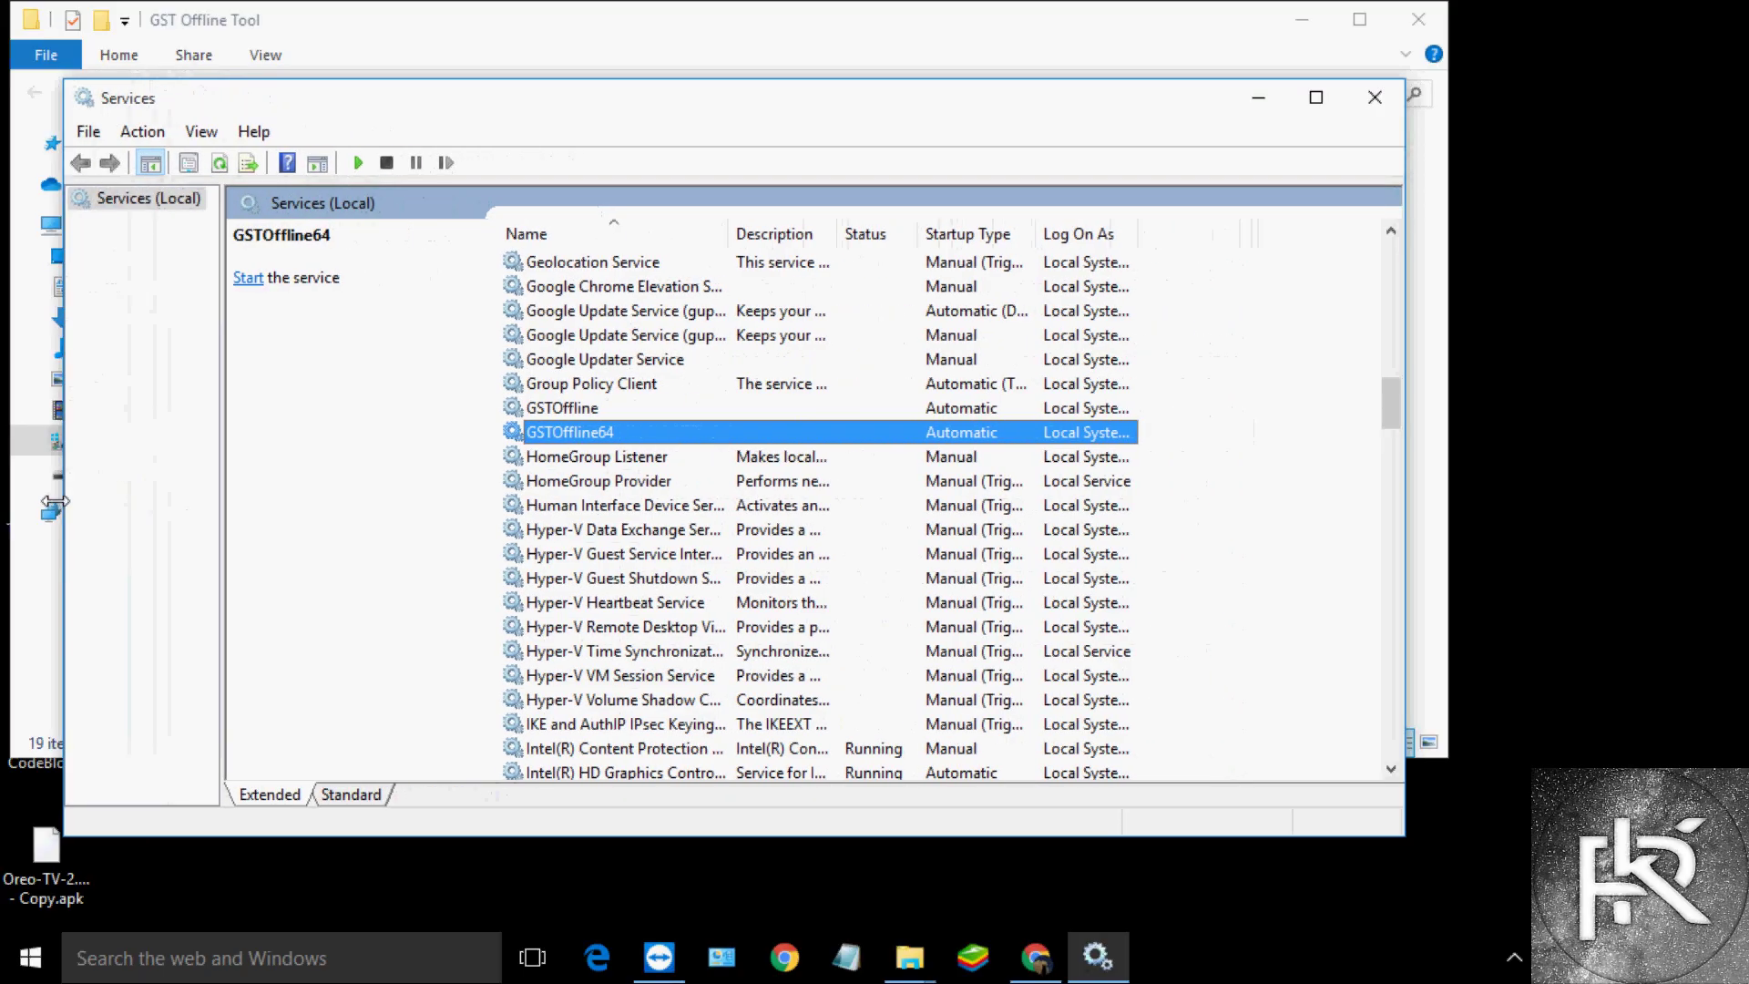
pyautogui.click(661, 481)
# Try to start the GSTOffline64 service and dismiss the resulting message
pyautogui.rightClick(588, 433)
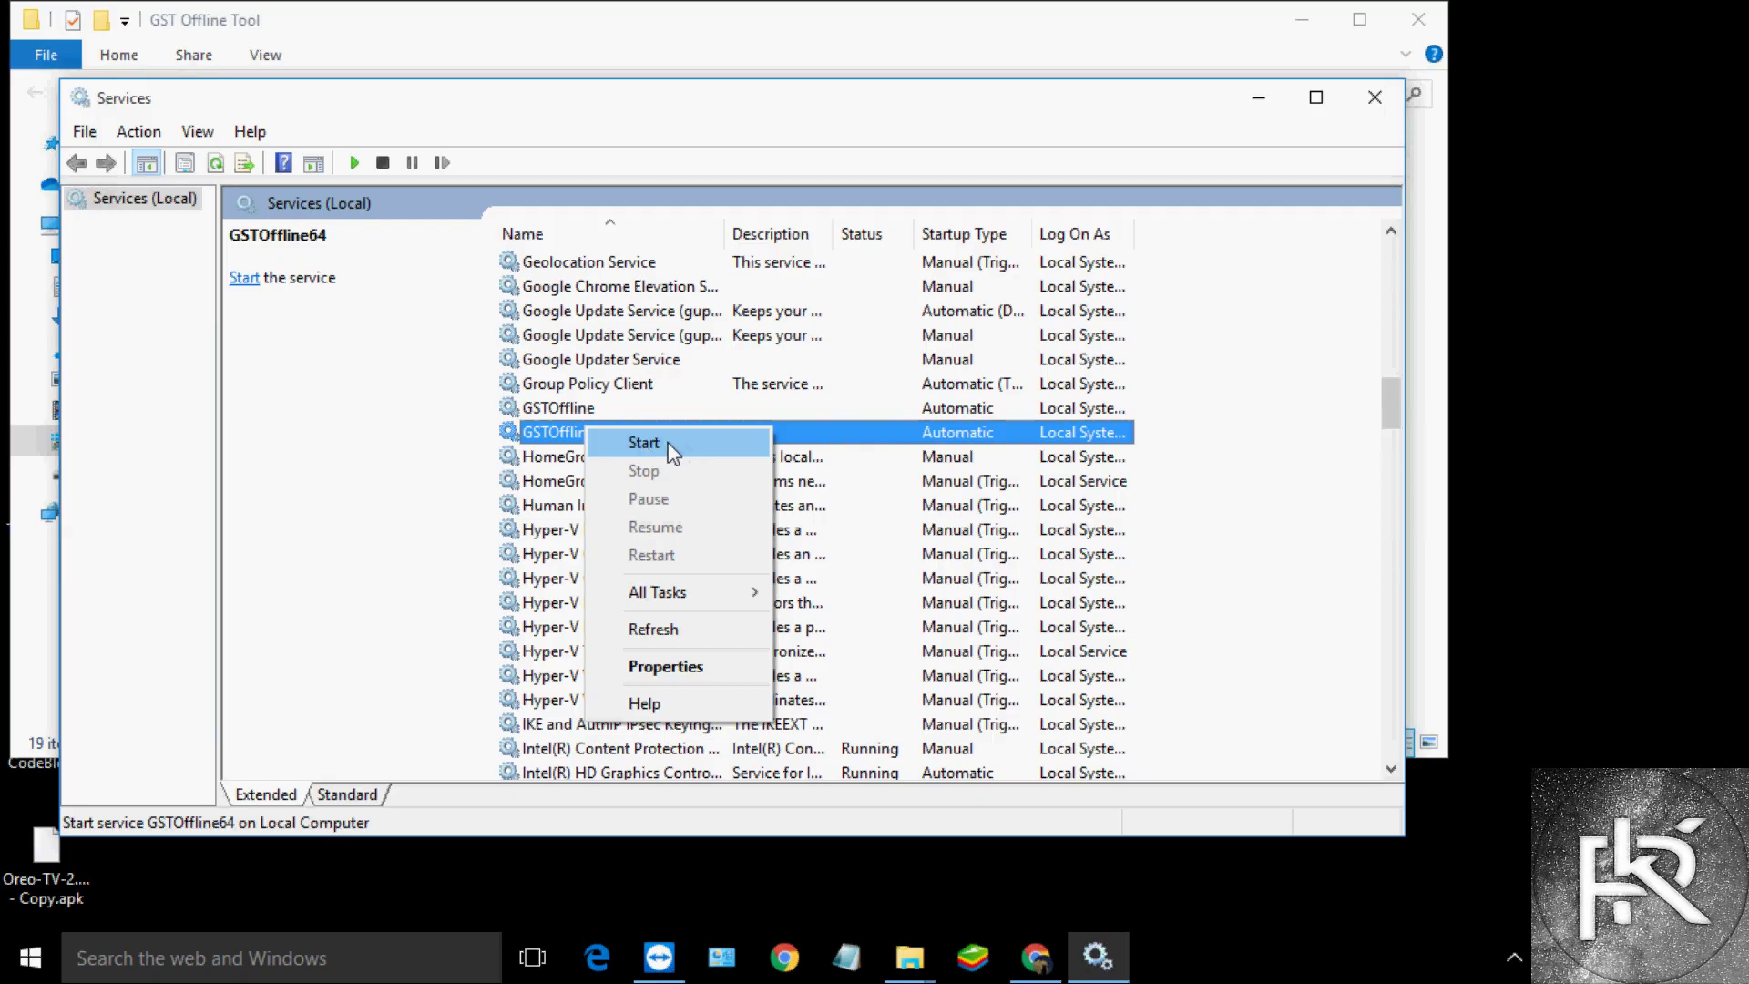
pyautogui.click(565, 412)
pyautogui.rightClick(565, 413)
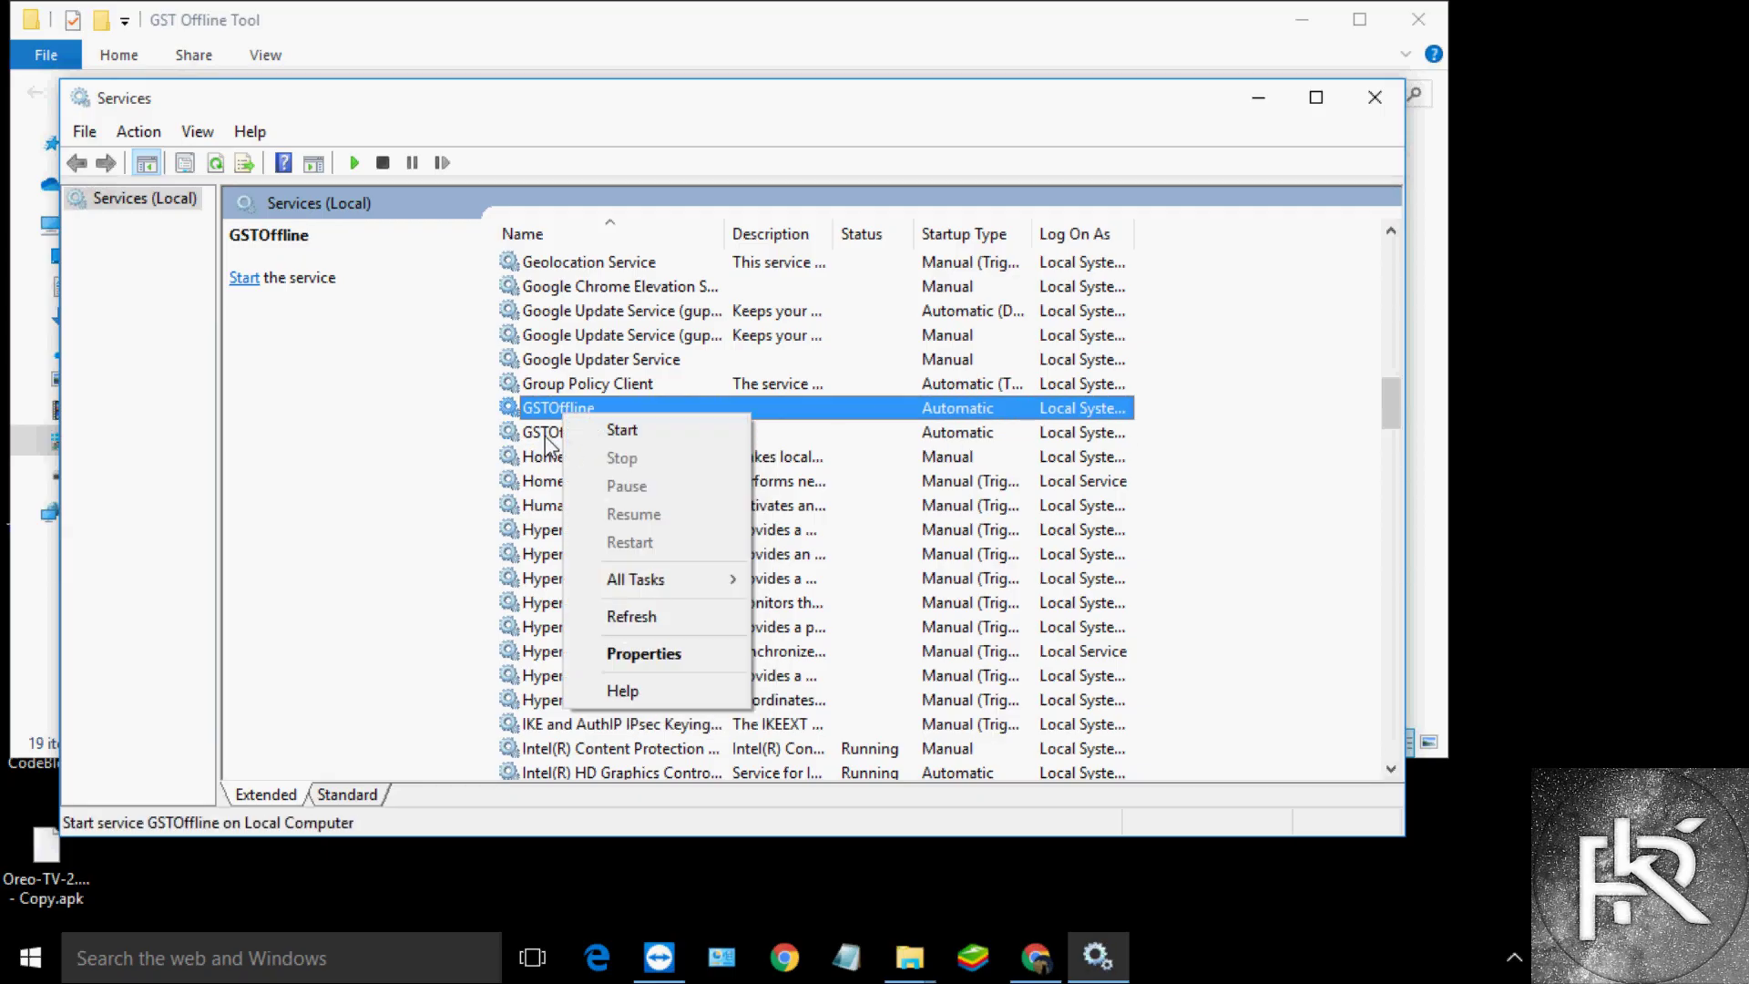
pyautogui.click(569, 432)
pyautogui.rightClick(573, 432)
pyautogui.click(643, 447)
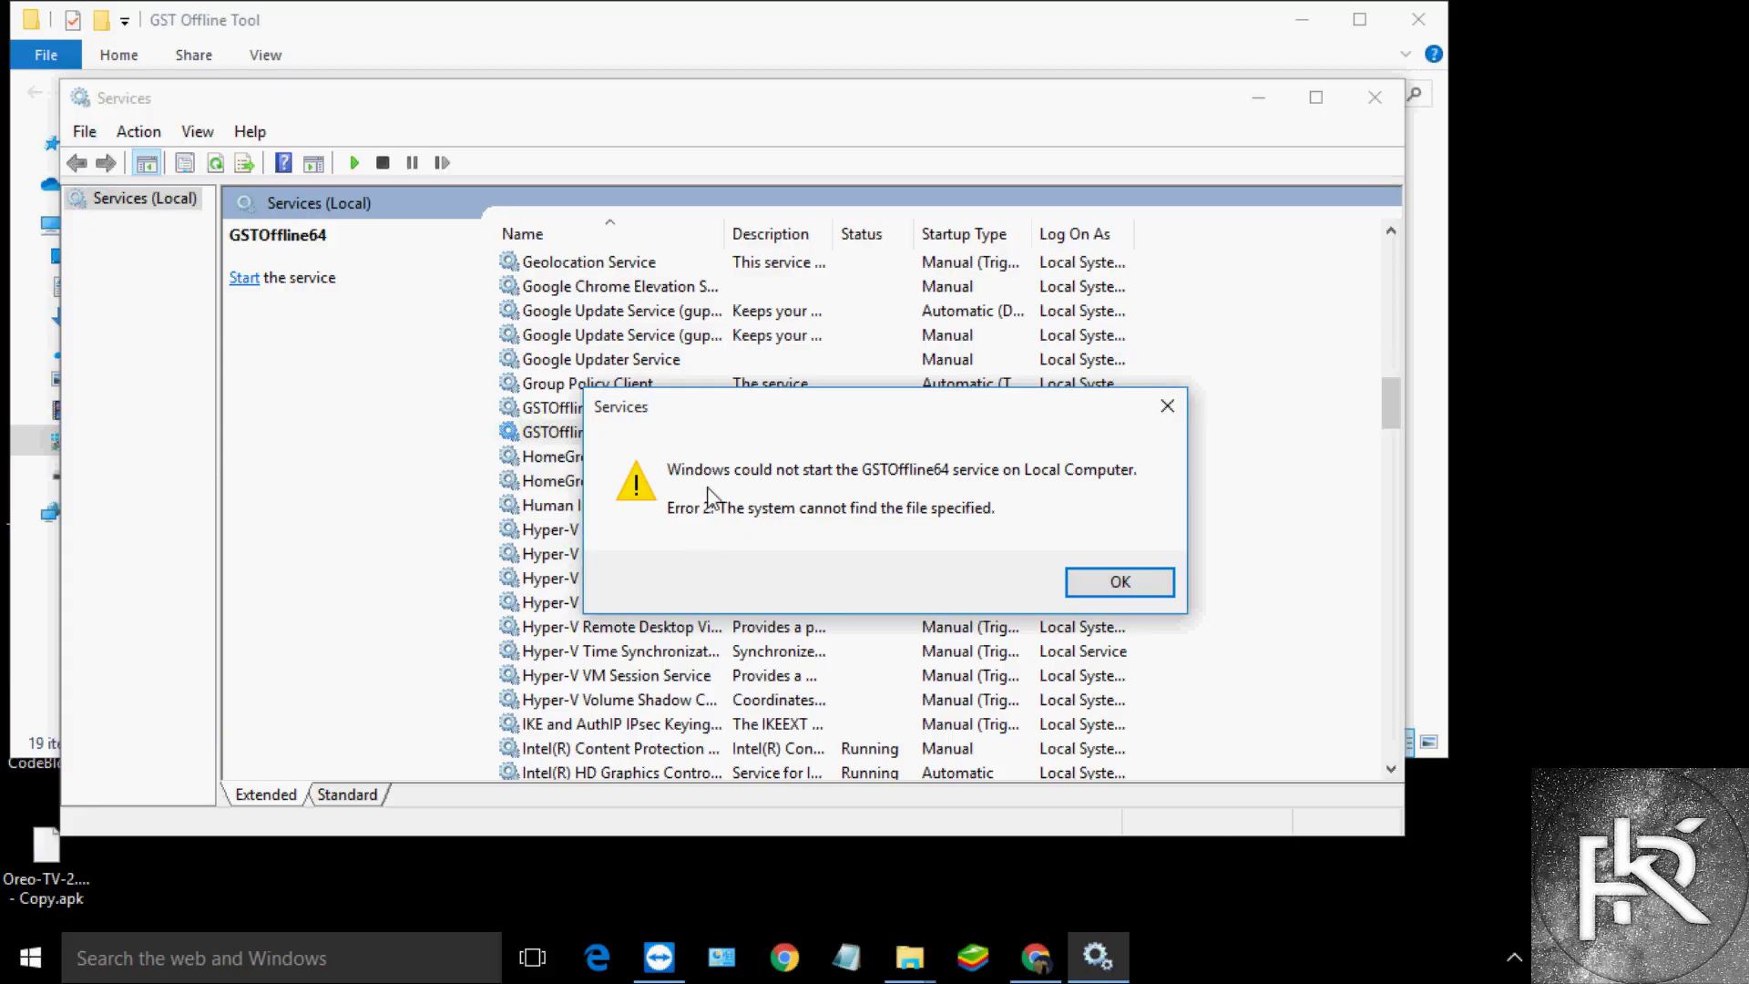
pyautogui.click(1167, 406)
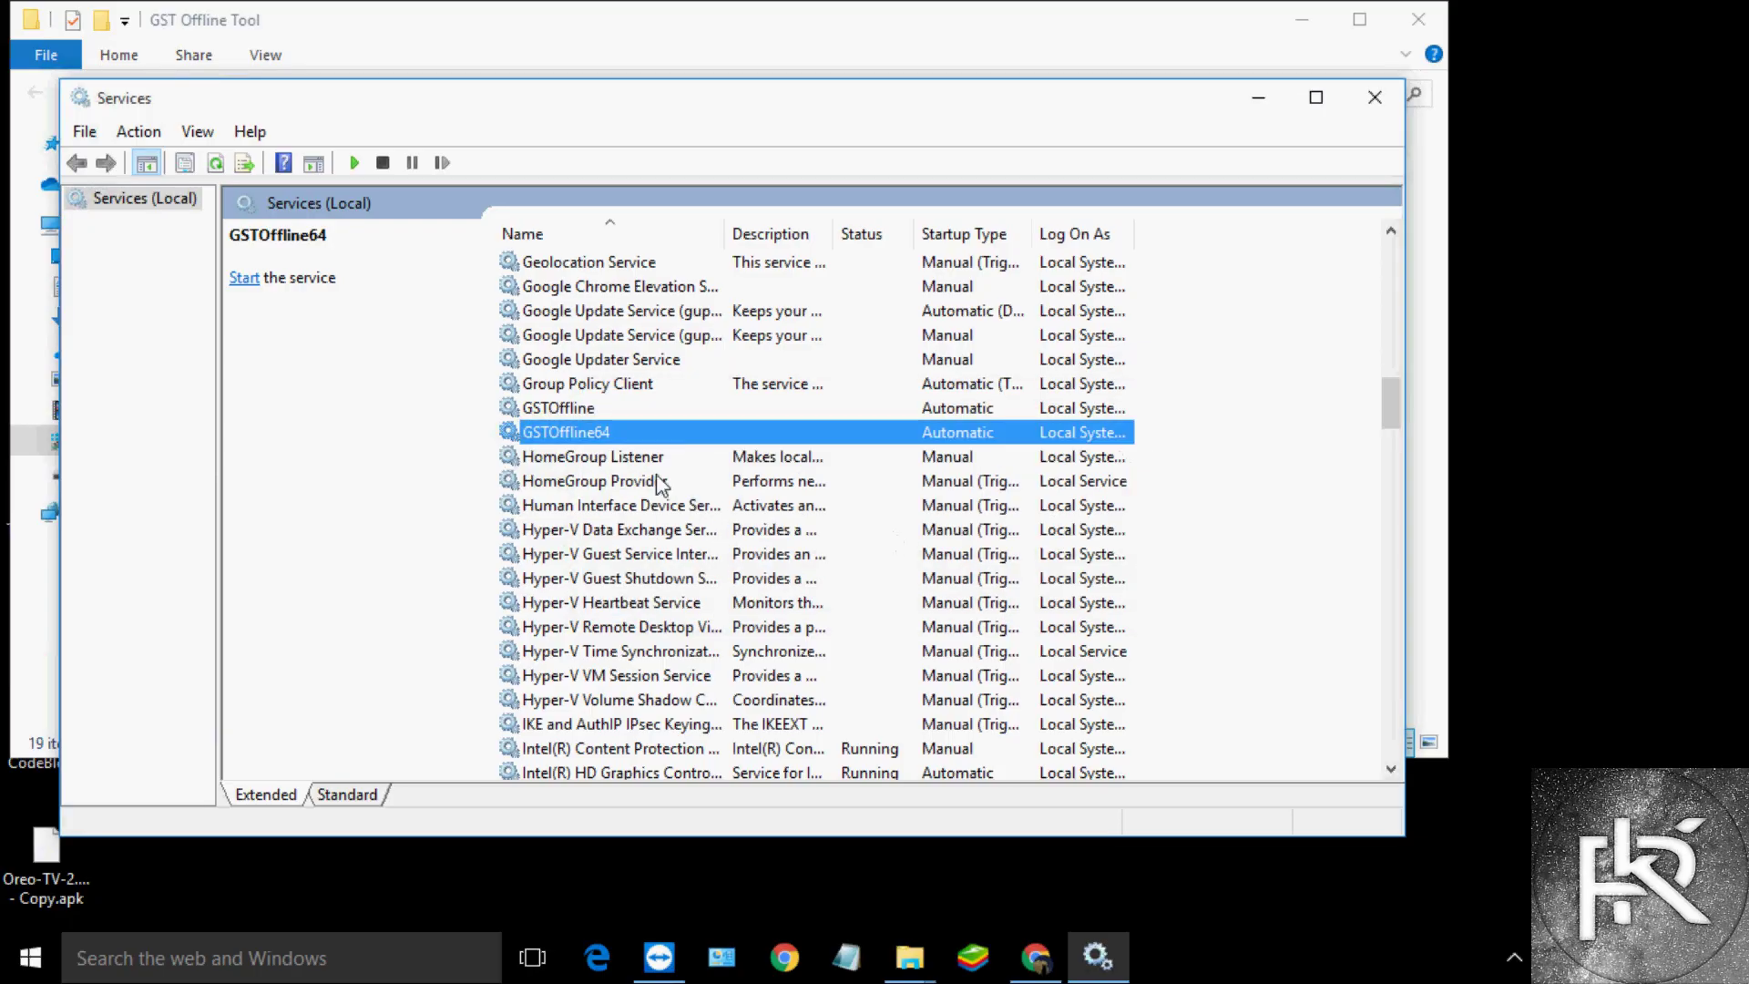
# Try to start the GSTOffline service and dismiss the resulting message
pyautogui.click(586, 412)
pyautogui.rightClick(586, 411)
pyautogui.click(642, 425)
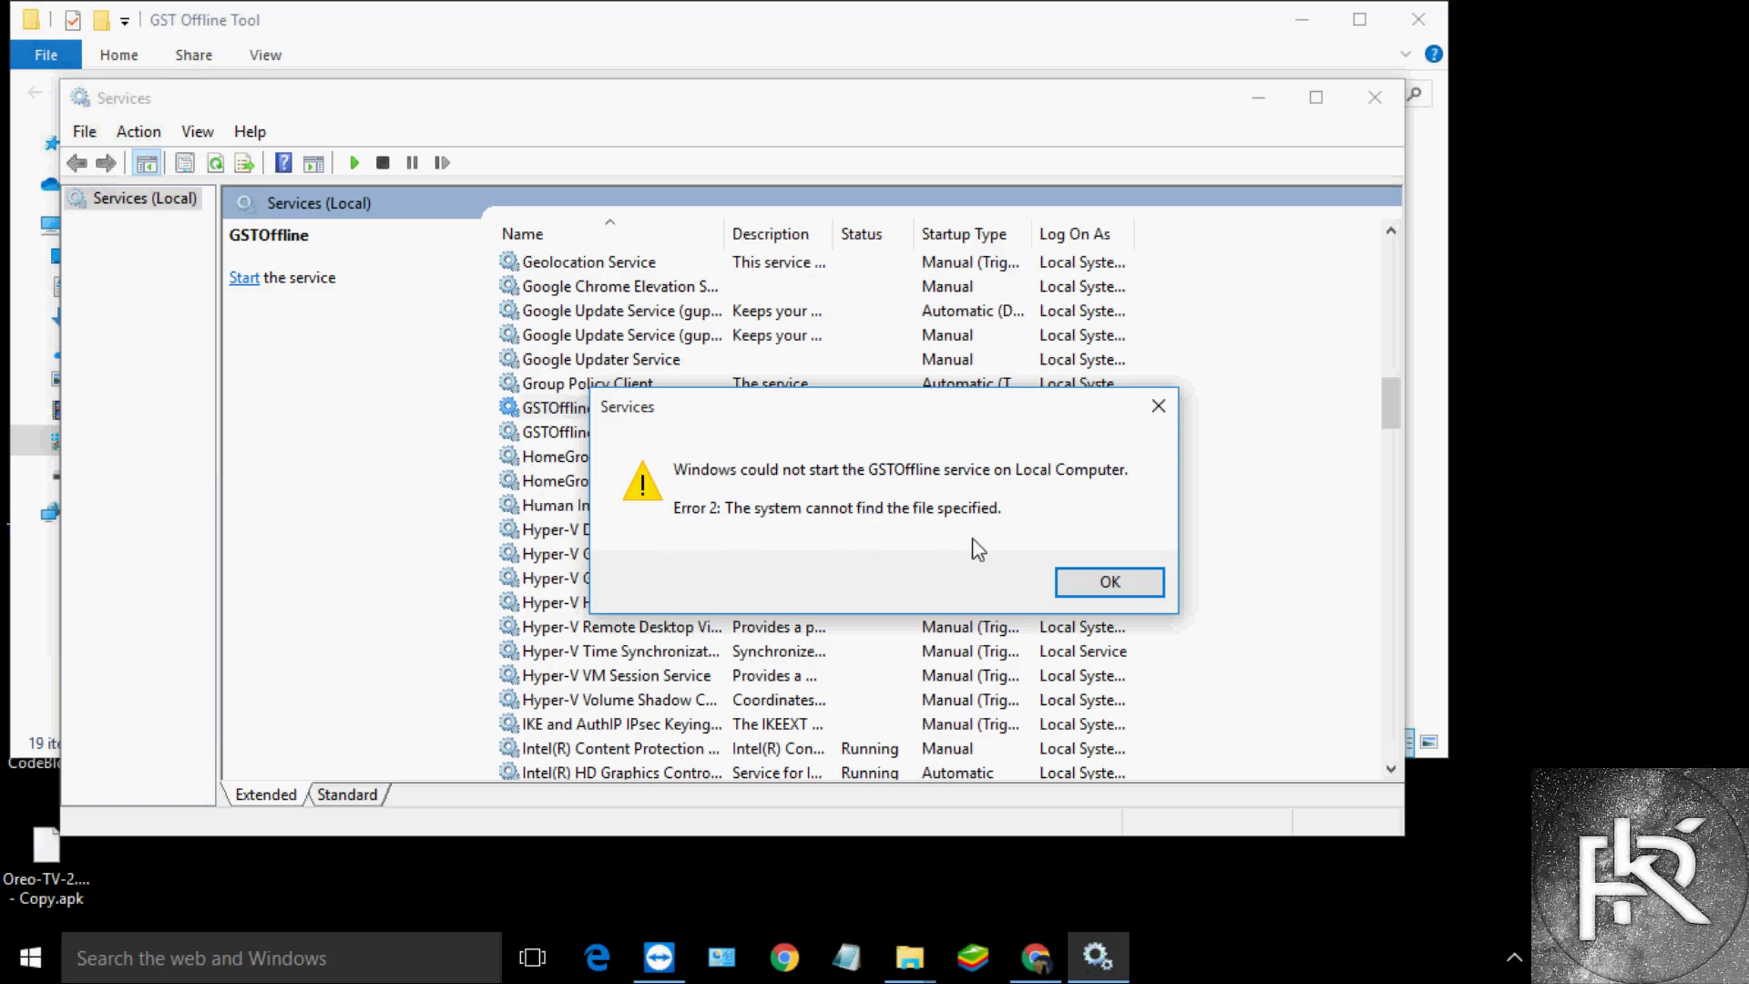
pyautogui.click(1105, 585)
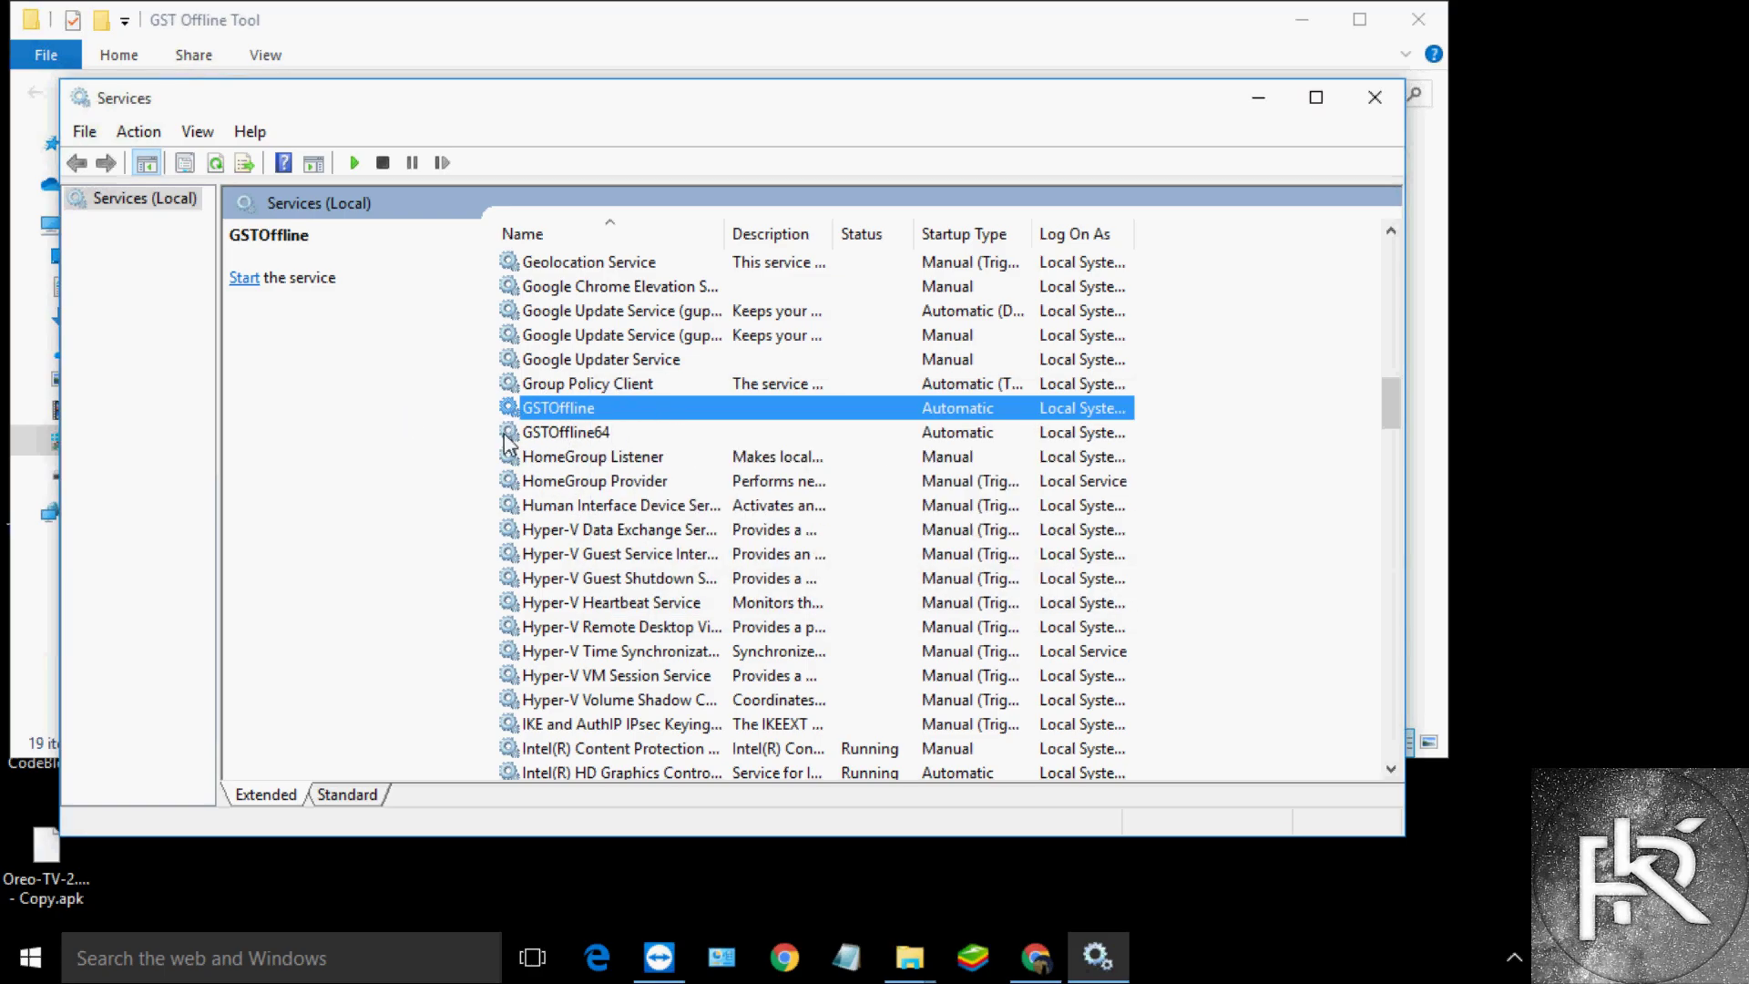
# Examine the GSTOffline64 service's properties, including its executable path, startup type, recovery and dependencies, and close them without changes
pyautogui.rightClick(570, 433)
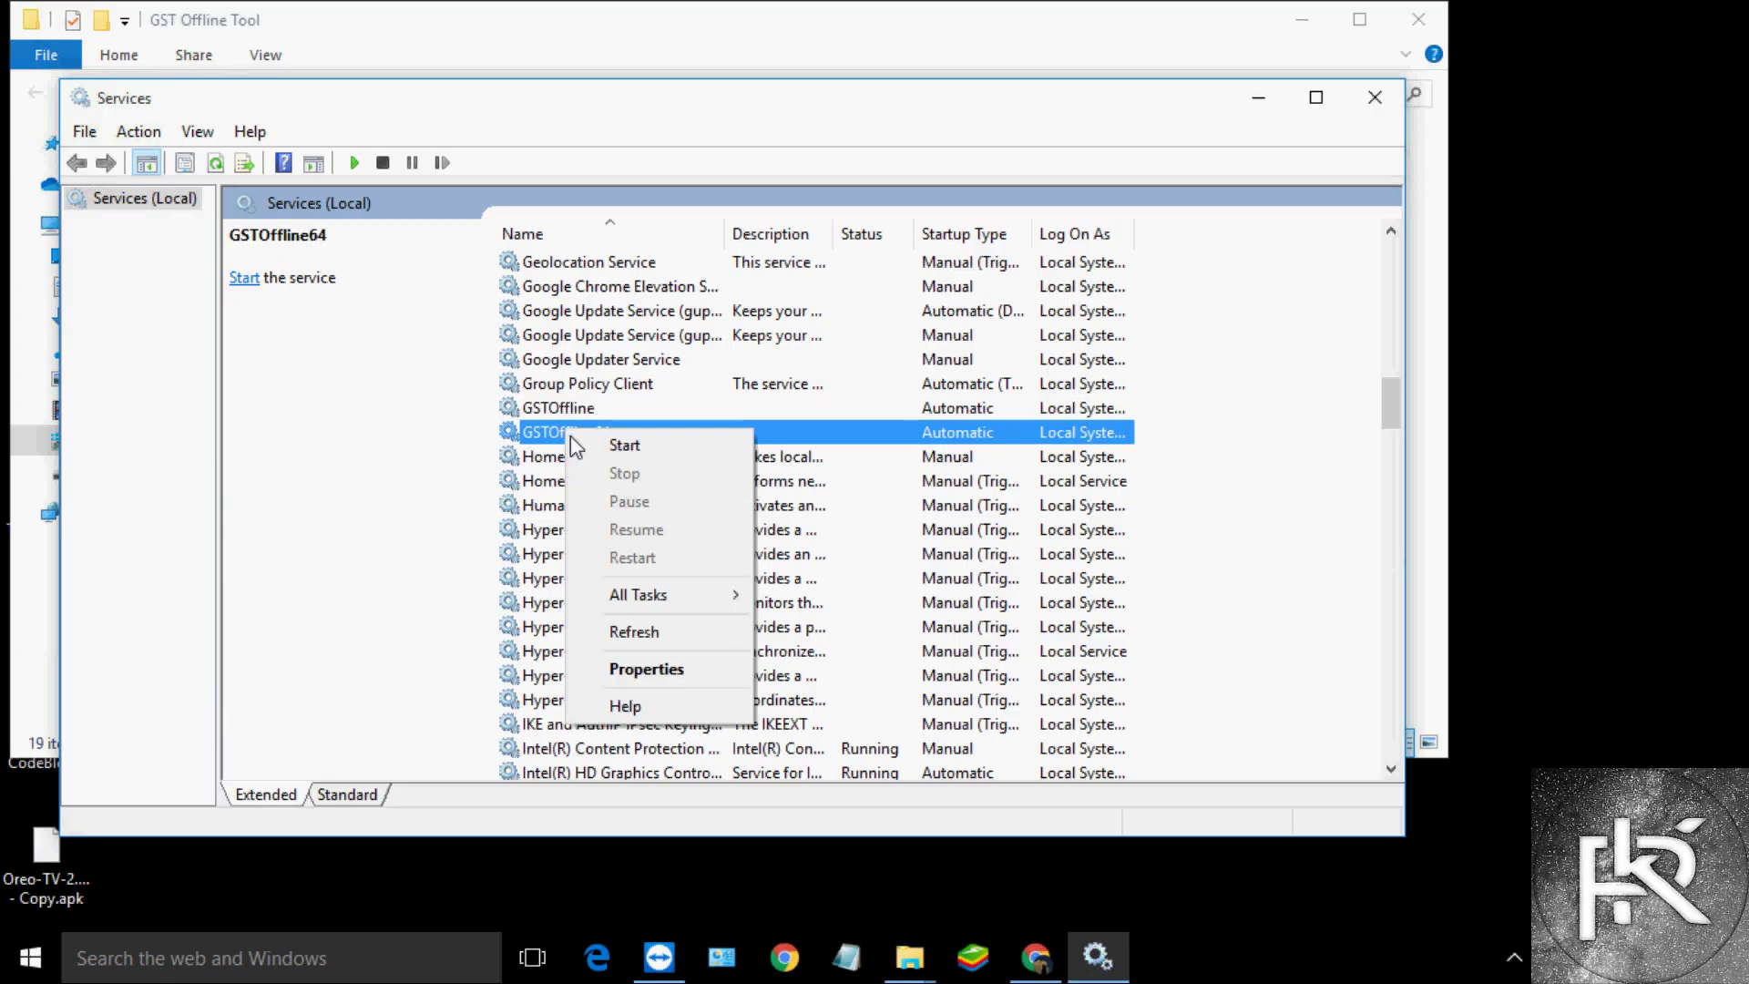
pyautogui.click(649, 670)
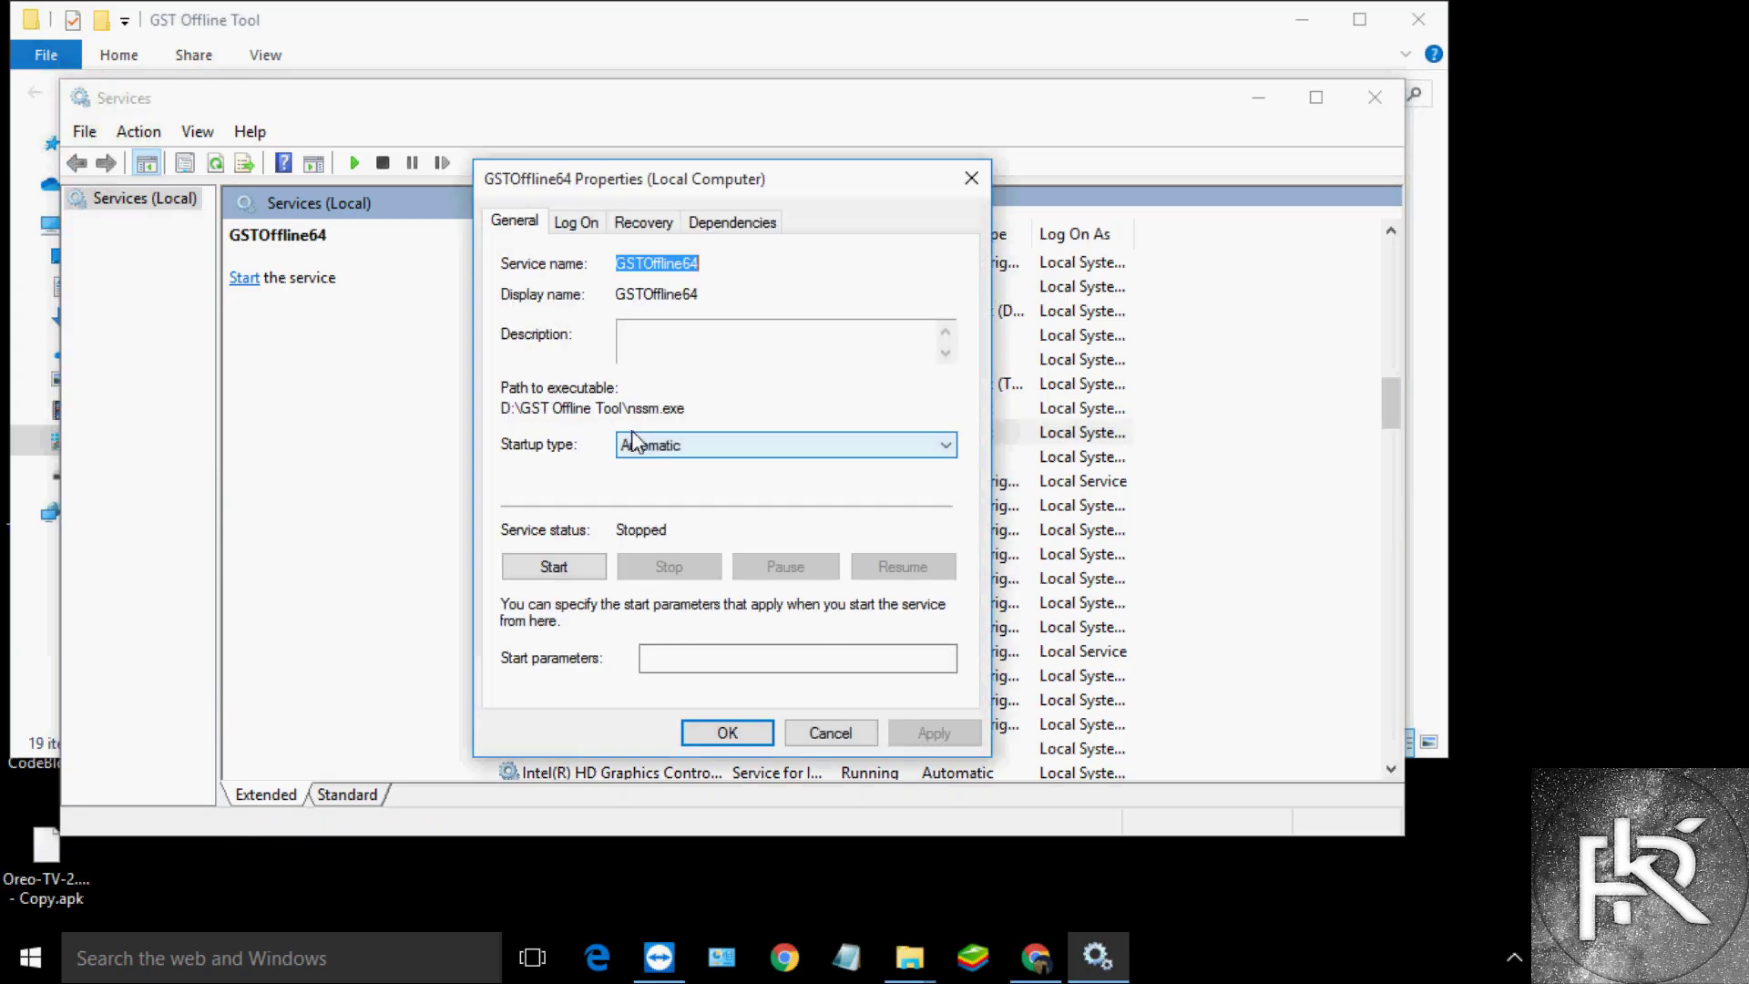
pyautogui.moveTo(505, 407); pyautogui.dragTo(699, 408)
pyautogui.moveTo(511, 413); pyautogui.dragTo(692, 407)
pyautogui.click(691, 406)
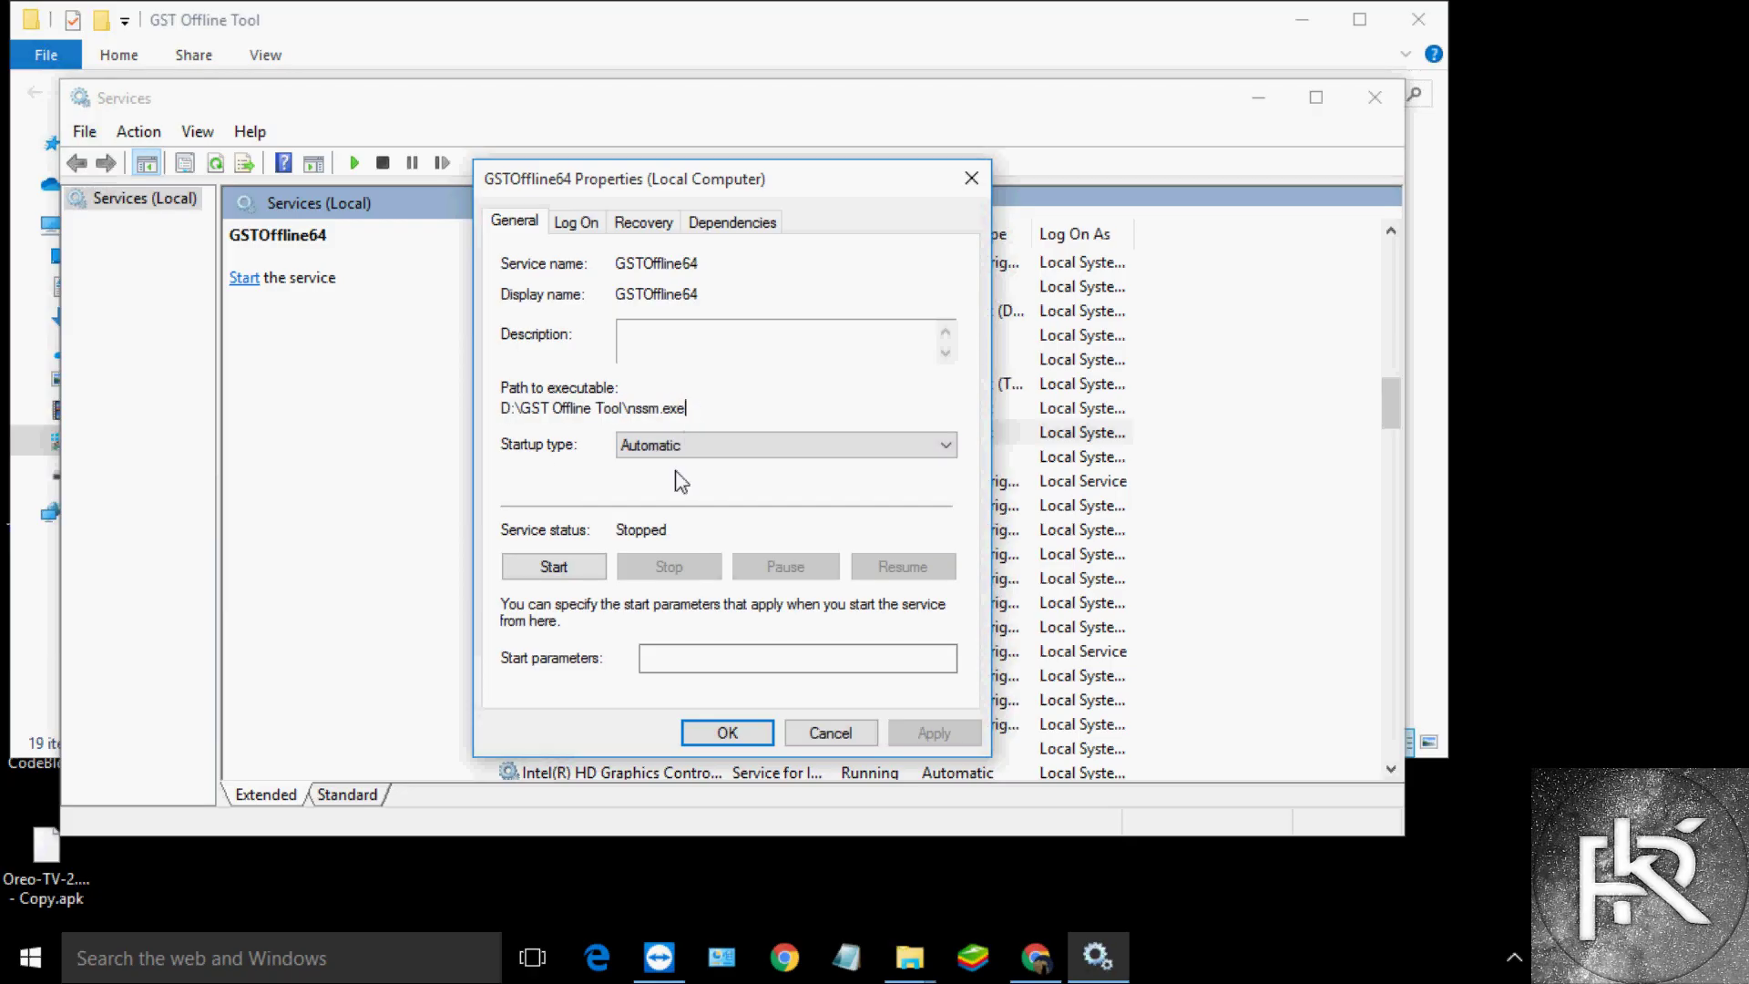
pyautogui.click(581, 225)
pyautogui.click(639, 222)
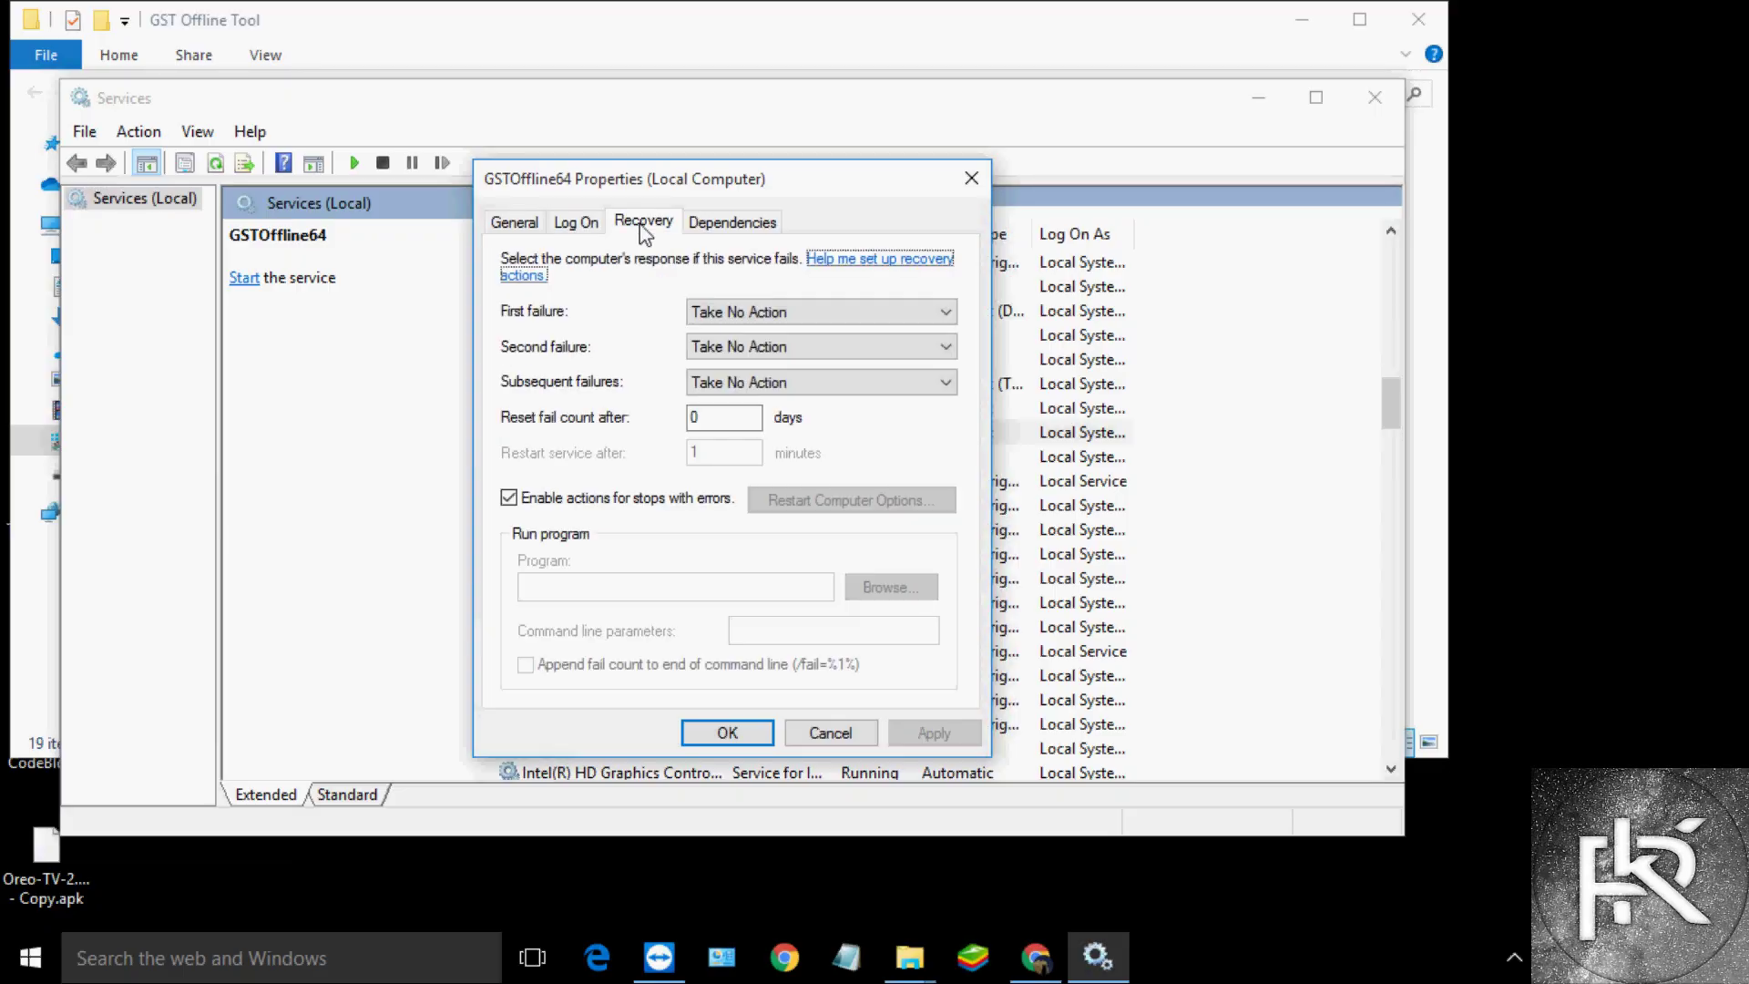
pyautogui.click(693, 222)
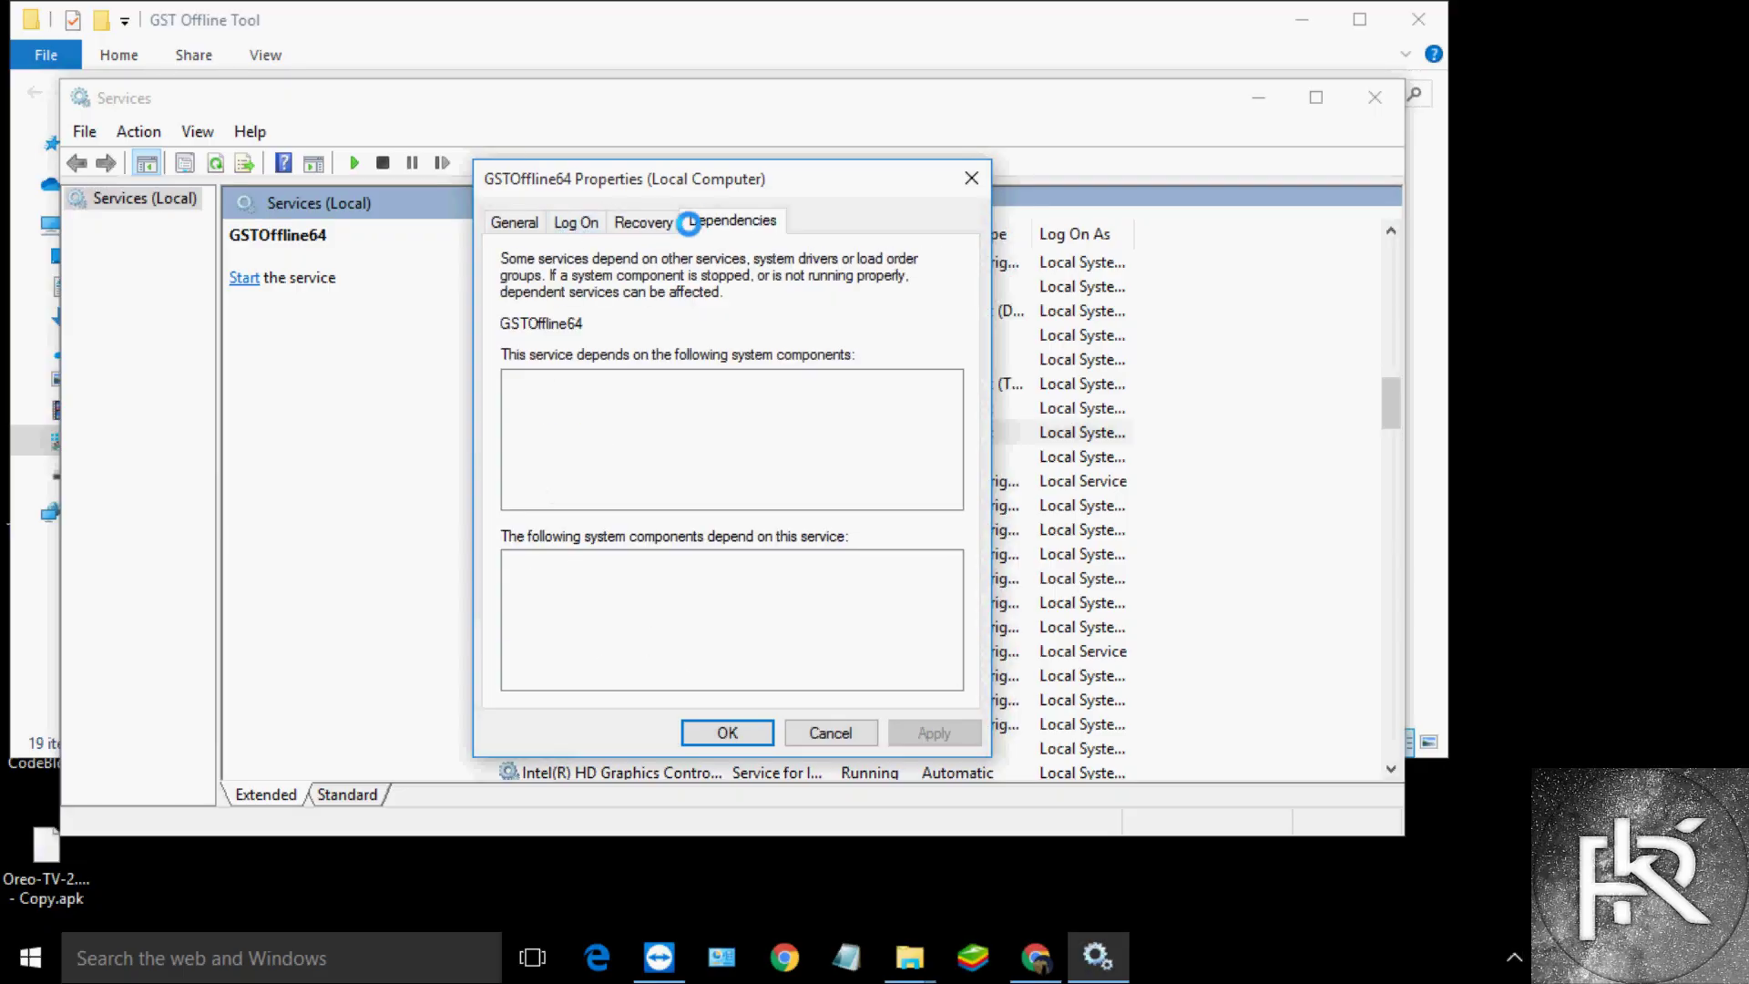
pyautogui.click(530, 228)
pyautogui.moveTo(588, 407); pyautogui.dragTo(556, 403)
pyautogui.click(761, 446)
pyautogui.click(770, 449)
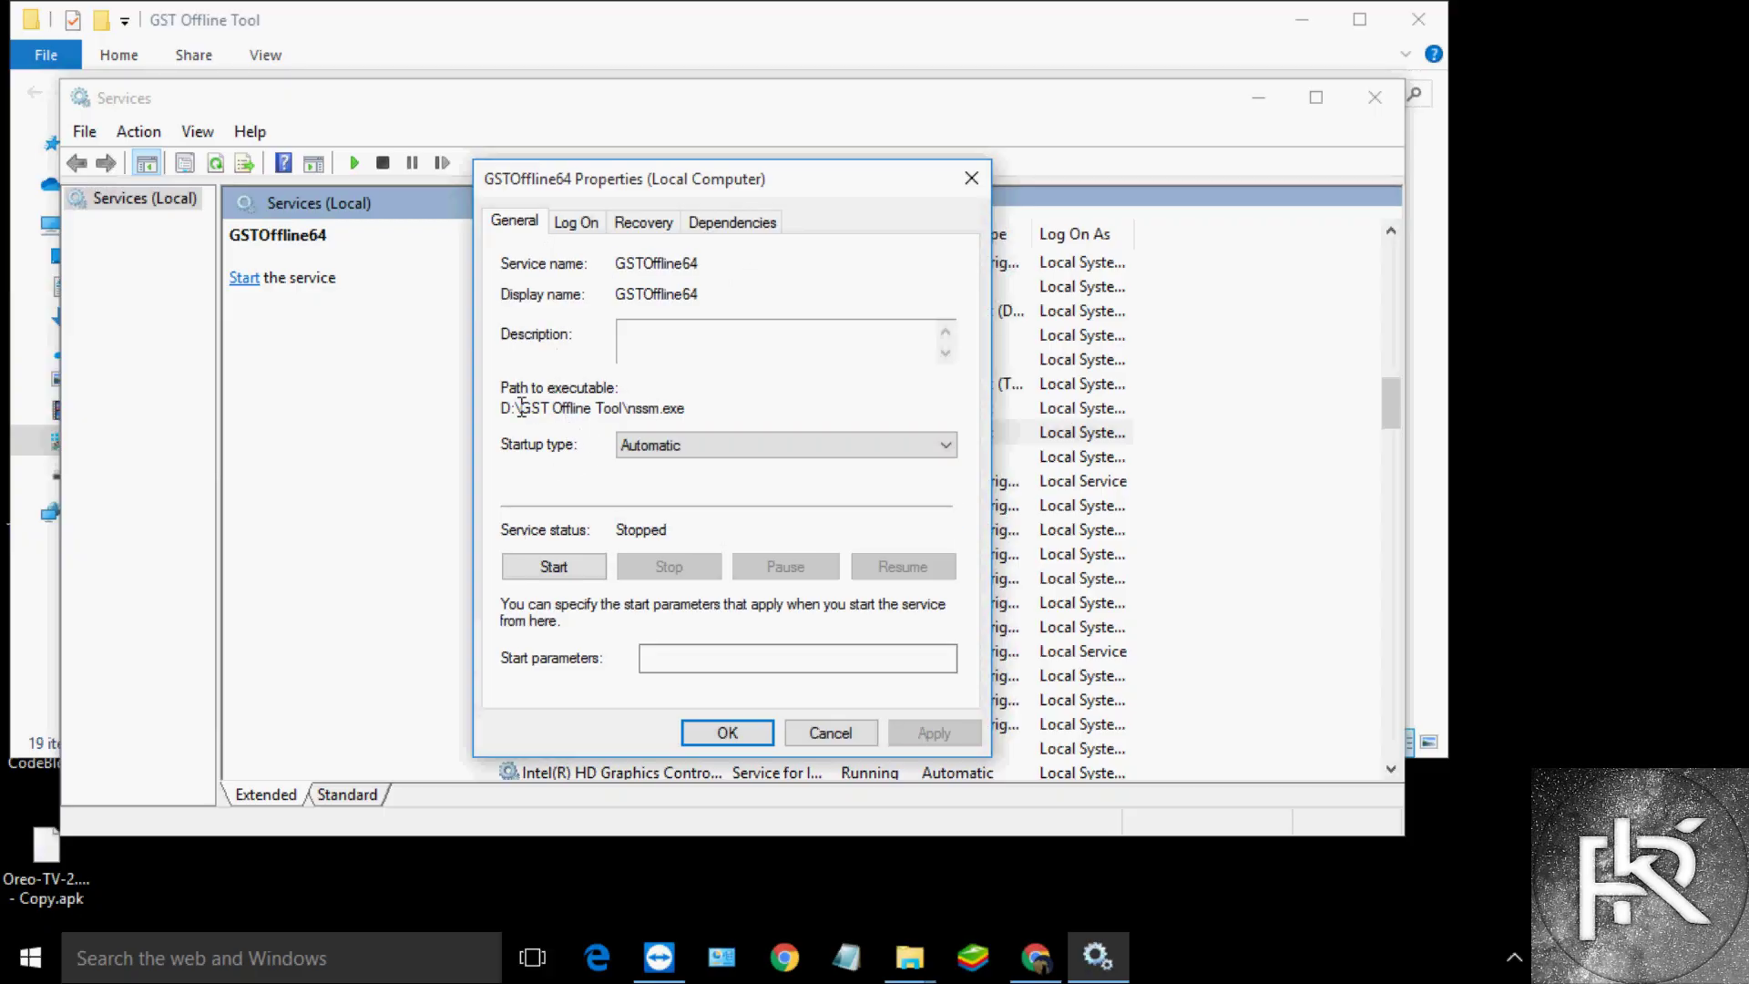
pyautogui.click(830, 734)
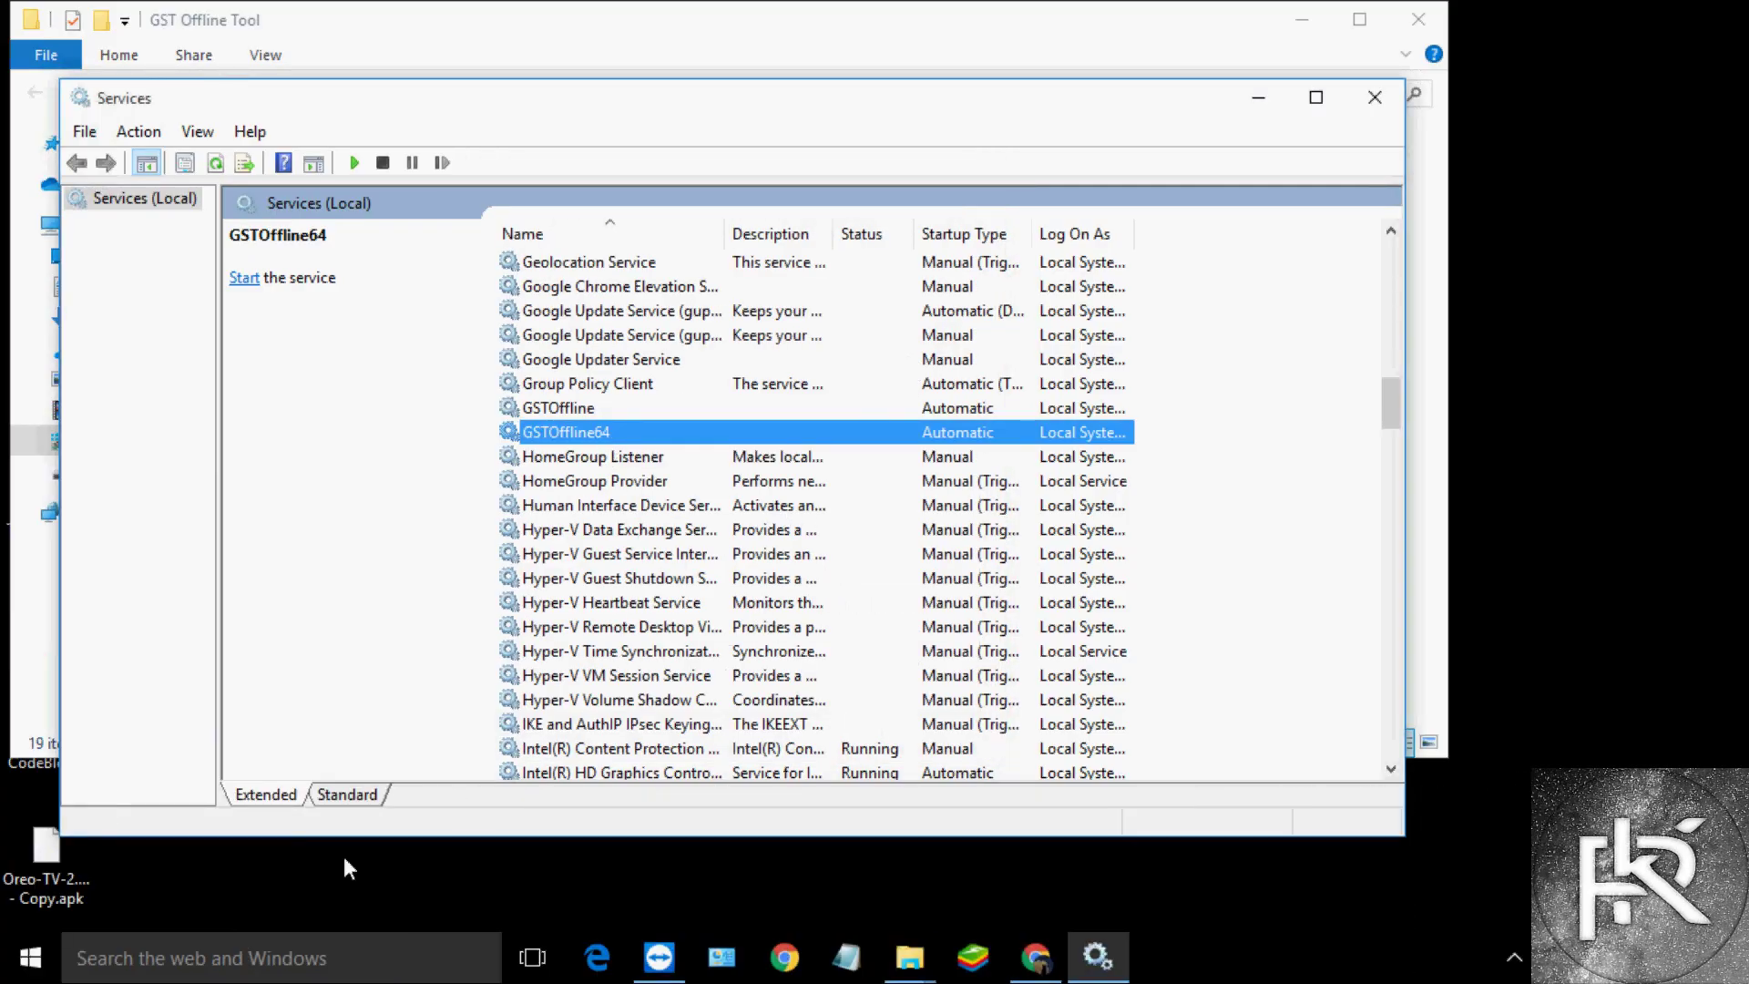
# Launch Registry Editor by running regedit from the Run dialog and allow it to make changes to the PC
pyautogui.click(163, 951)
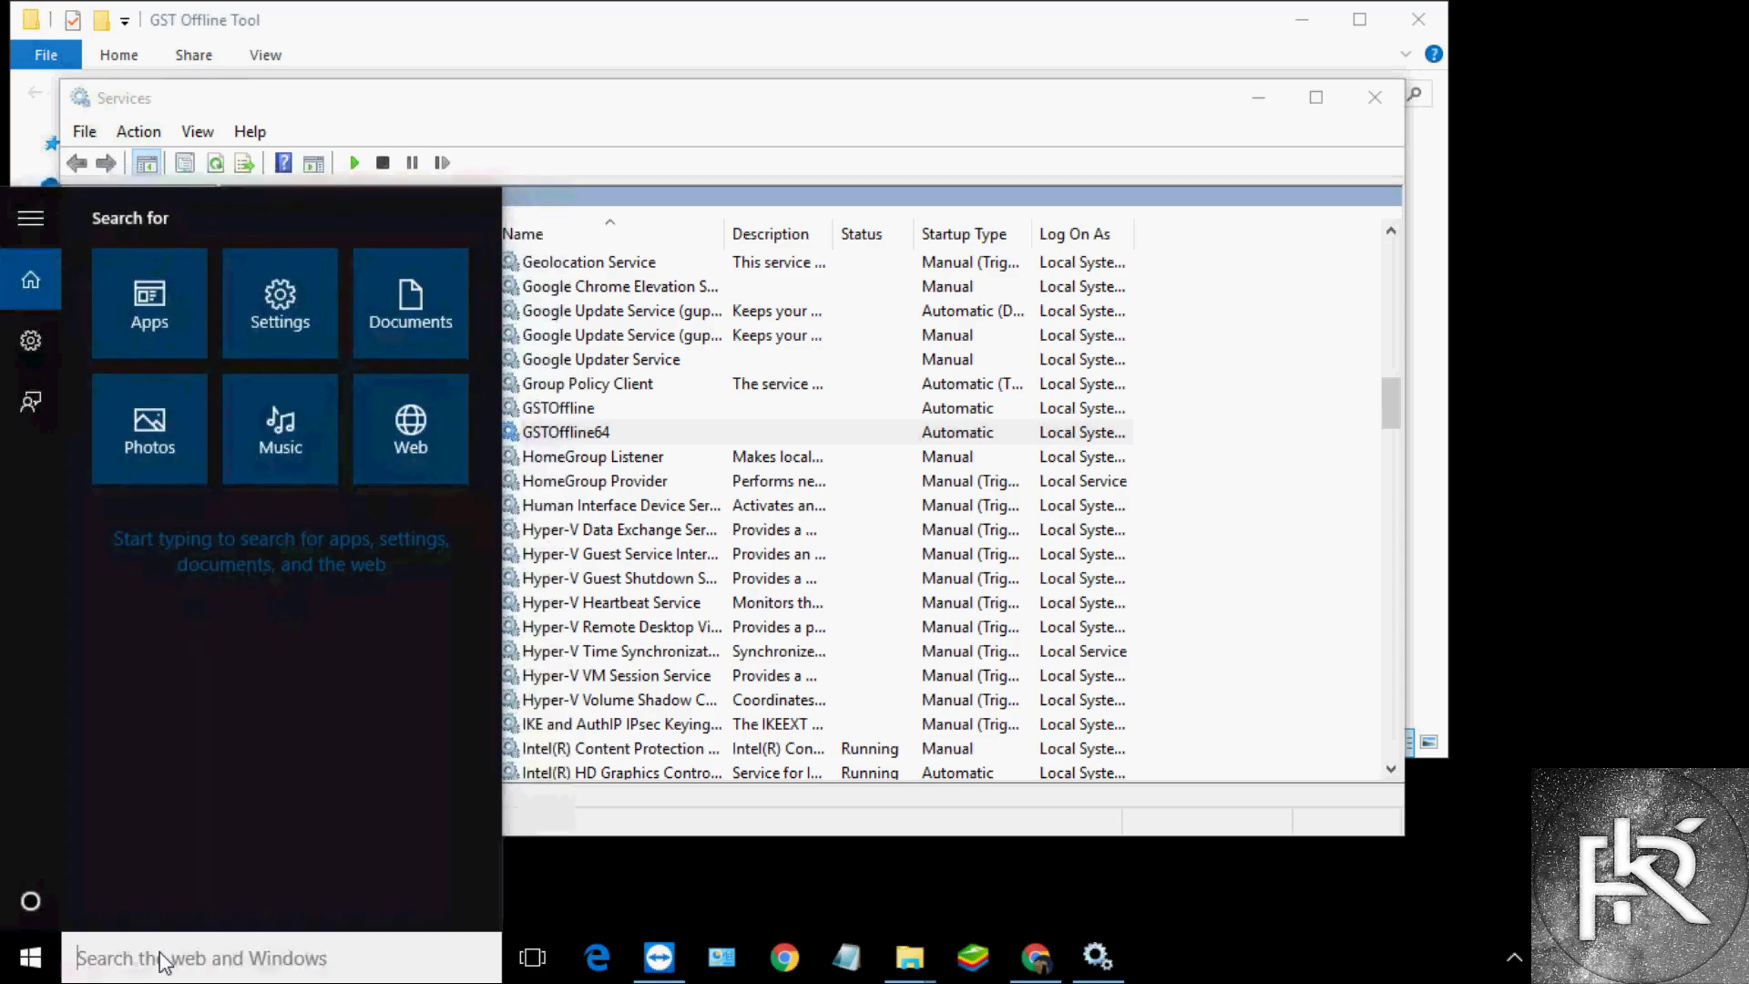
pyautogui.write('run')
pyautogui.press('Return')
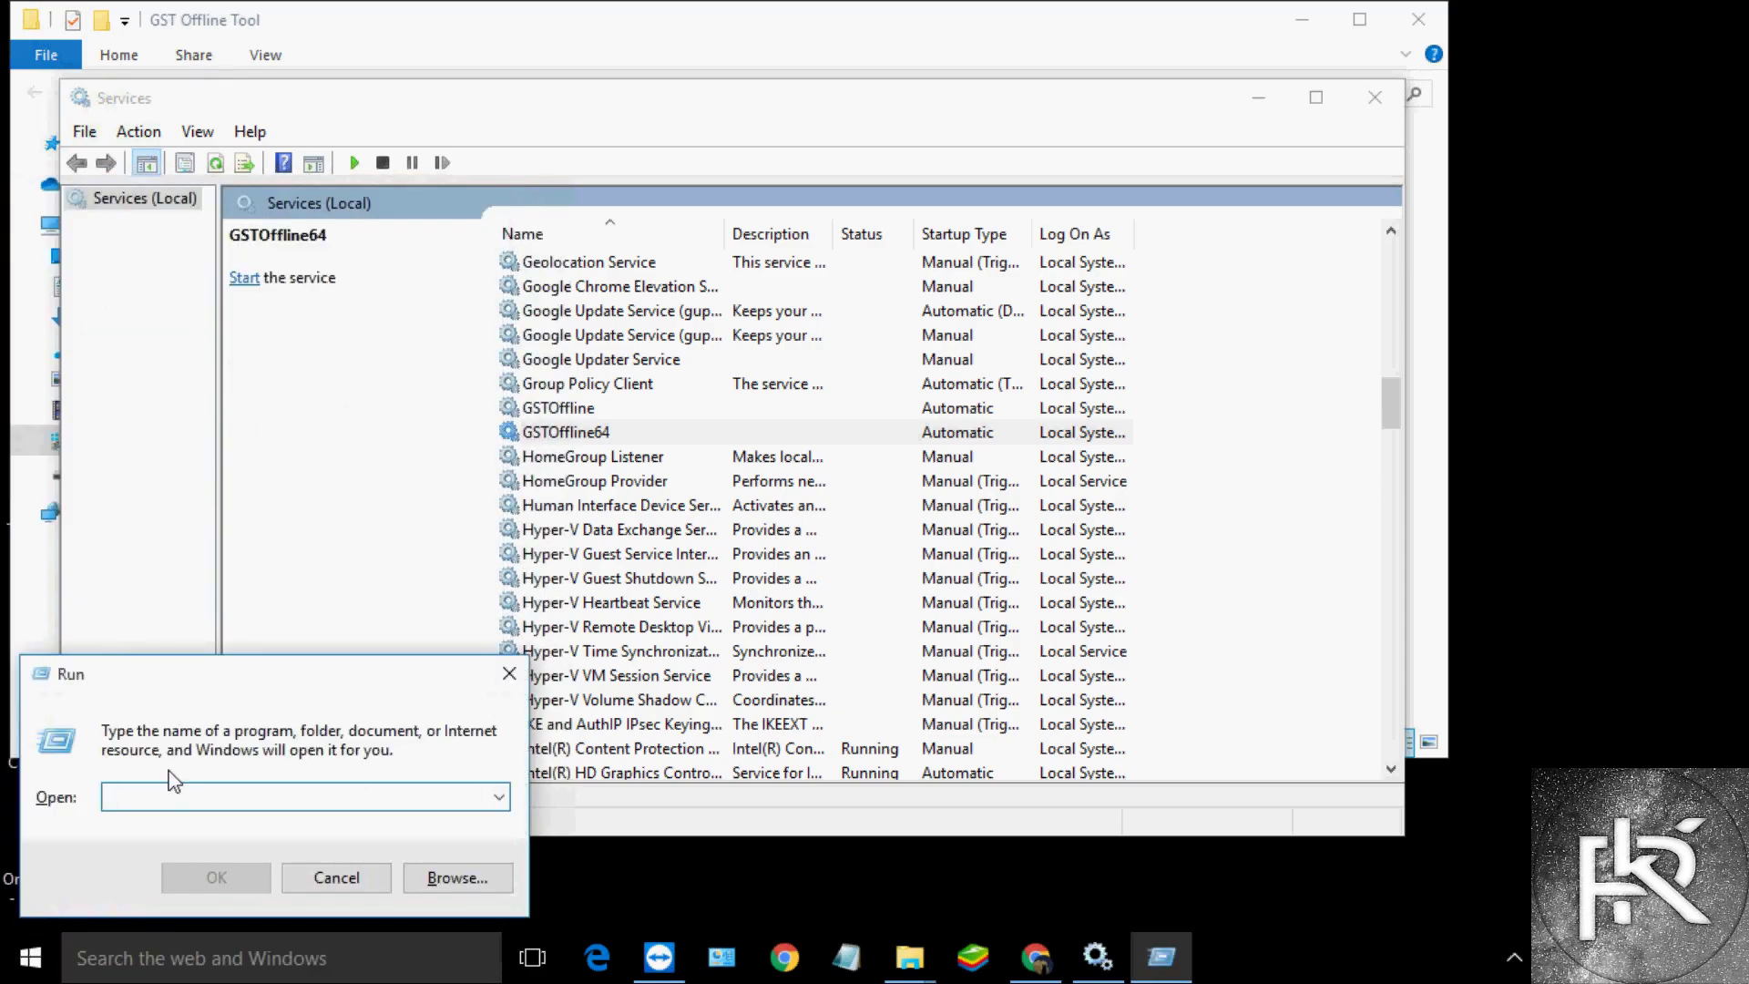
pyautogui.moveTo(276, 675); pyautogui.dragTo(726, 585)
pyautogui.write('re')
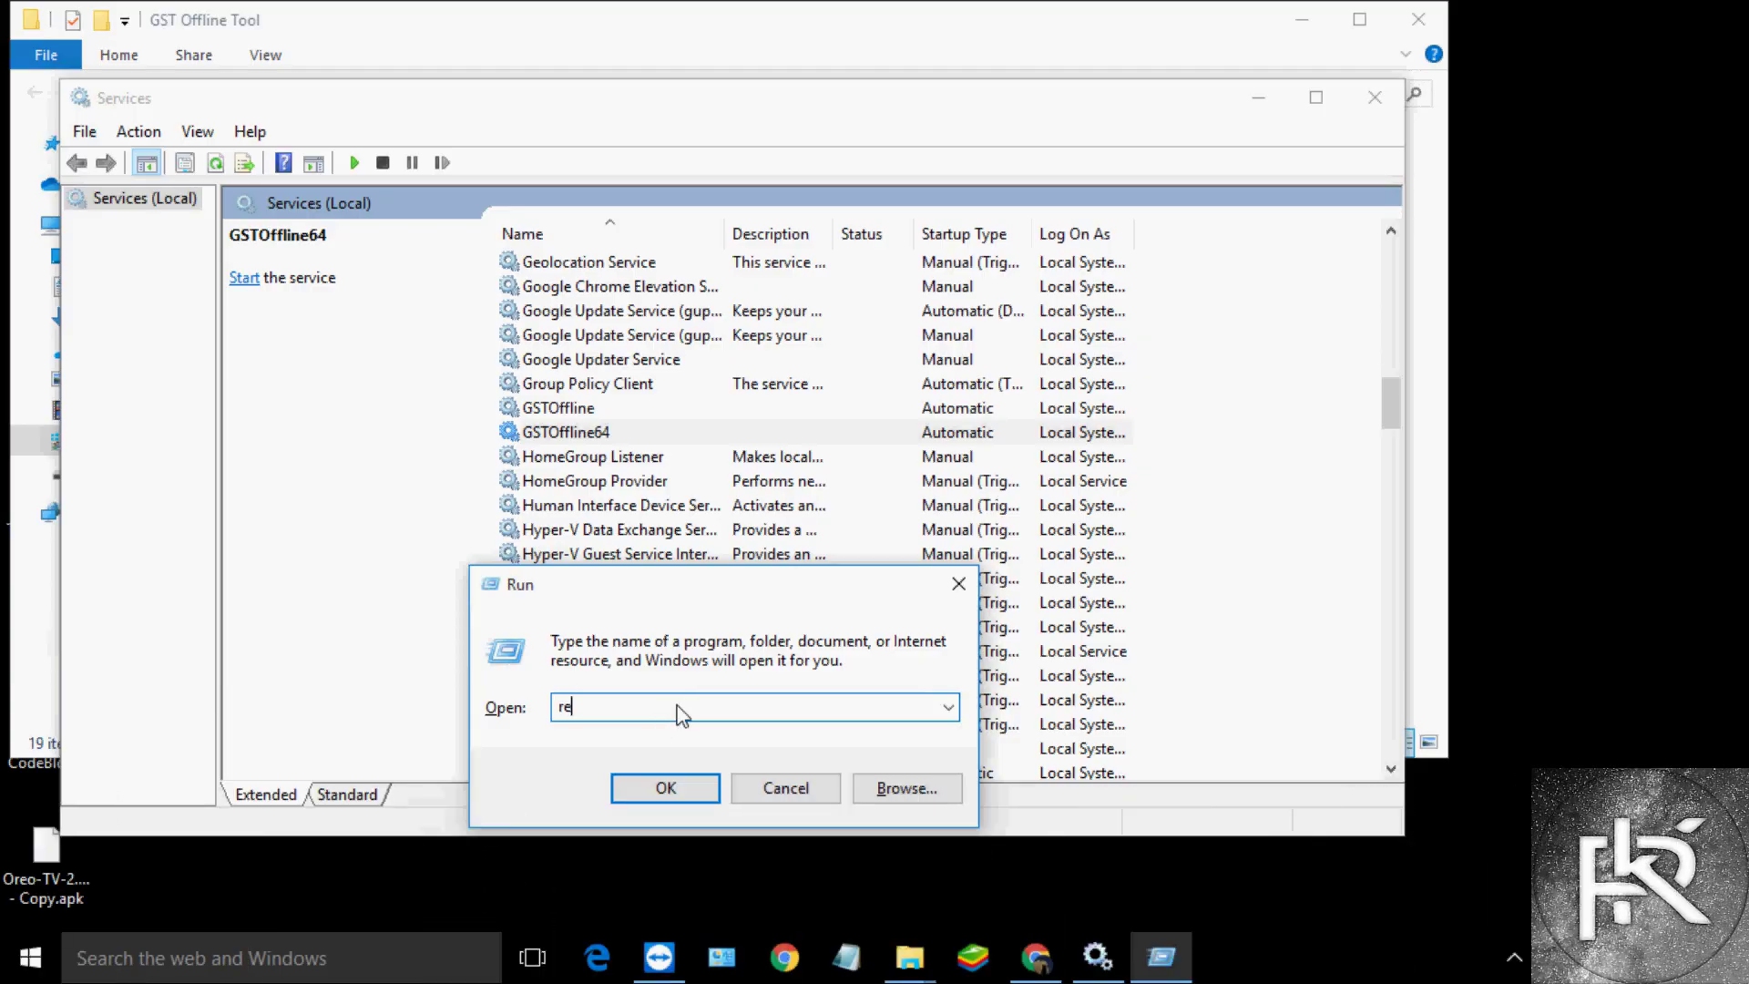
pyautogui.write('gedit')
pyautogui.press('Return')
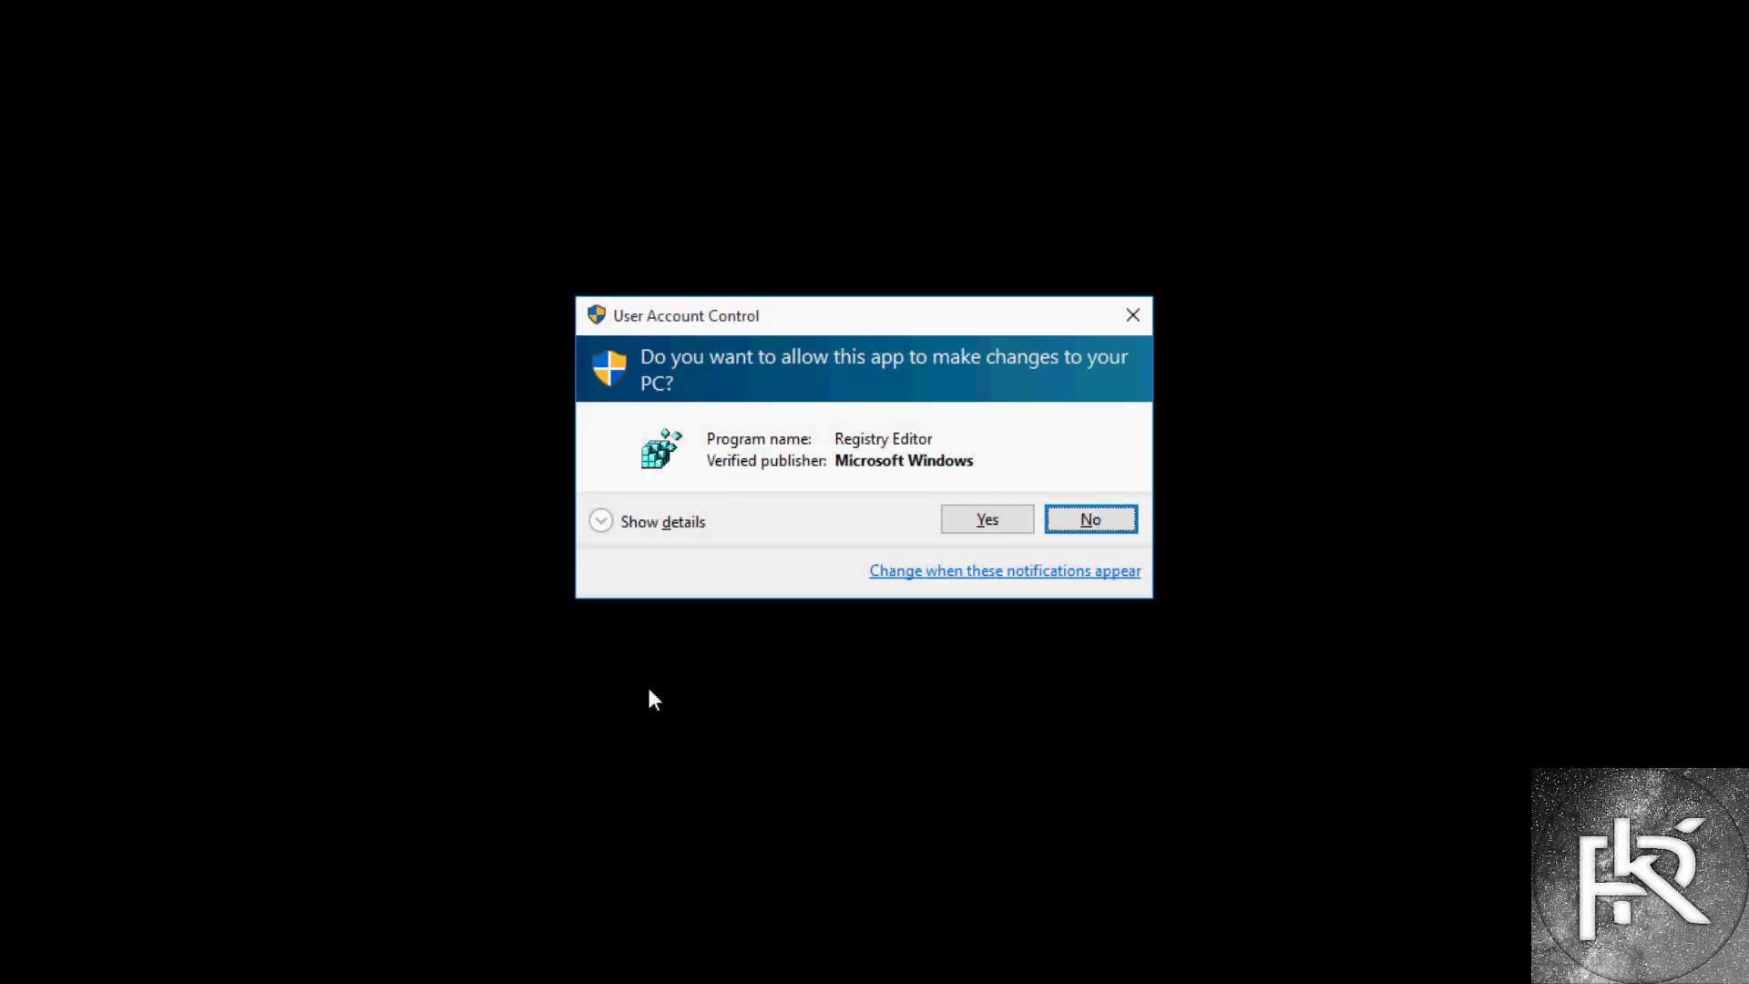
pyautogui.click(1023, 525)
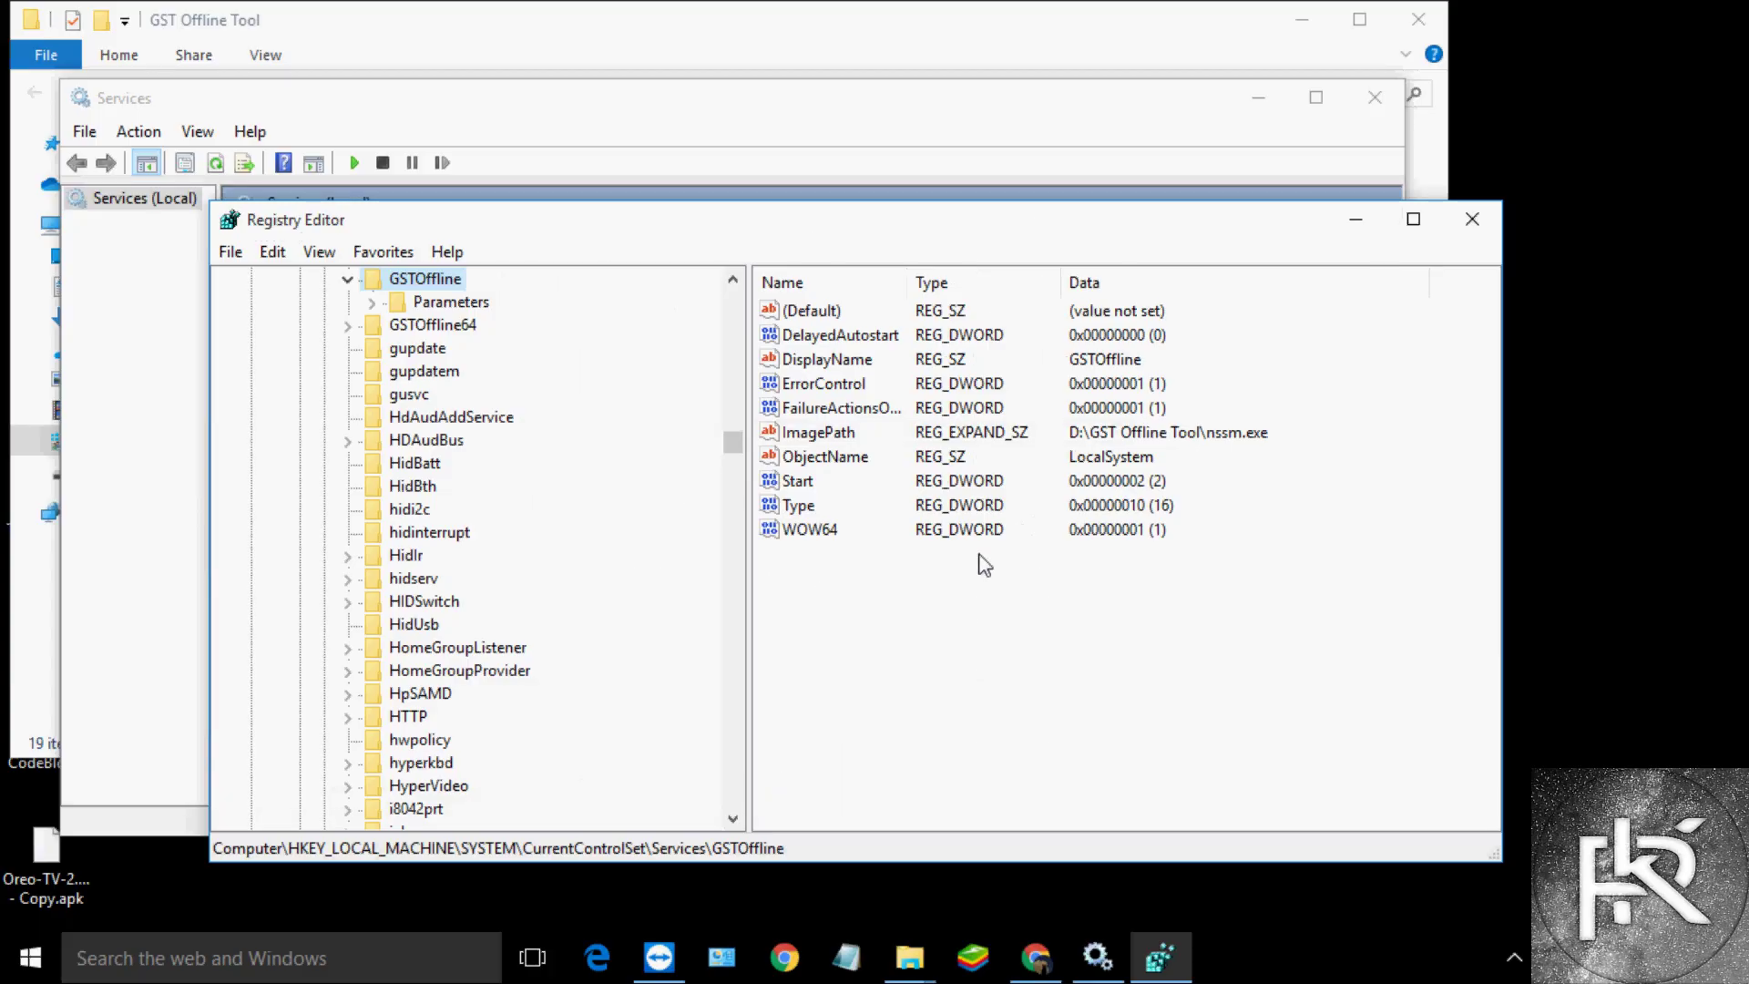
# Return to the root of the registry tree and collapse and re-expand HKEY_LOCAL_MACHINE and its SYSTEM key
pyautogui.scroll(12, 445, 355)
pyautogui.scroll(6, 410, 360)
pyautogui.click(392, 367)
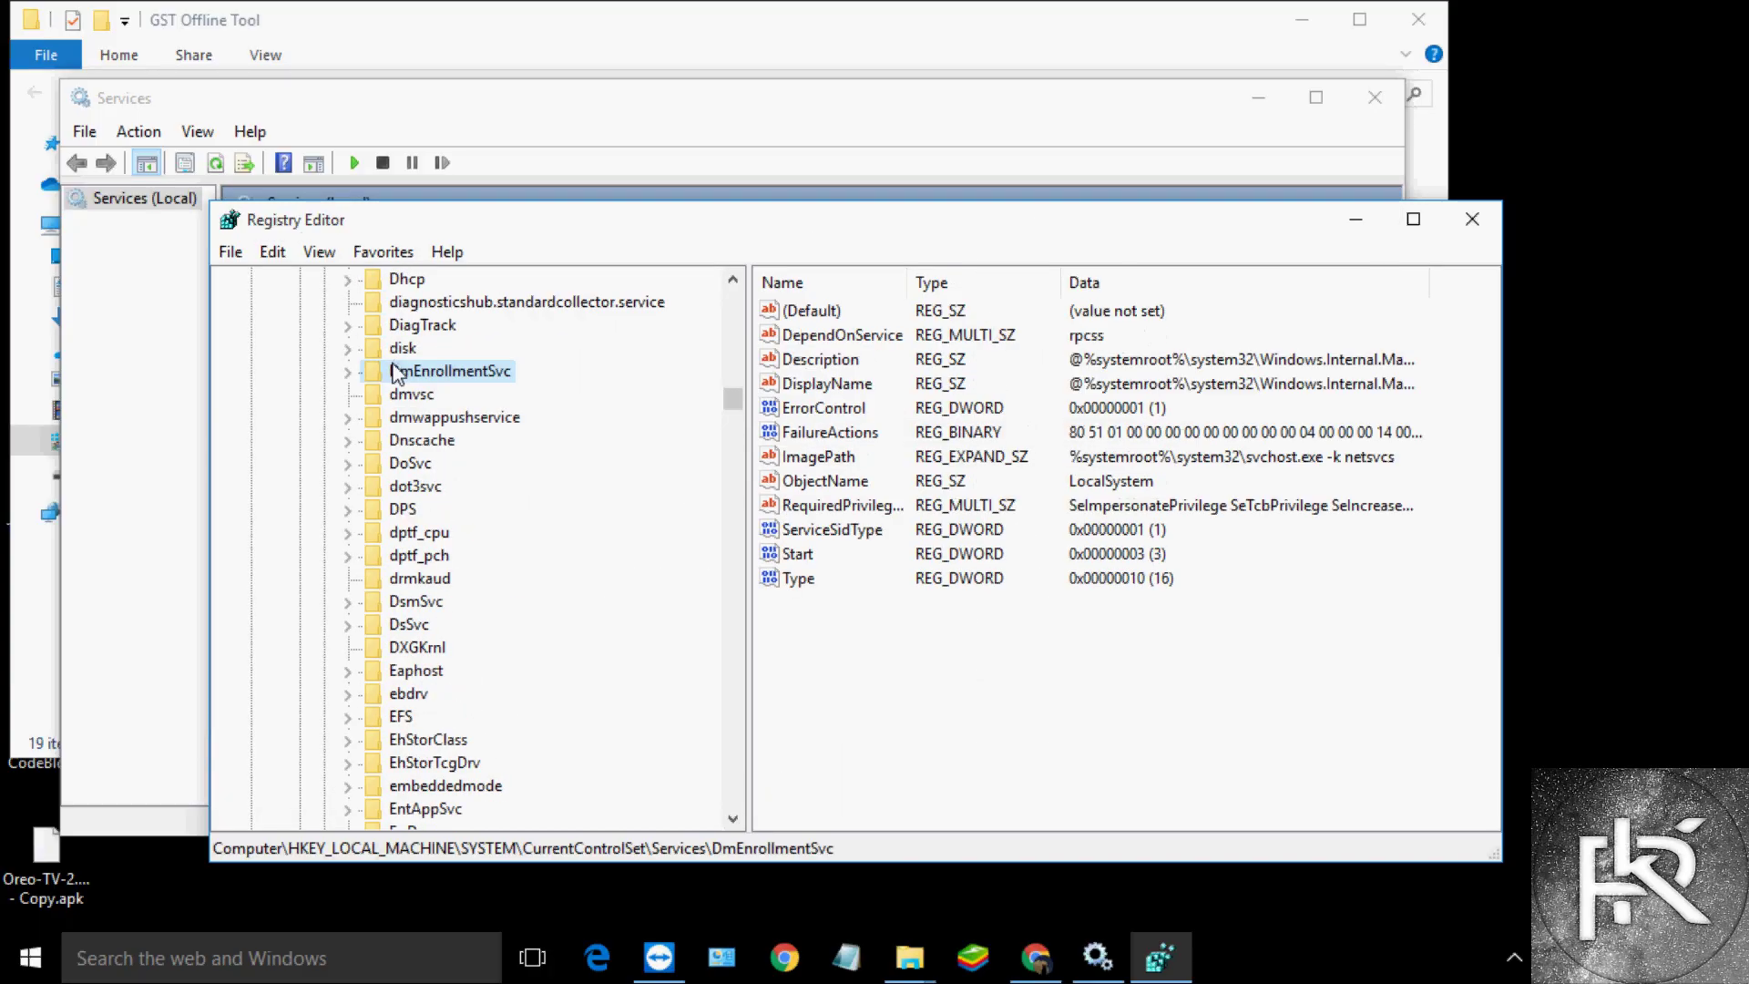
pyautogui.scroll(6, 390, 365)
pyautogui.scroll(20, 392, 373)
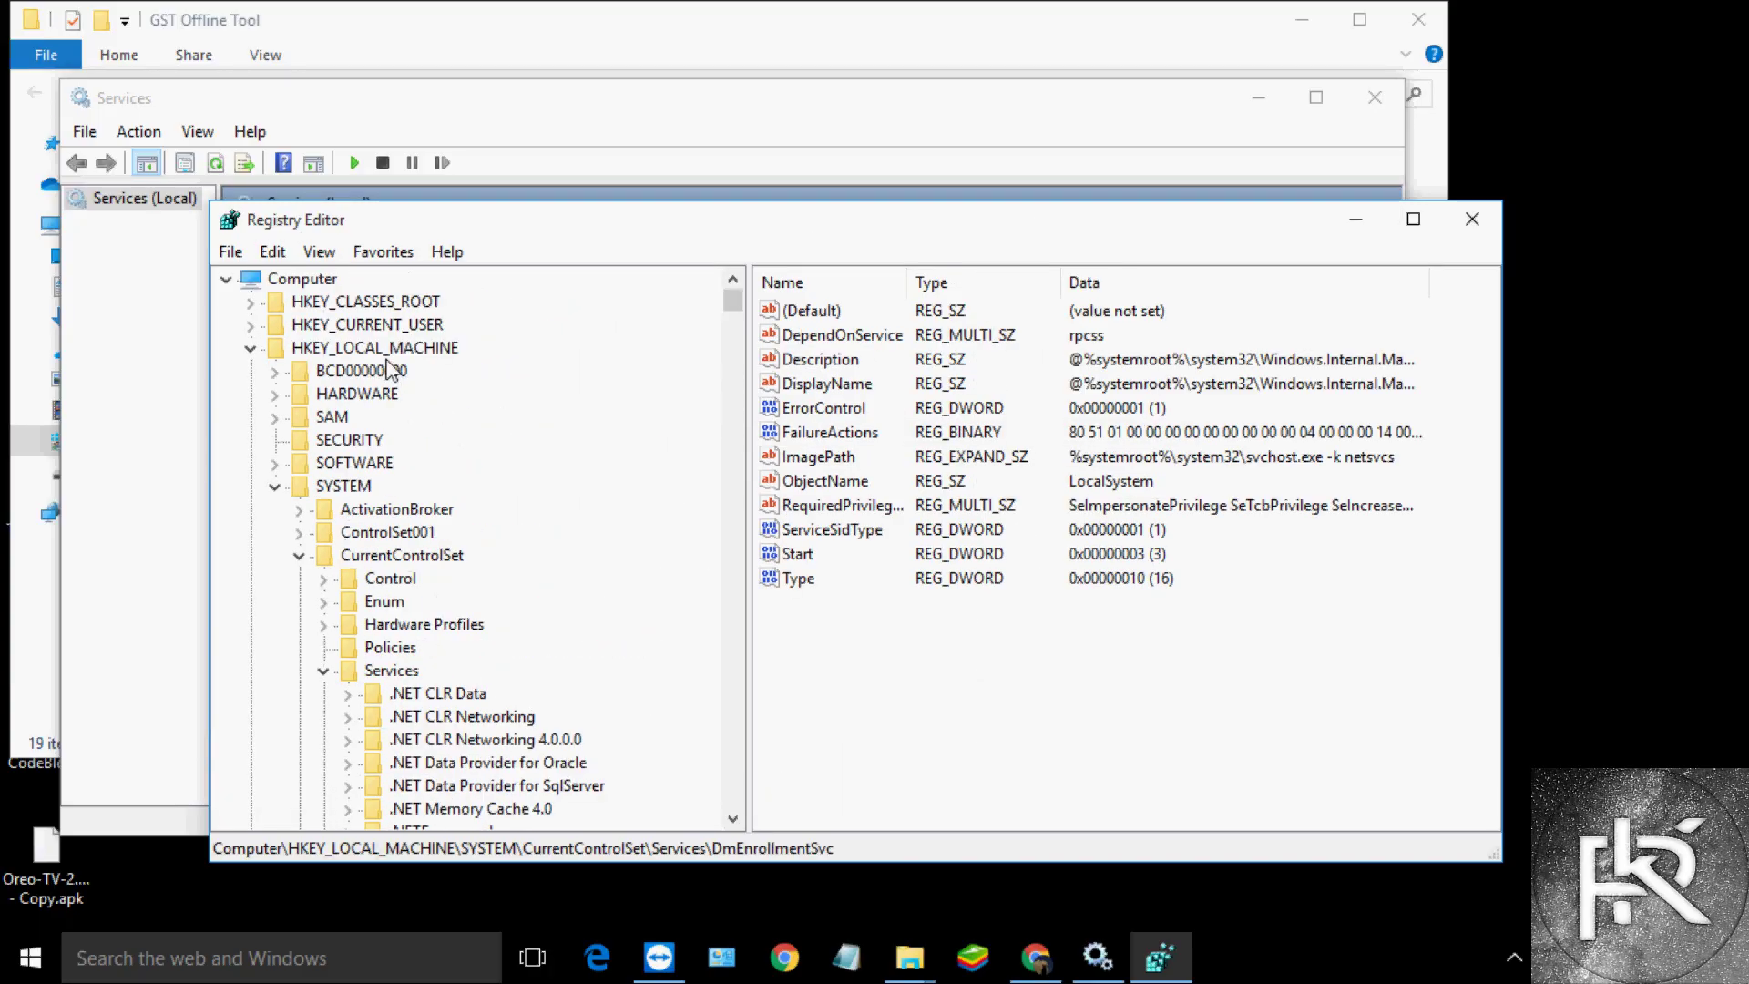
pyautogui.click(356, 326)
pyautogui.click(251, 348)
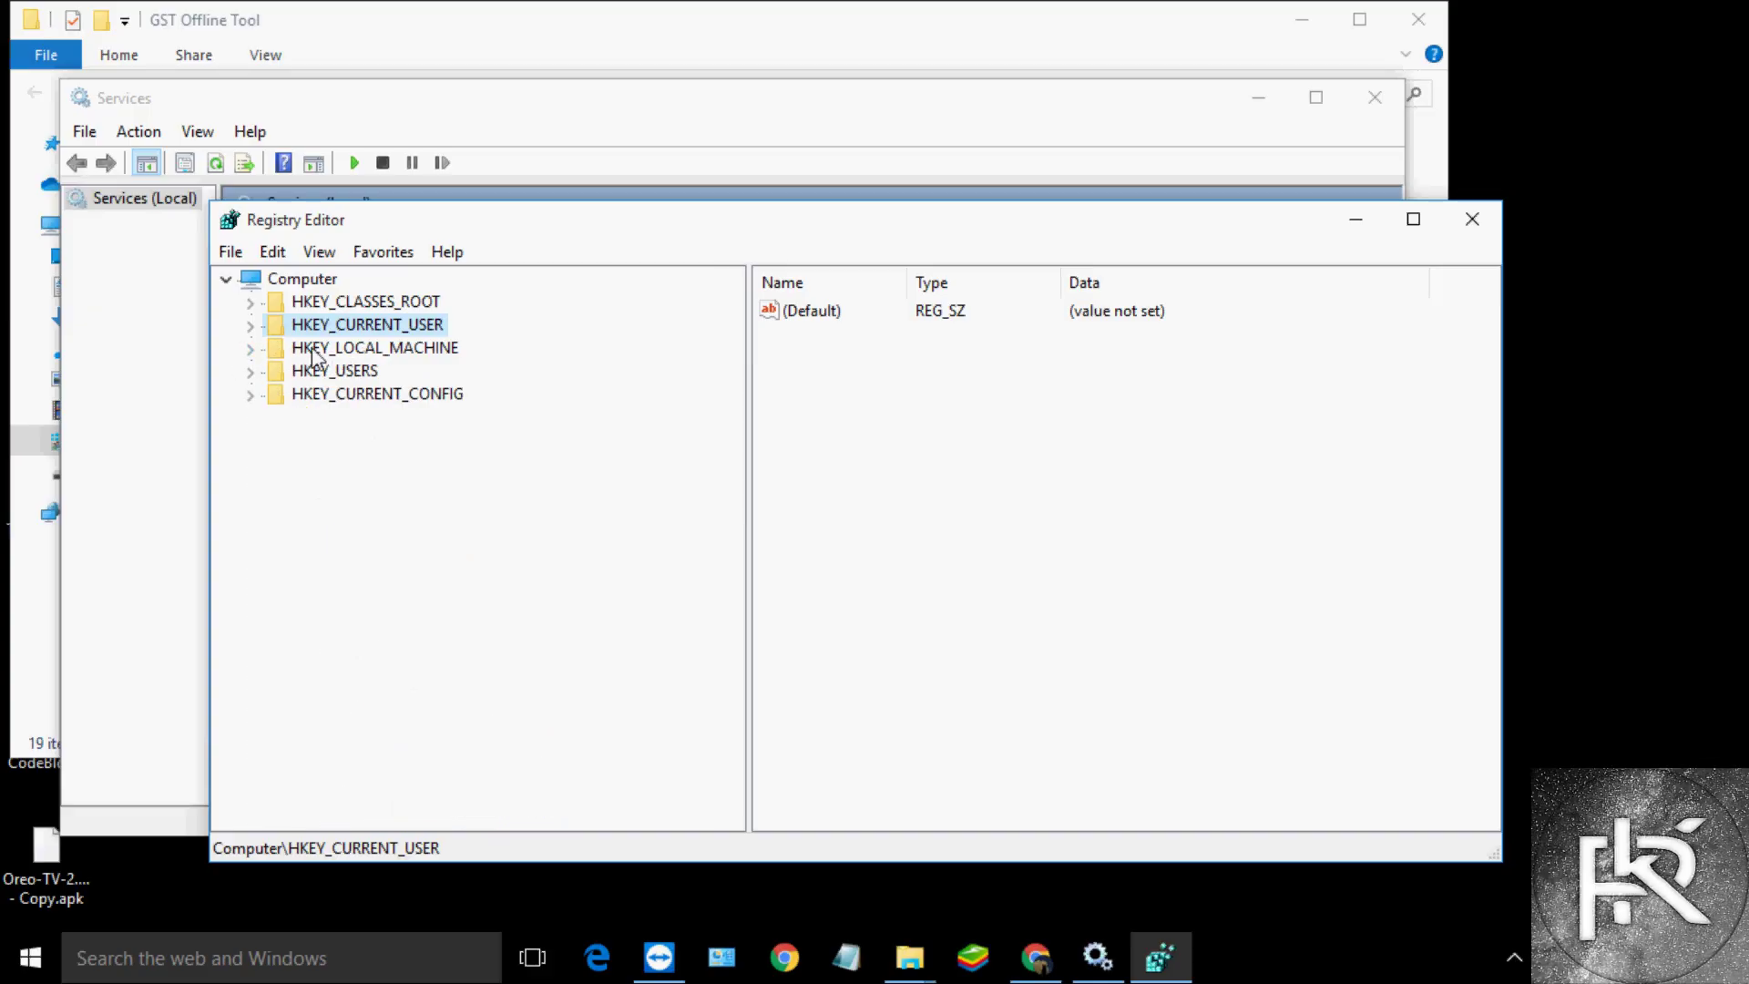
pyautogui.click(252, 348)
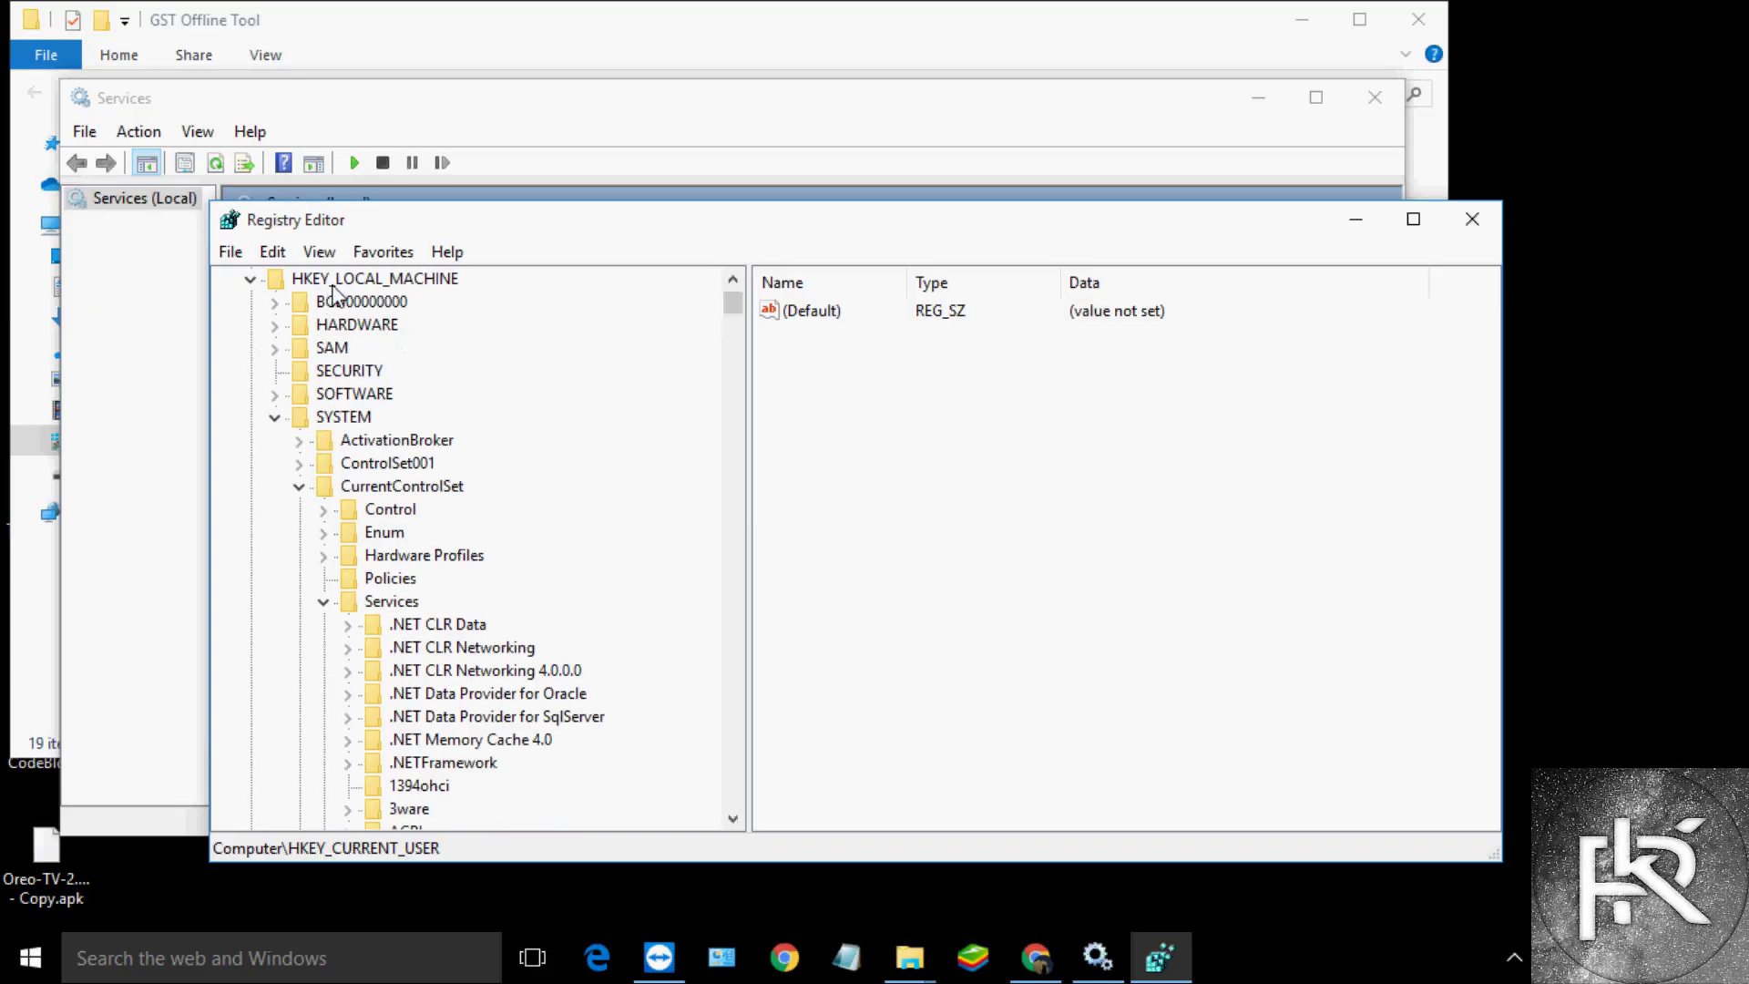
pyautogui.doubleClick(344, 416)
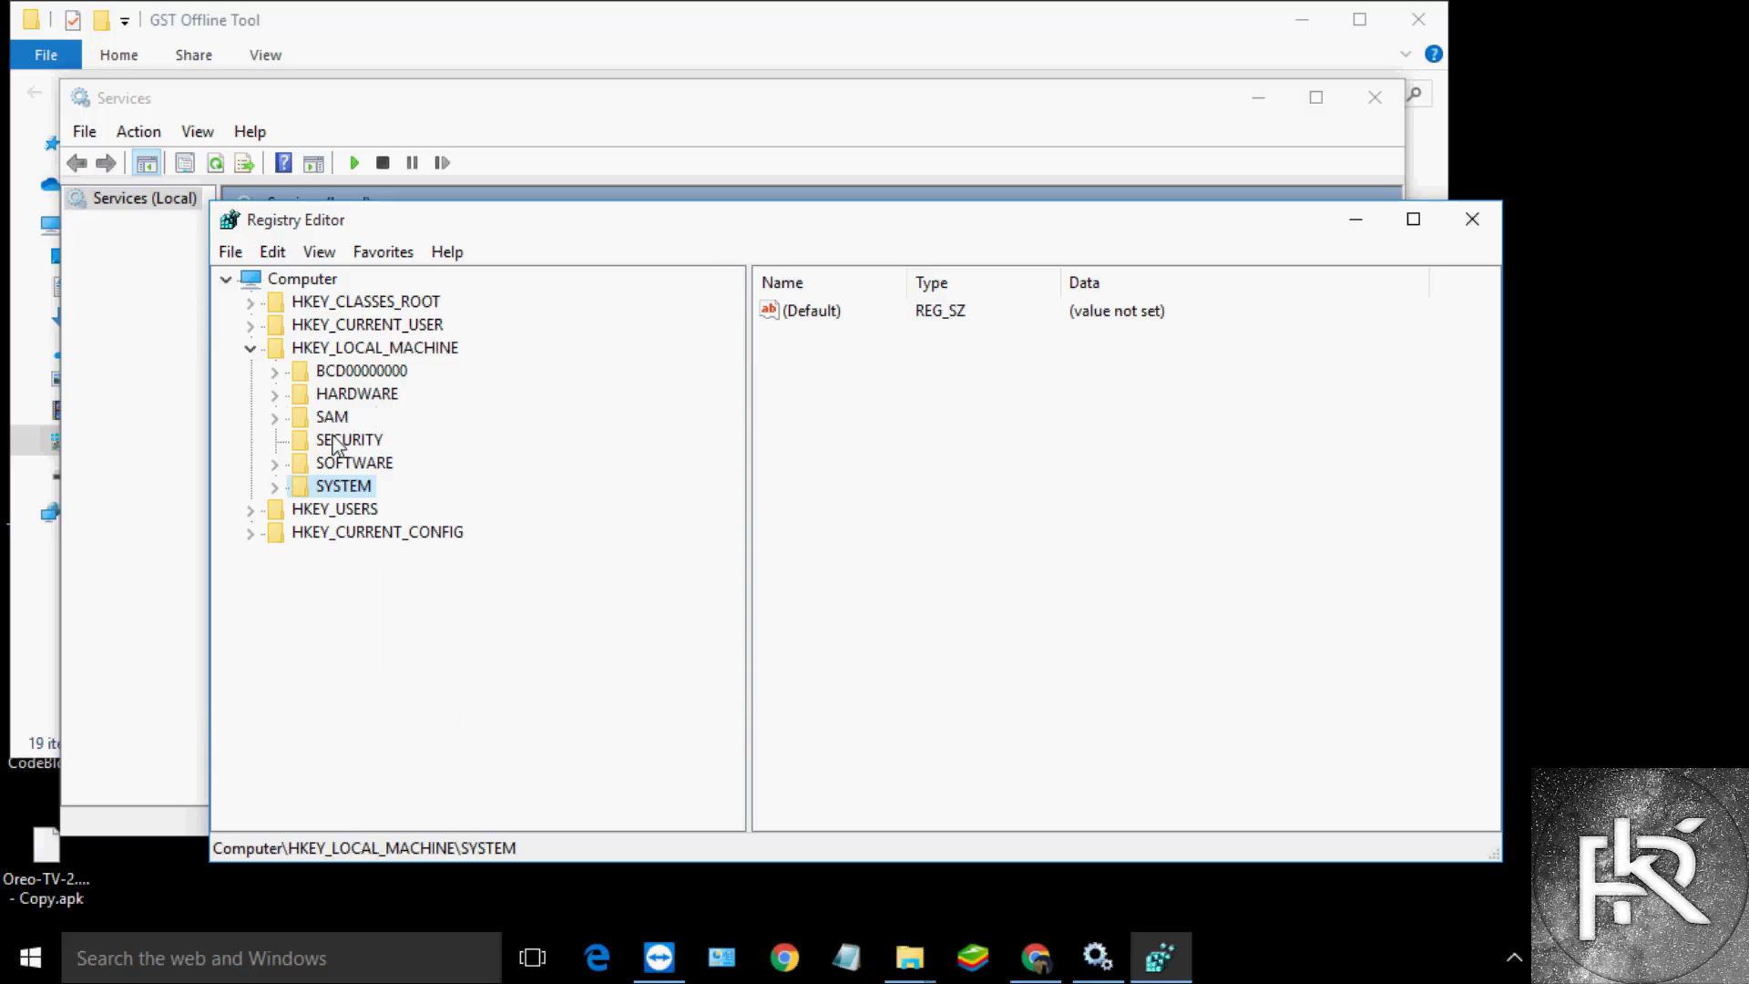
pyautogui.doubleClick(344, 486)
# Collapse and re-expand CurrentControlSet under SYSTEM and open its Services key
pyautogui.scroll(-18, 451, 545)
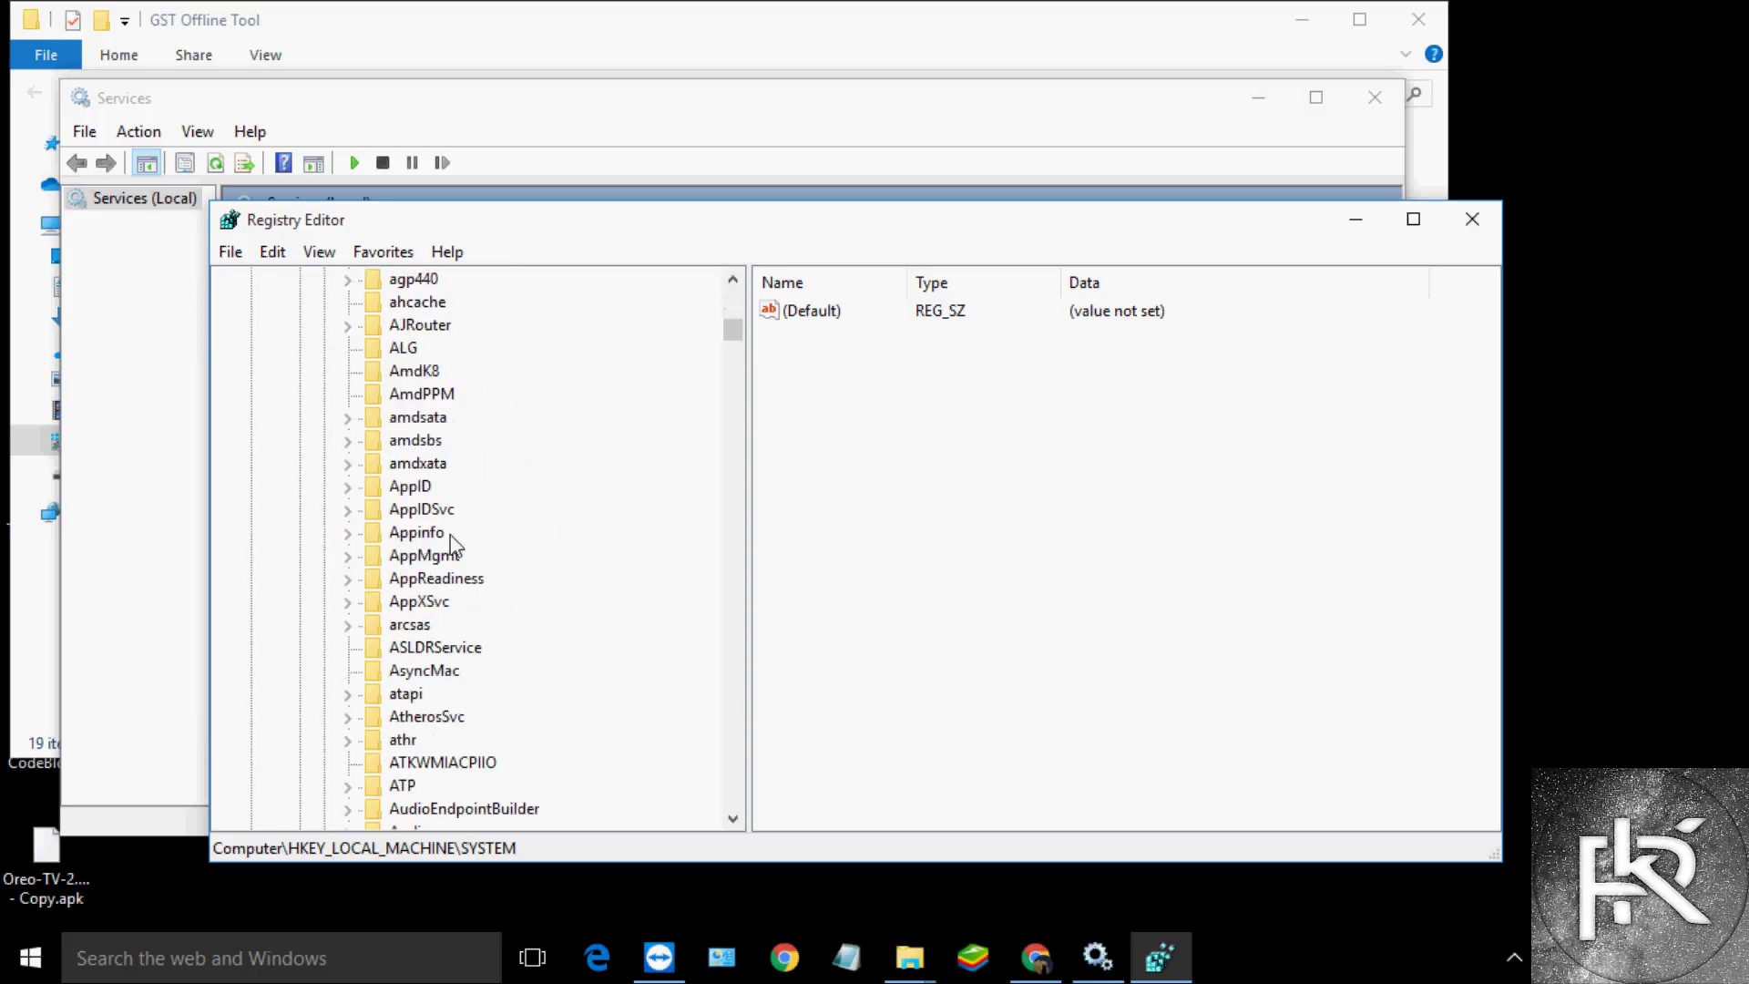
pyautogui.scroll(-6, 451, 544)
pyautogui.scroll(20, 474, 528)
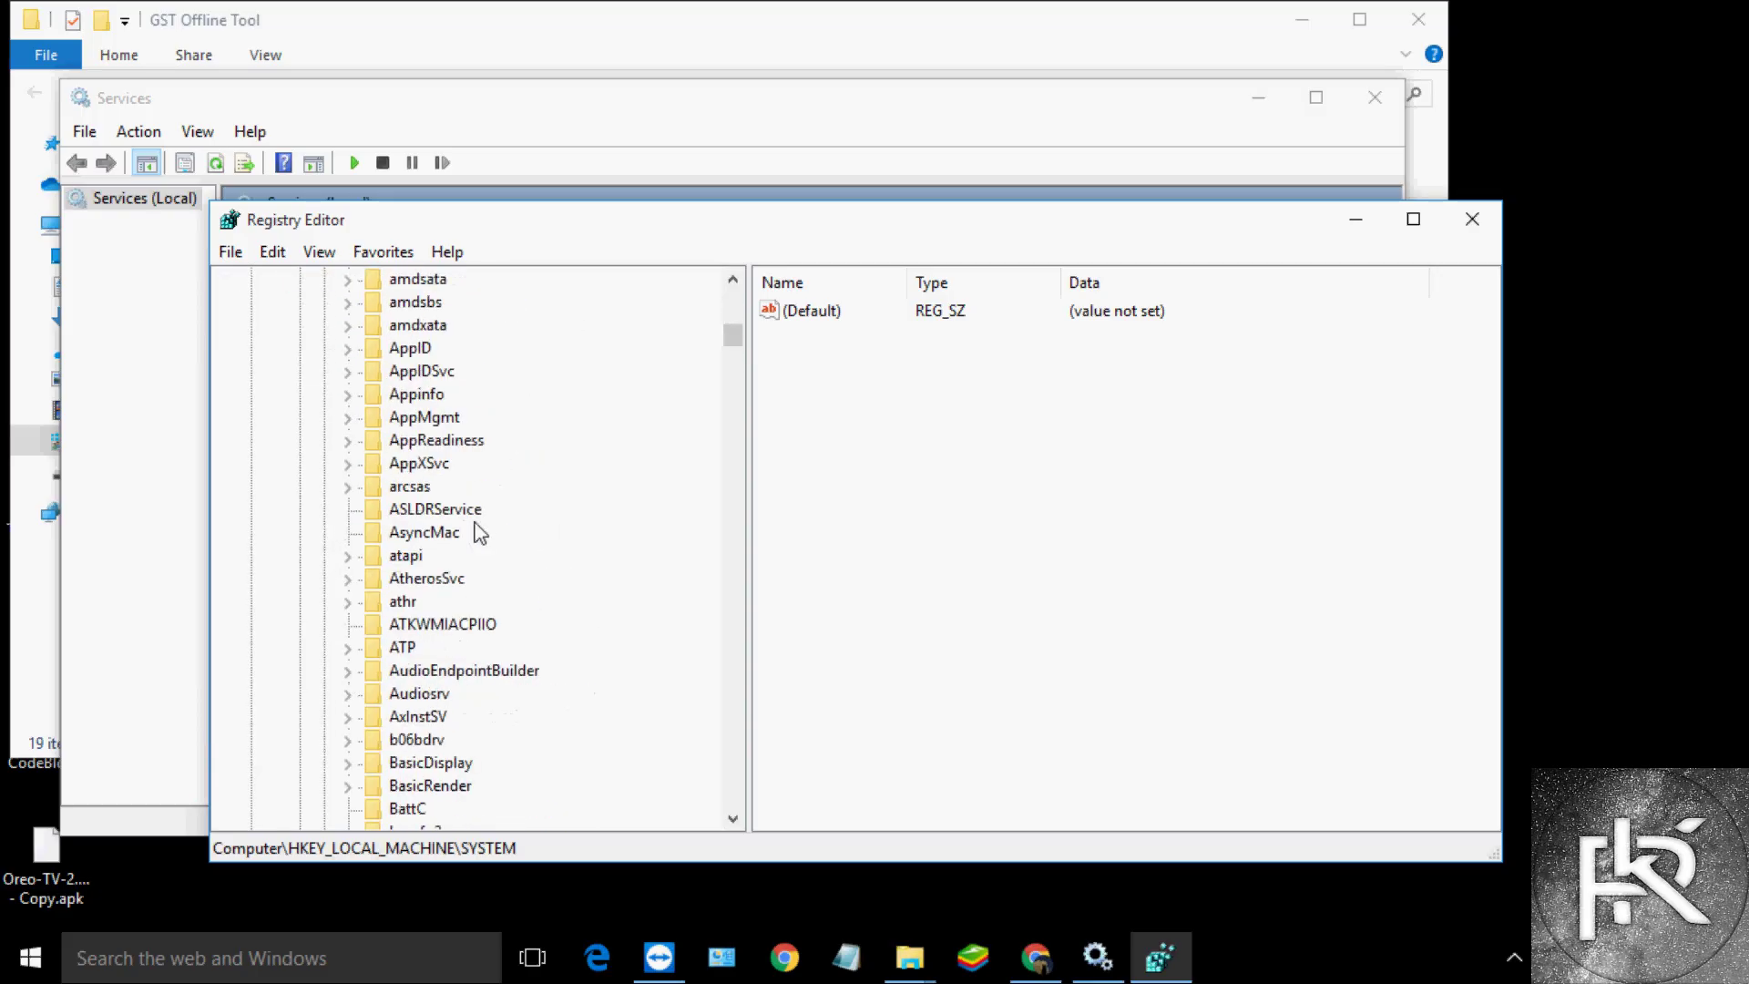
pyautogui.scroll(4, 474, 524)
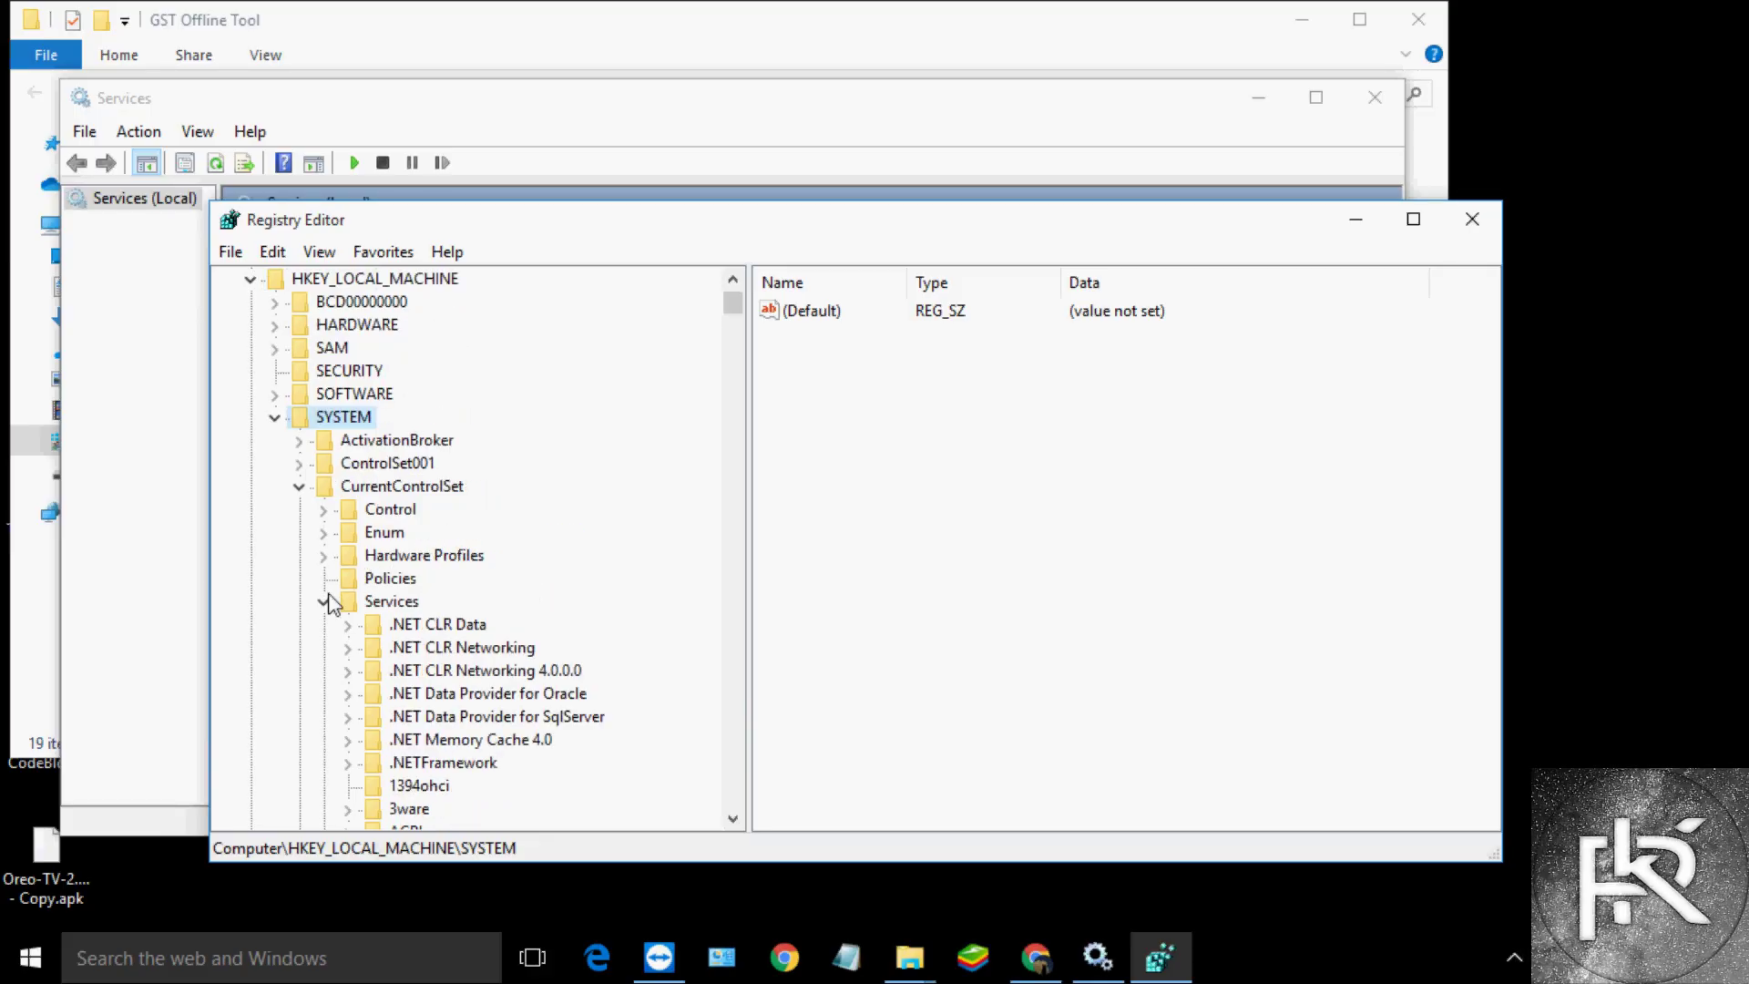
pyautogui.click(368, 490)
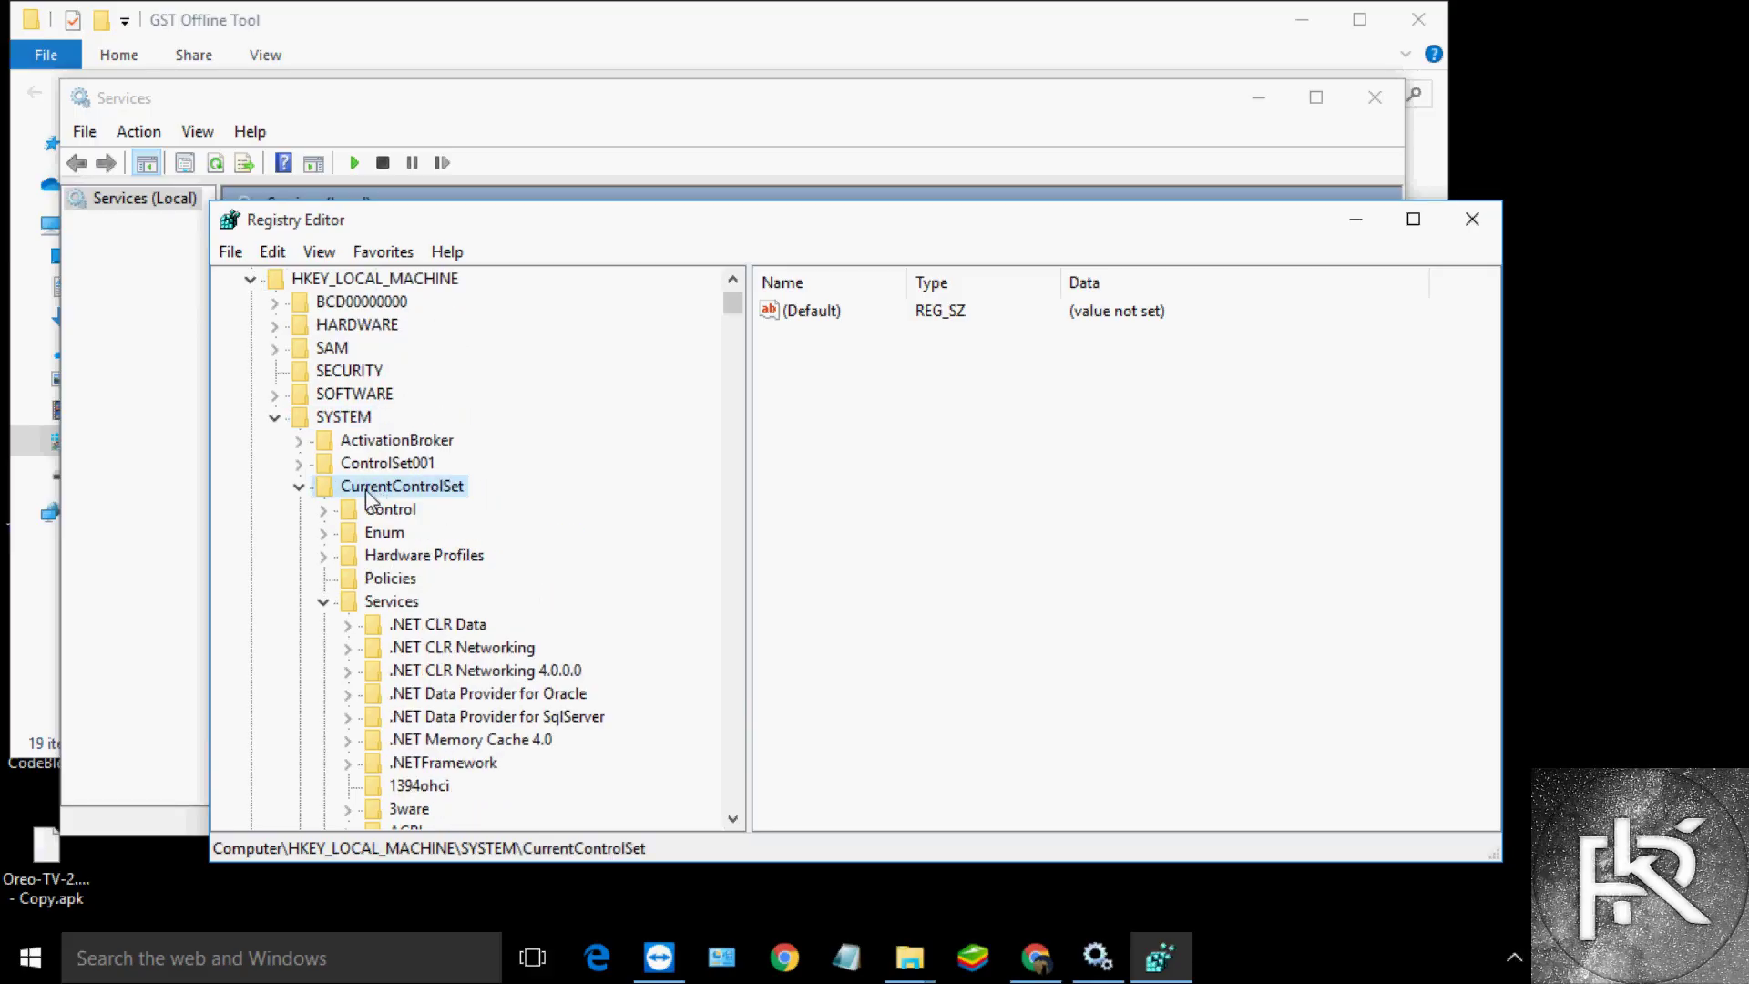
pyautogui.click(300, 487)
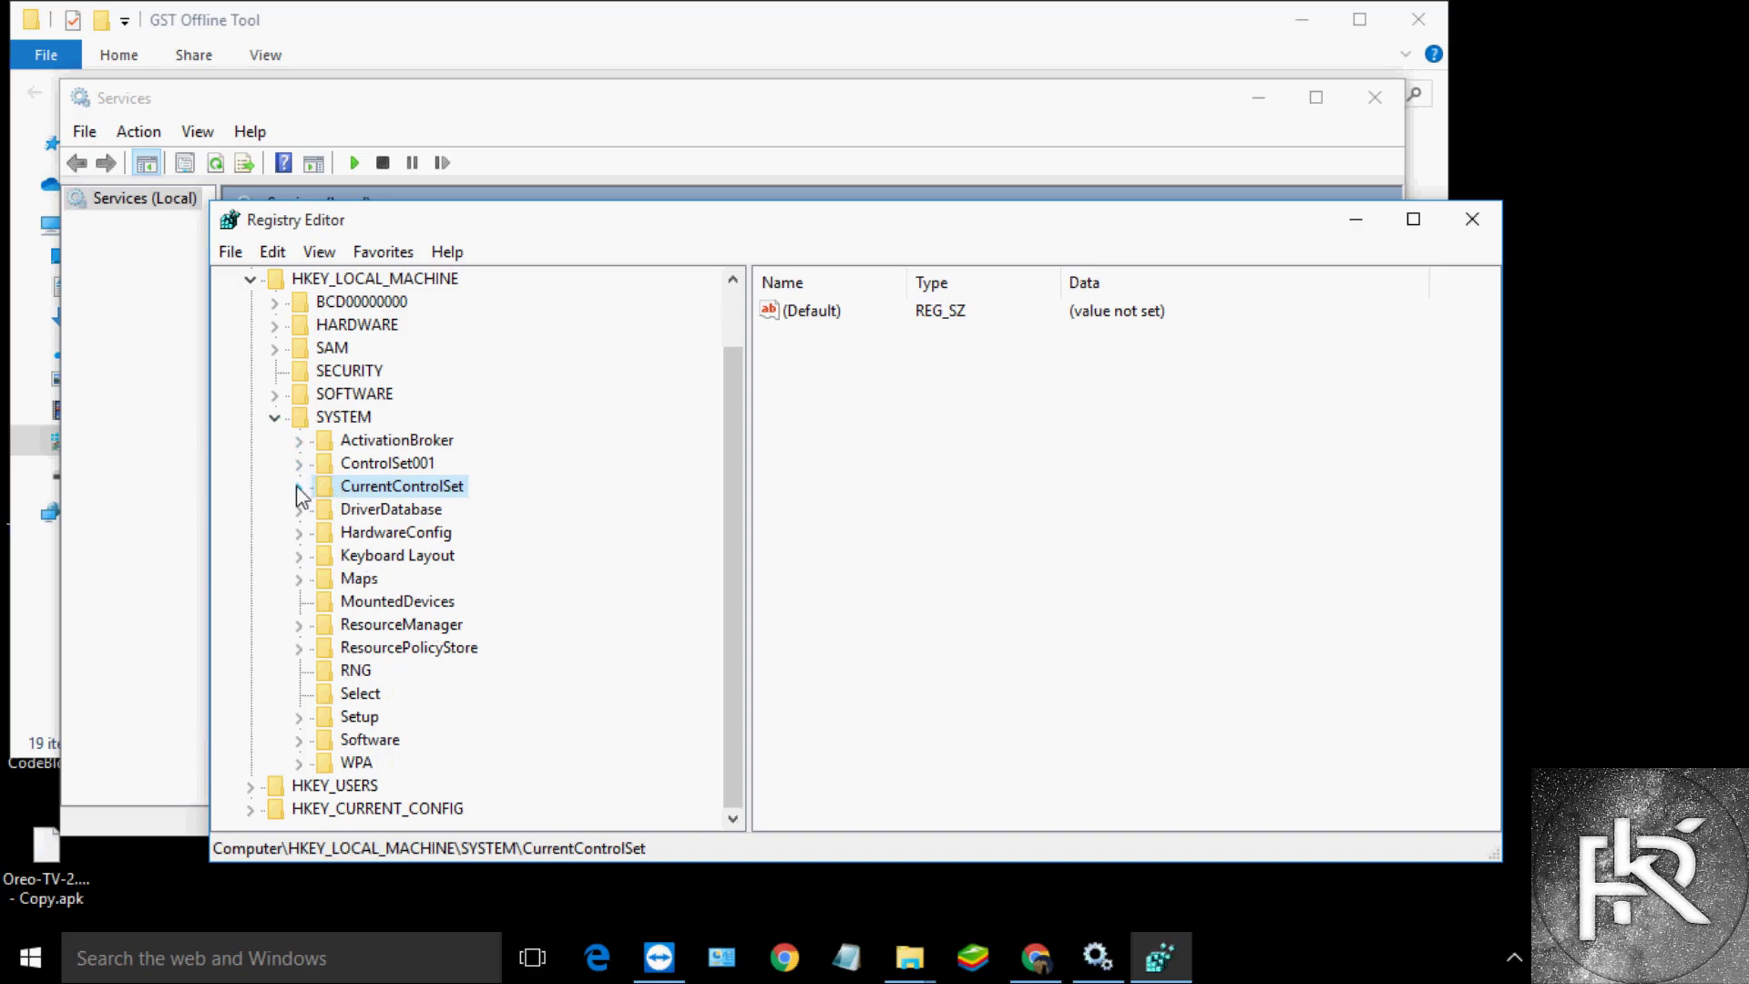
pyautogui.click(298, 489)
pyautogui.click(326, 391)
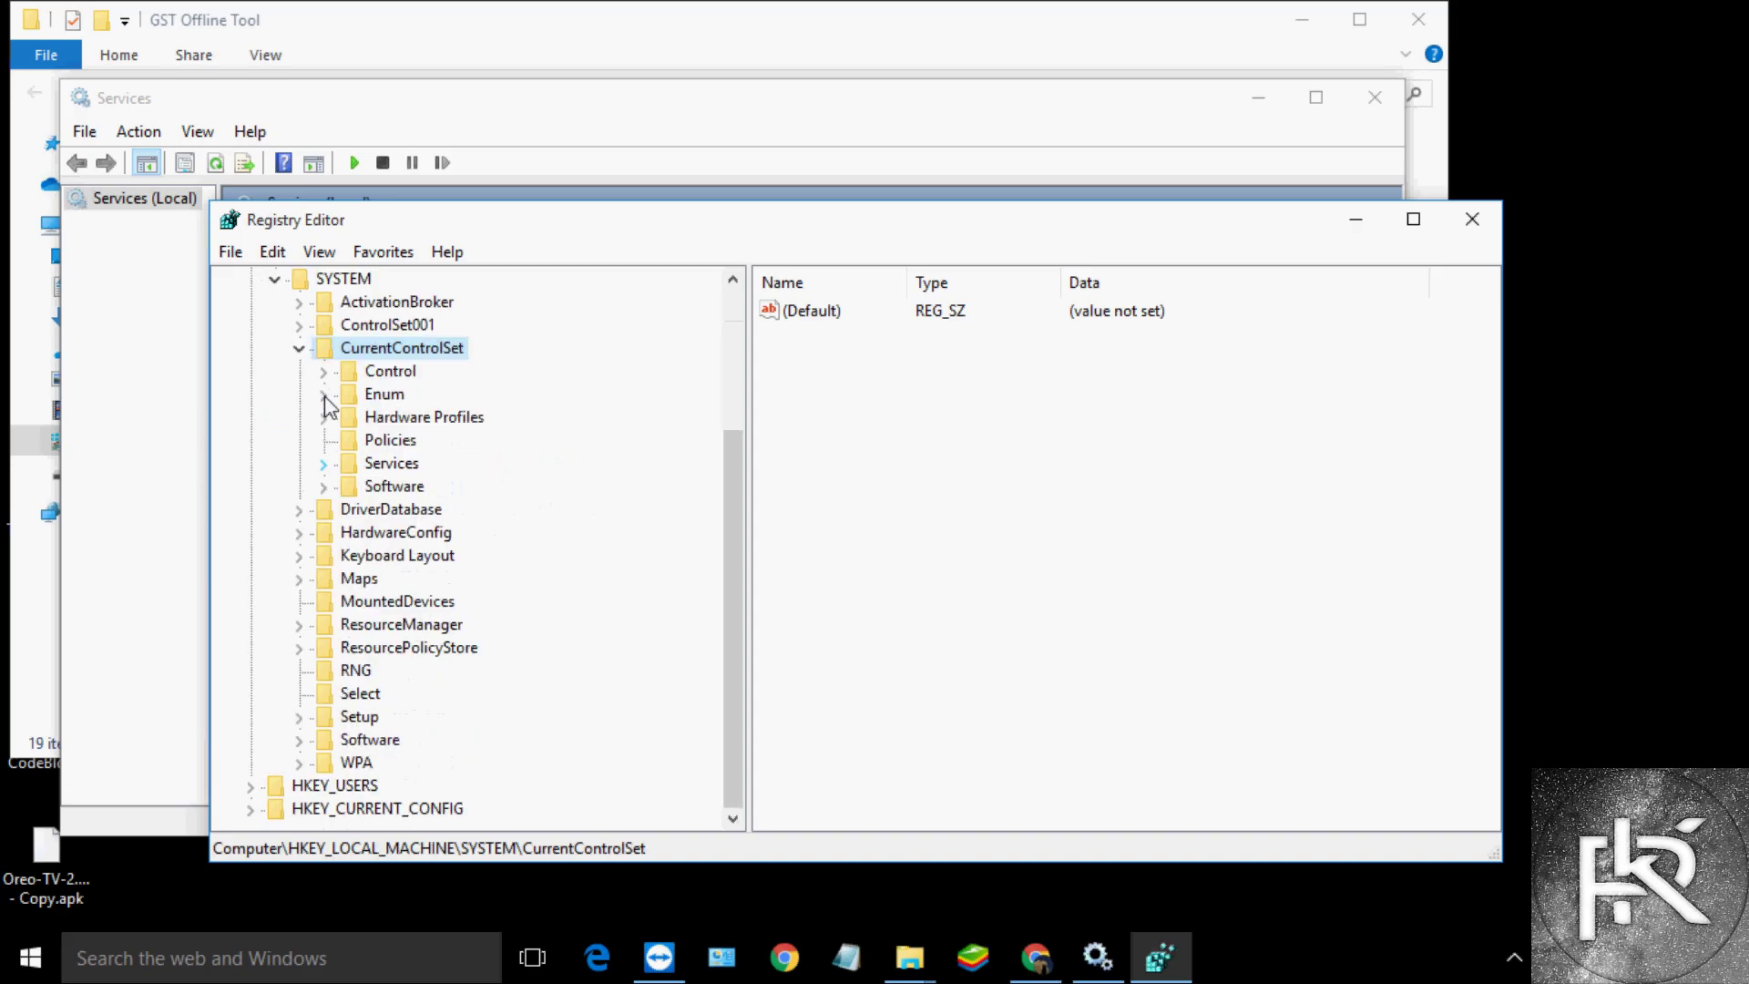
pyautogui.doubleClick(381, 465)
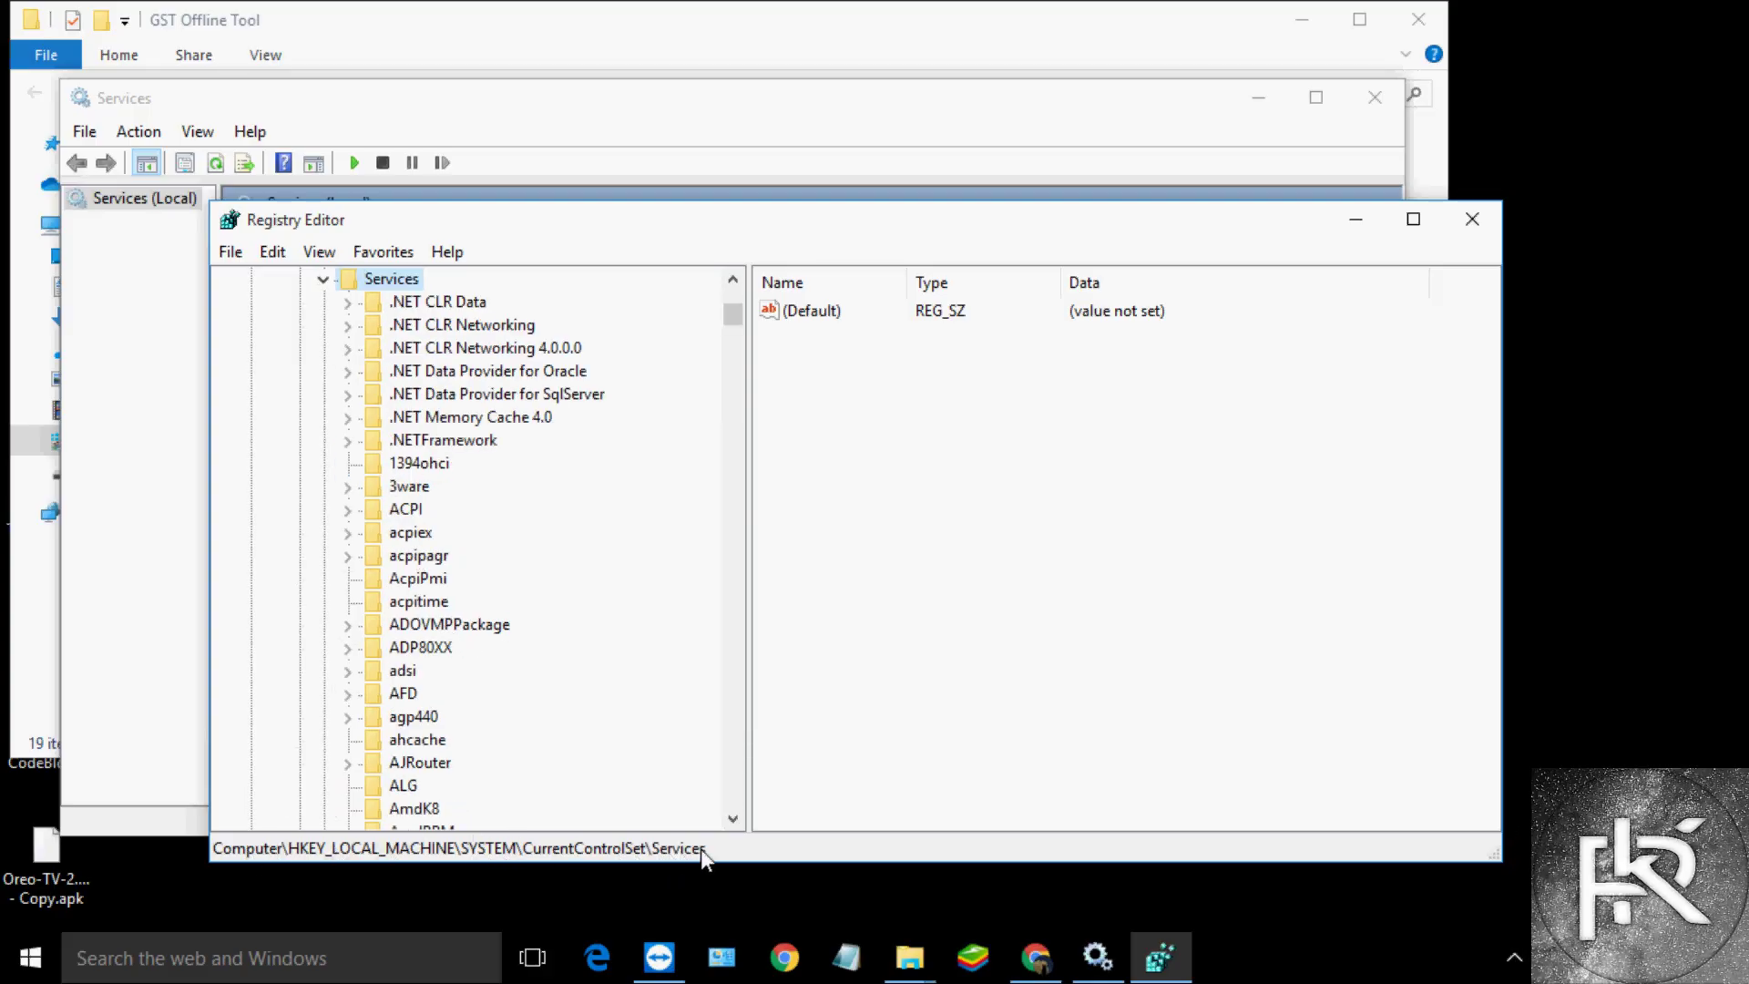
# Find the GSTOffline entries under the Services key and select GSTOffline64
pyautogui.click(424, 486)
pyautogui.write('gst')
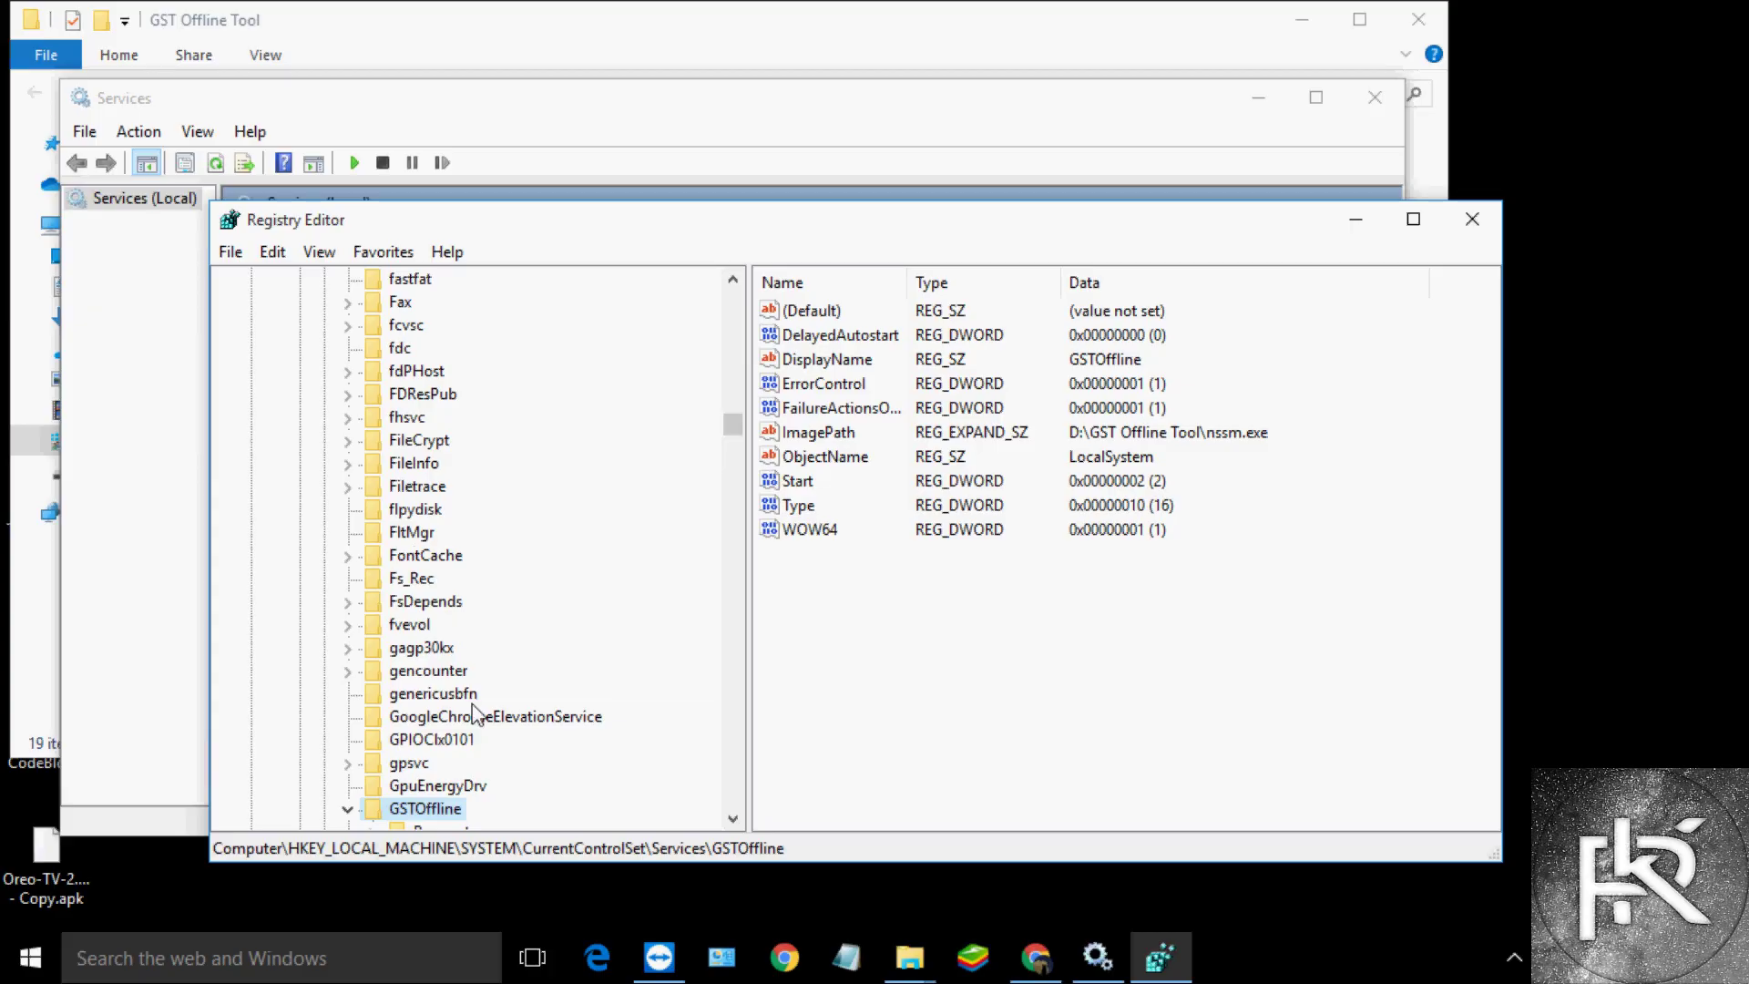
pyautogui.scroll(-2, 438, 784)
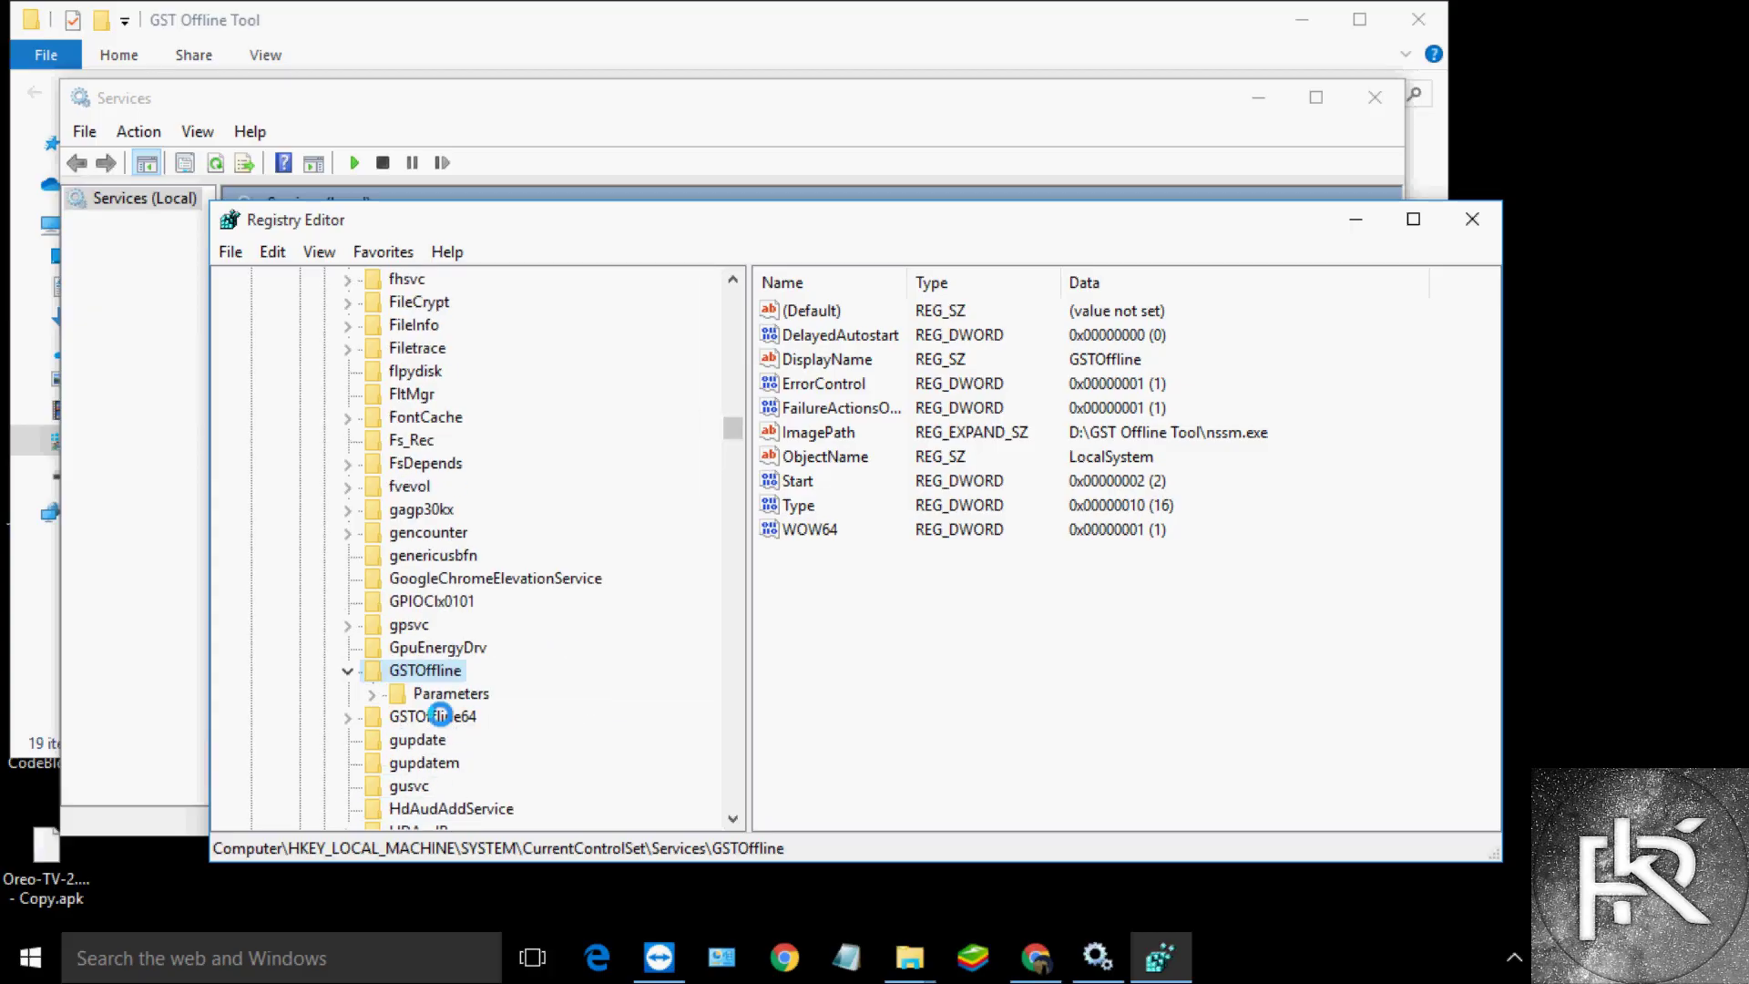
pyautogui.click(443, 720)
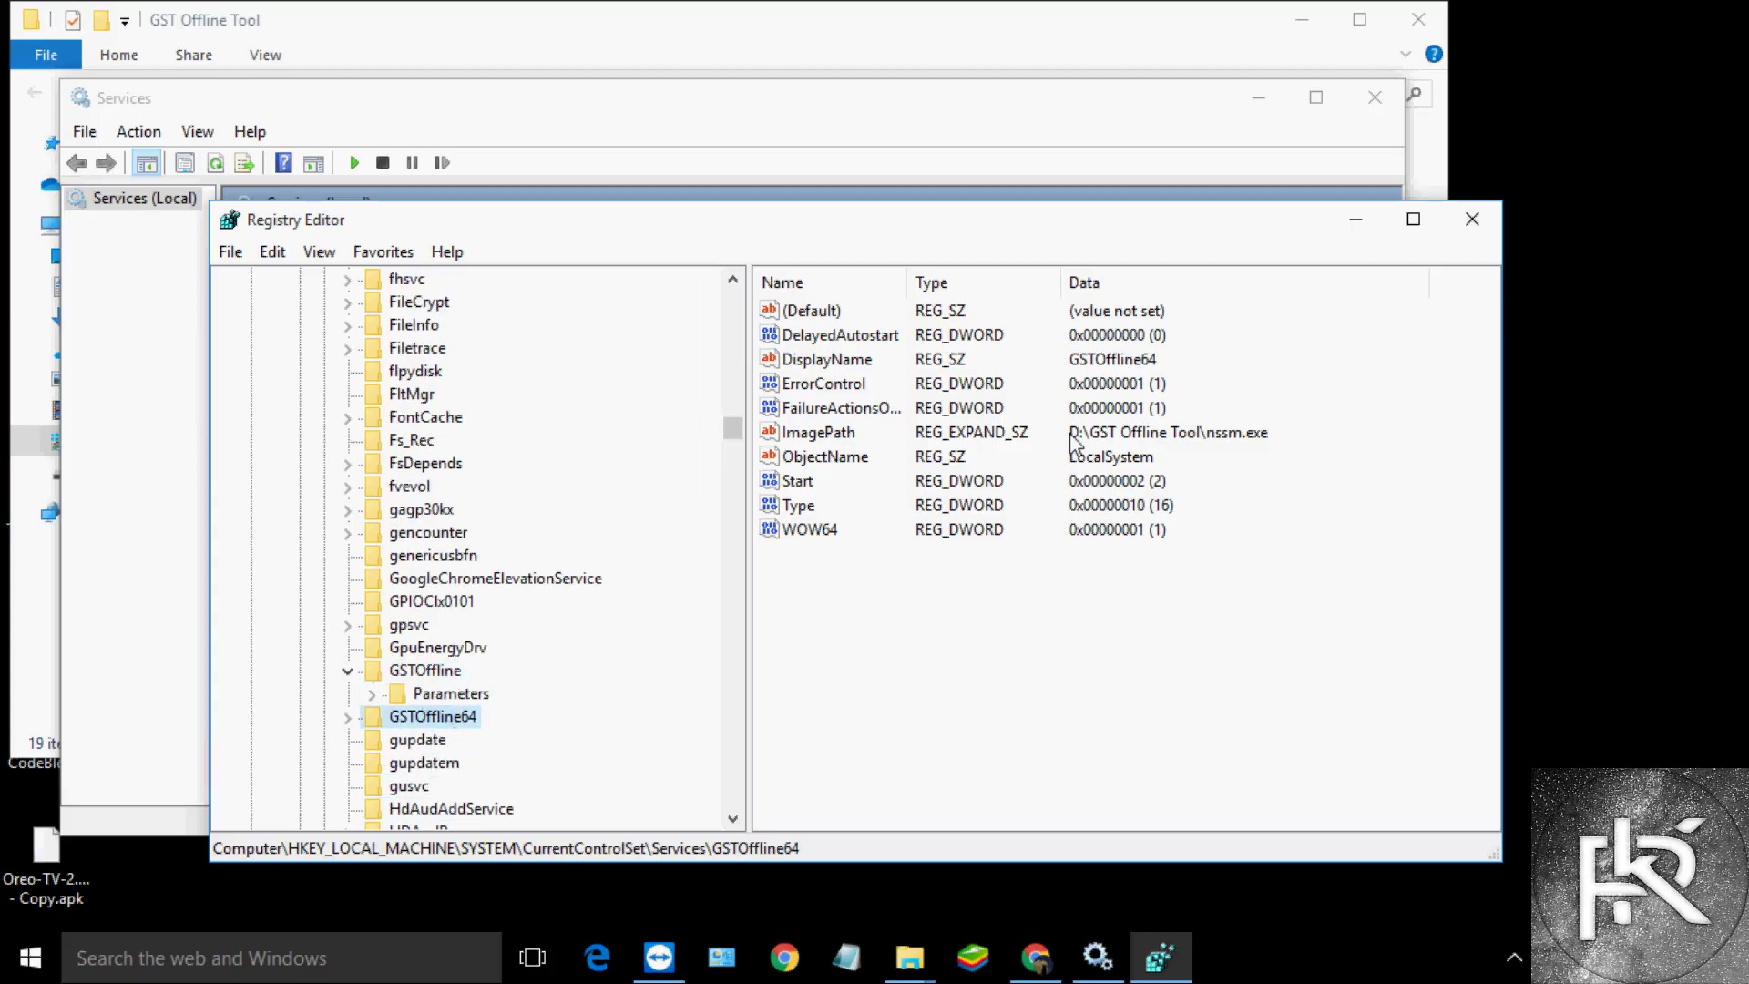
# Open GSTOffline64's ImagePath value for editing and check the GST Offline Tool folder's full path in File Explorer
pyautogui.click(870, 436)
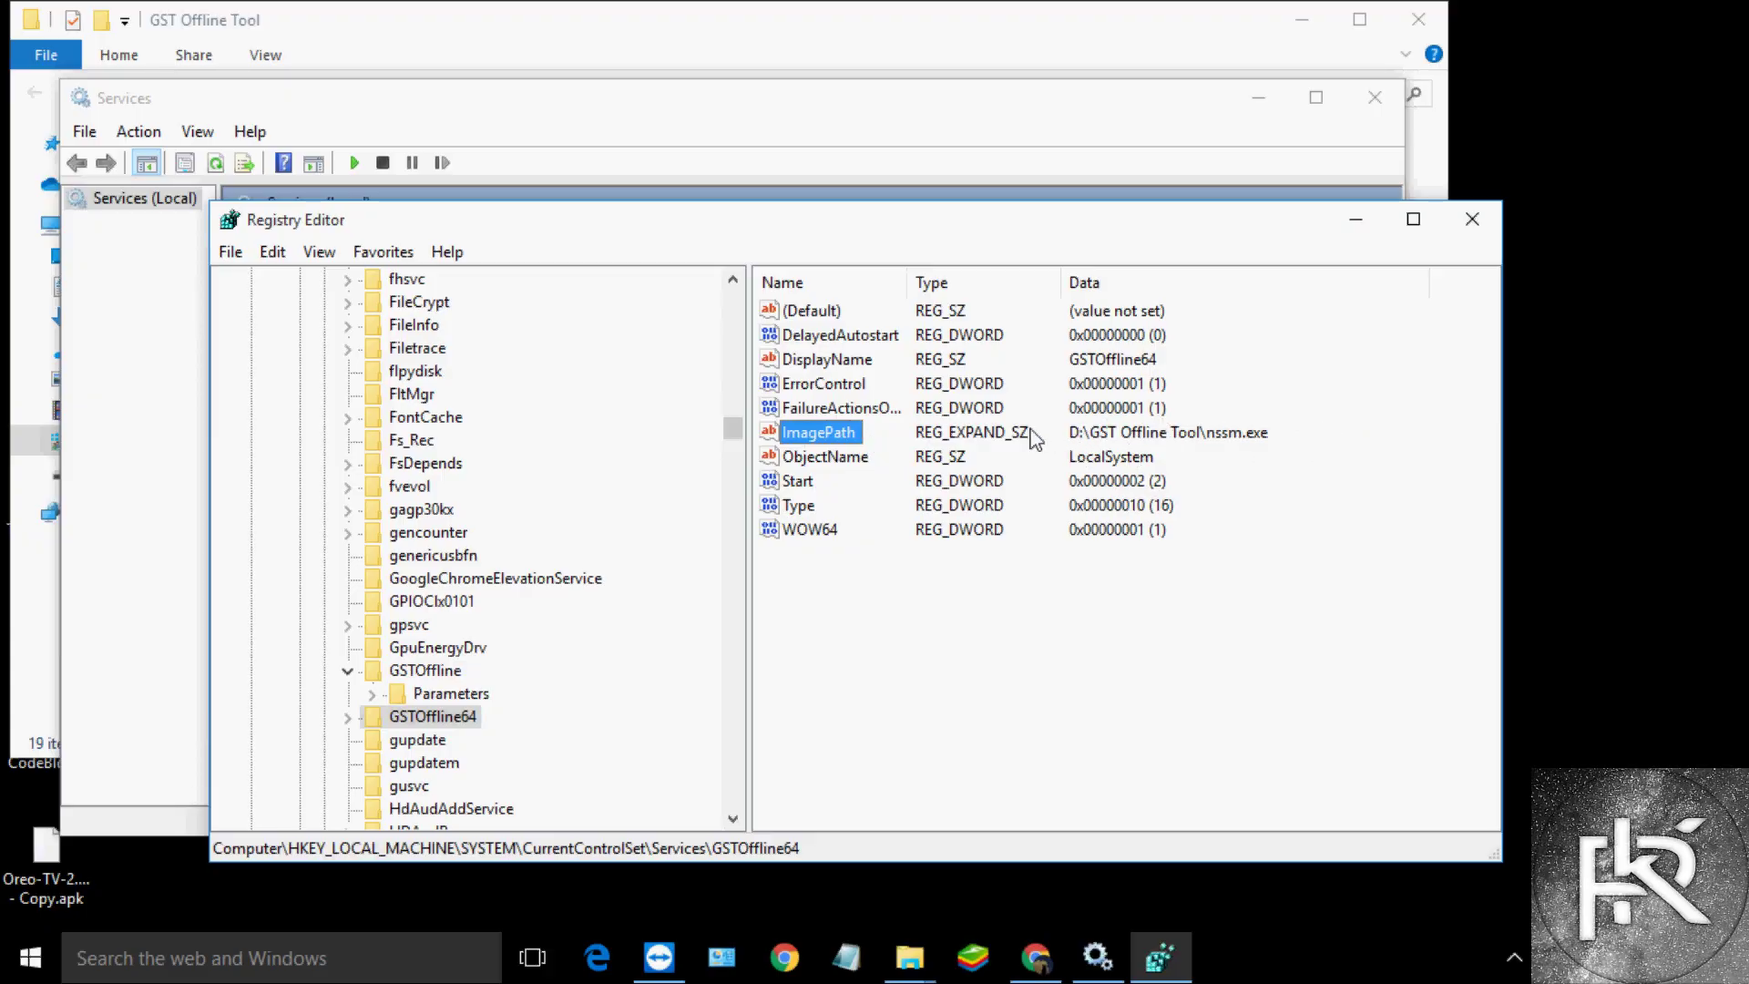
pyautogui.doubleClick(816, 441)
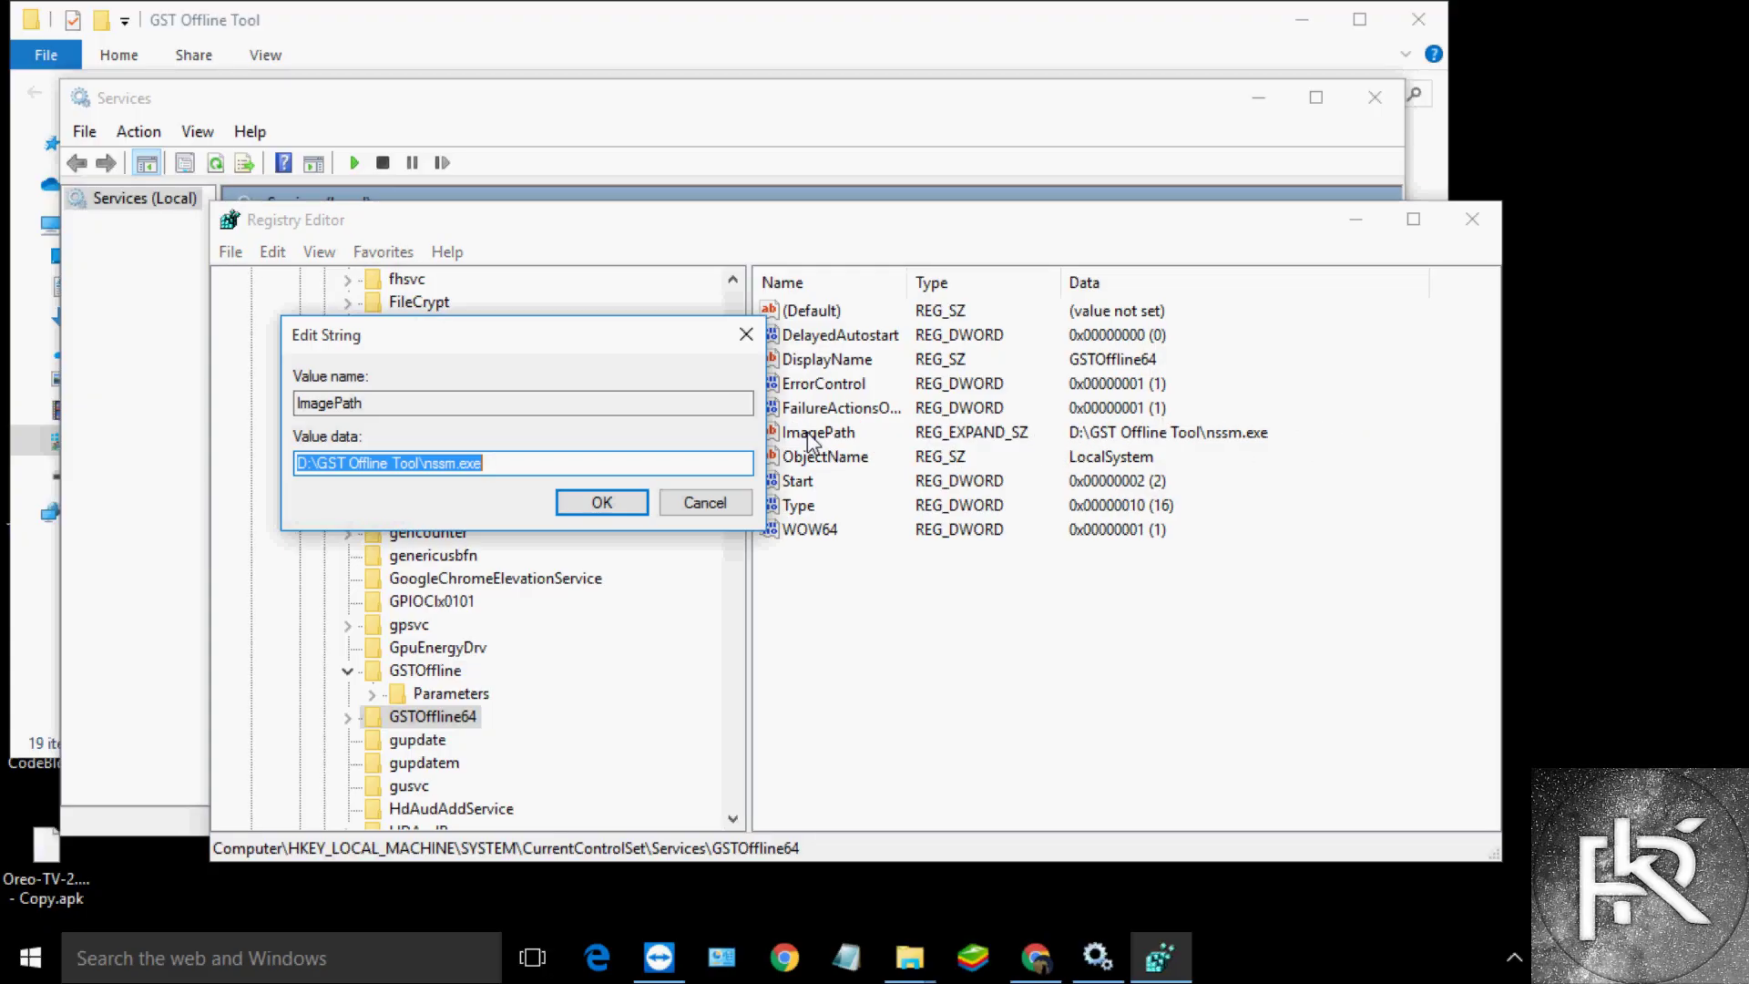
pyautogui.click(530, 465)
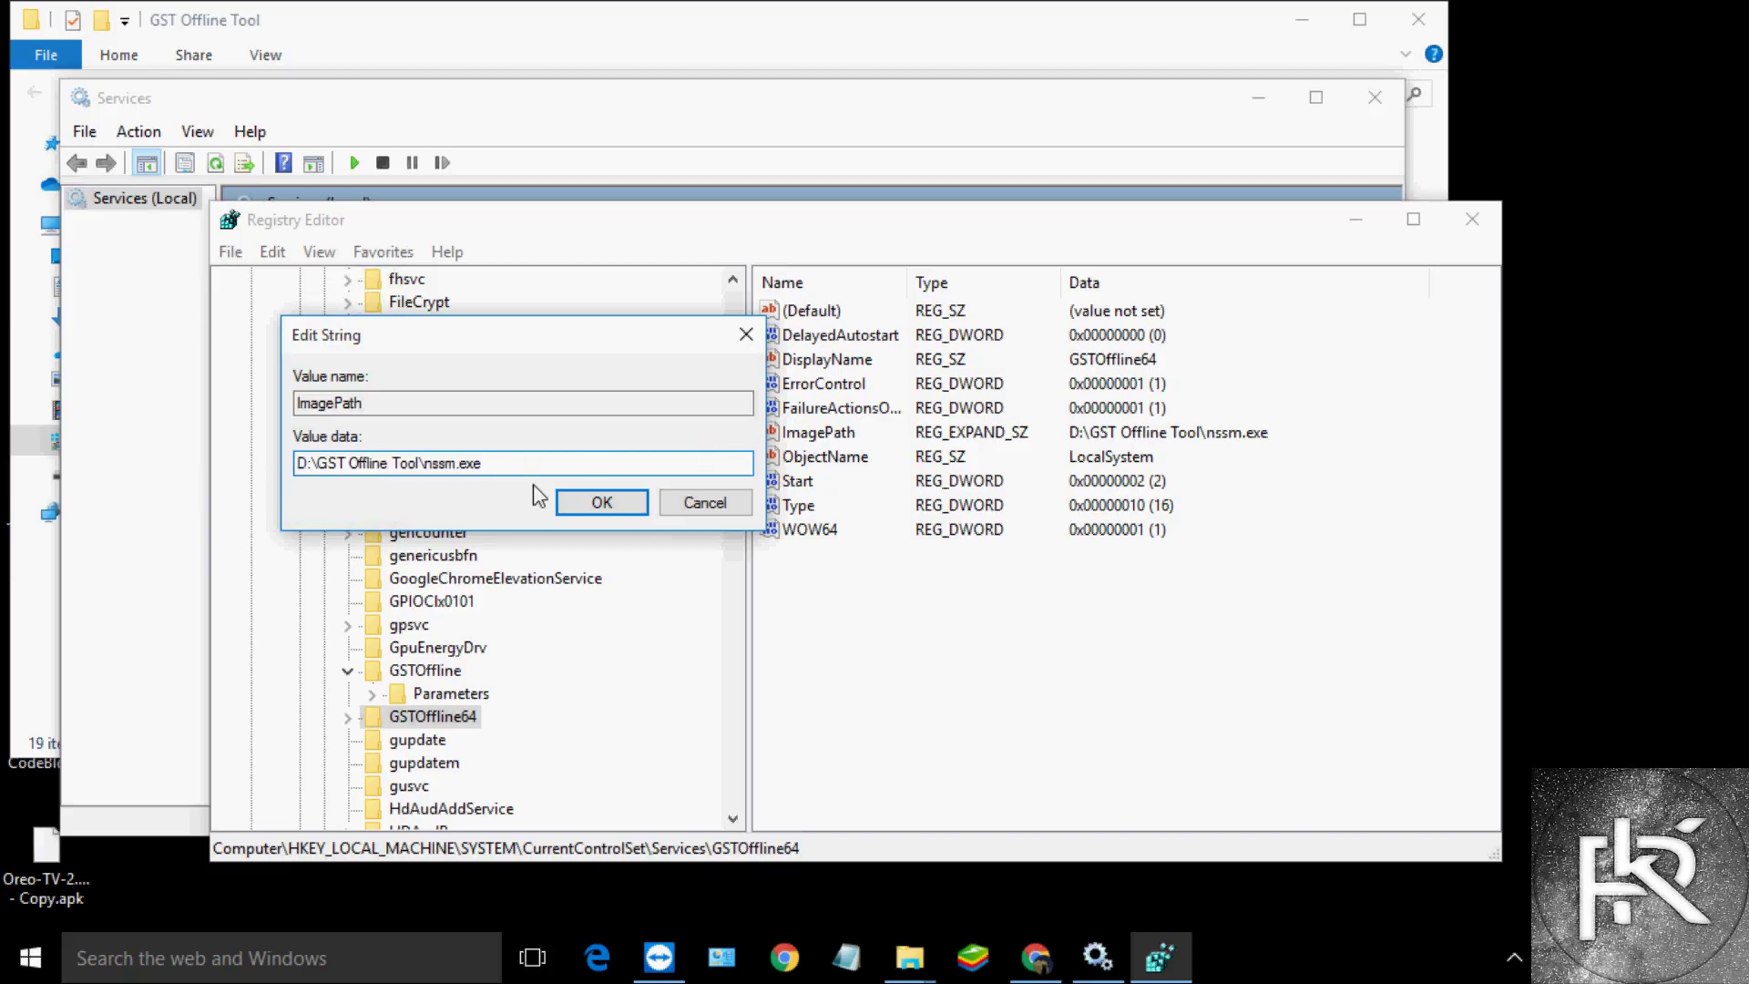
pyautogui.click(1556, 631)
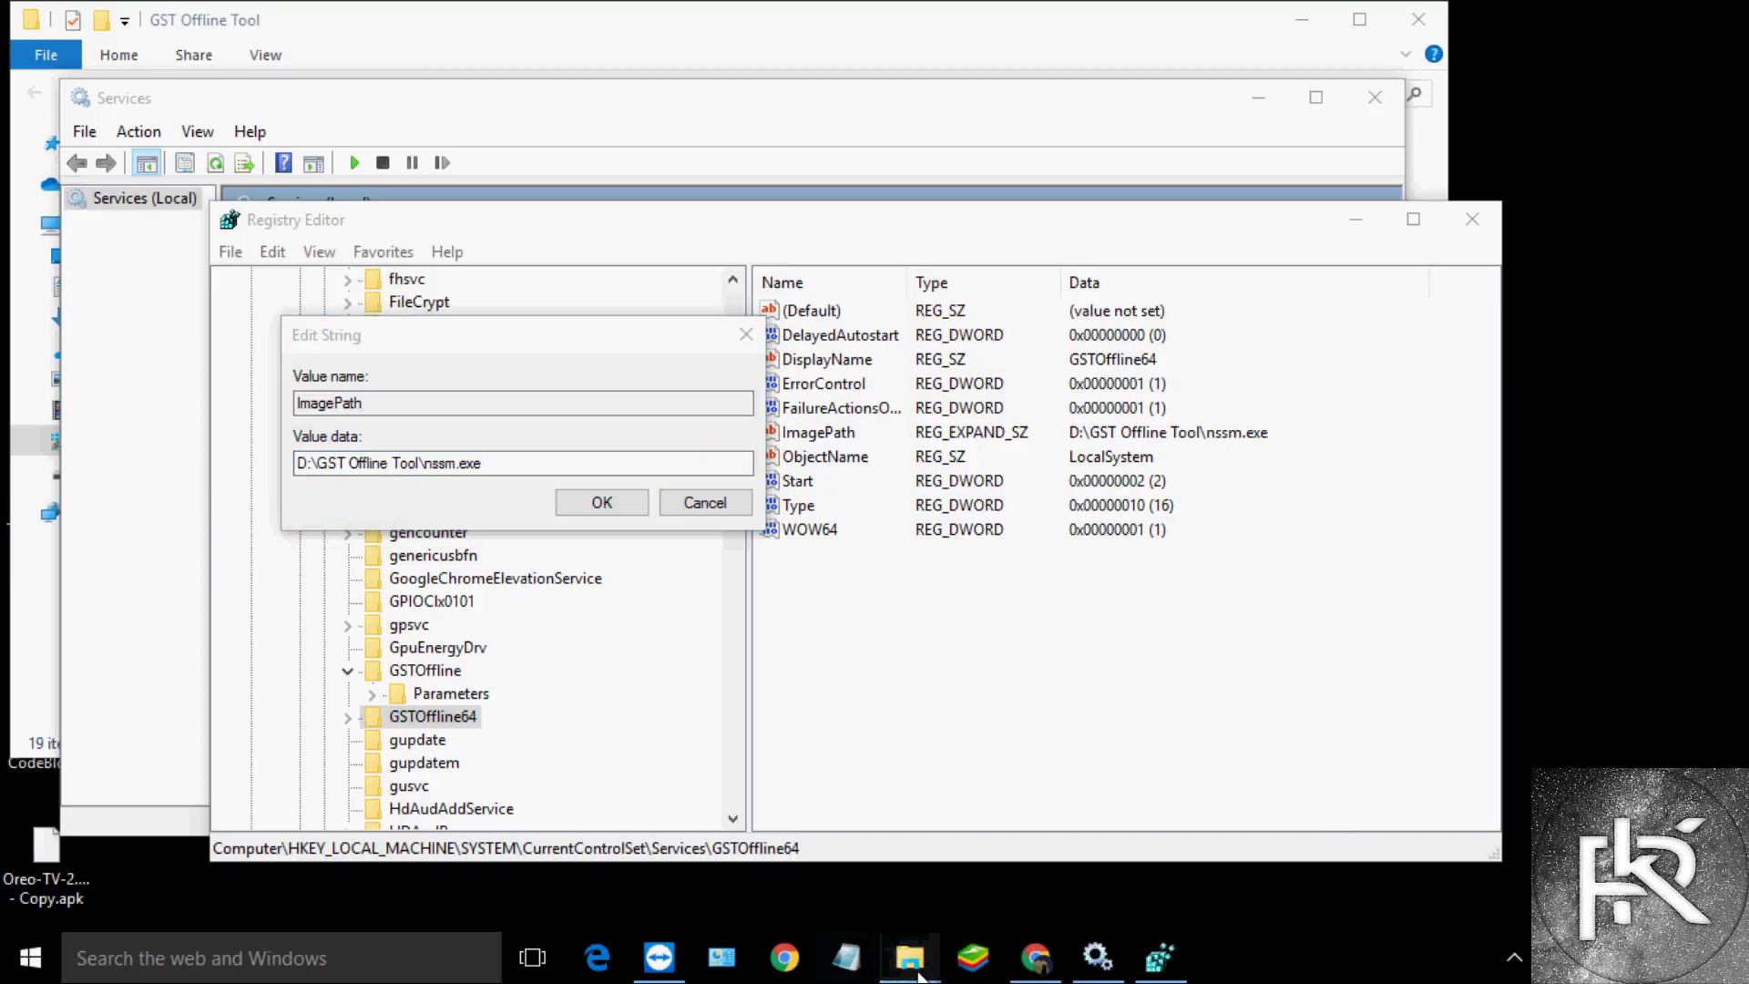
pyautogui.moveTo(909, 956)
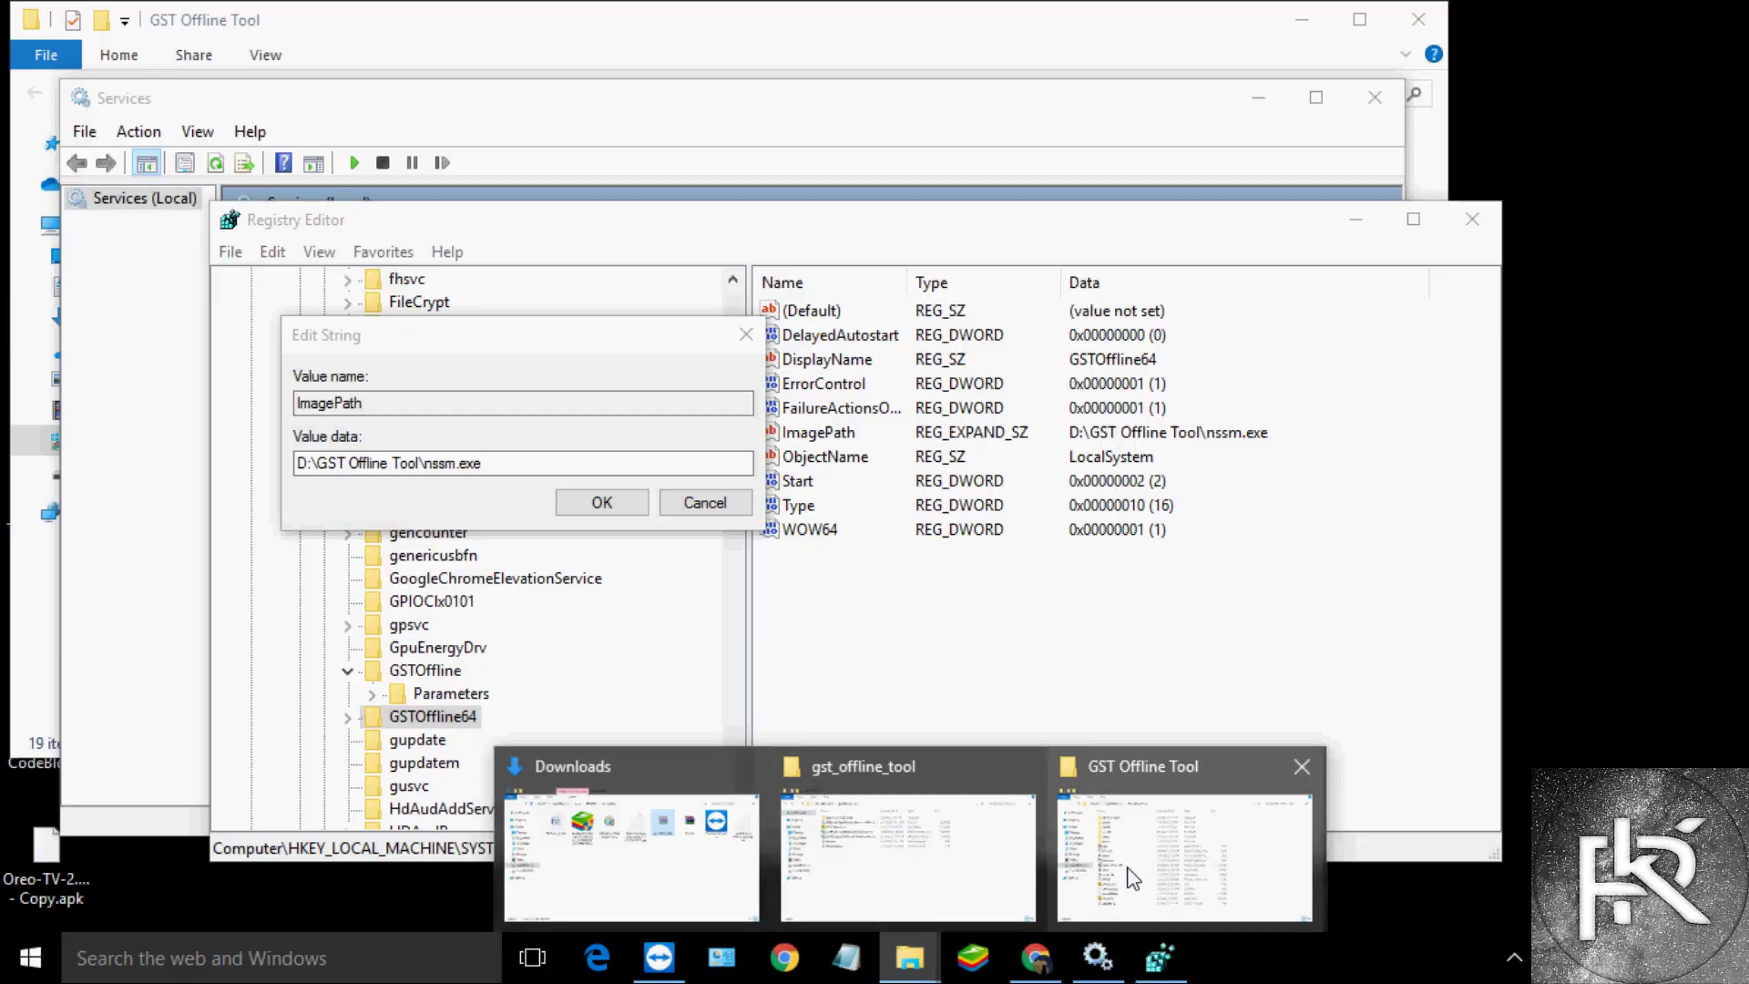
pyautogui.click(1197, 852)
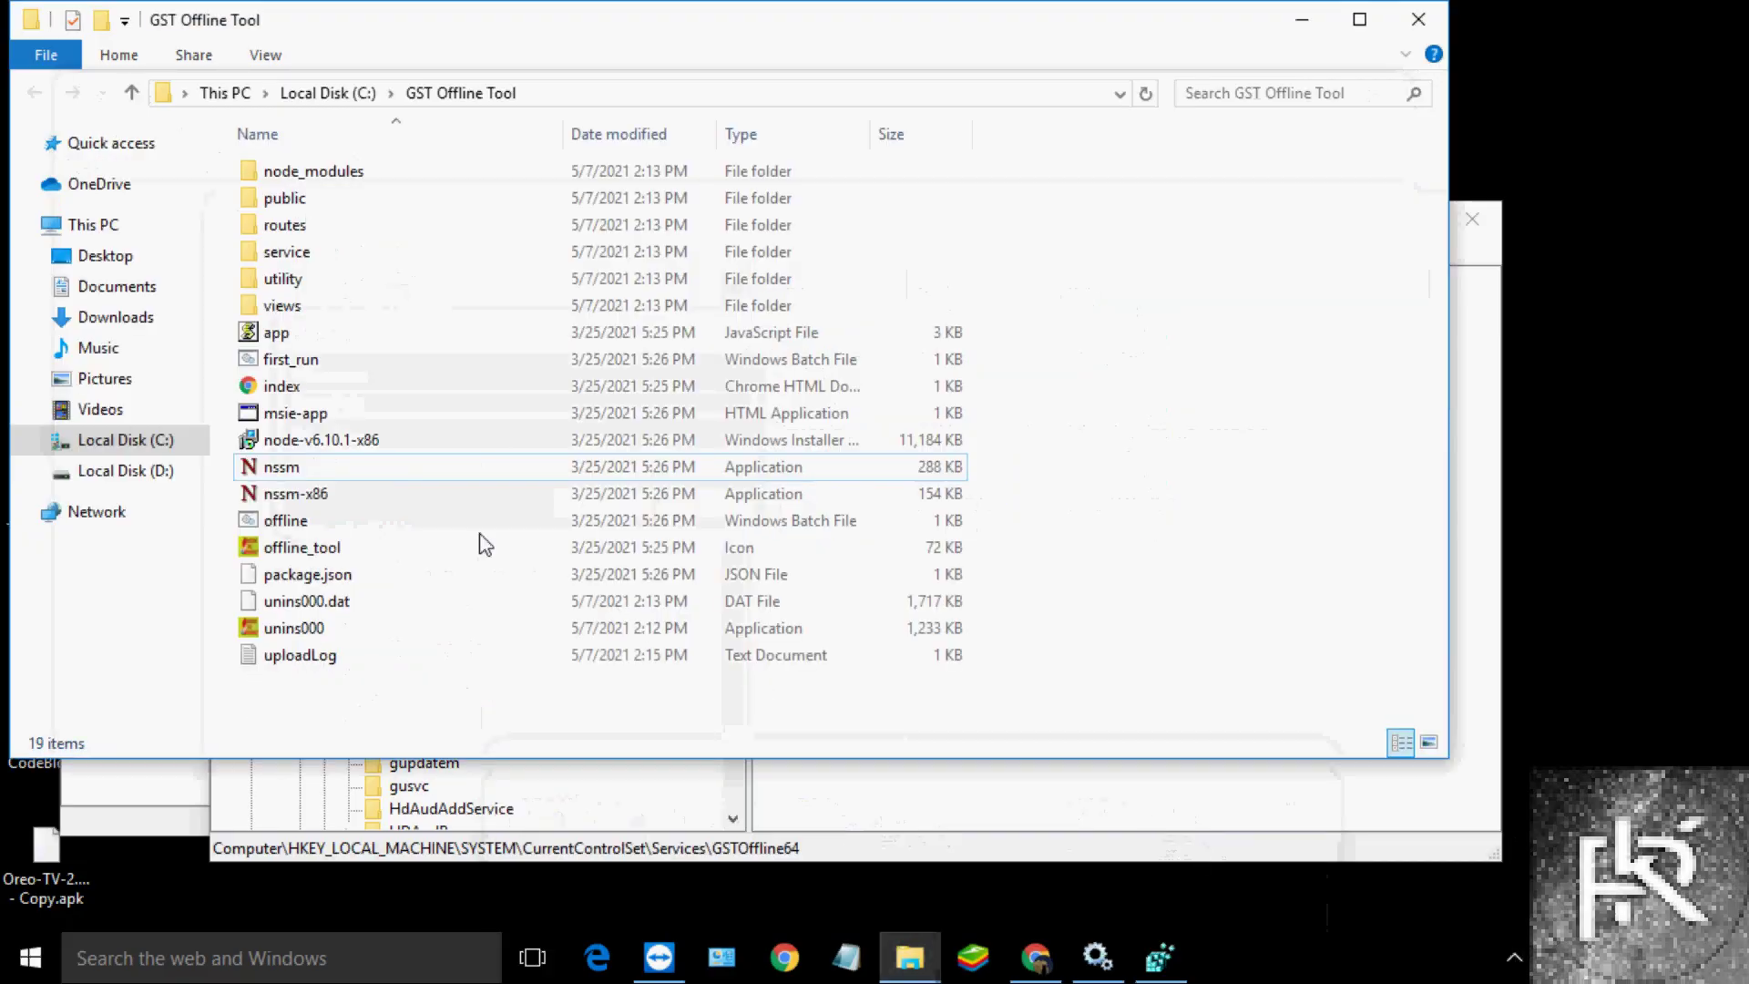
pyautogui.click(529, 95)
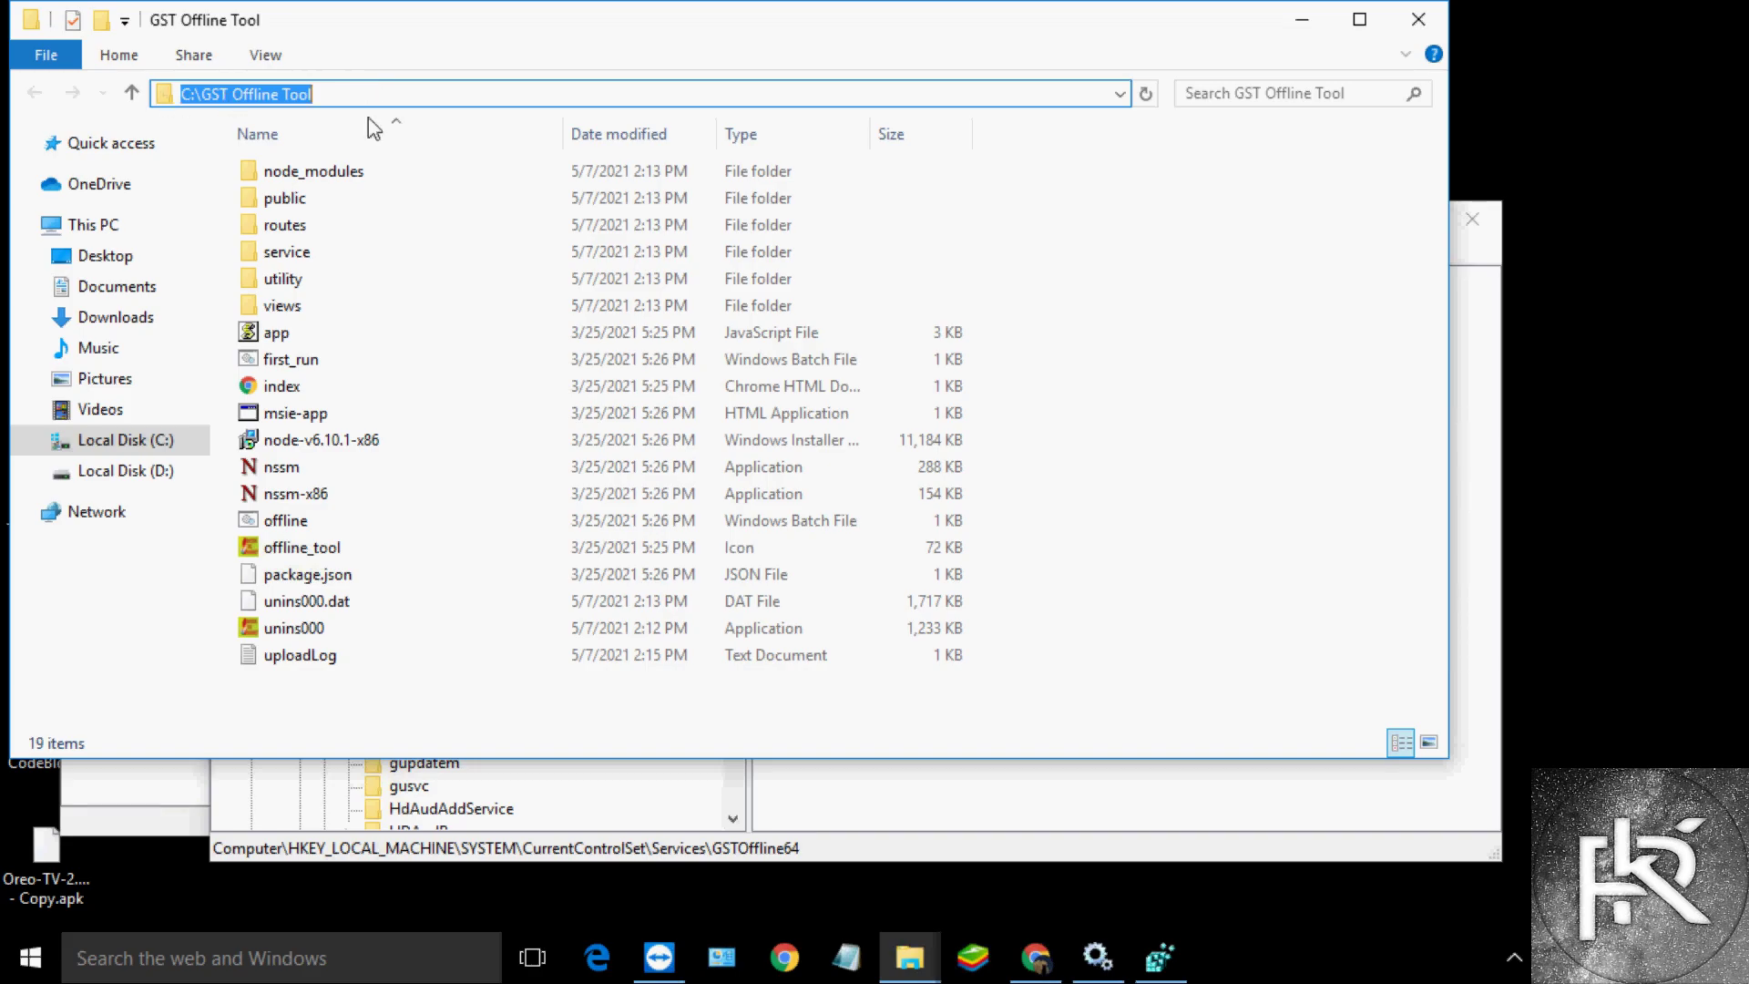
pyautogui.click(1492, 554)
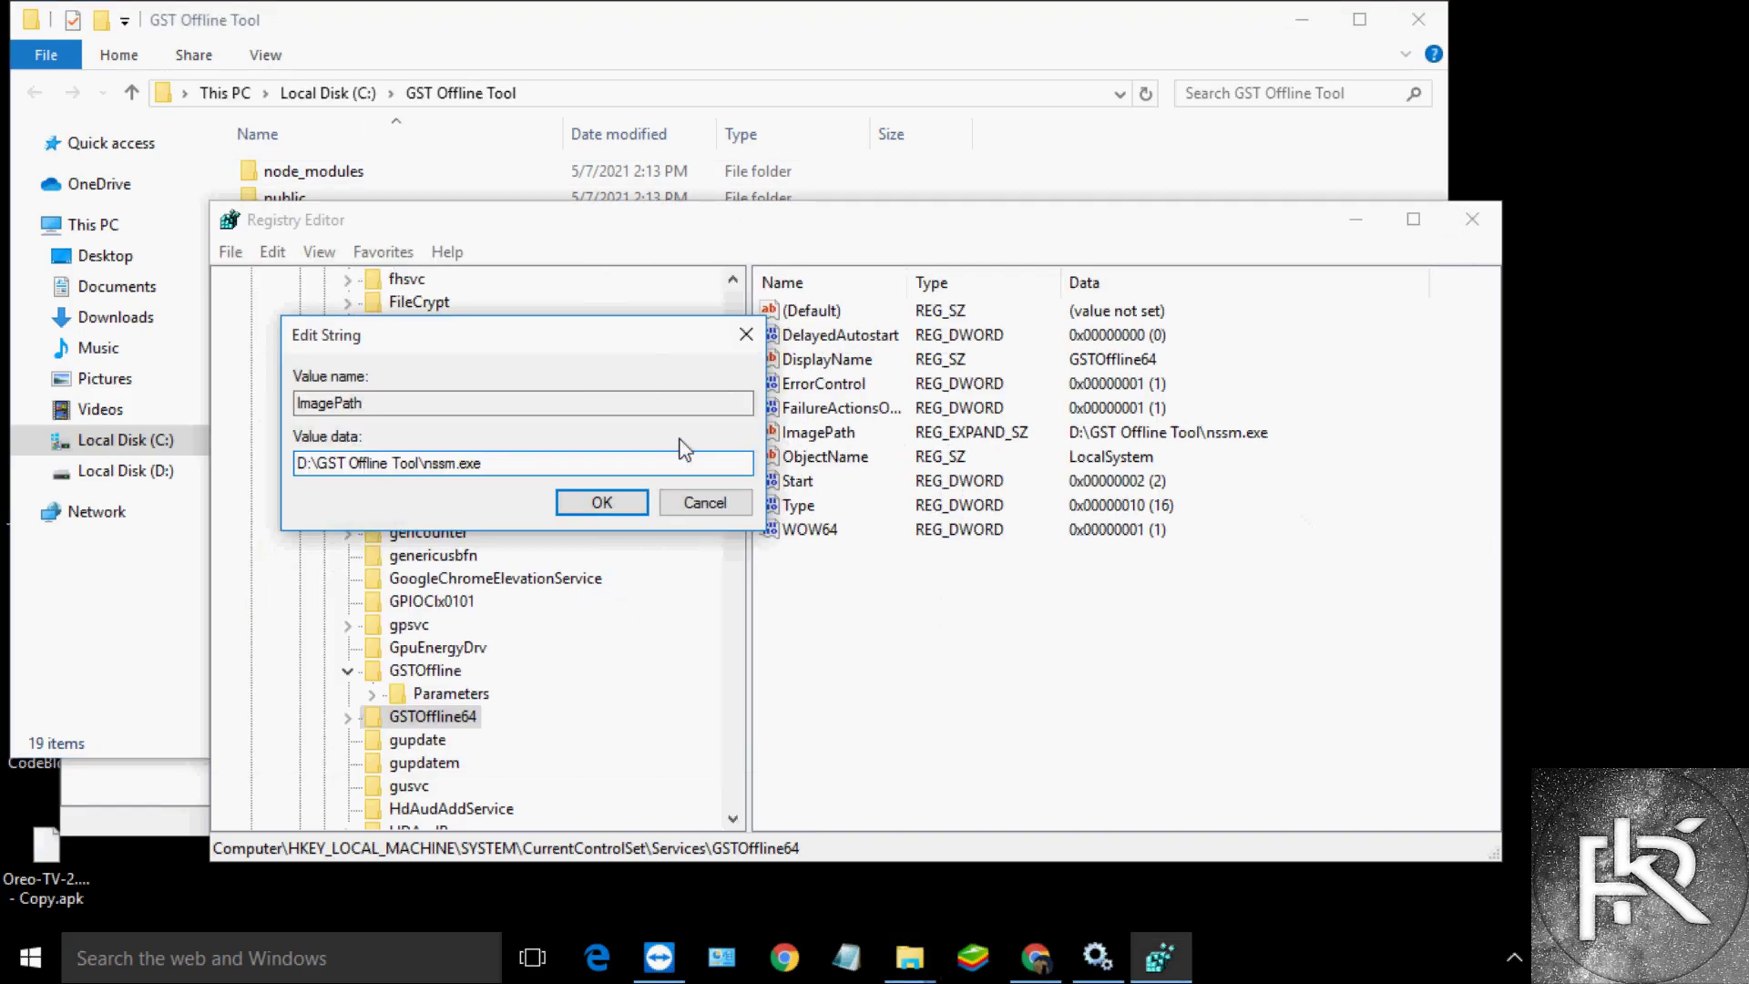
# Check the nssm application in the GST Offline Tool folder and set GSTOffline64's ImagePath to C:\GST Offline Tool\nssm.exe
pyautogui.click(891, 265)
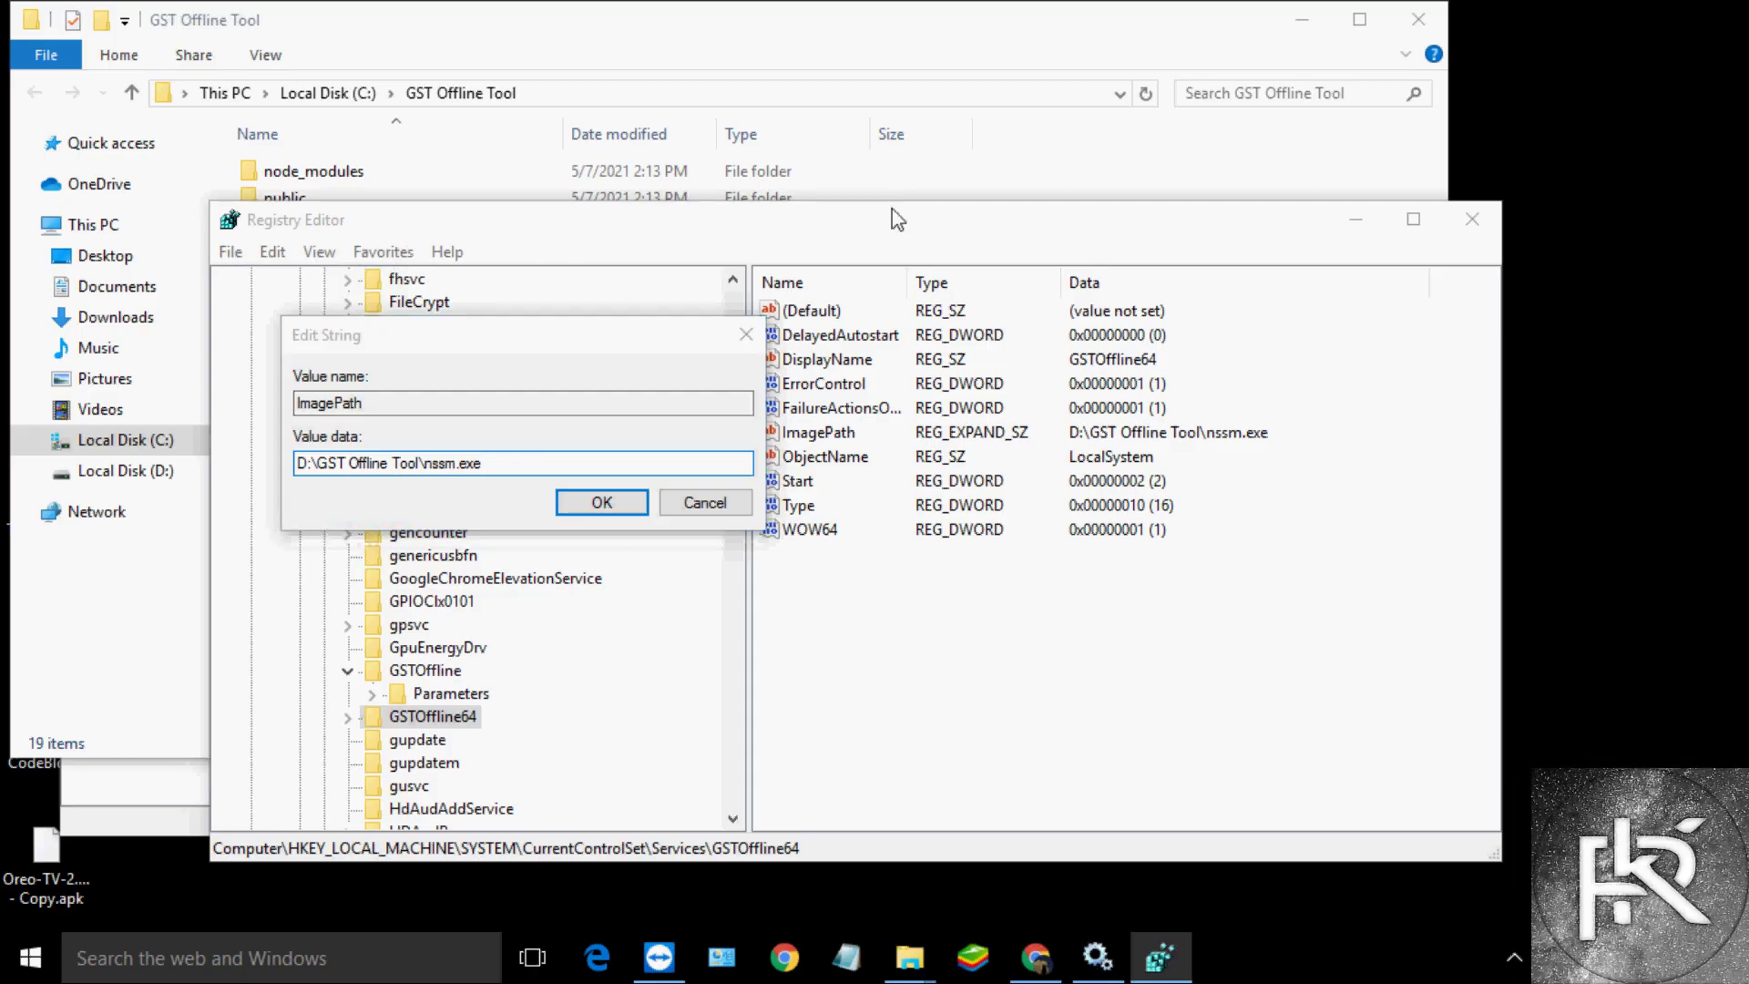
pyautogui.moveTo(664, 340); pyautogui.dragTo(1137, 340)
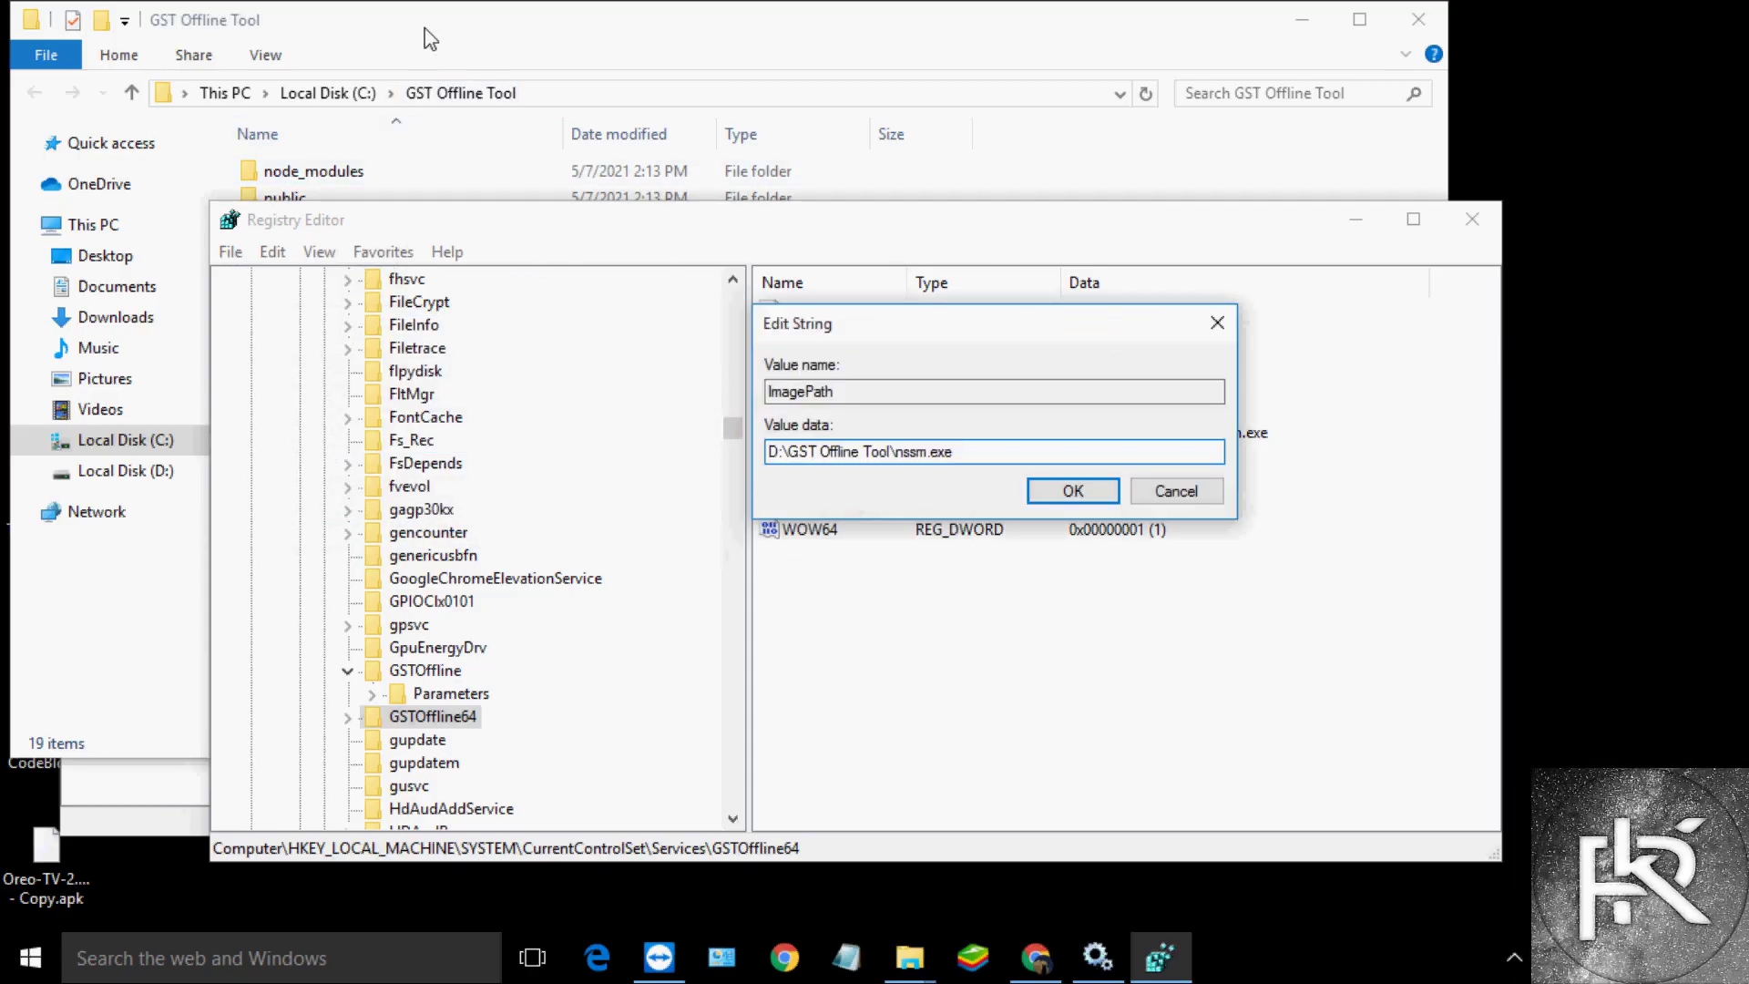
pyautogui.click(392, 150)
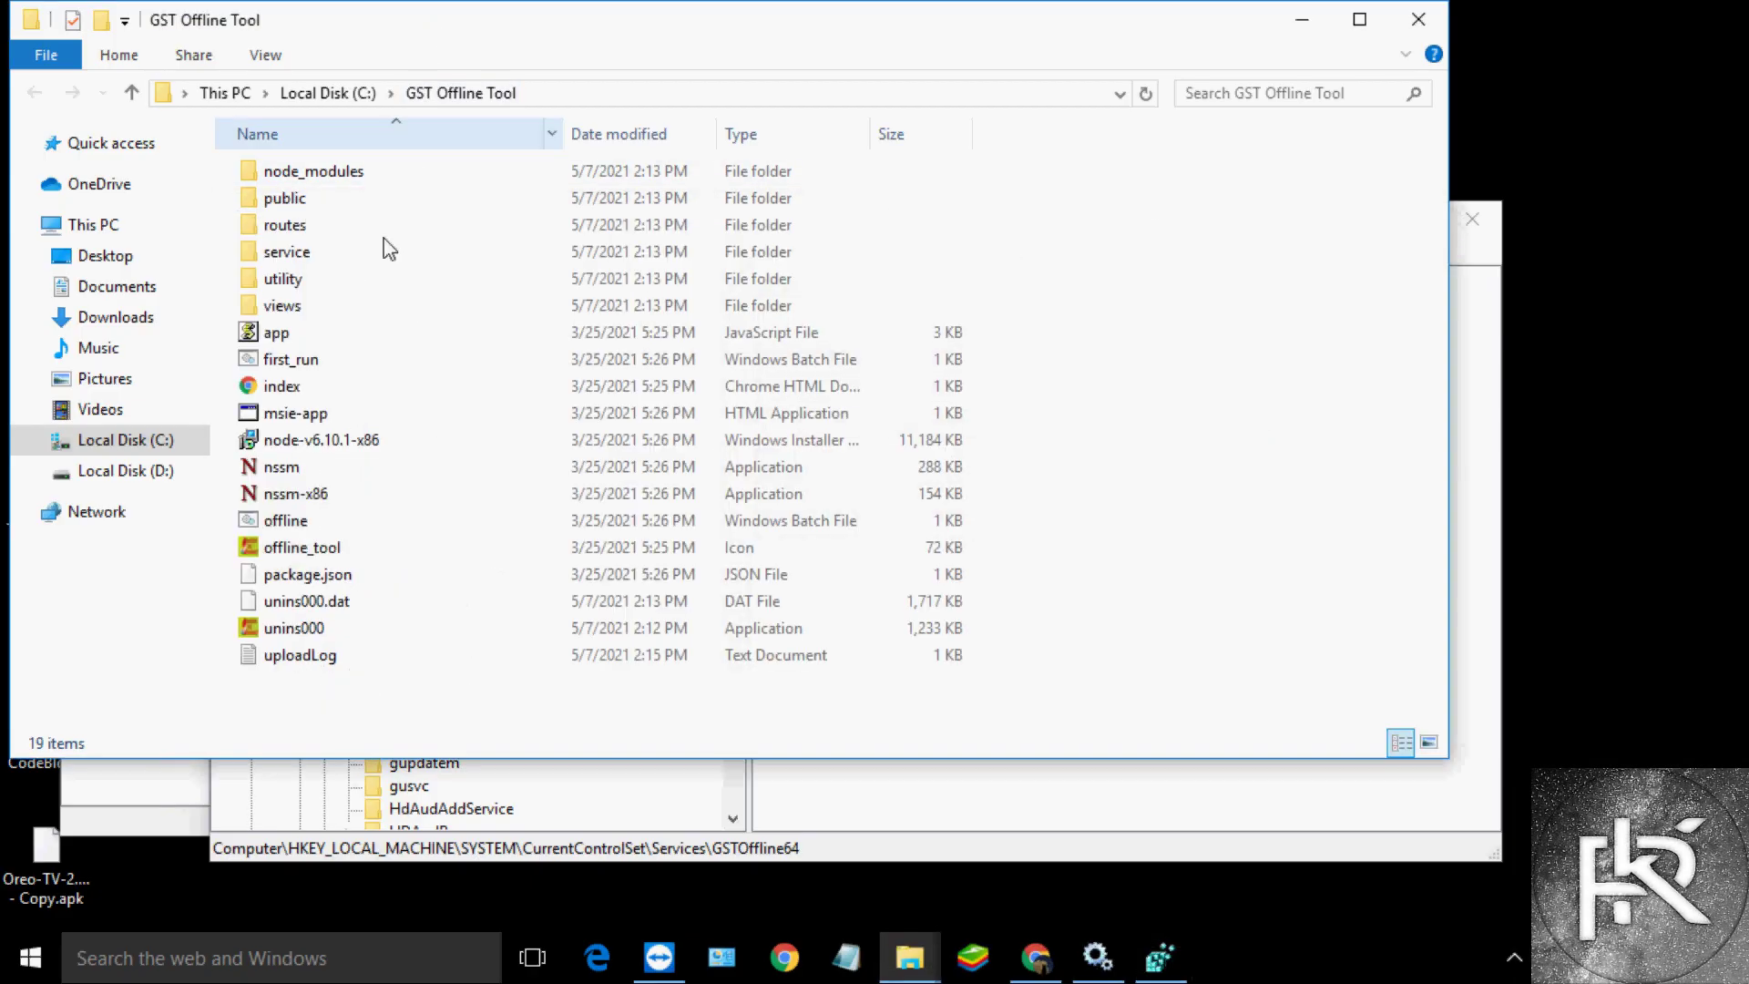
pyautogui.click(316, 467)
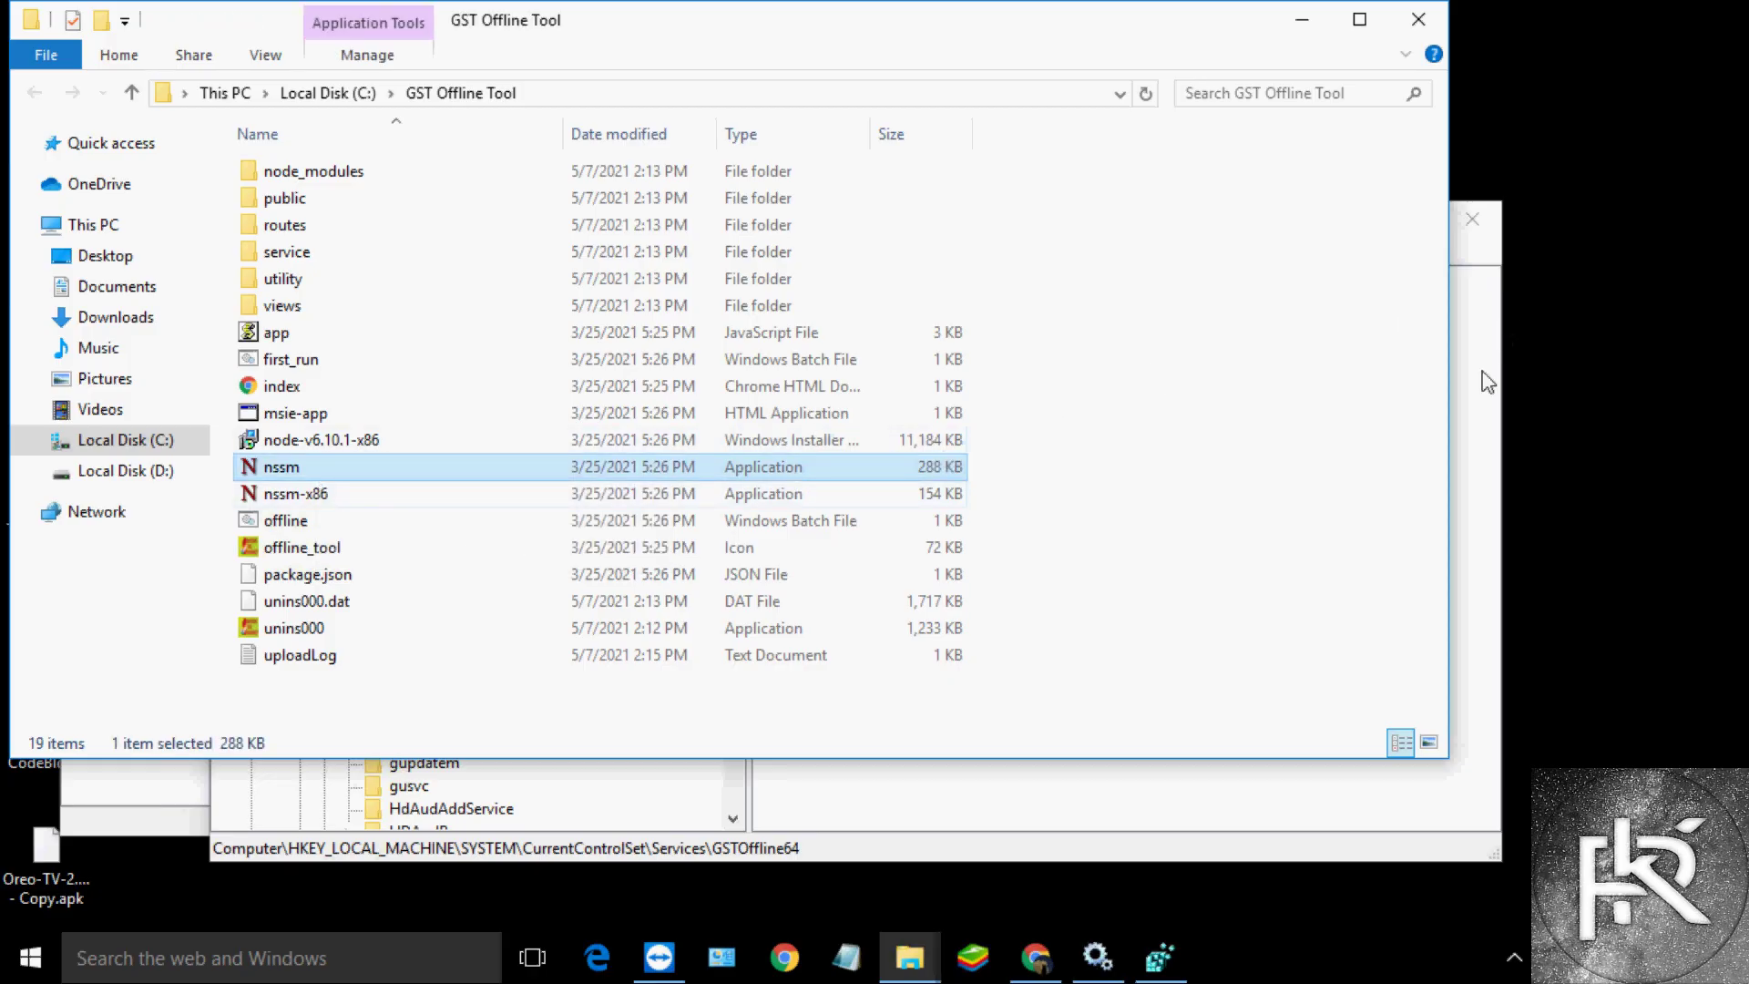
pyautogui.click(1486, 423)
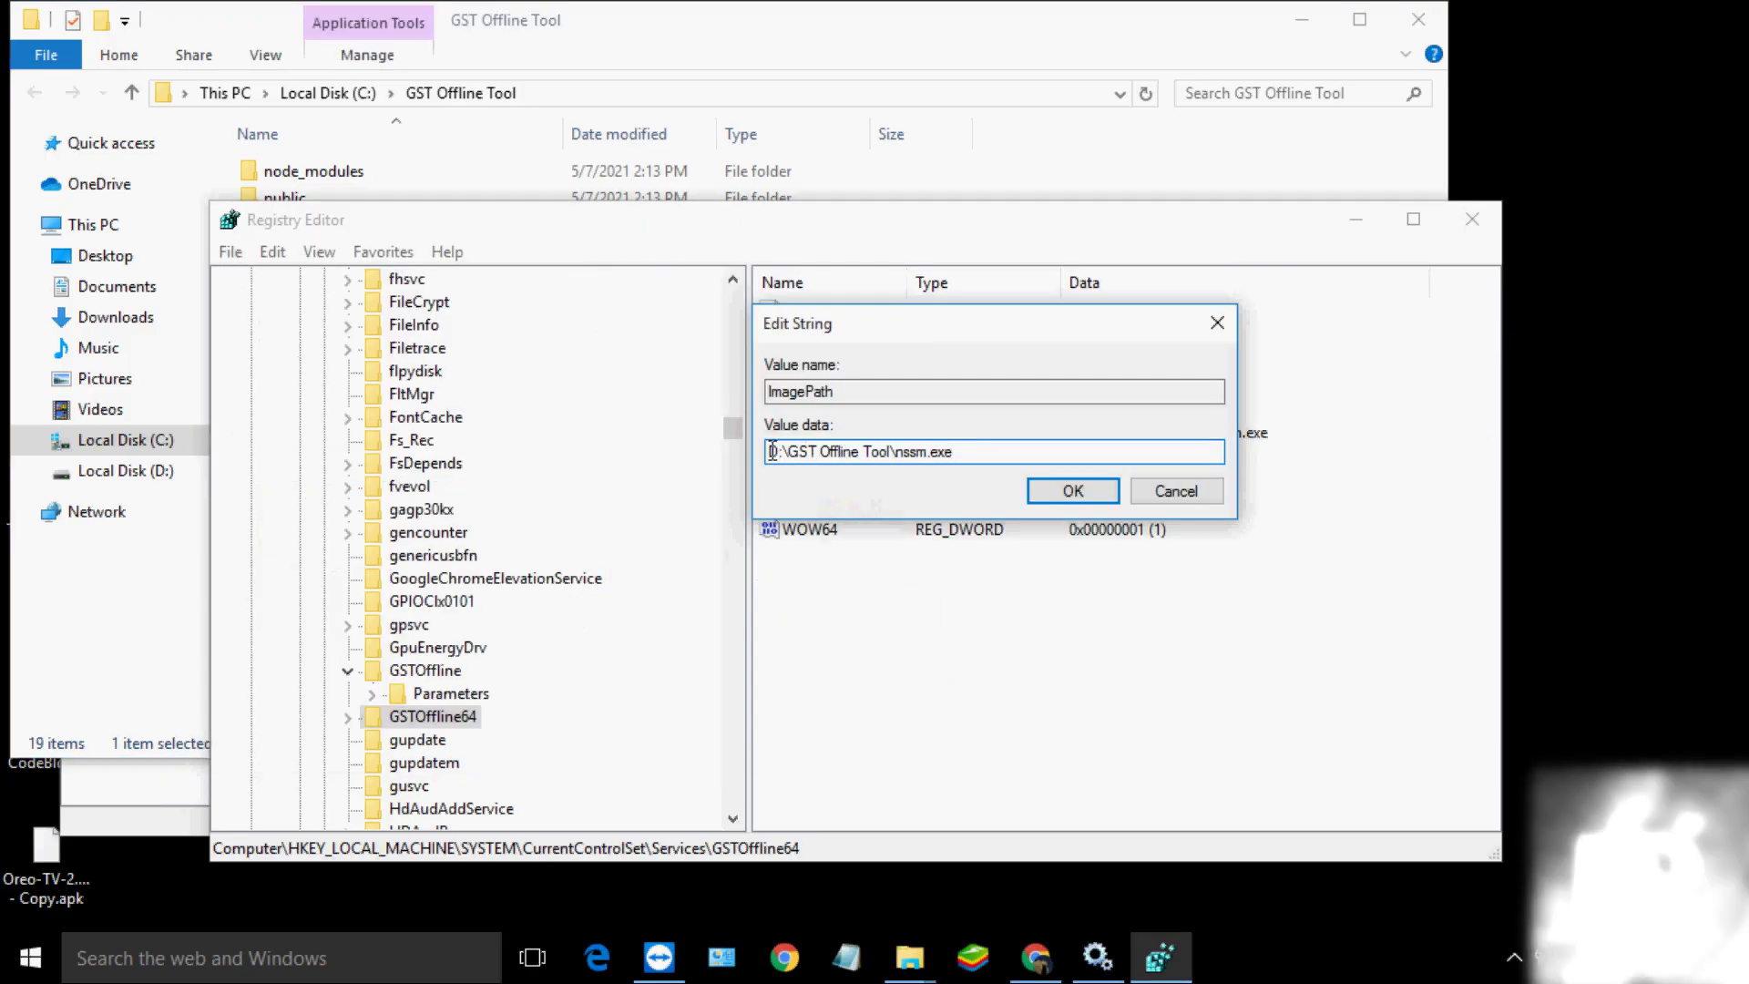
pyautogui.write('C')
pyautogui.click(1071, 500)
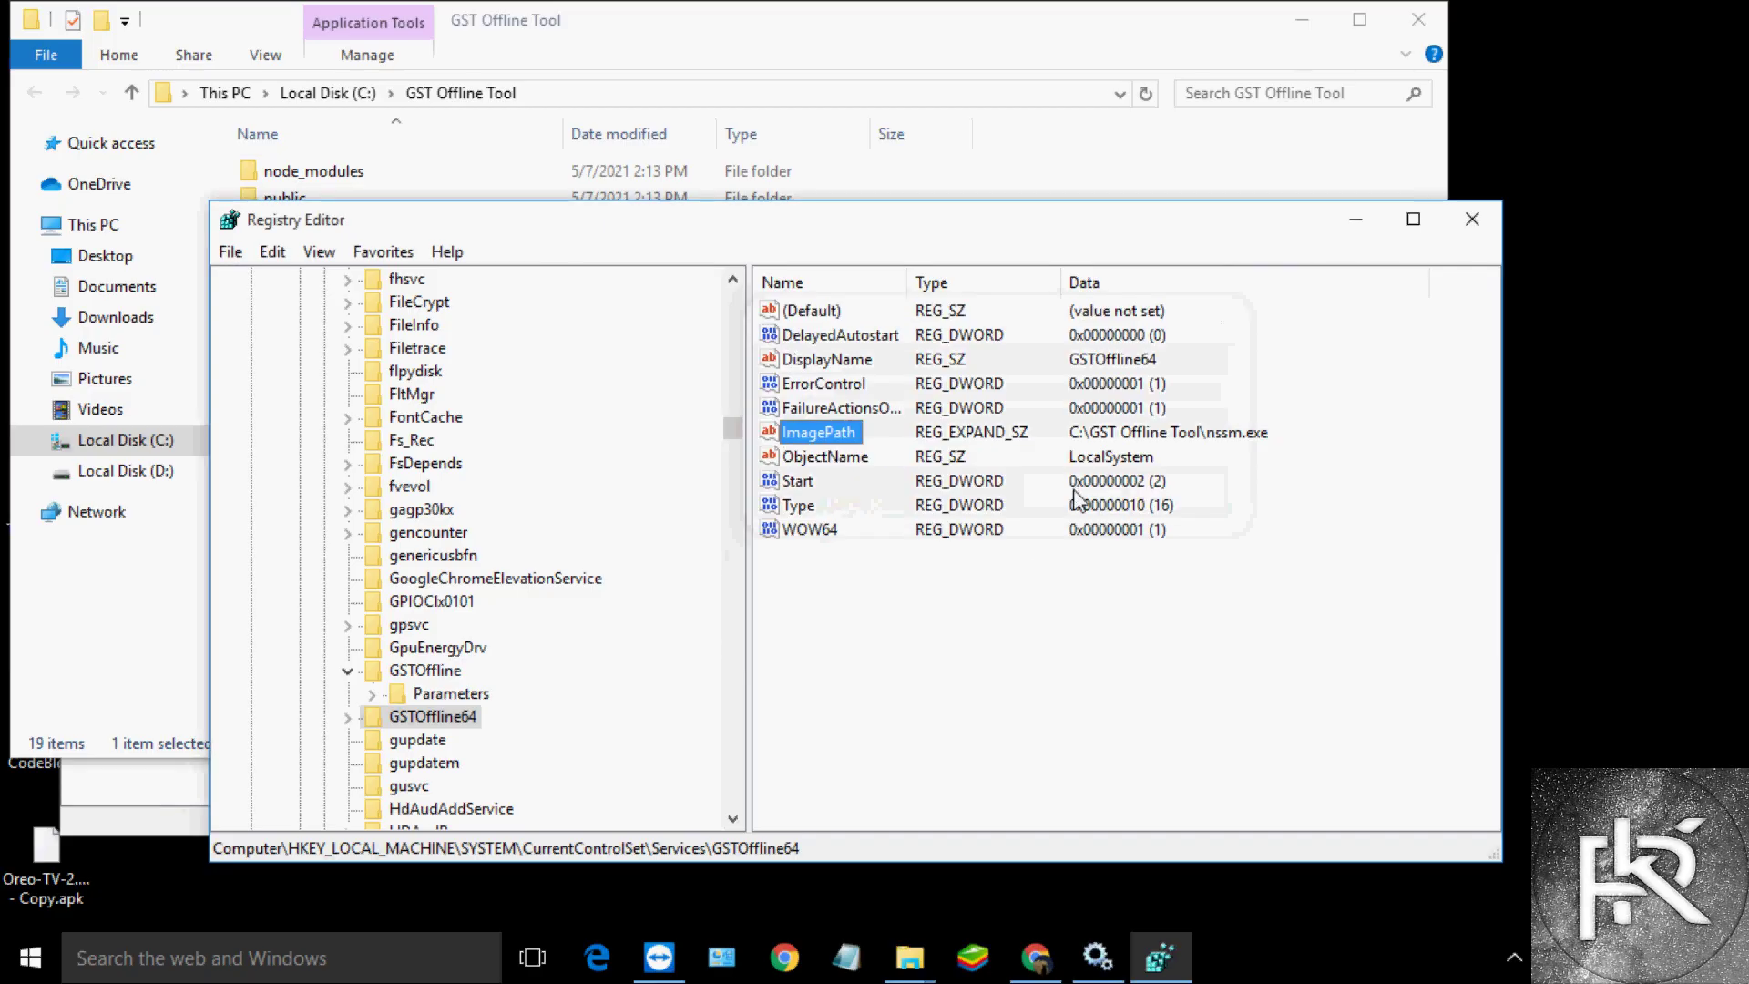
# Set the ImagePath value of the GSTOffline key to C:\GST Offline Tool\nssm.exe
pyautogui.click(422, 672)
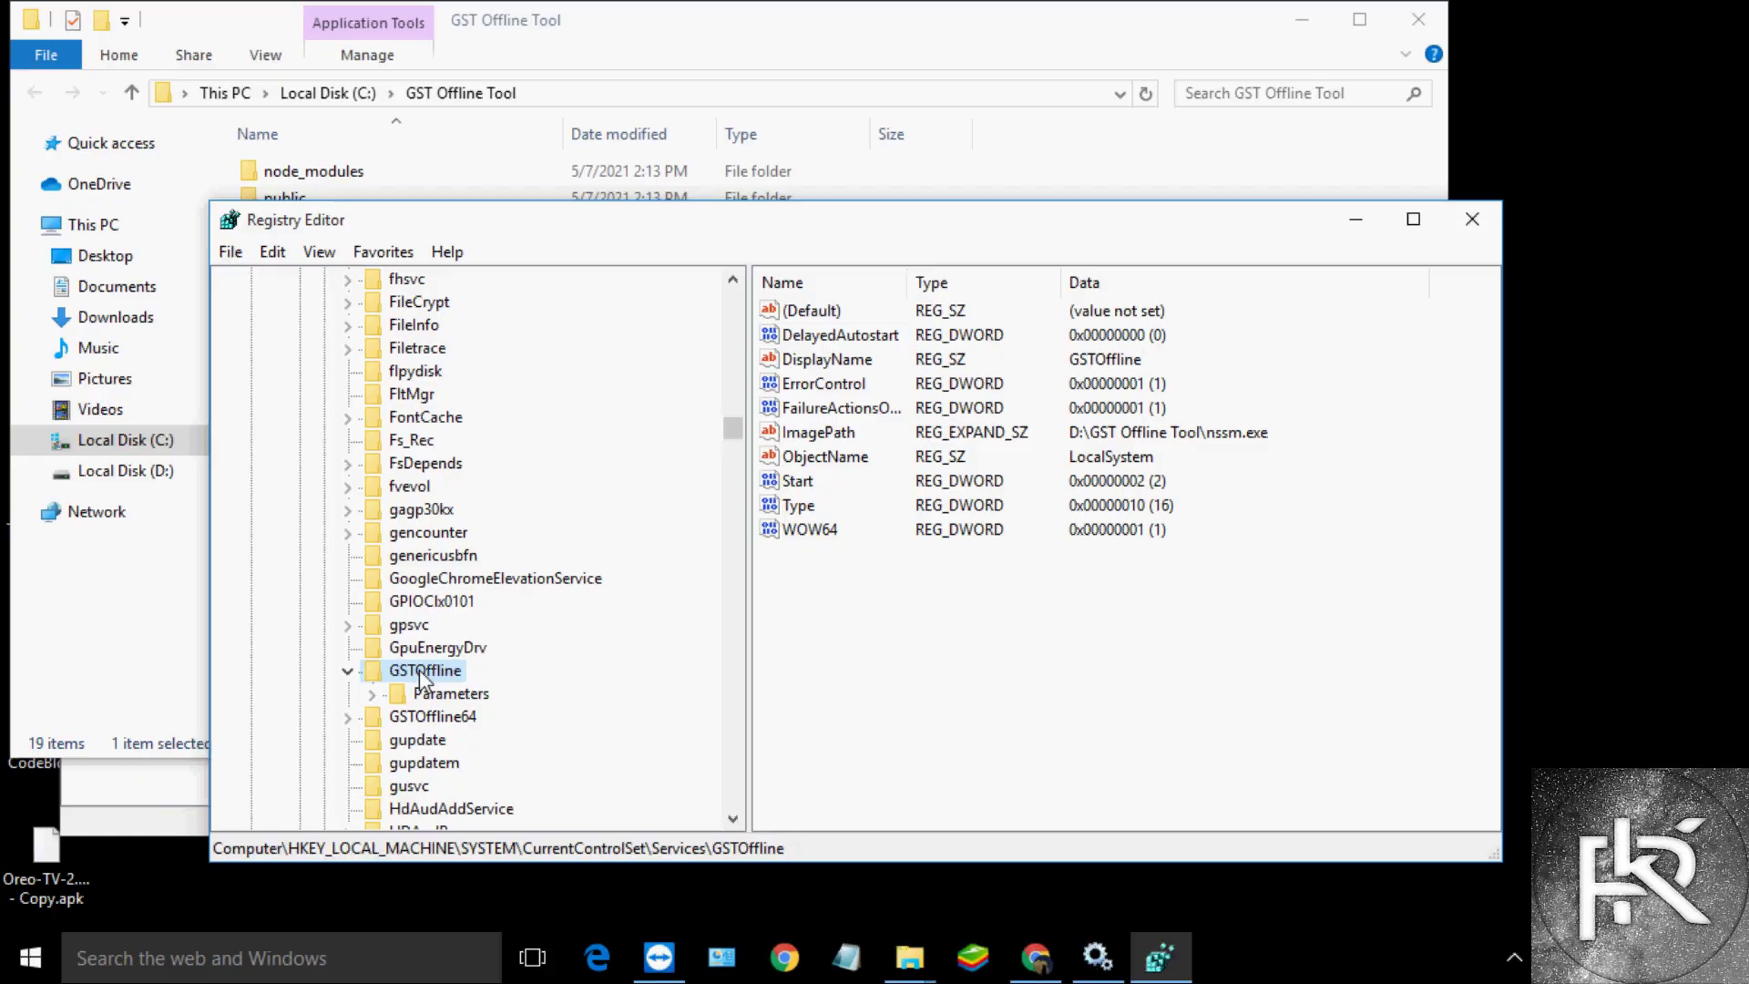
pyautogui.doubleClick(827, 436)
pyautogui.click(306, 462)
pyautogui.press('BackSpace')
pyautogui.write('C')
pyautogui.click(631, 502)
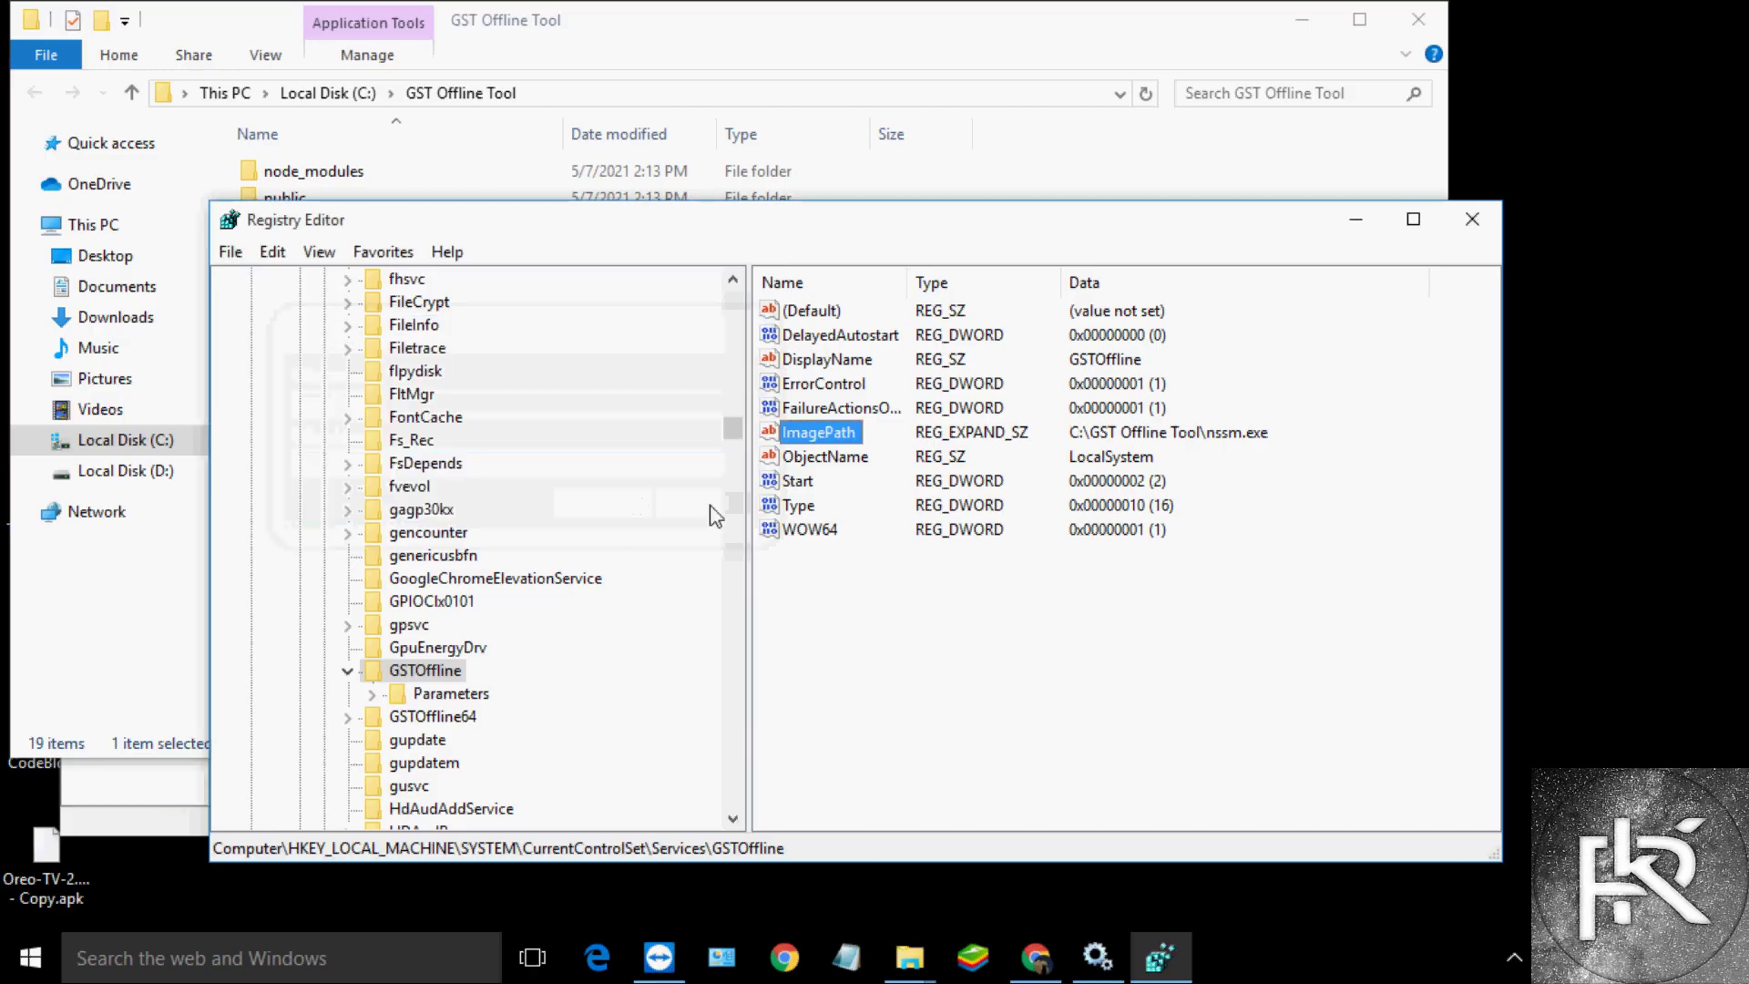
pyautogui.click(1041, 625)
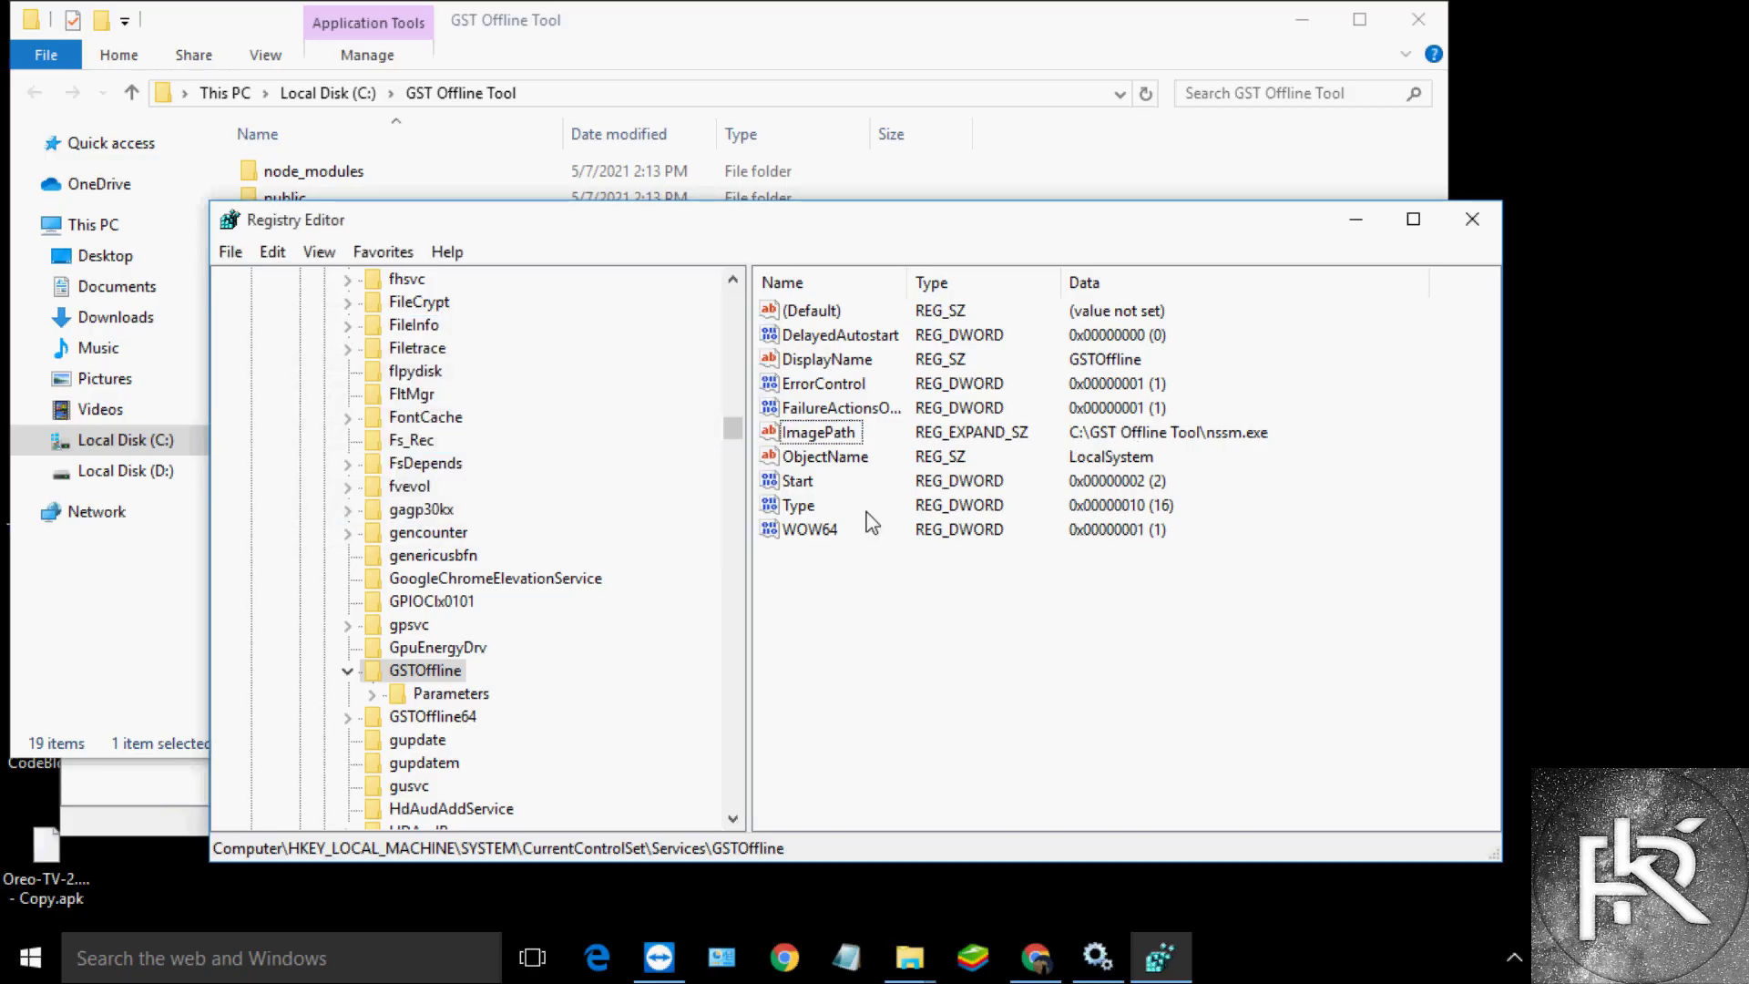
# Switch from Registry Editor to the Services window and start the GSTOffline64 service
pyautogui.click(1356, 219)
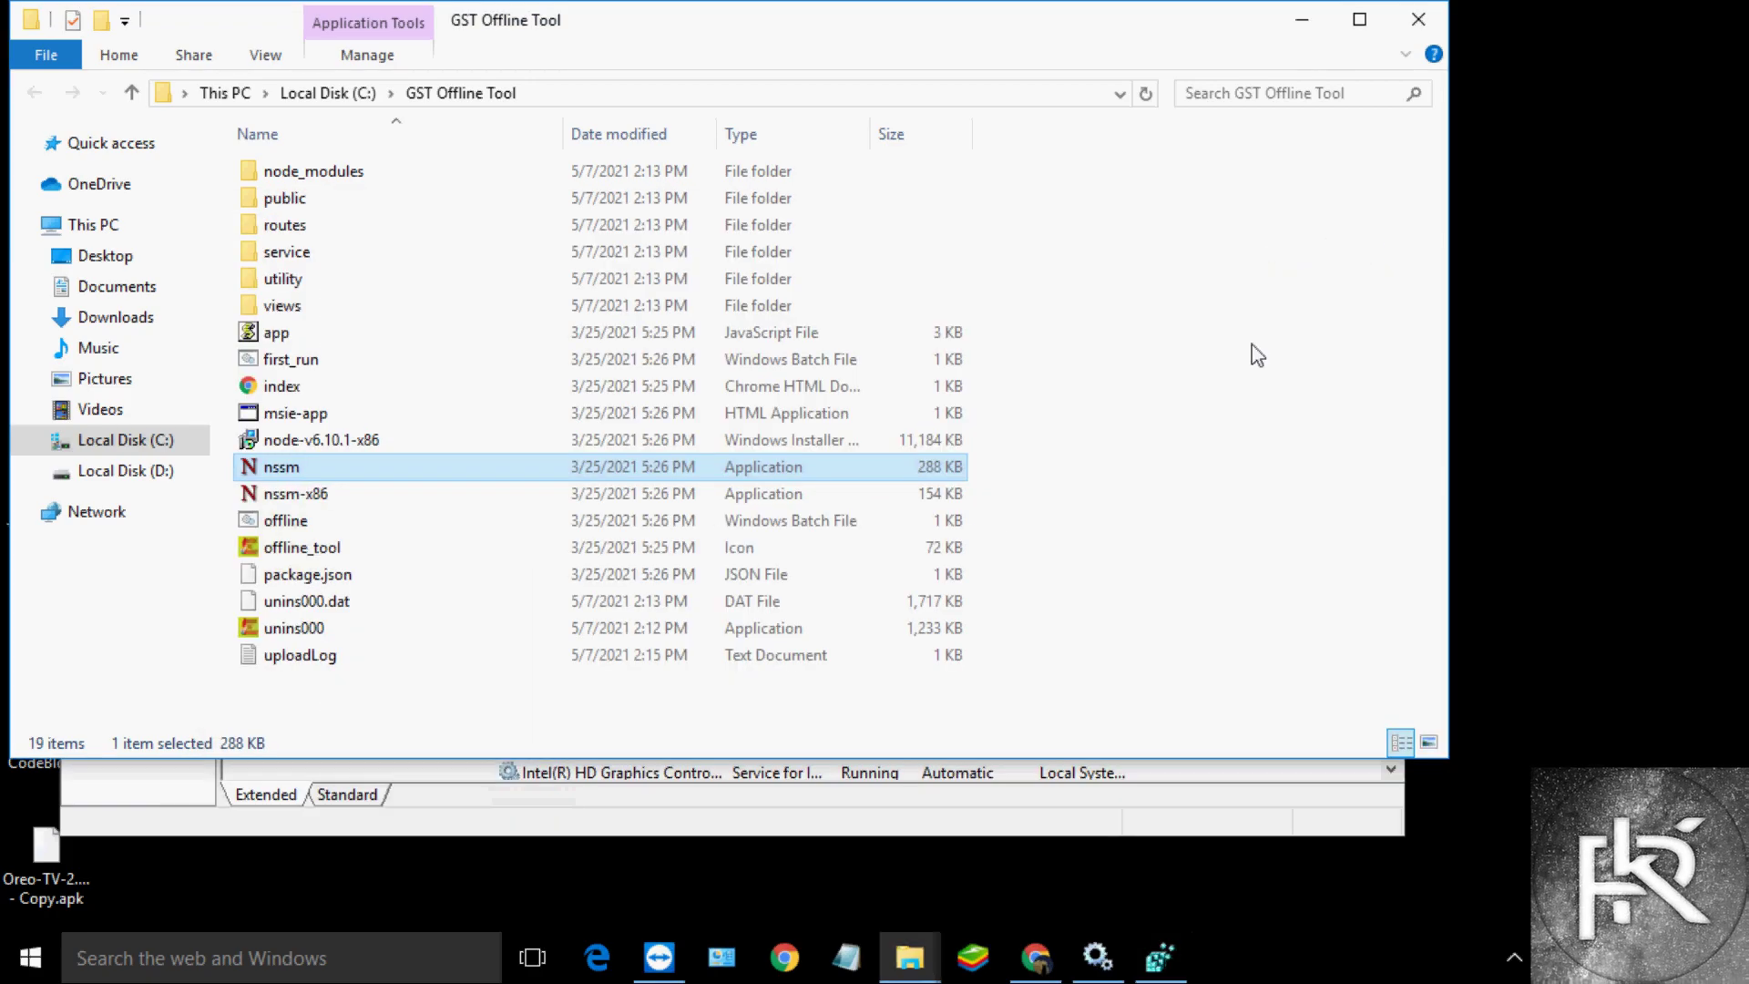
pyautogui.click(1098, 957)
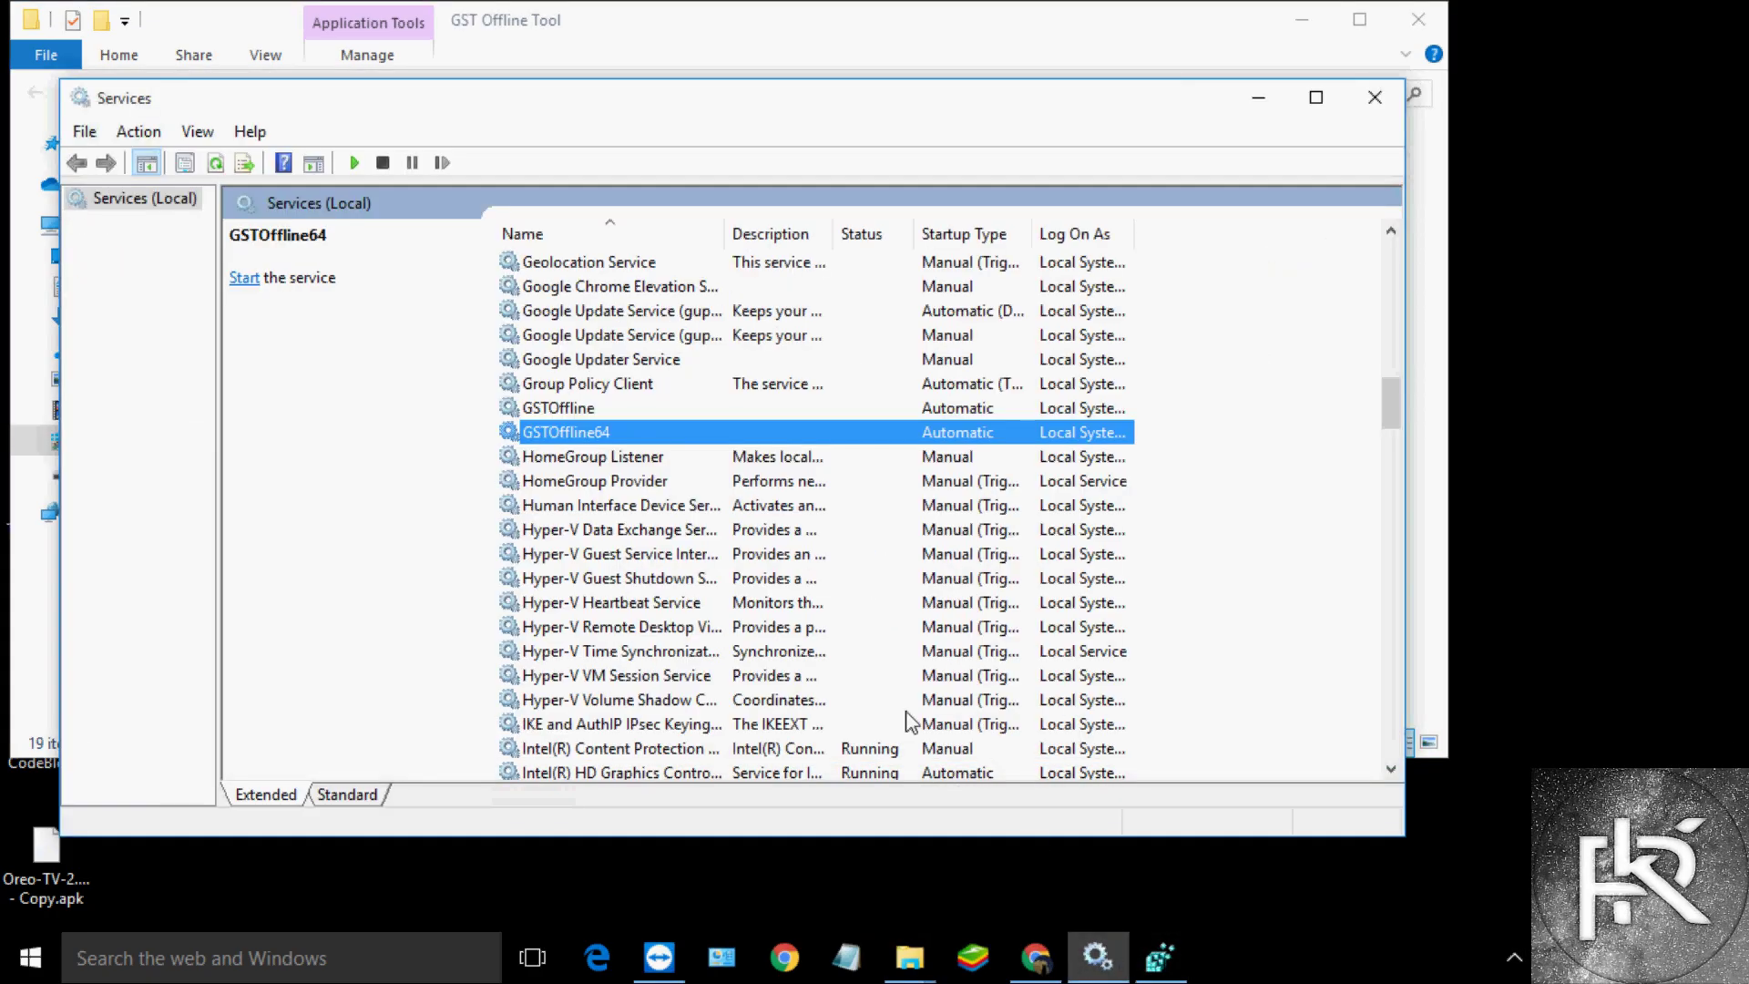
pyautogui.rightClick(598, 441)
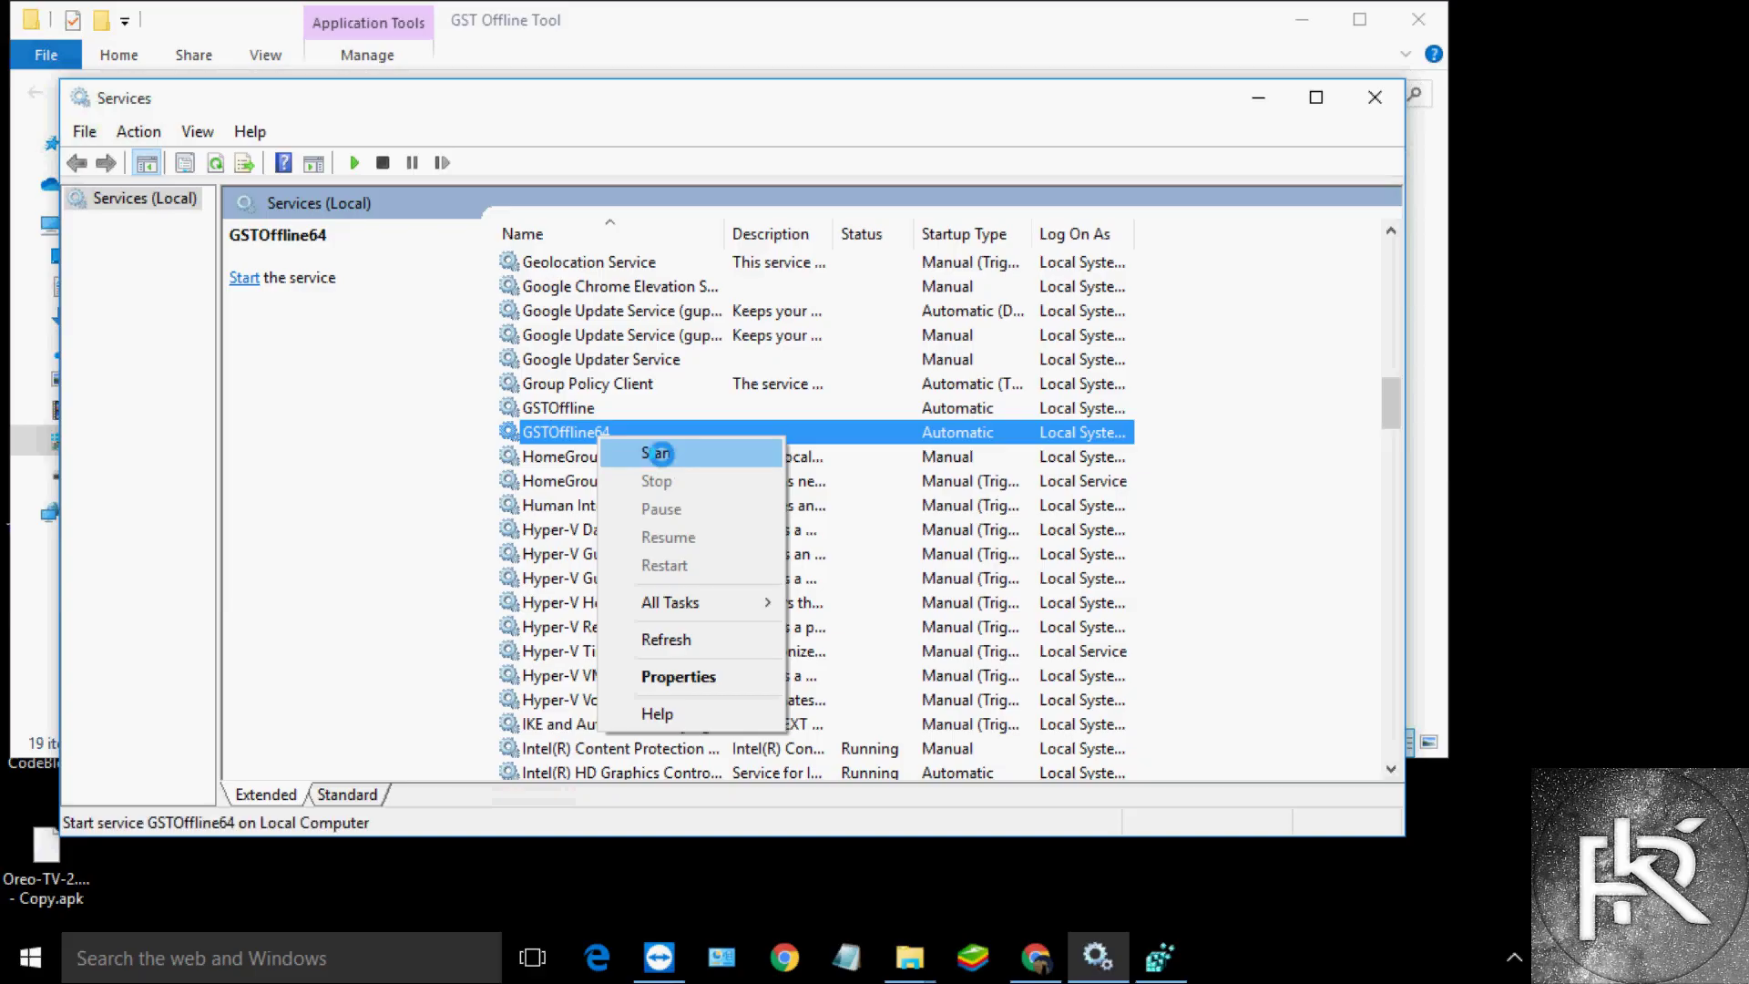
pyautogui.click(658, 454)
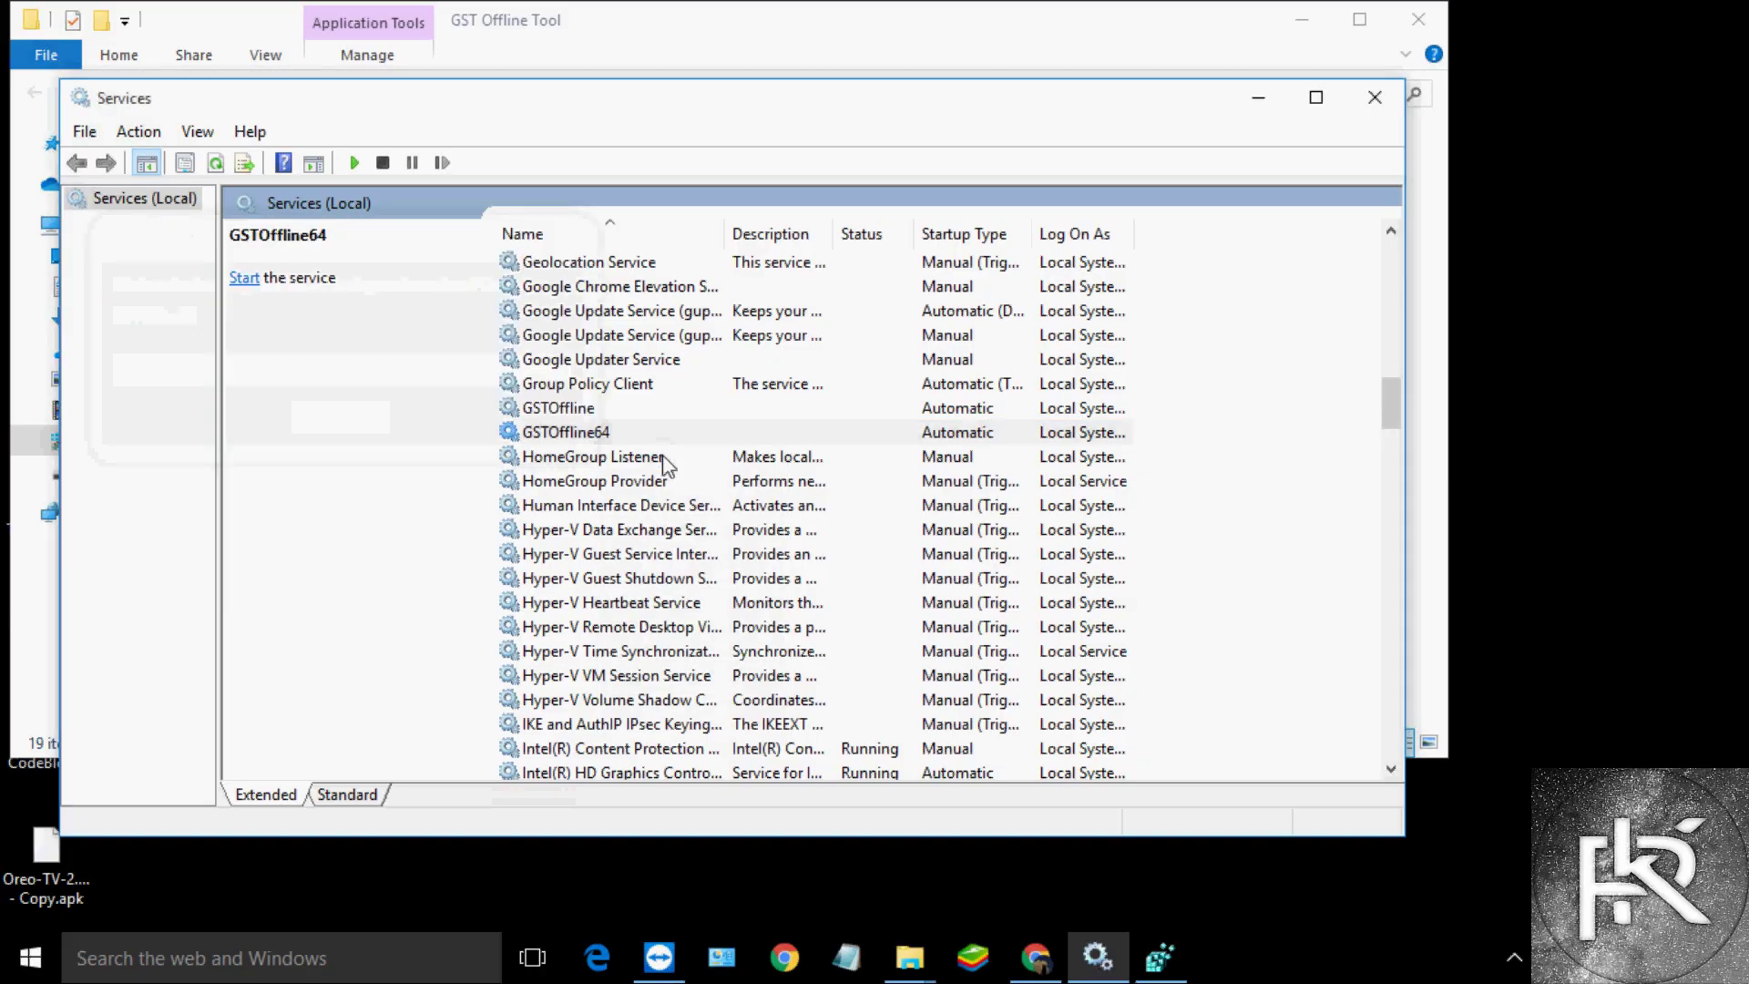
# Try to start the GSTOffline service as well, dismiss the dialog, and select the GSTOffline64 service again
pyautogui.click(584, 411)
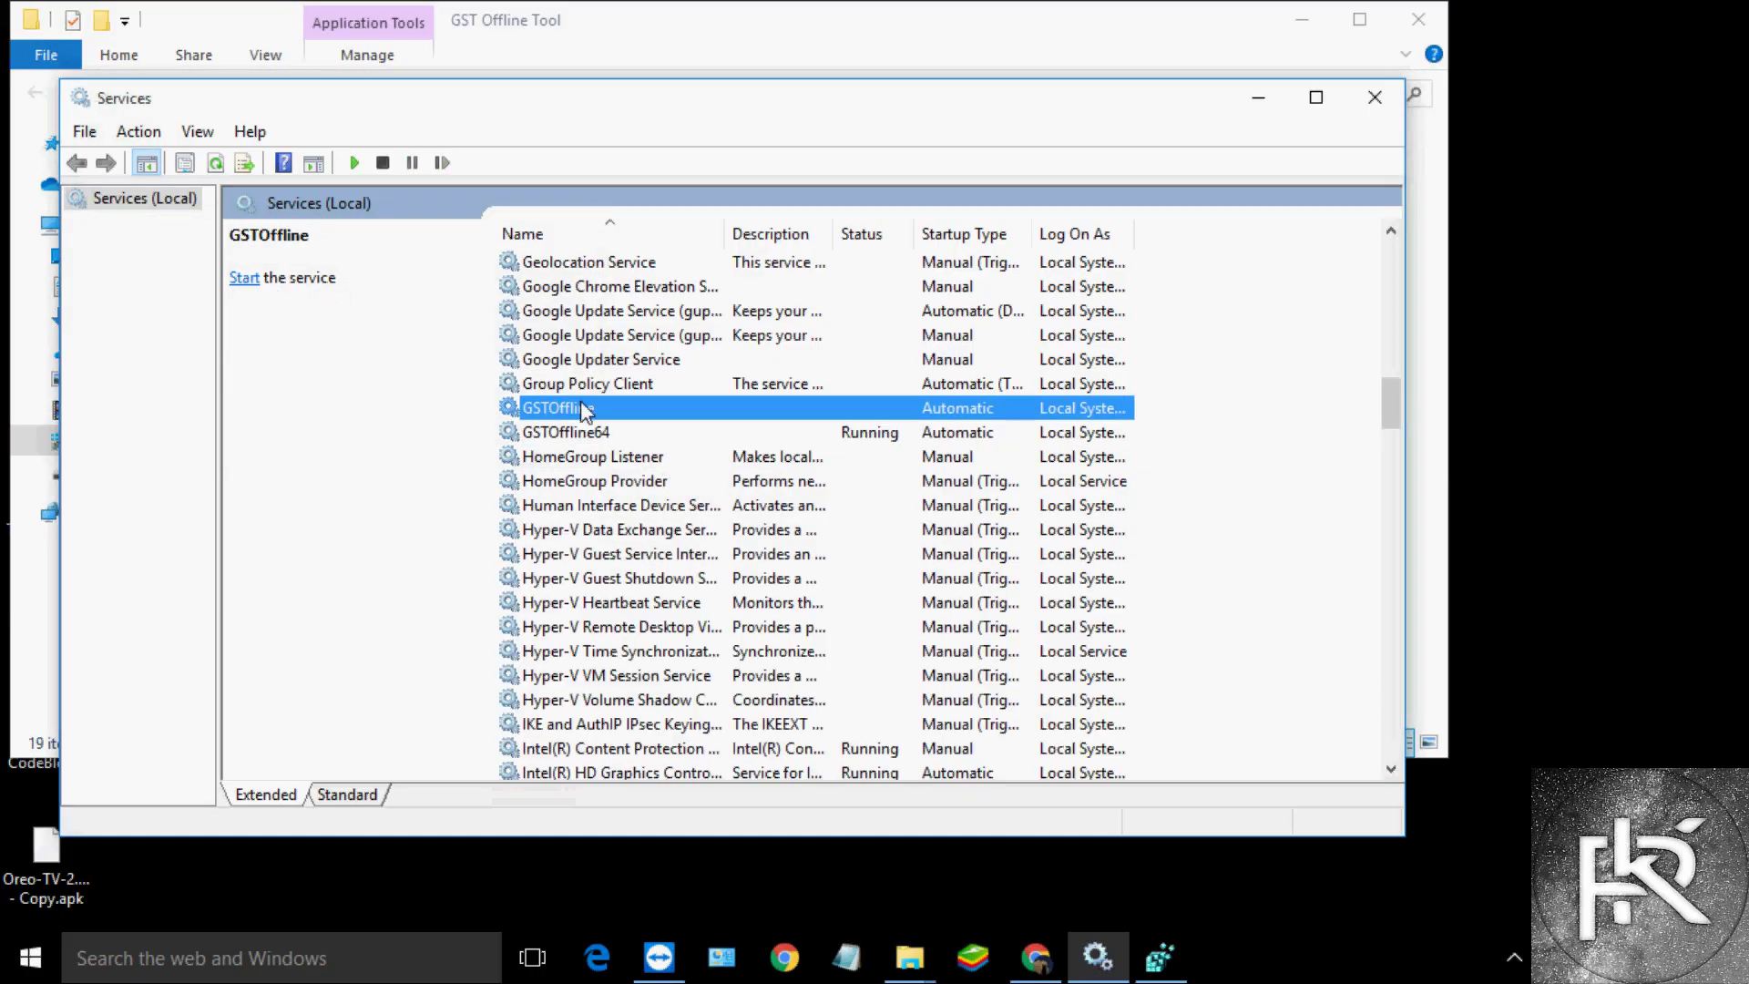
pyautogui.rightClick(584, 411)
pyautogui.click(615, 417)
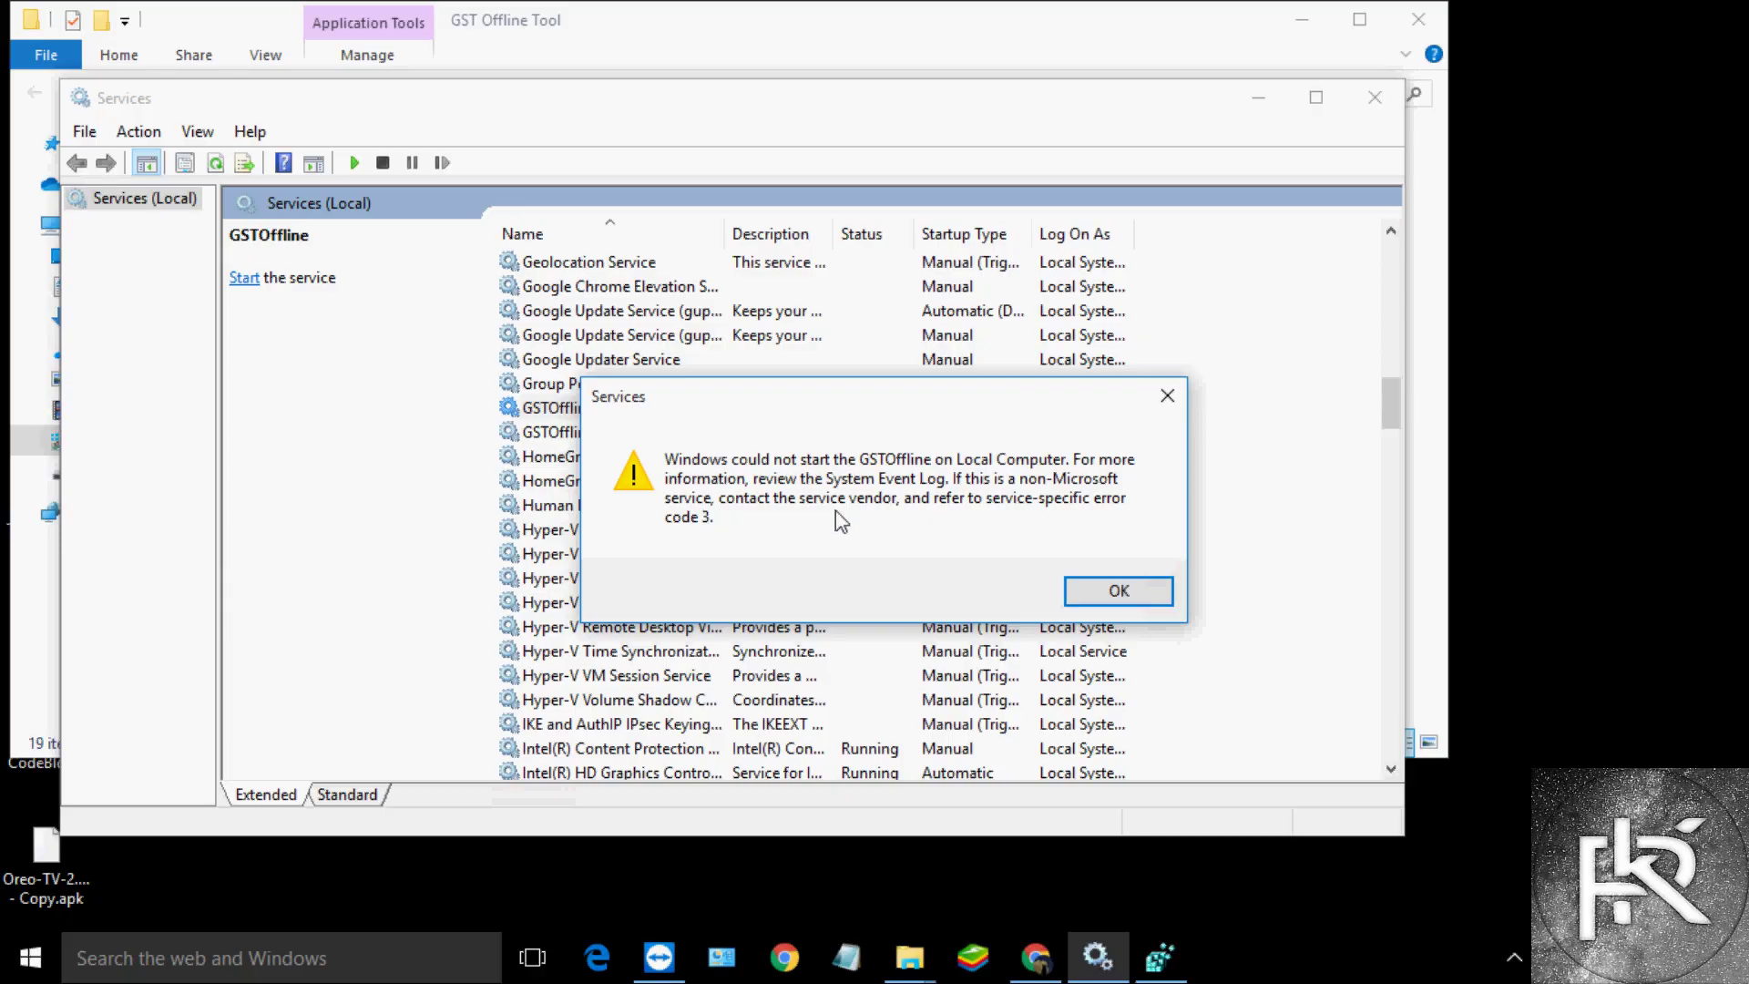
pyautogui.click(1127, 591)
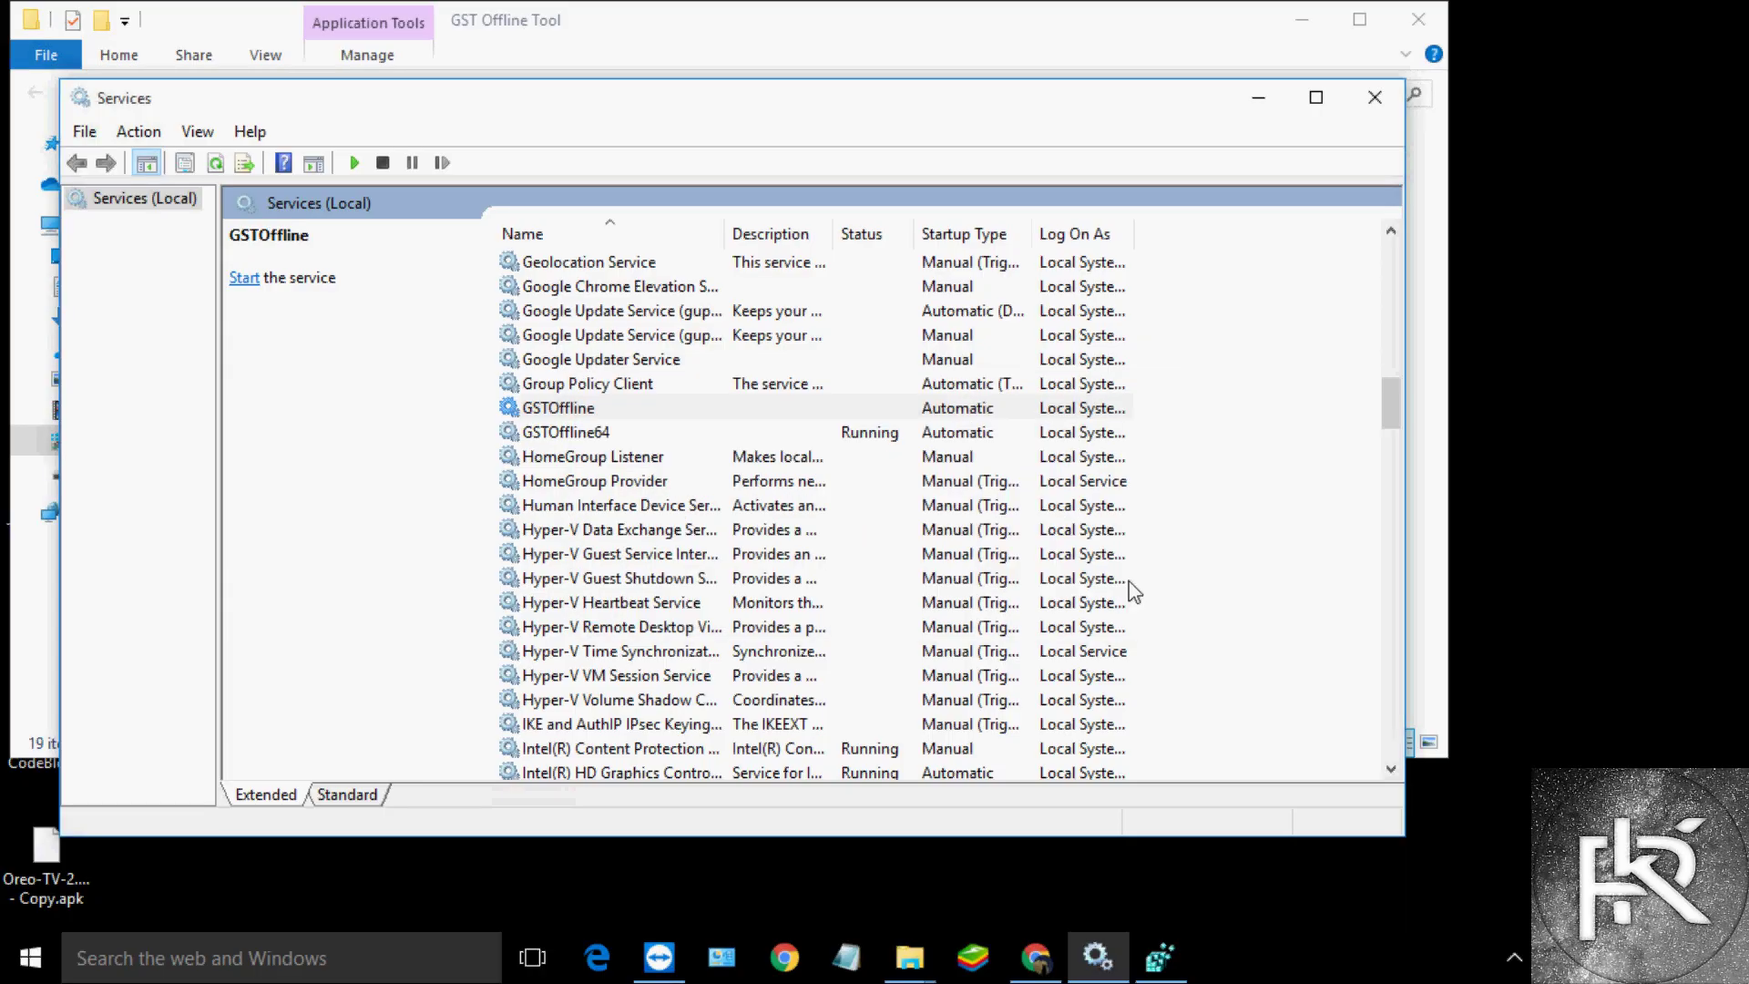
pyautogui.click(606, 436)
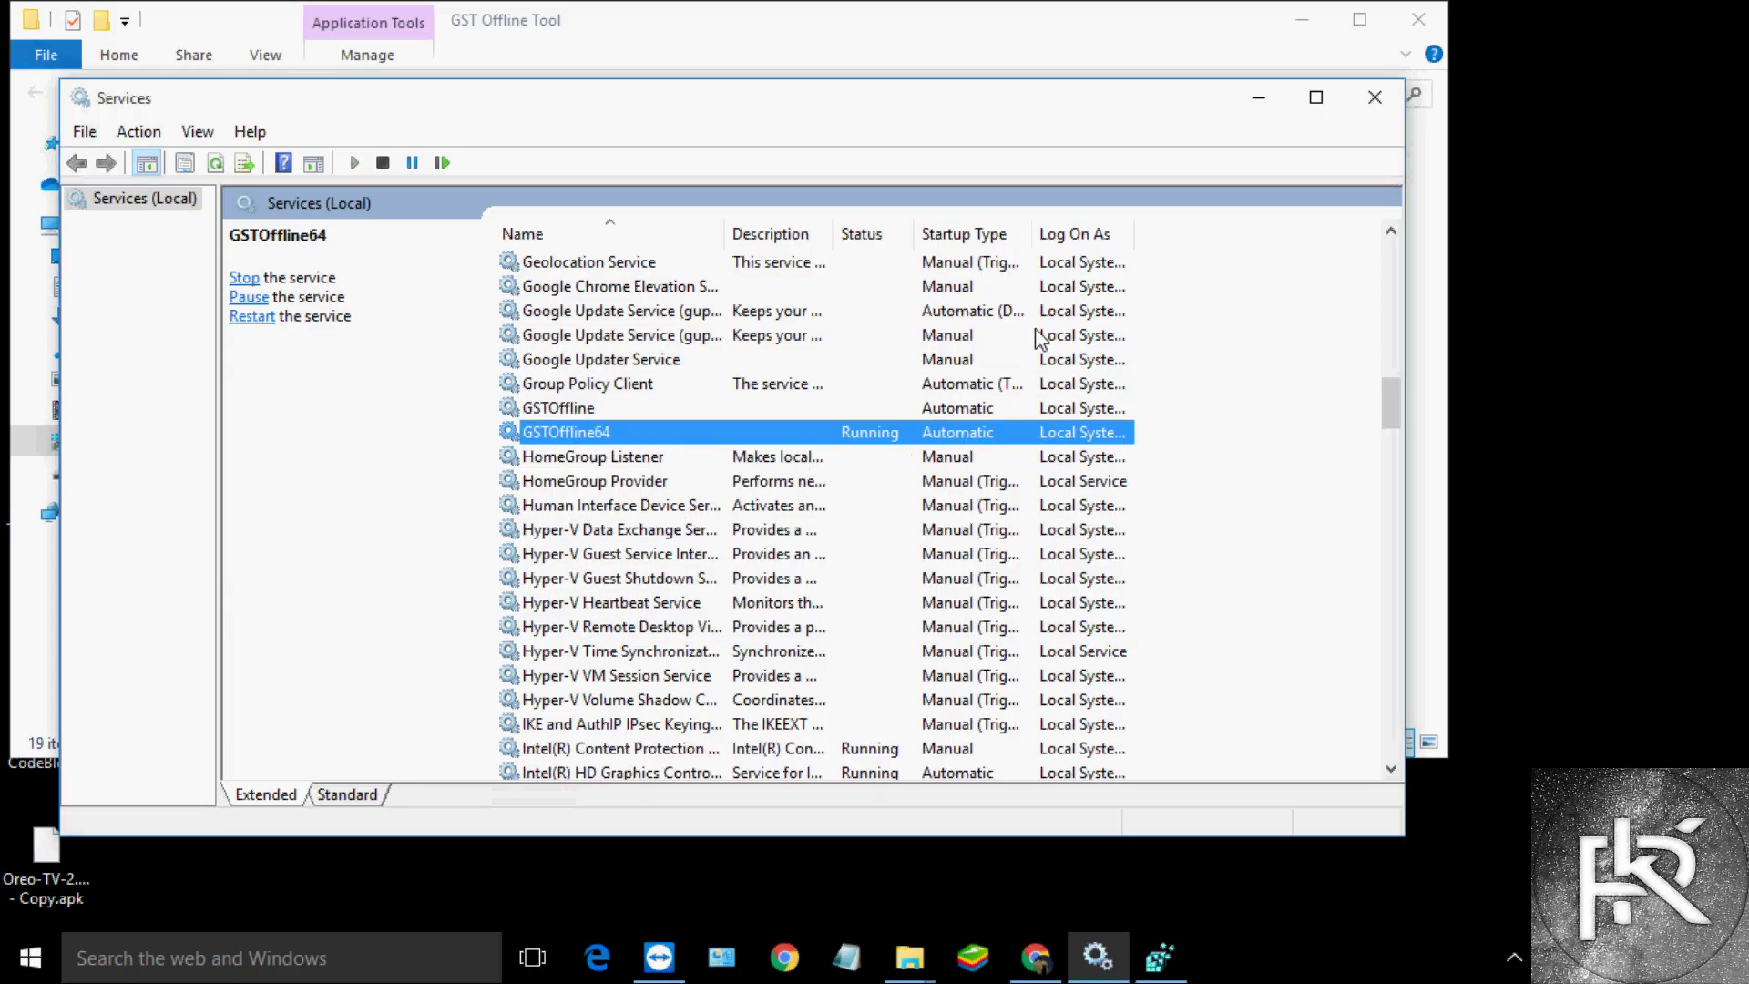
# Minimize the Services and GST Offline Tool folder windows and run the GST Offline Tool desktop shortcut as administrator
pyautogui.click(1258, 98)
pyautogui.click(1302, 19)
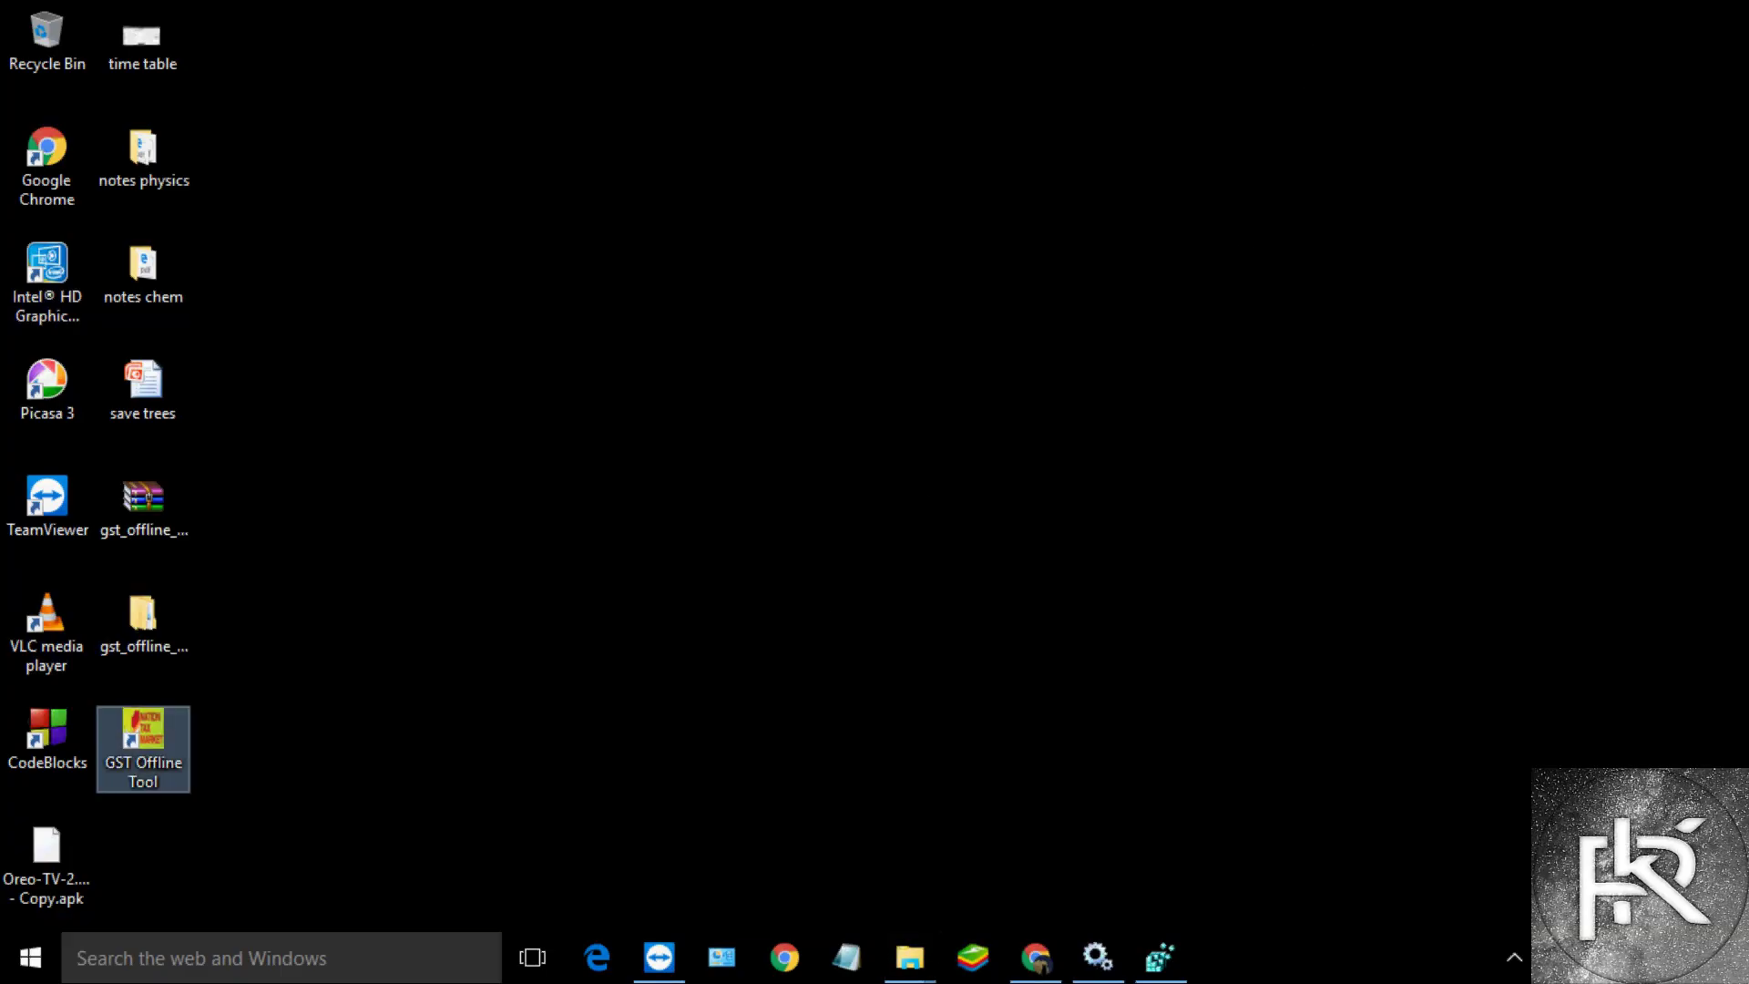
pyautogui.moveTo(1161, 957)
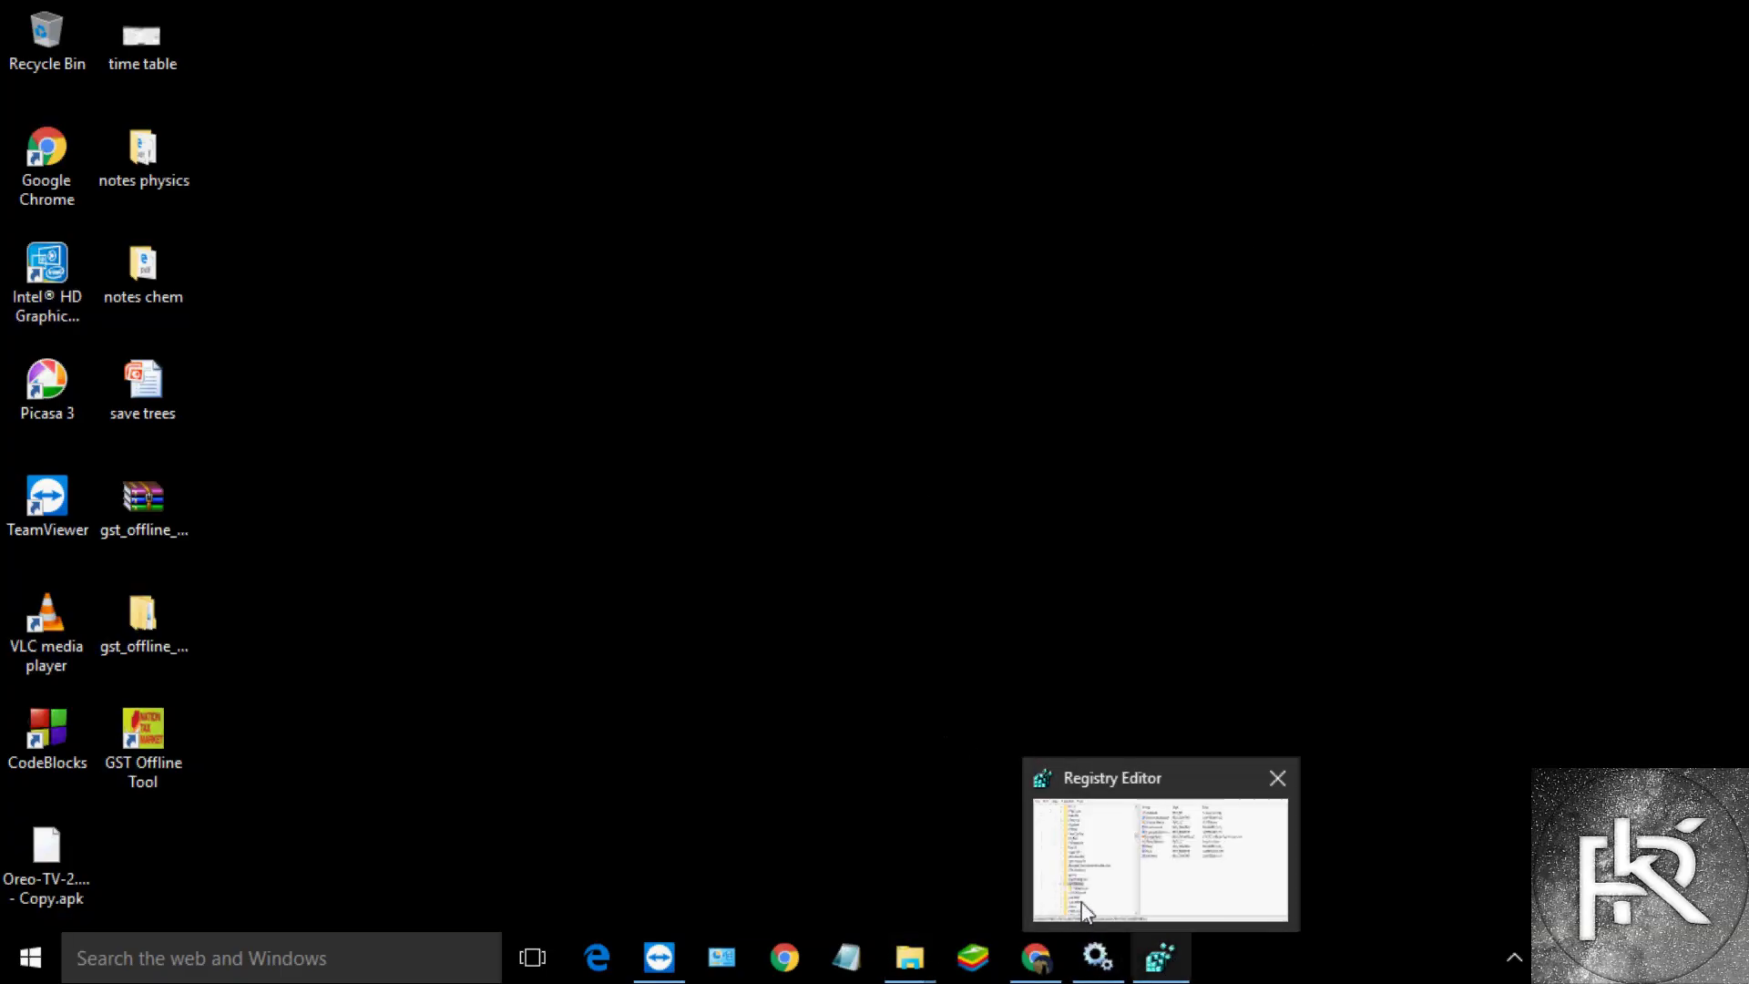
pyautogui.doubleClick(148, 736)
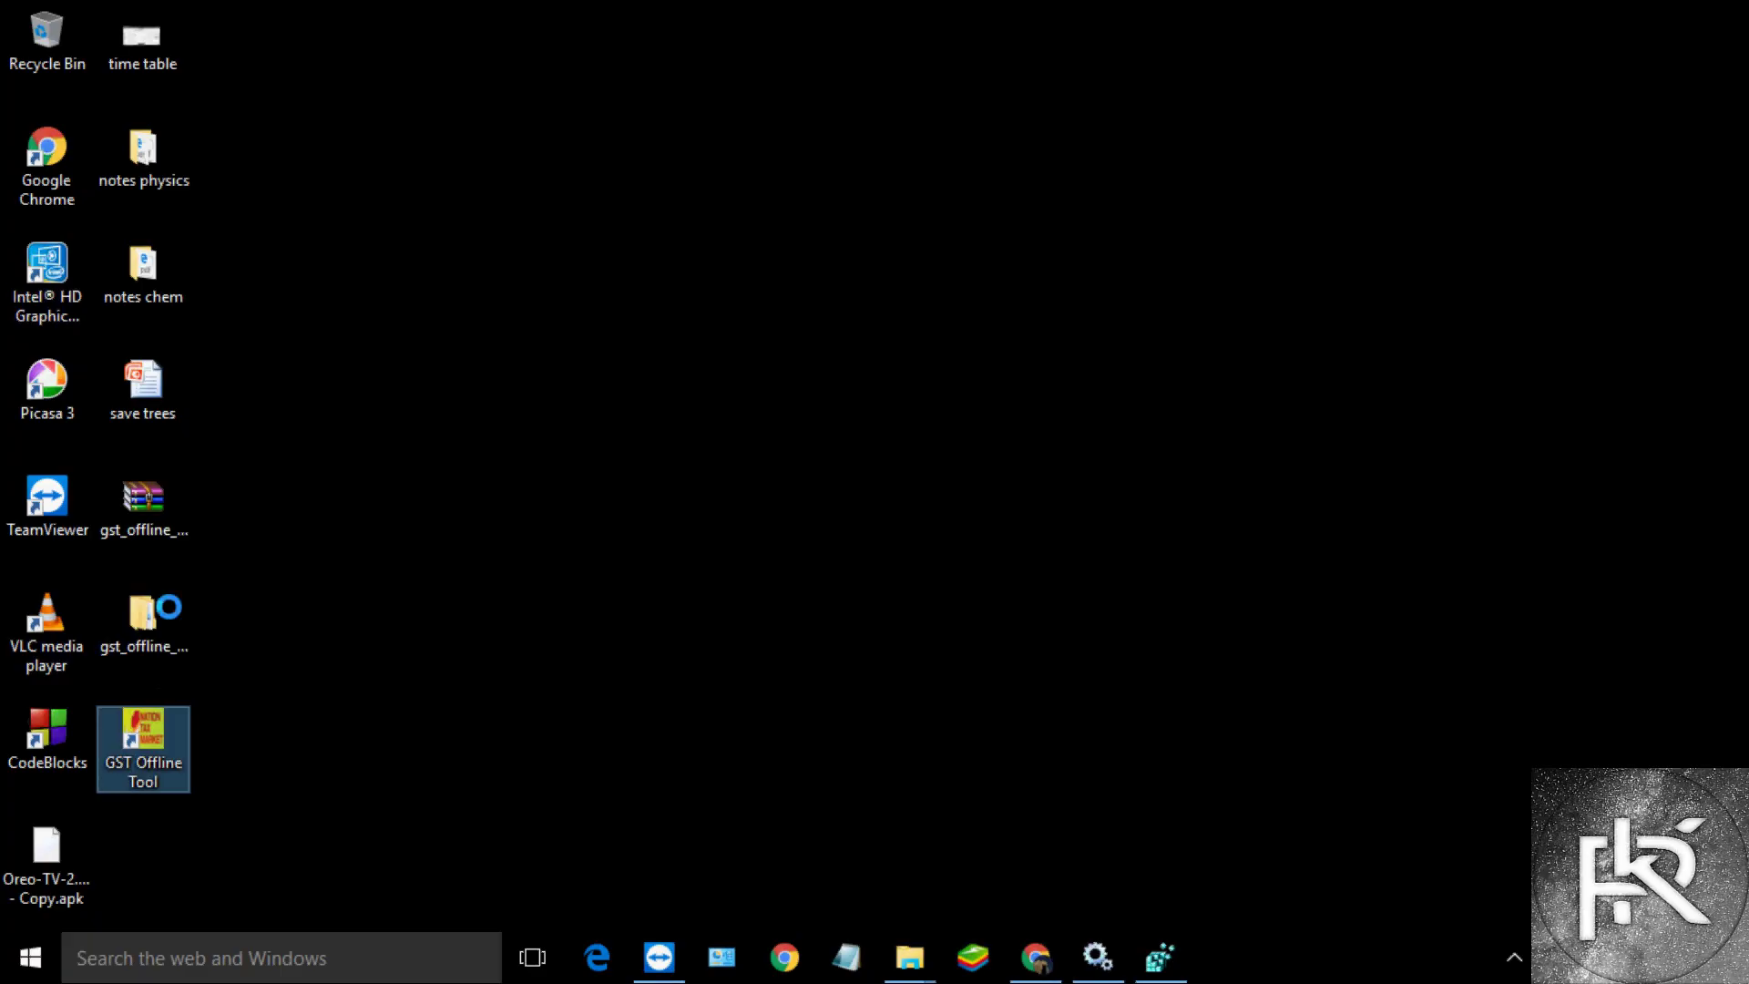
pyautogui.hotkey('shift', 'F10')
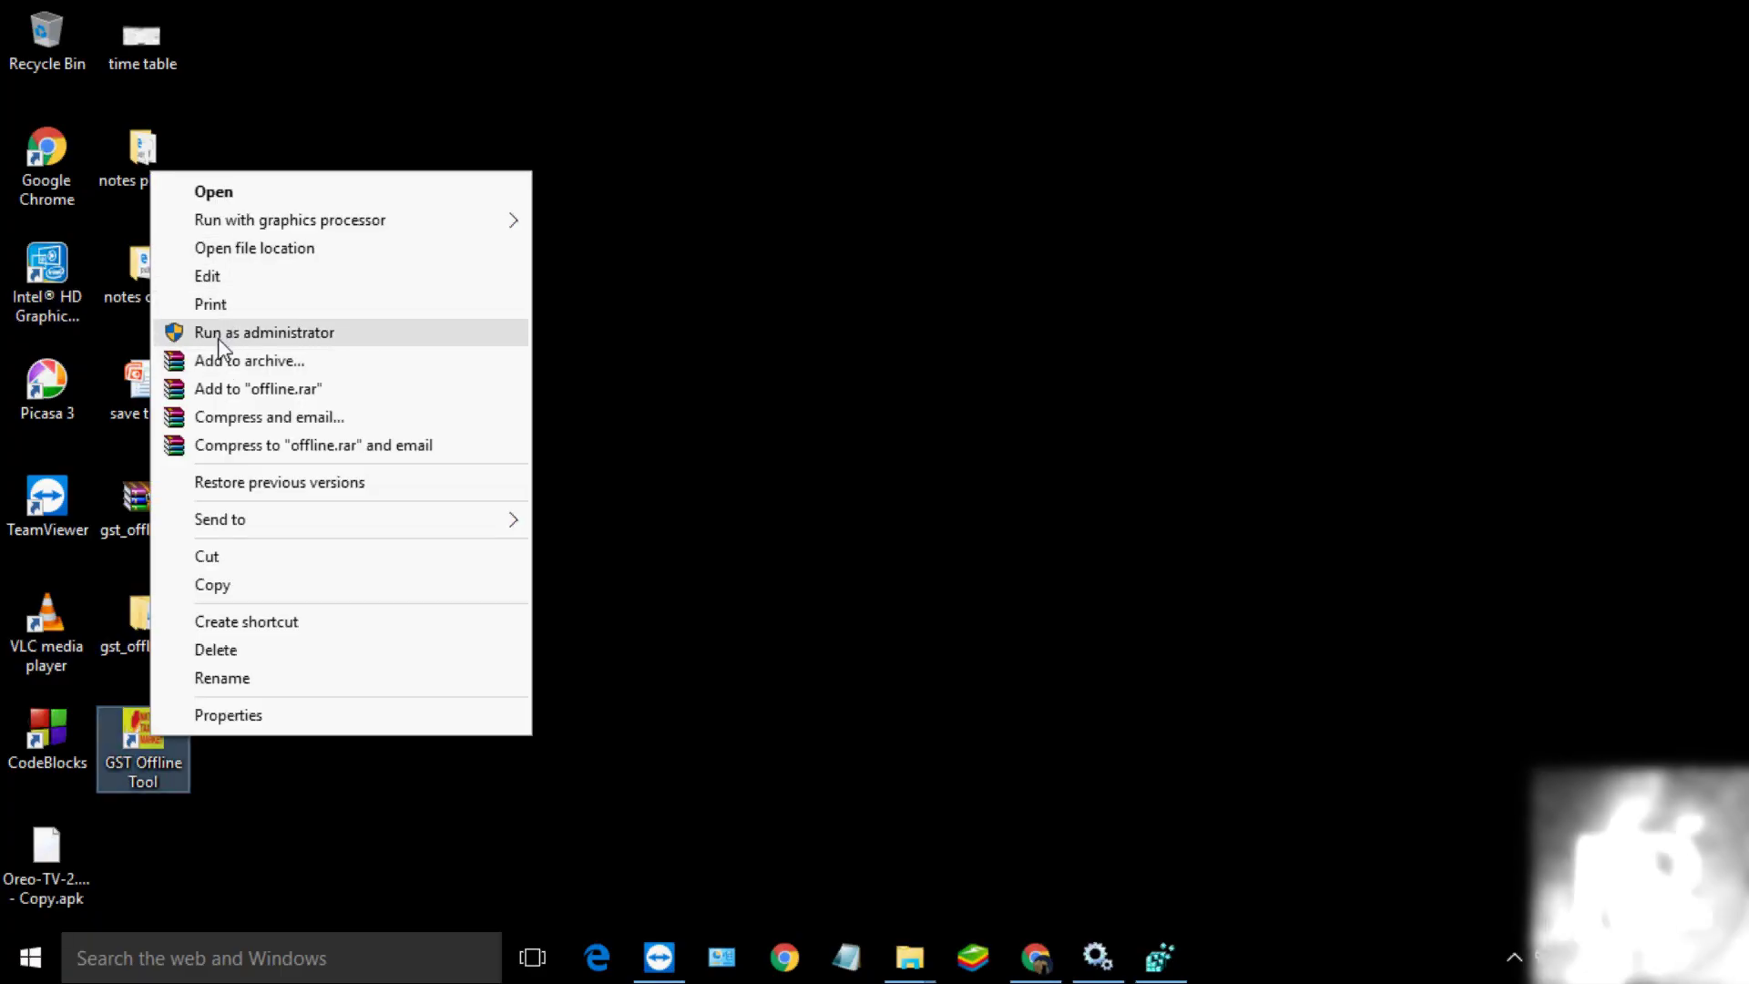
pyautogui.click(219, 337)
pyautogui.click(963, 519)
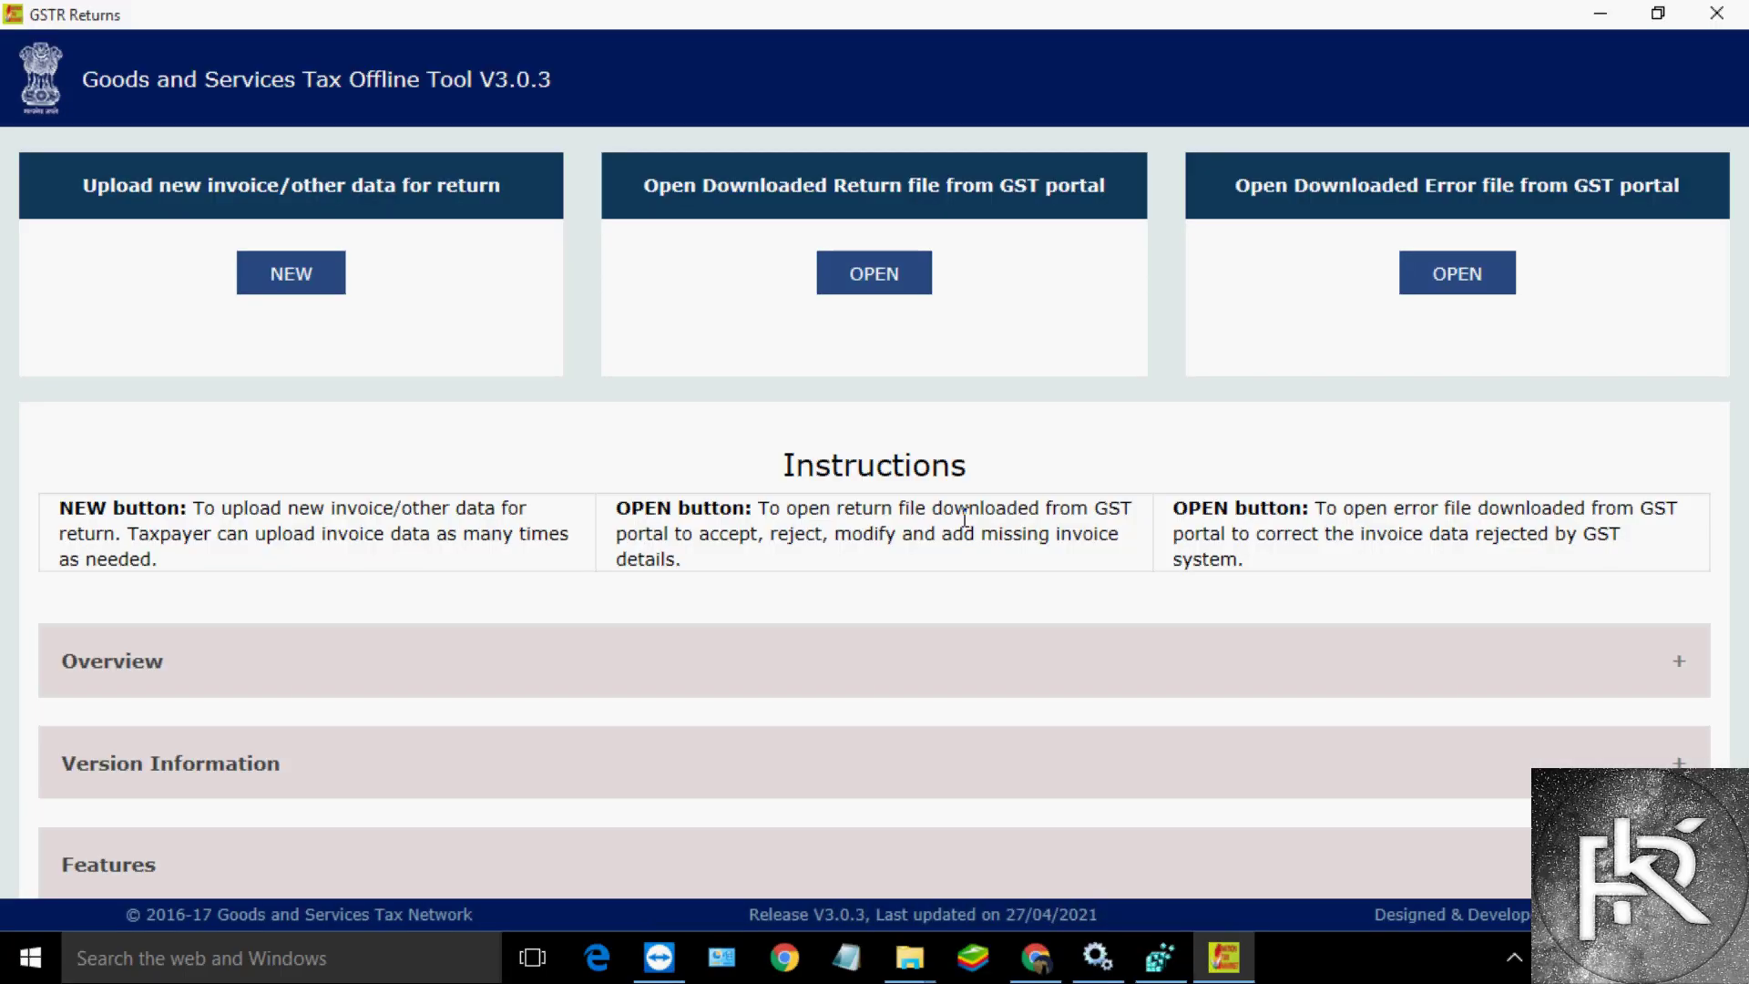
# Look through the tool's home page, open the form for uploading new invoice data, and return to the home page
pyautogui.scroll(-2, 484, 379)
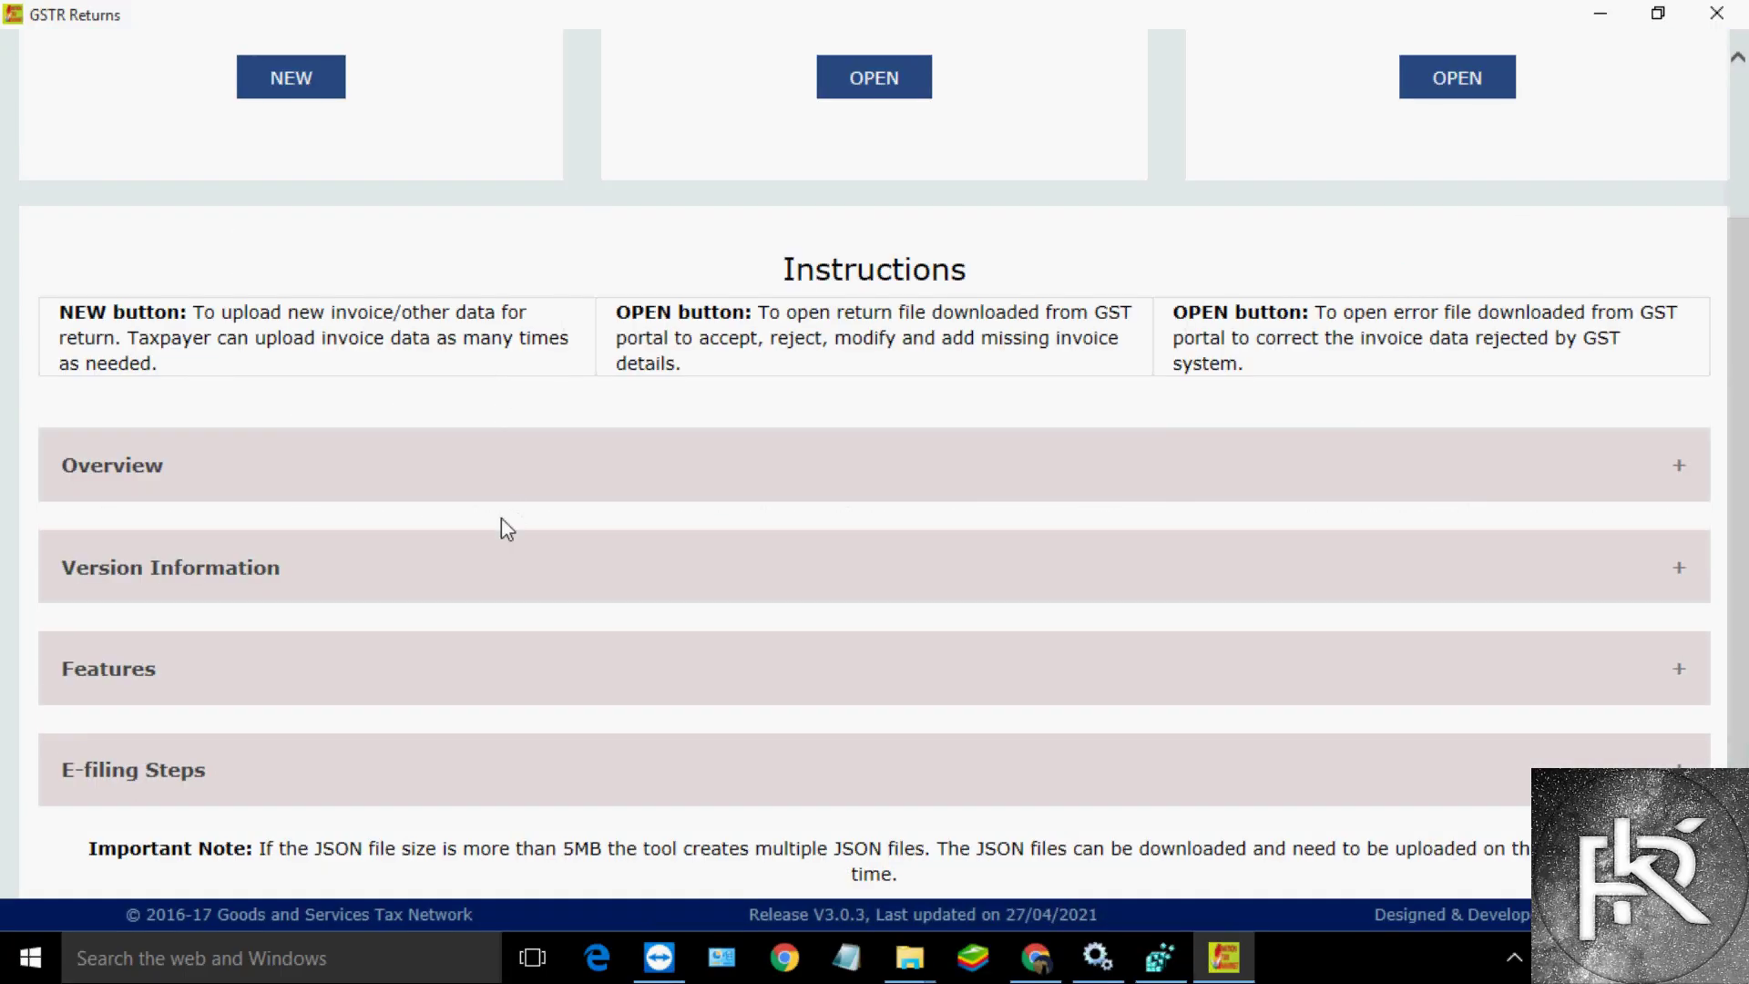
pyautogui.scroll(2, 500, 527)
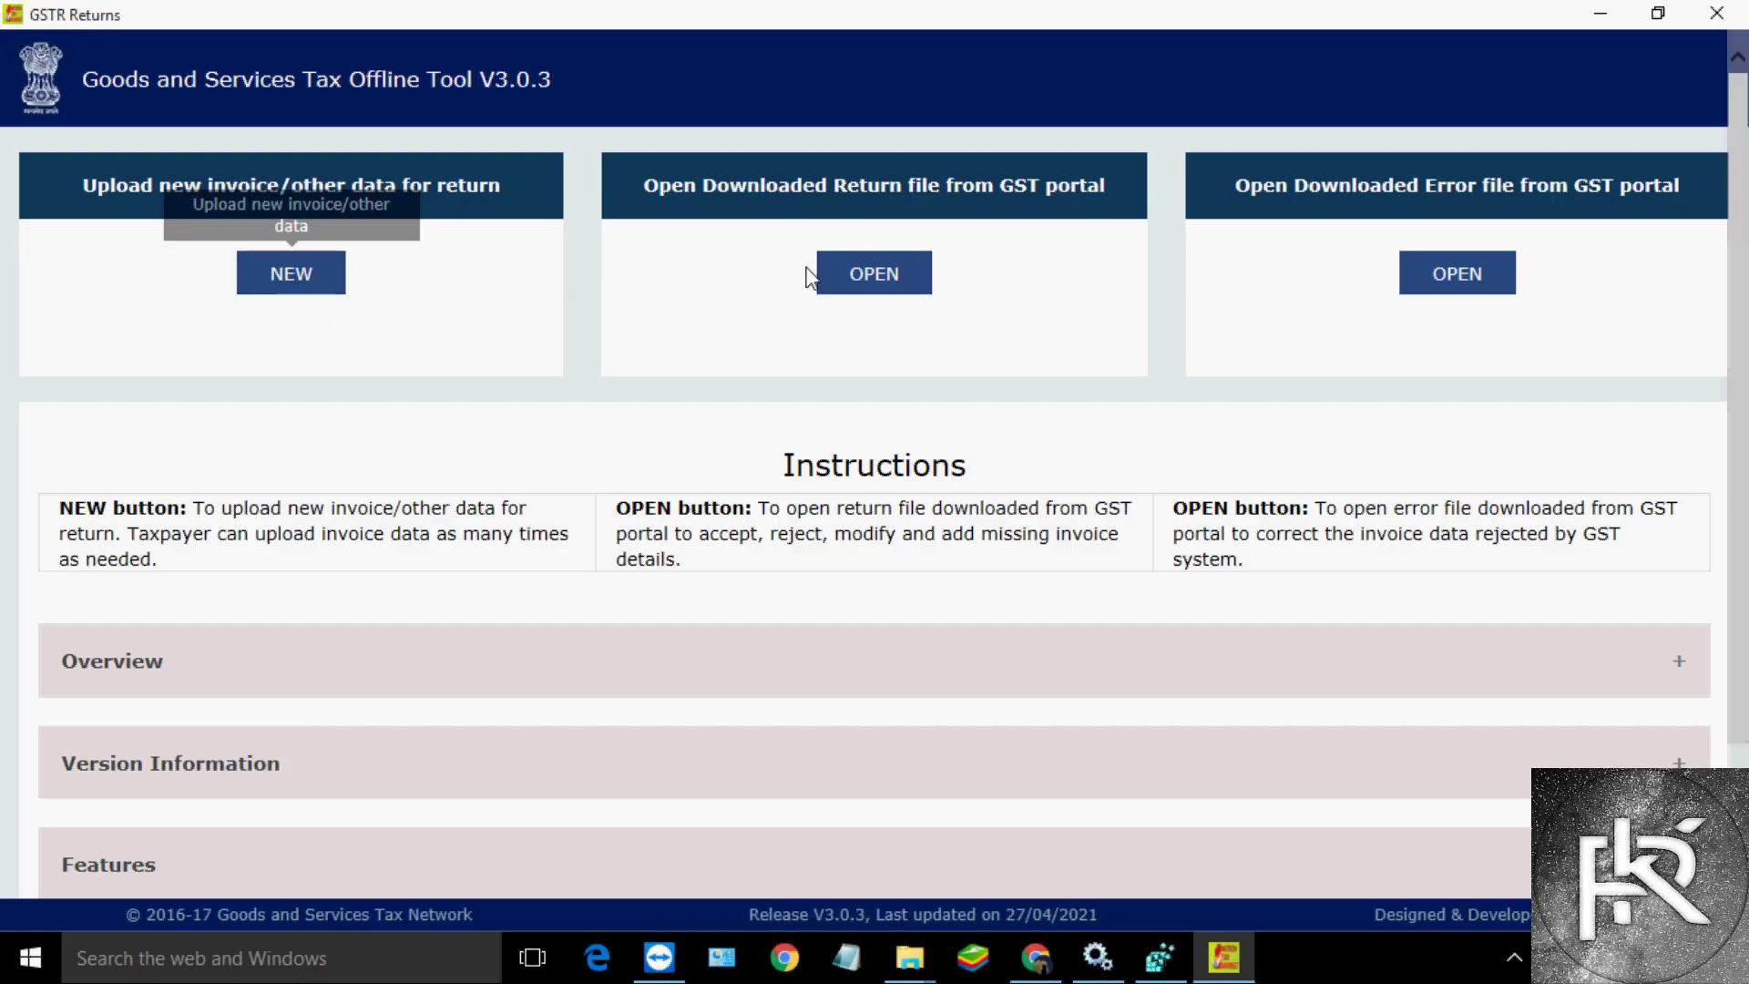
pyautogui.click(301, 280)
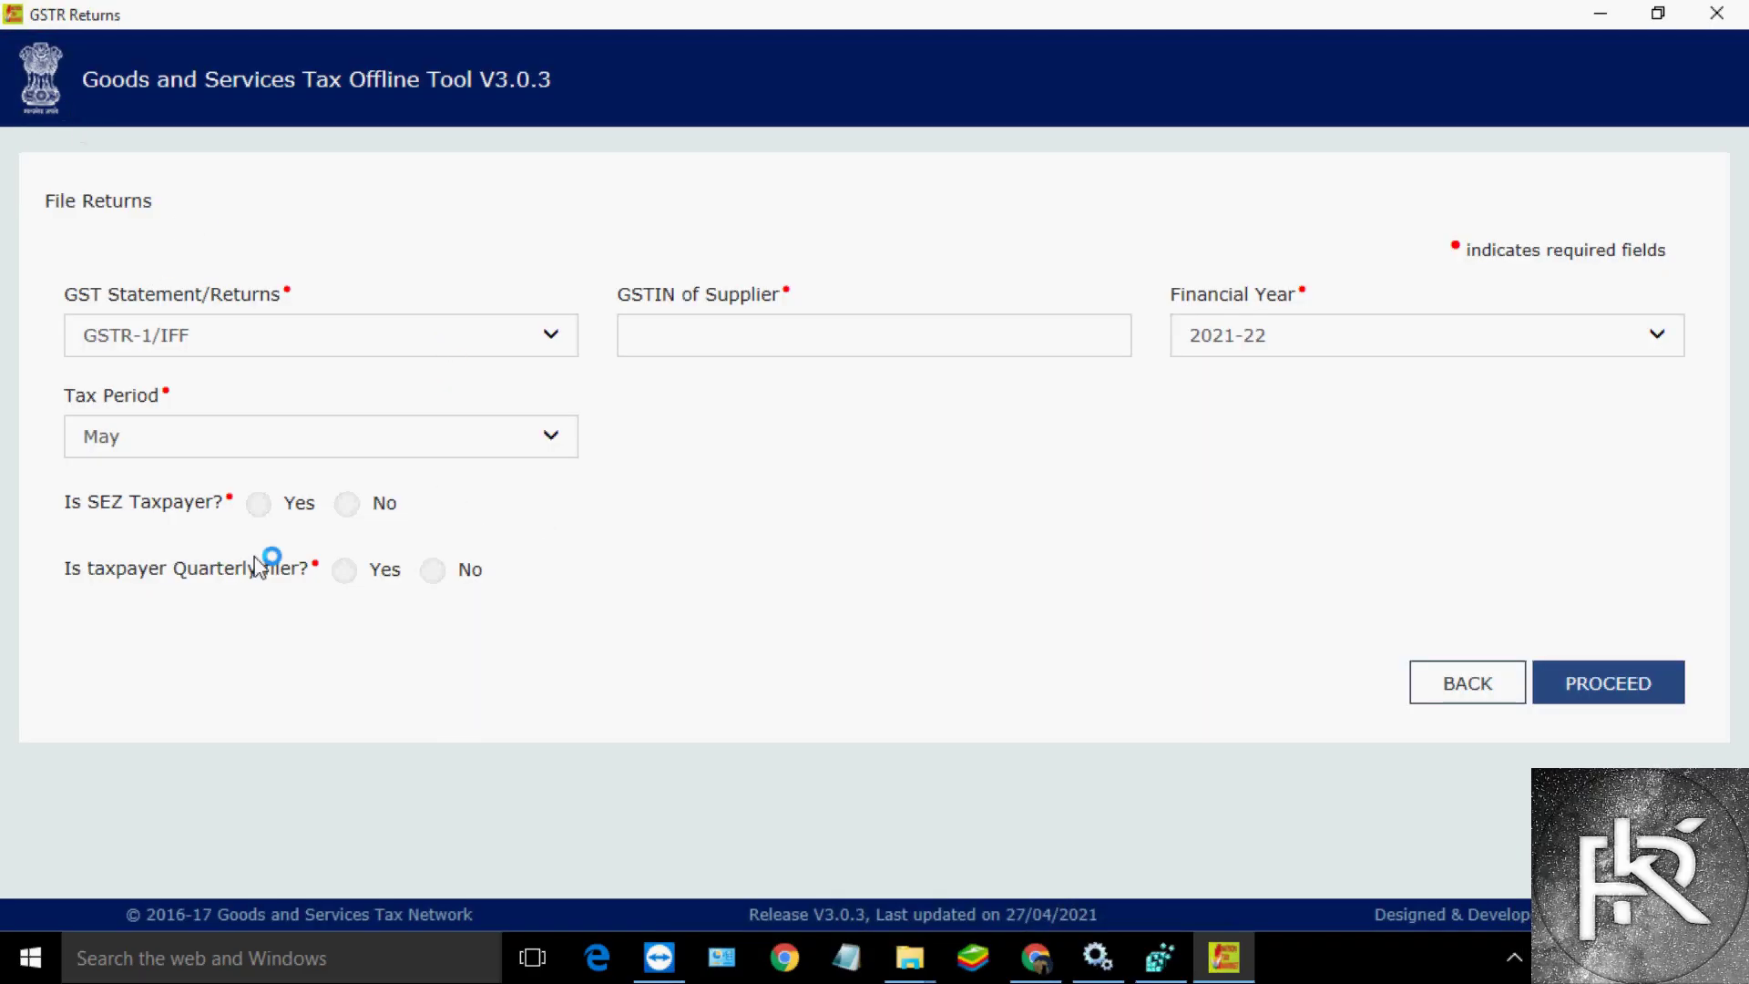
pyautogui.click(1440, 683)
# Open and cancel the file choosers for the downloaded return file and the downloaded error file
pyautogui.click(906, 275)
pyautogui.click(789, 605)
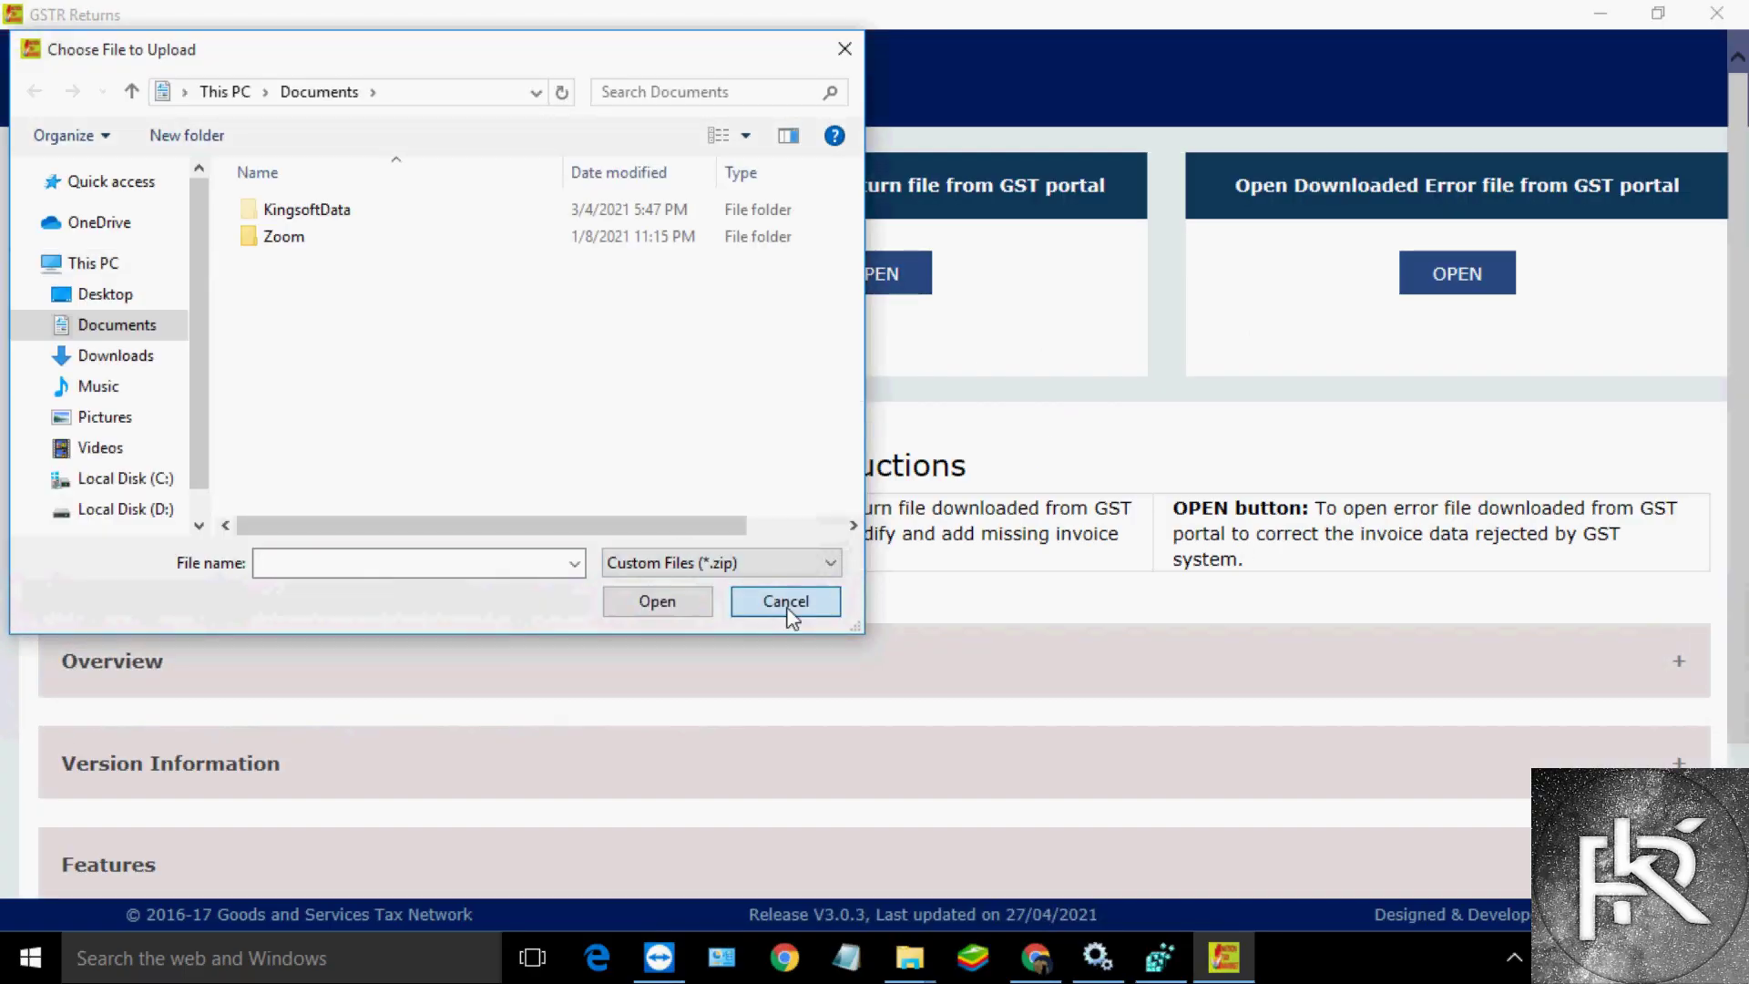
pyautogui.click(1482, 290)
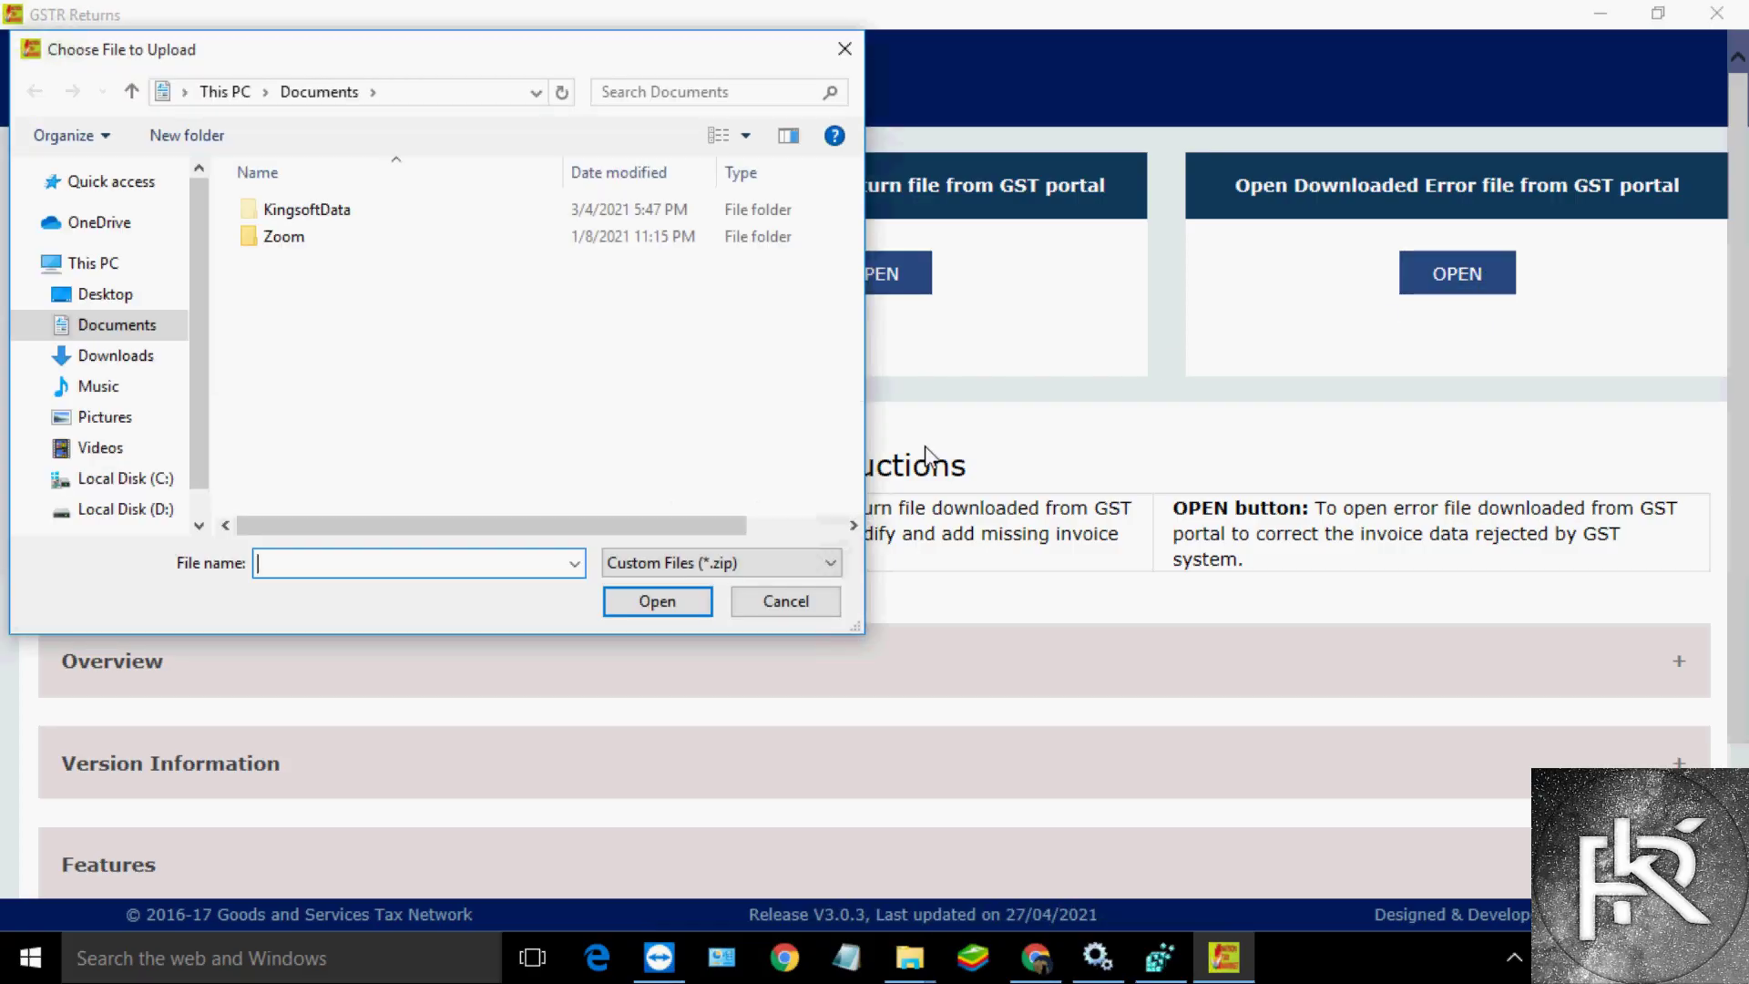
pyautogui.click(789, 600)
# Reopen the new invoice form, check its return type, supplier GSTIN, financial year and tax period fields, and close the tool
pyautogui.click(301, 281)
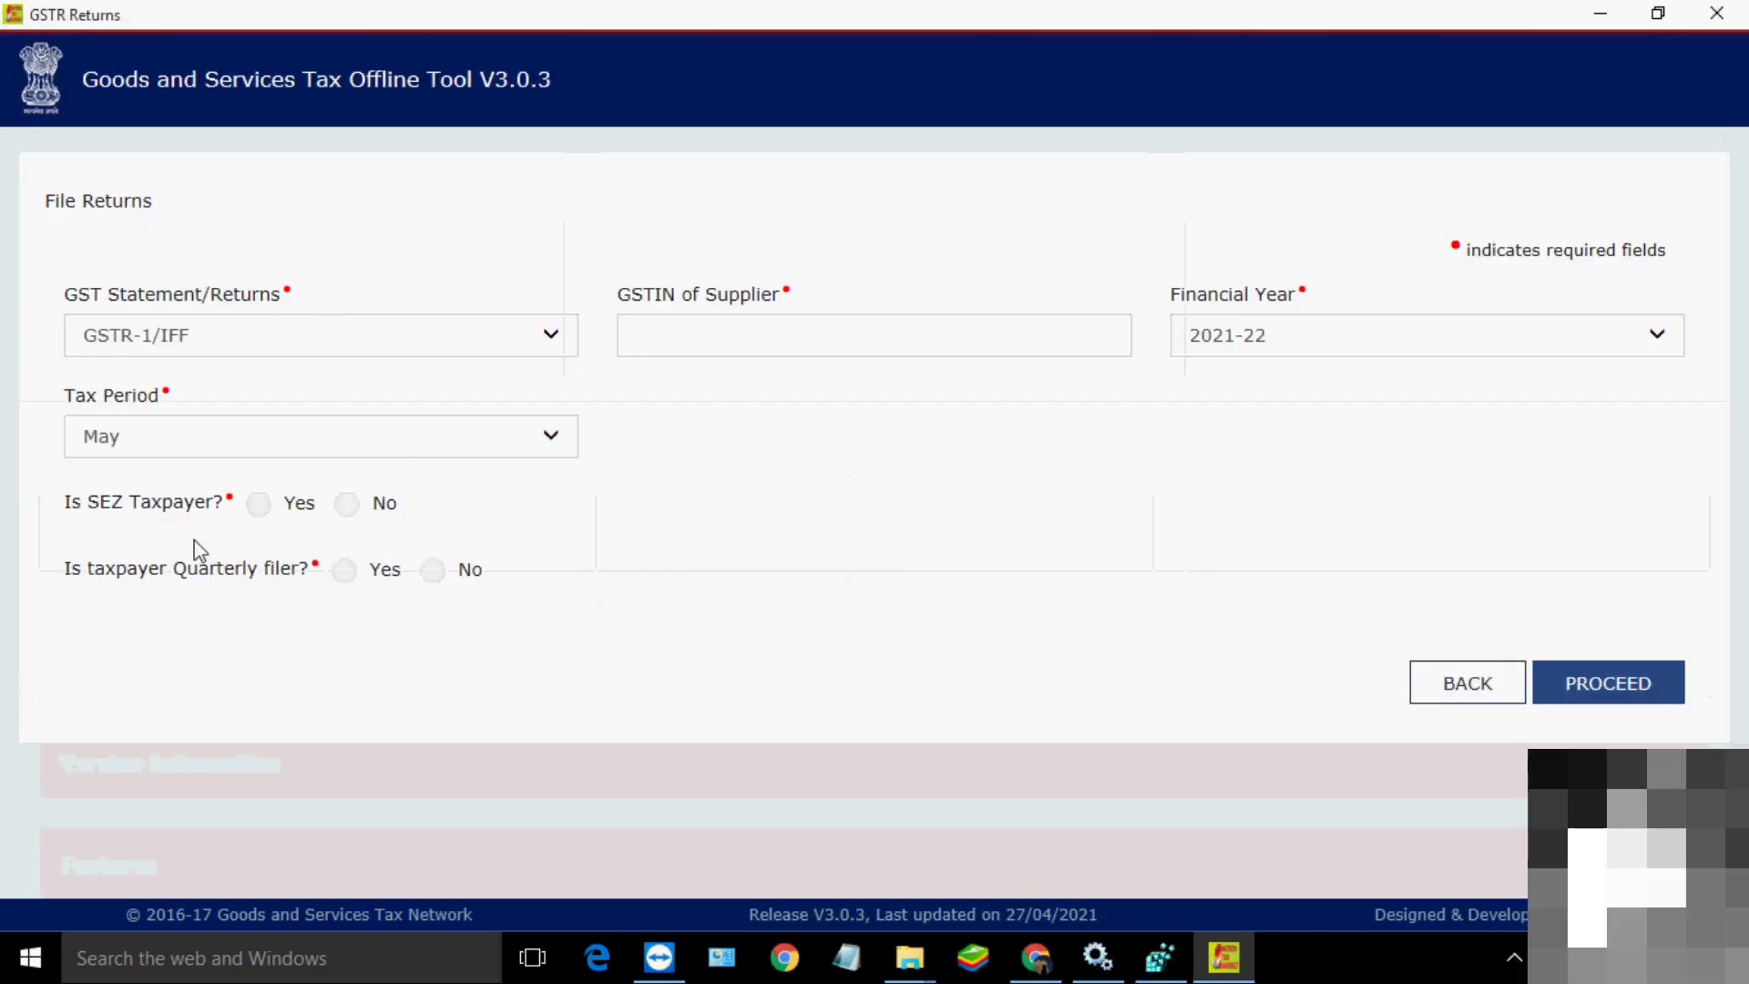
pyautogui.click(258, 346)
pyautogui.click(760, 334)
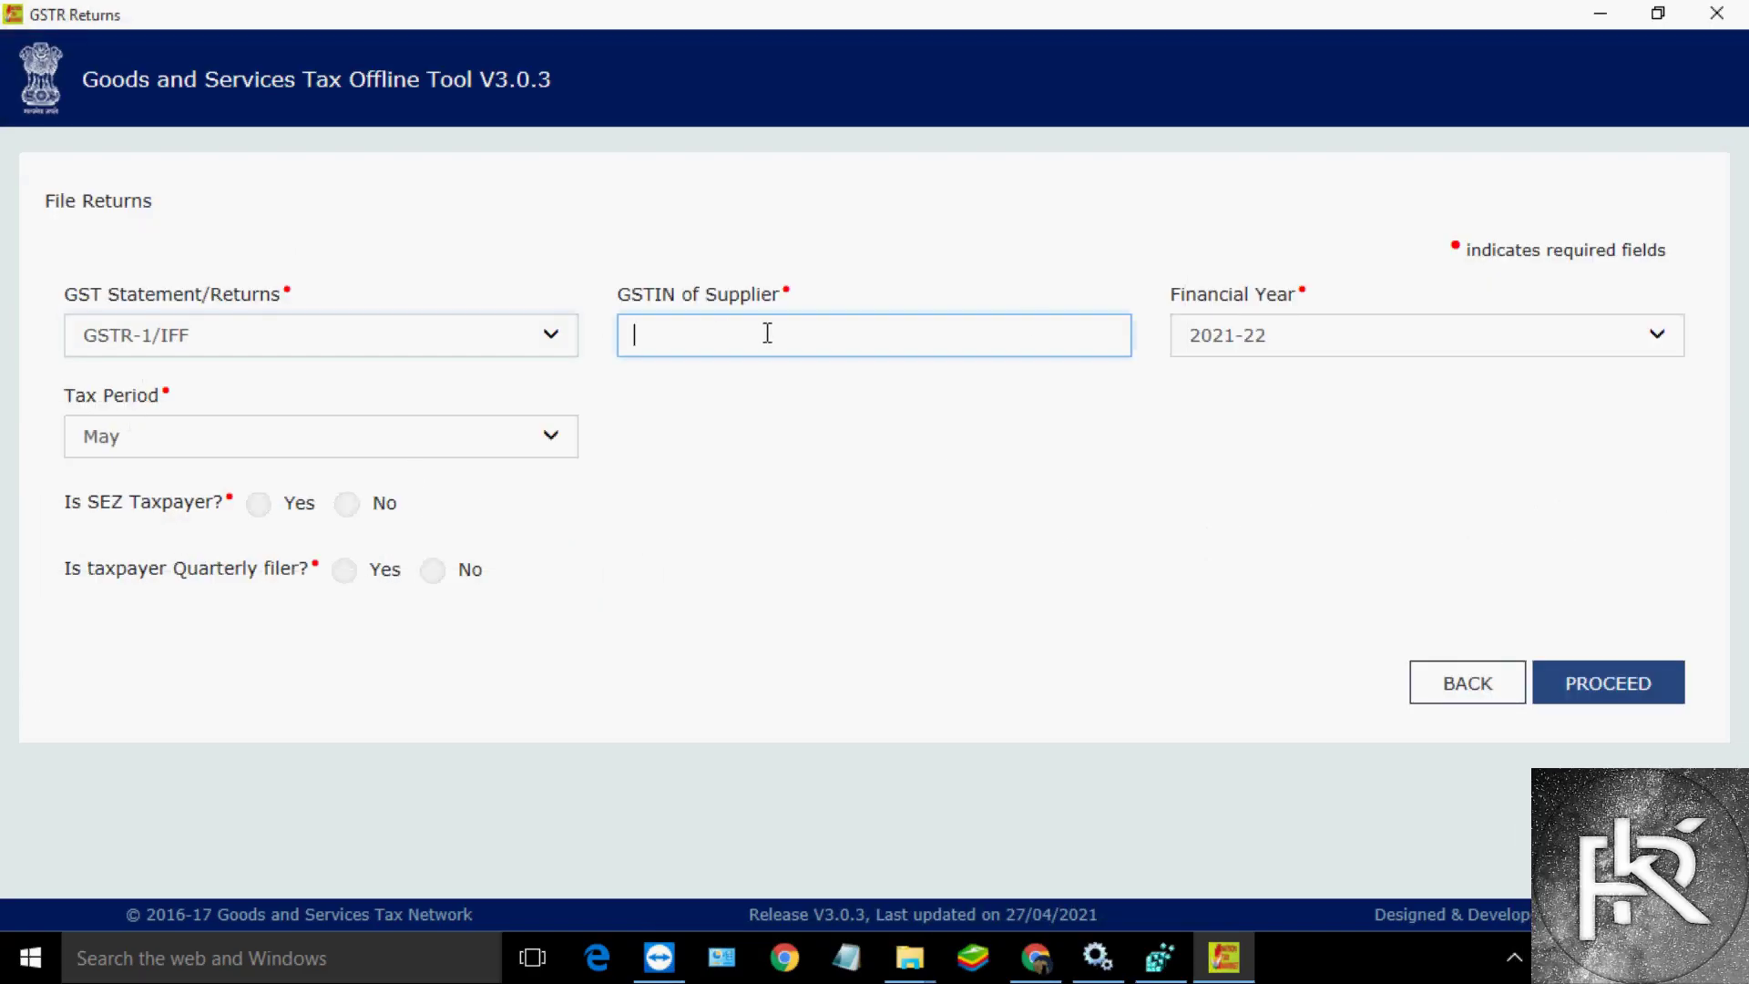
pyautogui.click(1276, 336)
pyautogui.click(1289, 337)
pyautogui.click(391, 450)
pyautogui.click(391, 439)
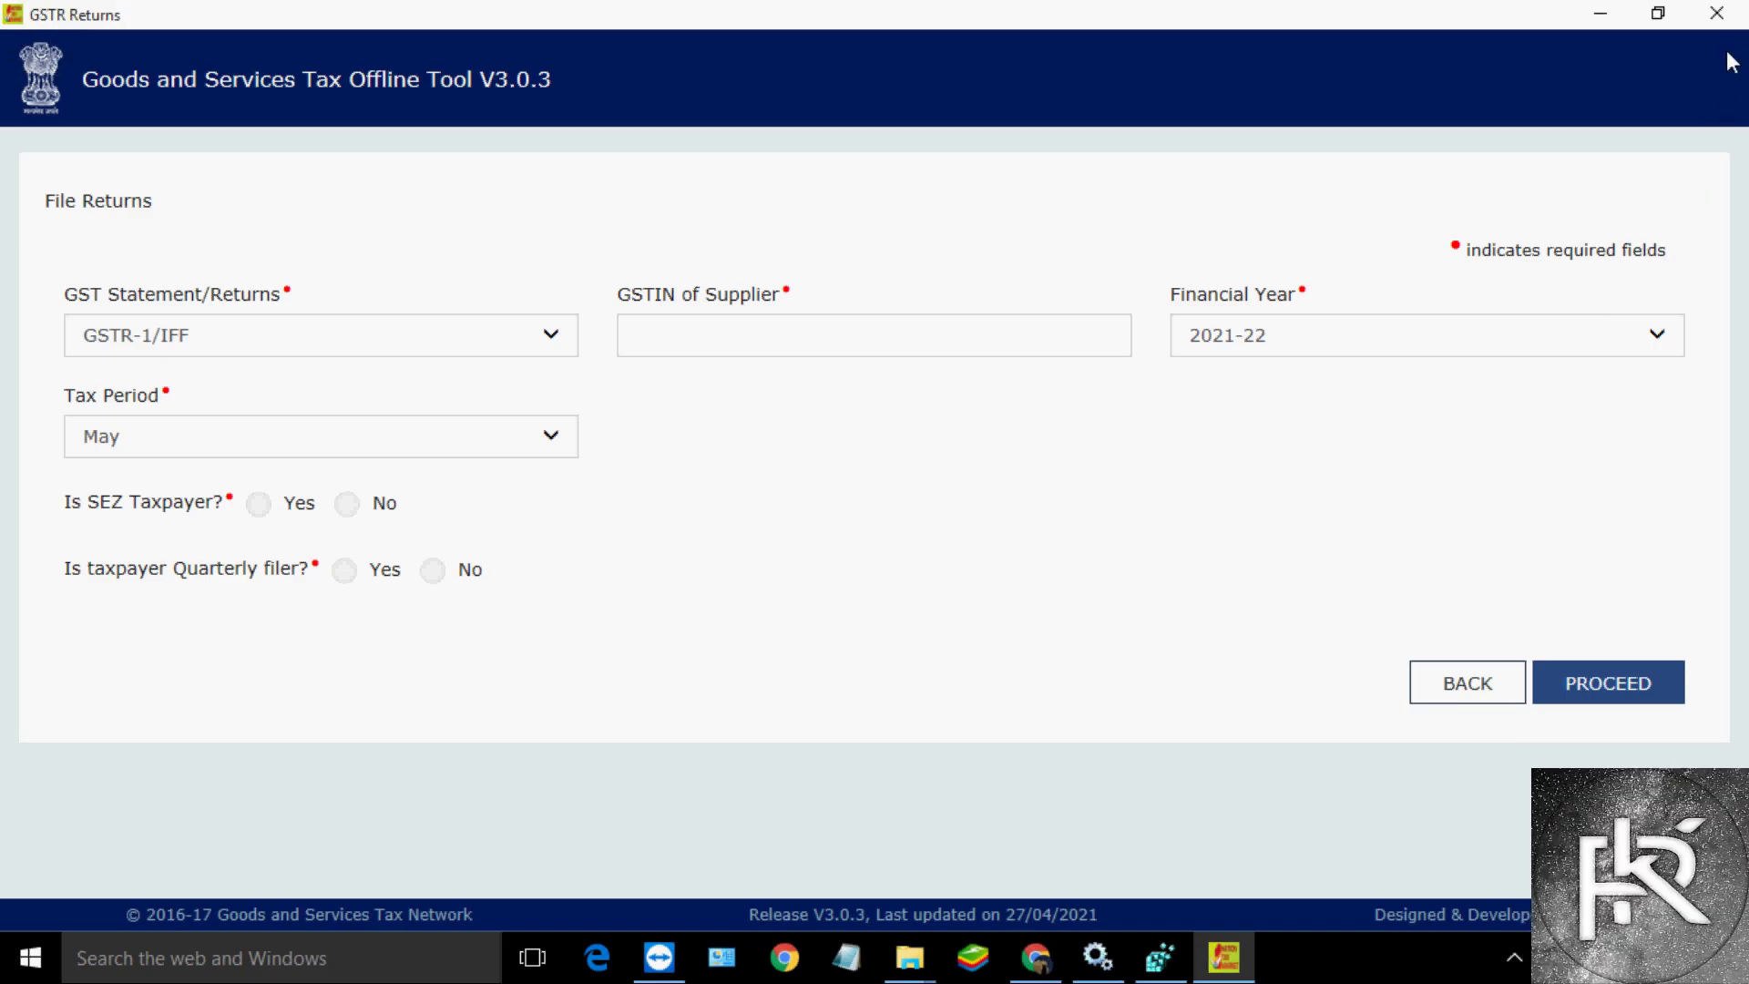
pyautogui.click(1718, 13)
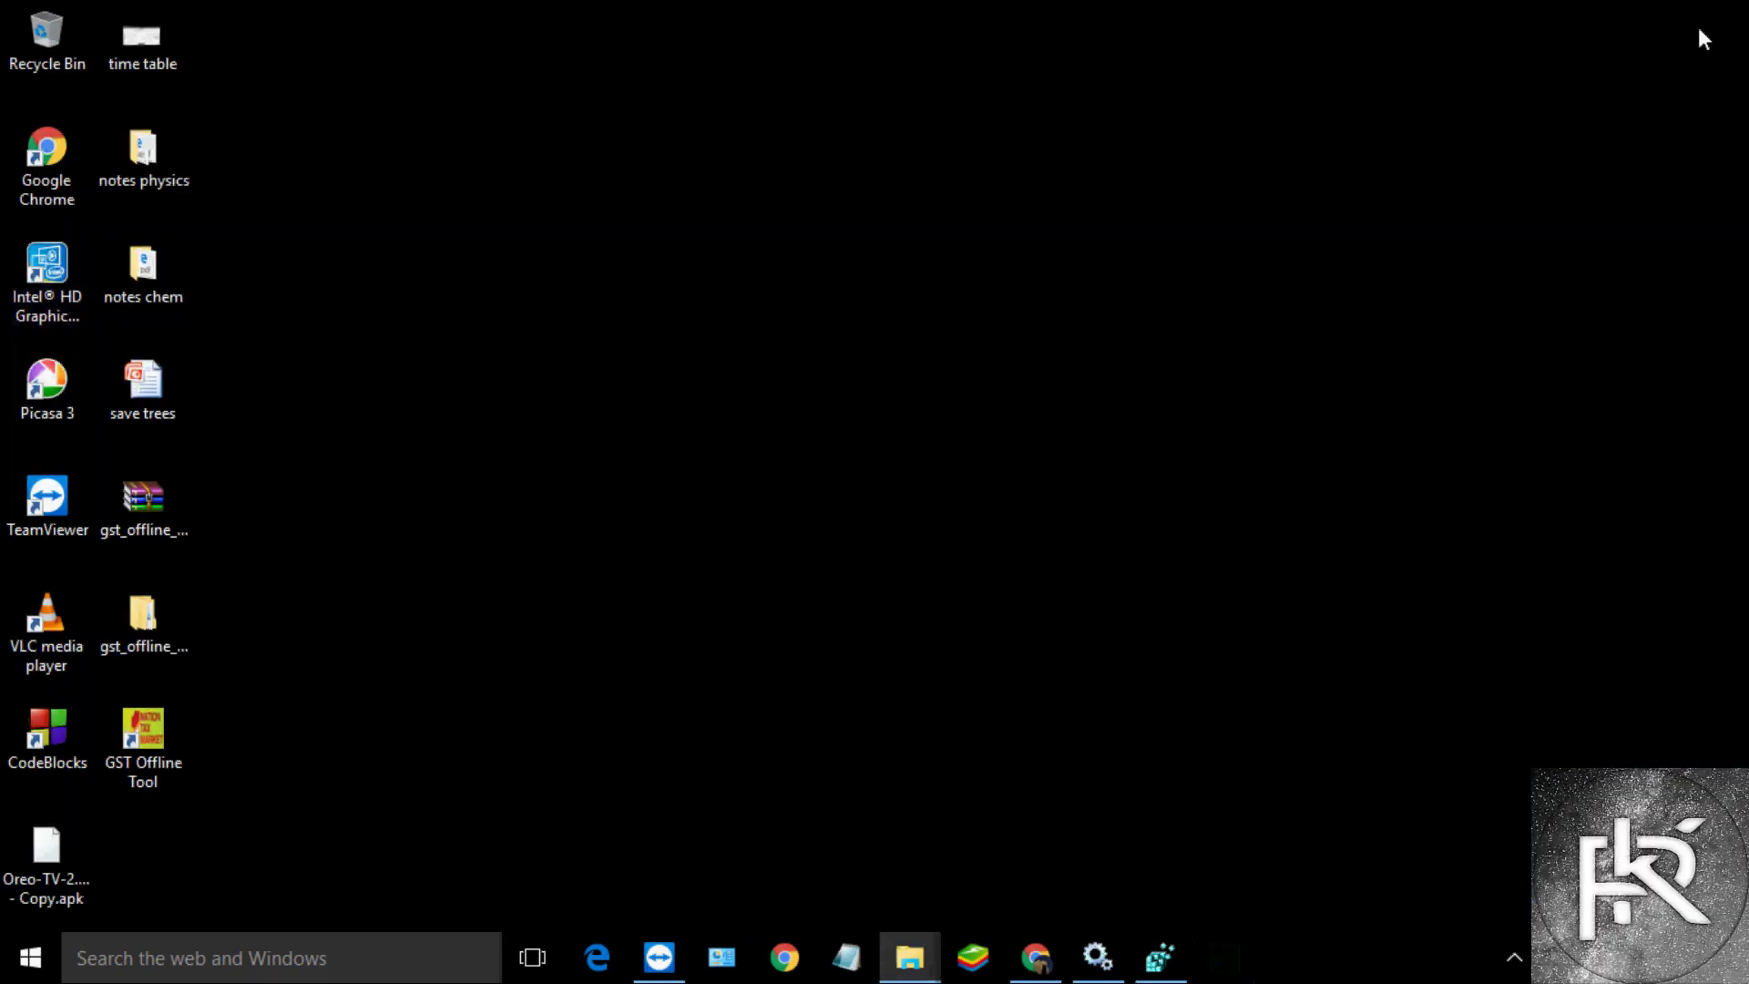
pyautogui.rightClick(776, 410)
pyautogui.click(647, 430)
pyautogui.rightClick(647, 430)
pyautogui.click(700, 516)
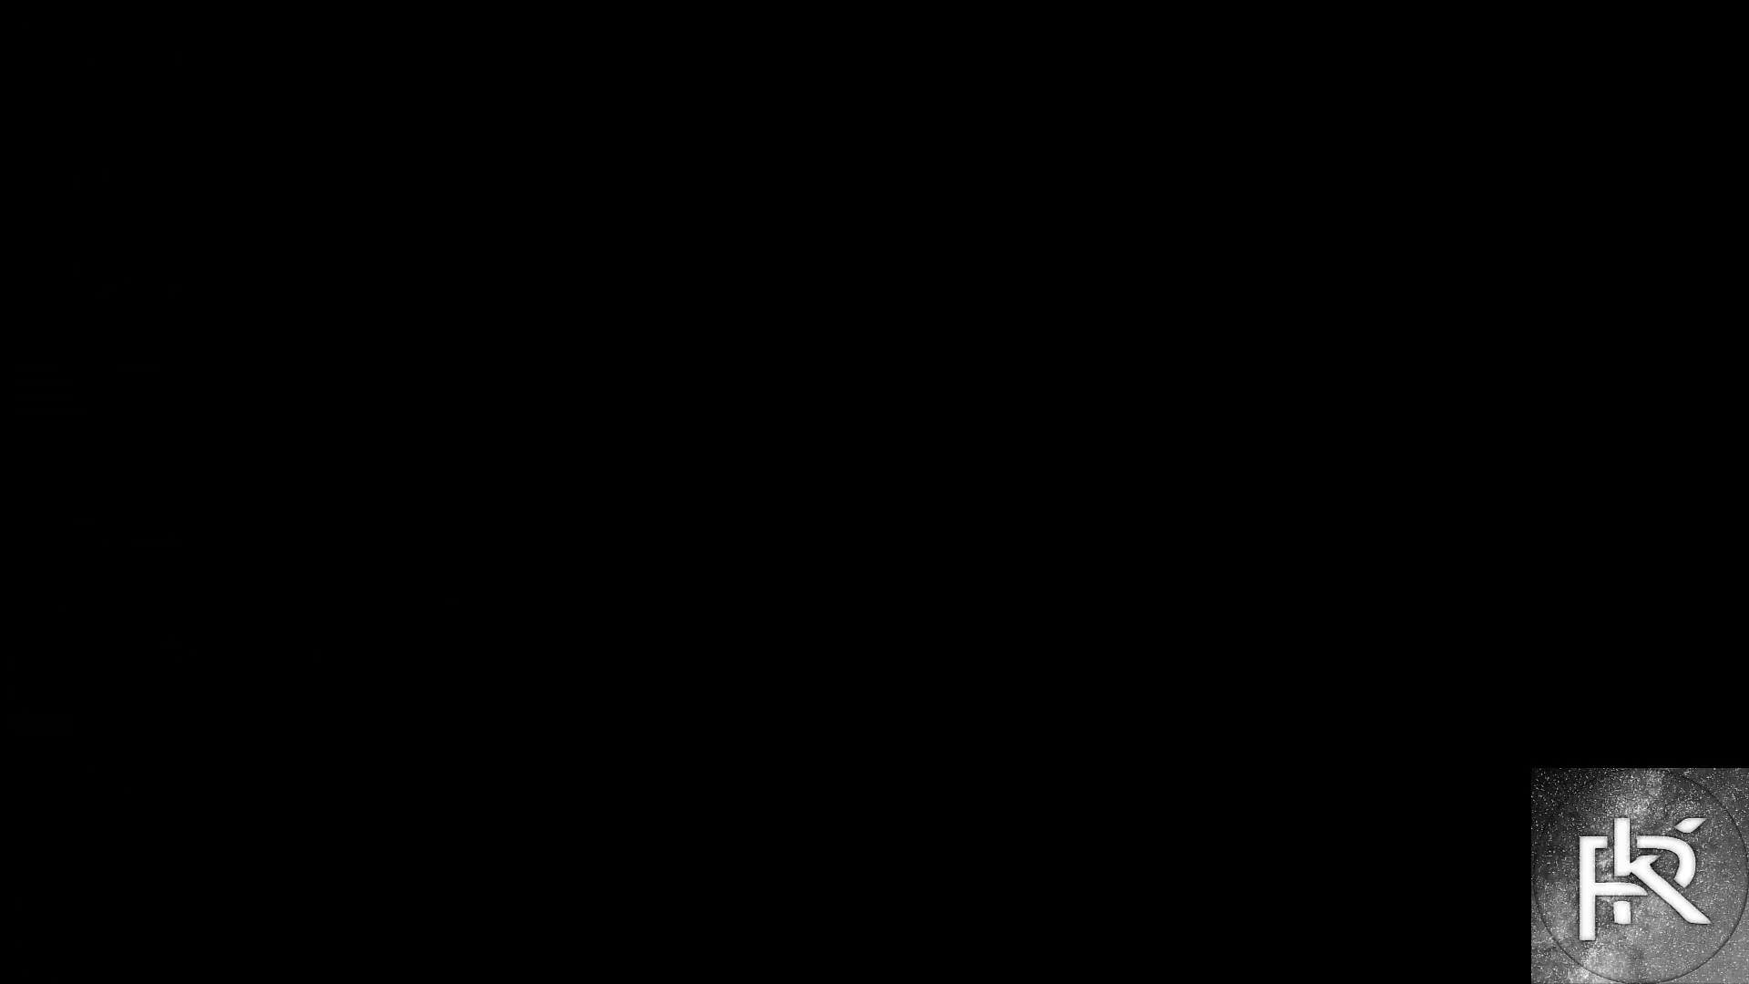